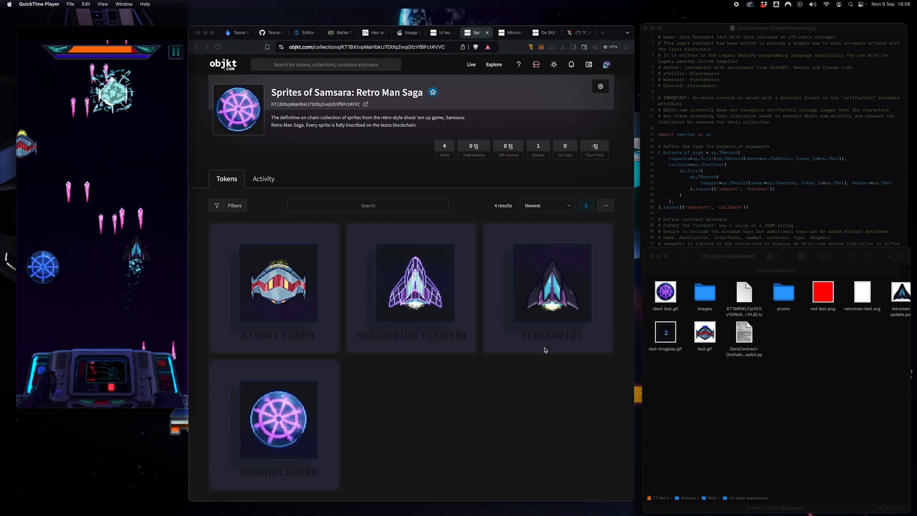
# Step: Play the Samsara gameplay recording full screen, then return it to its small window
pyautogui.moveTo(145, 31)
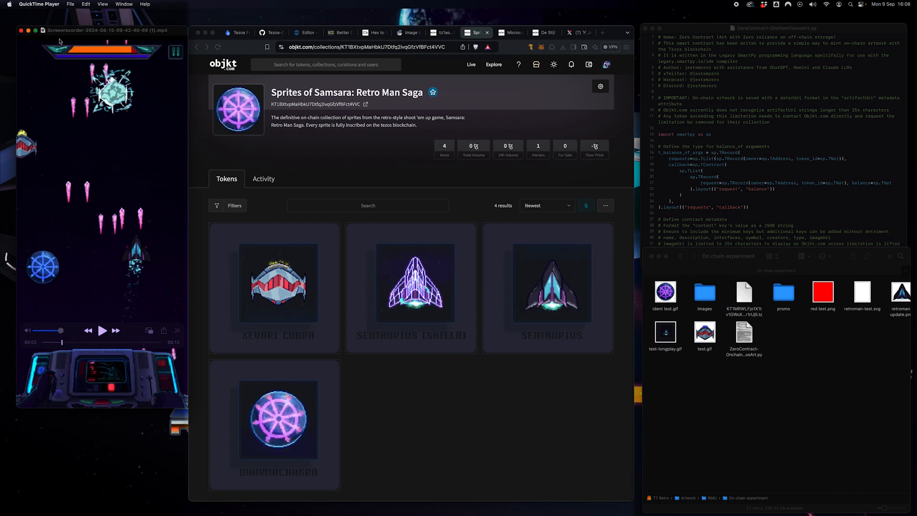
pyautogui.click(36, 32)
pyautogui.press('space')
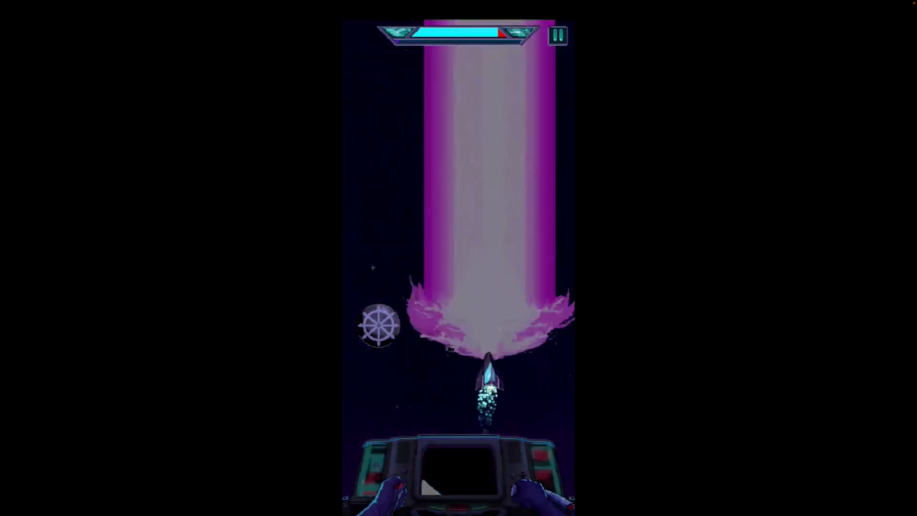
pyautogui.press('Escape')
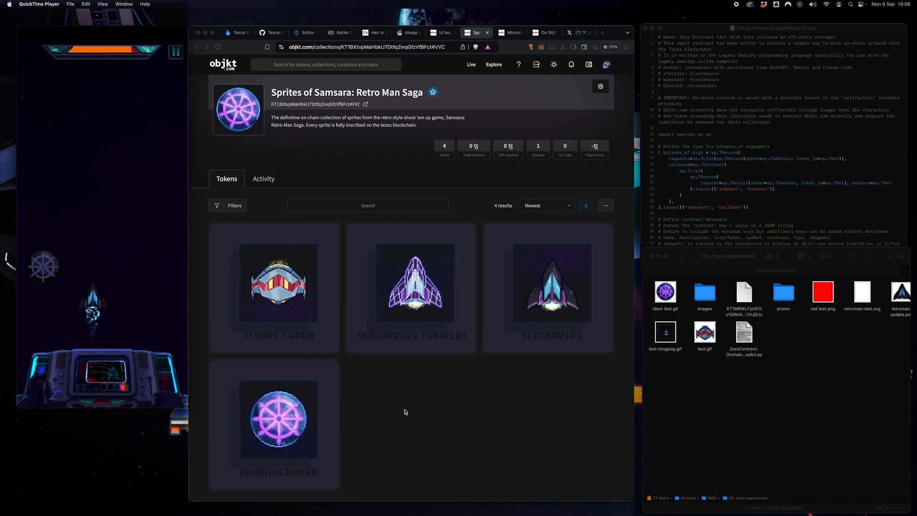
# Step: Browse the Microcosmos collection and open the Pluto & Charon (LAST STOP) token page
pyautogui.click(509, 33)
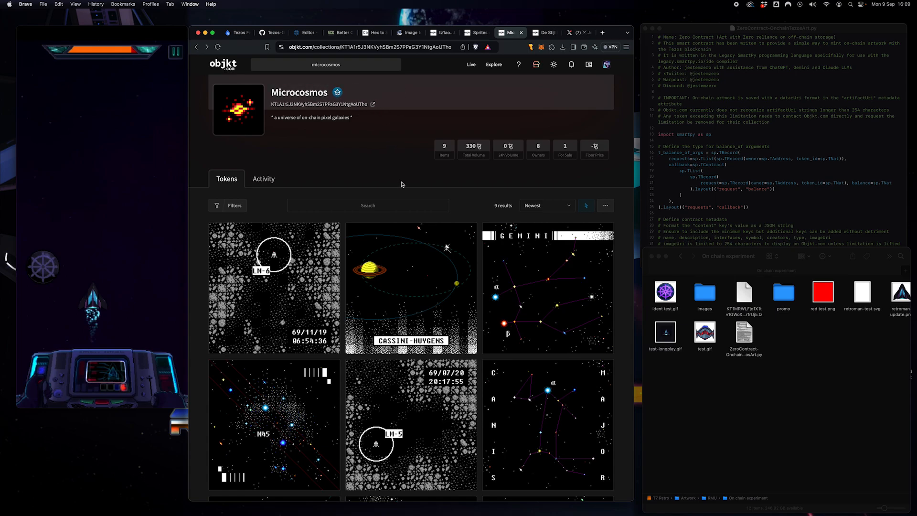
pyautogui.scroll(-6, 402, 187)
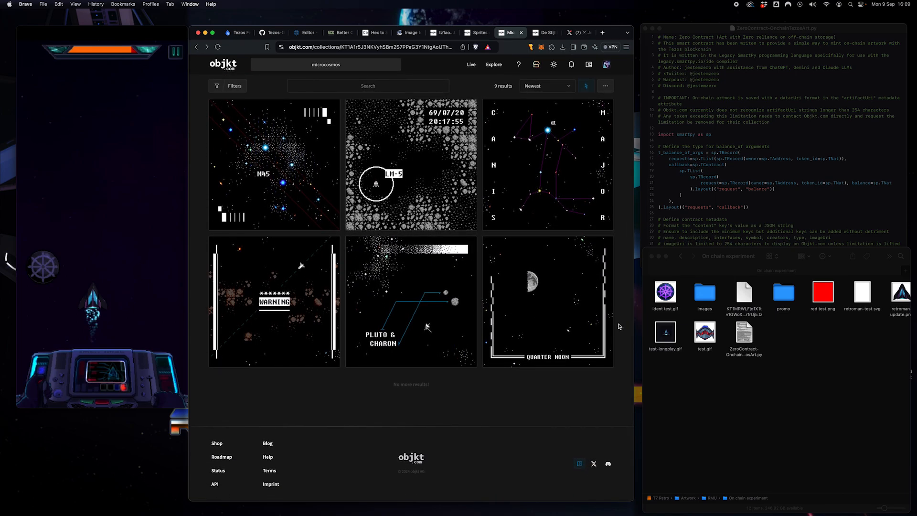
pyautogui.scroll(2, 617, 328)
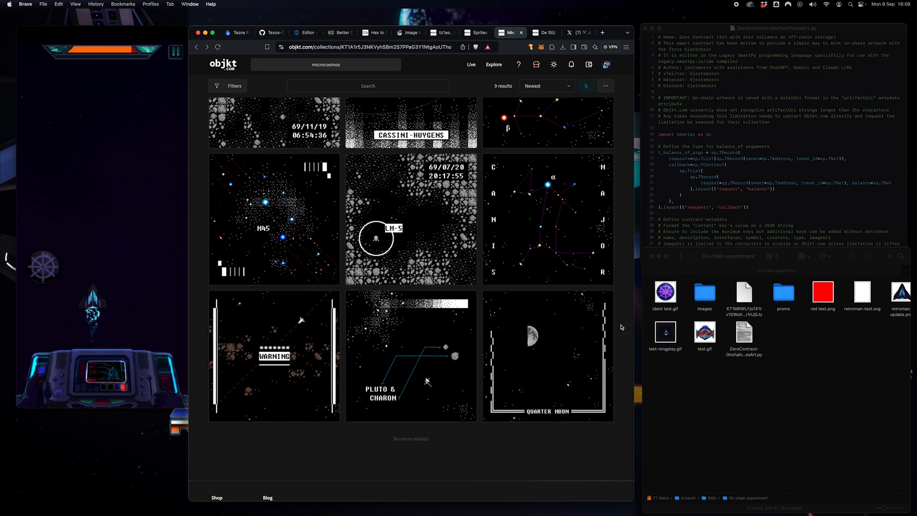
pyautogui.click(392, 370)
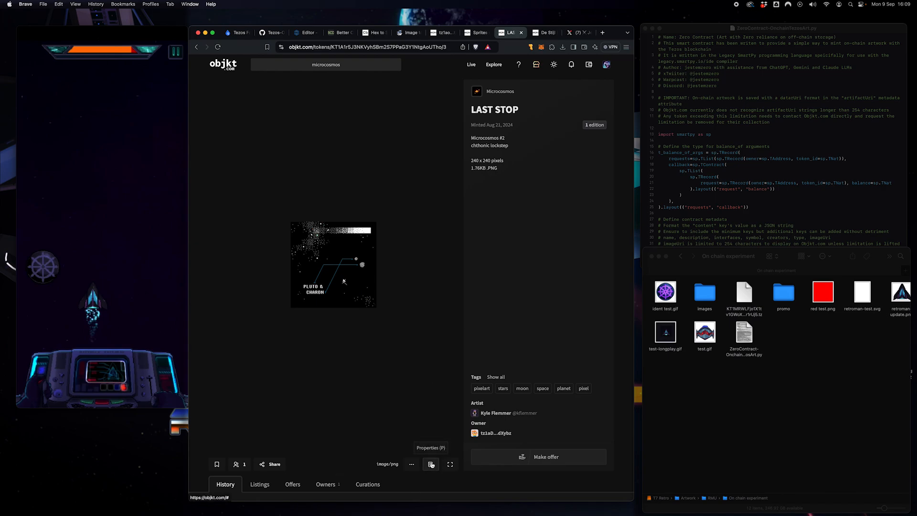
# Step: Check the LAST STOP base64 artifact in Properties, then view the De Stijl Demons collection
pyautogui.click(430, 466)
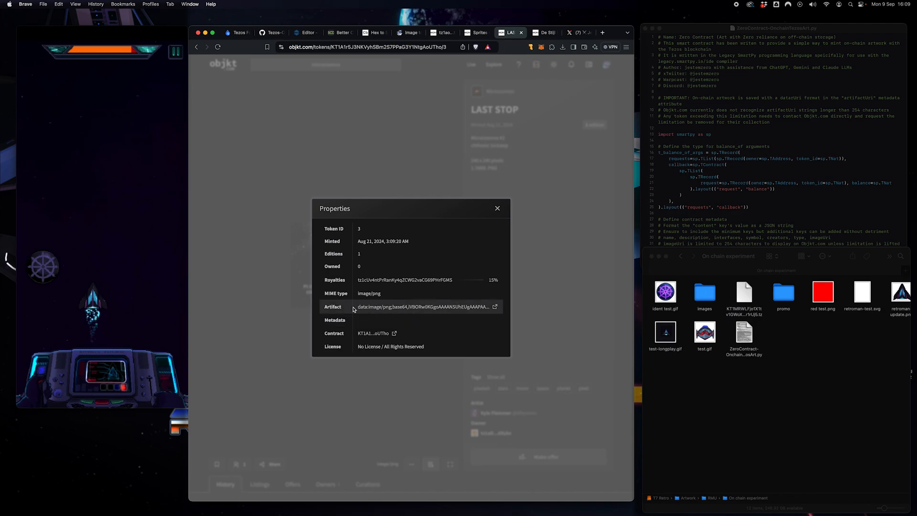
pyautogui.click(497, 208)
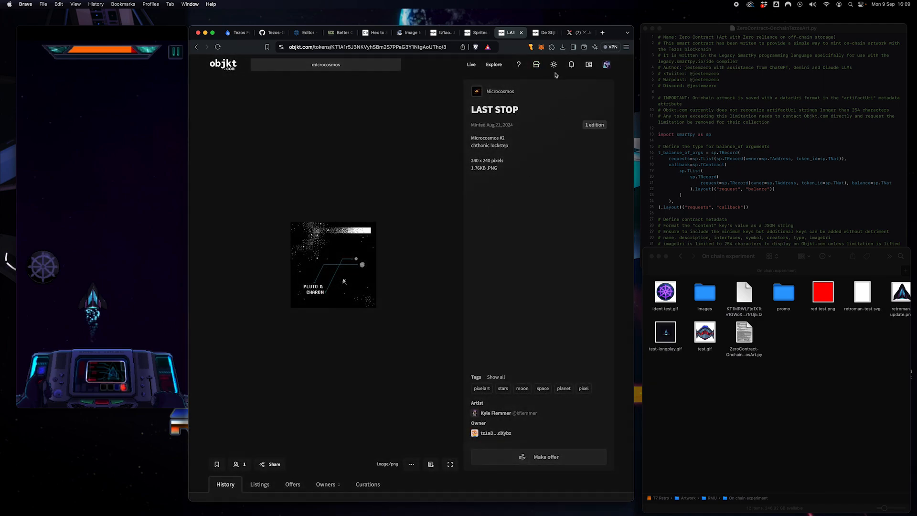
pyautogui.click(543, 33)
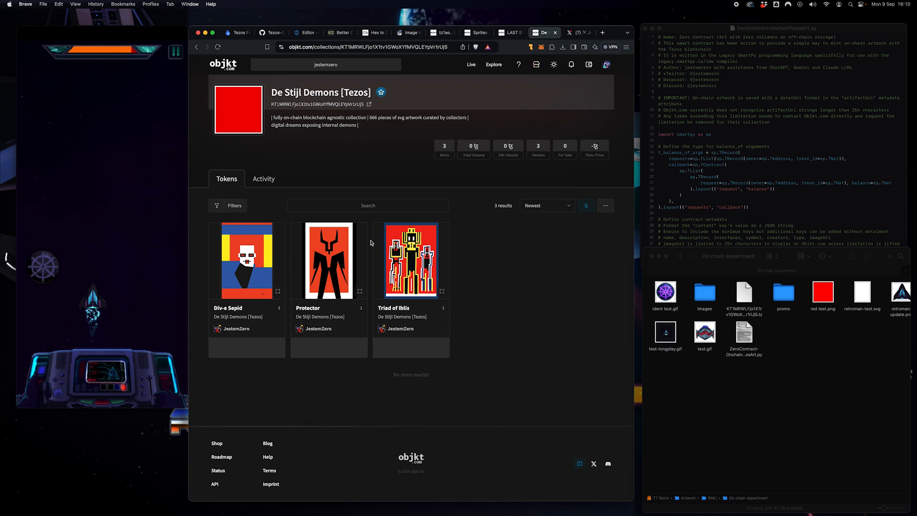
pyautogui.hotkey('ctrl', 'Tab')
# Step: Bring up the Tezos Ghostnet Faucet page, with no wallet connected yet
pyautogui.moveTo(297, 93)
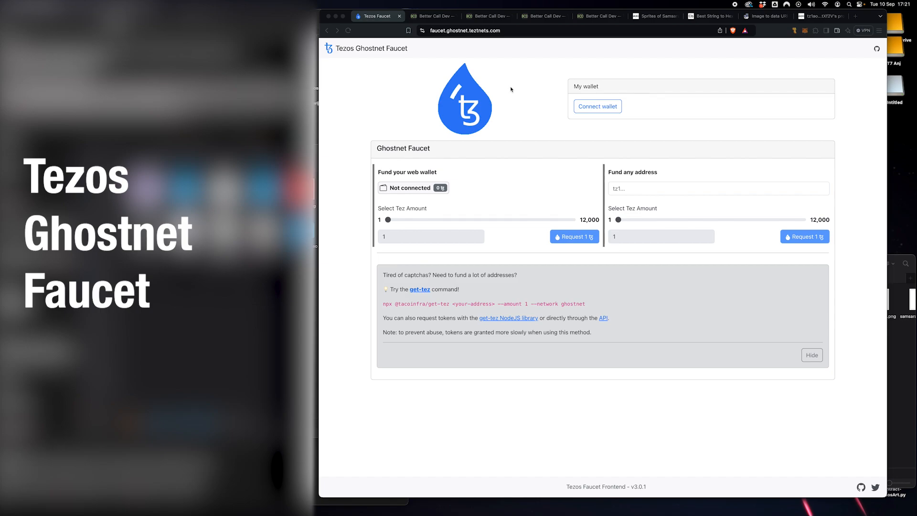
# Step: Show the De Stijl Demons FA2 contract's Michelson code in Better Call Dev
pyautogui.click(434, 16)
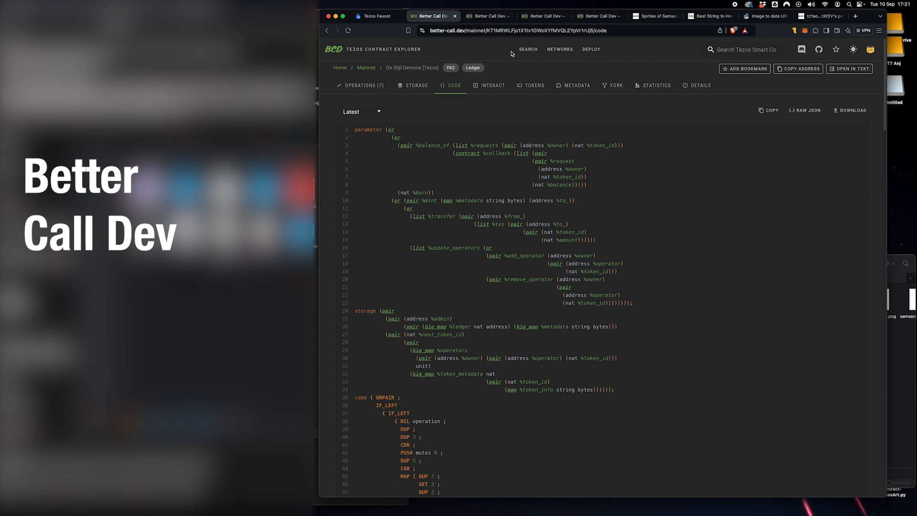
# Step: Review the contract deployment page, then the mint call's metadata fields and broadcast confirmation
pyautogui.click(492, 18)
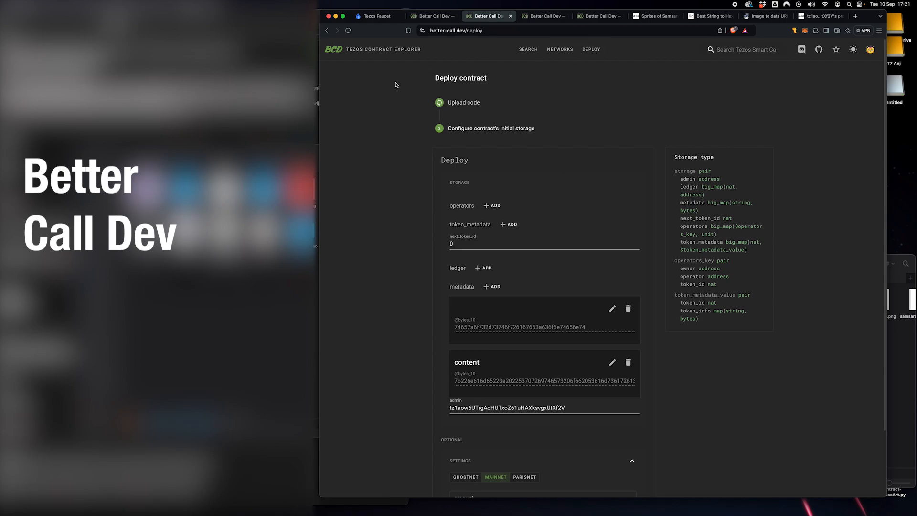
pyautogui.click(597, 16)
pyautogui.scroll(1, 456, 122)
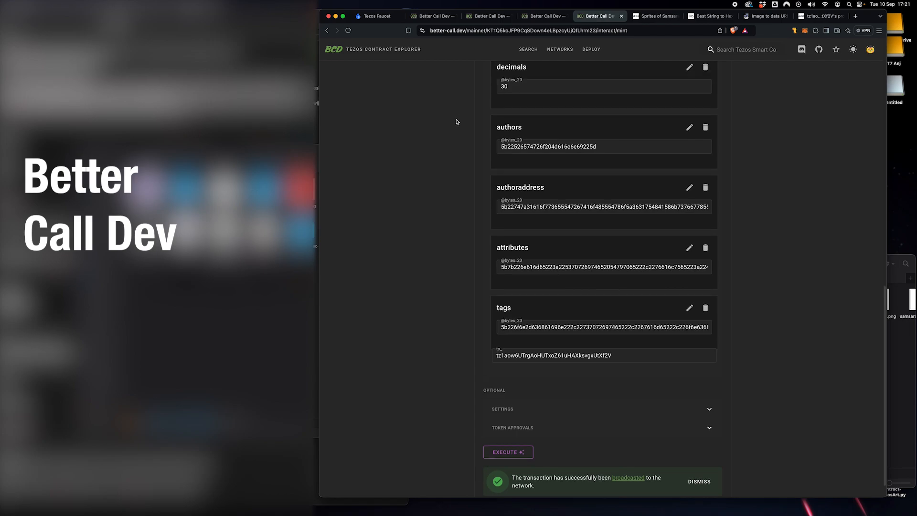
pyautogui.scroll(15, 459, 120)
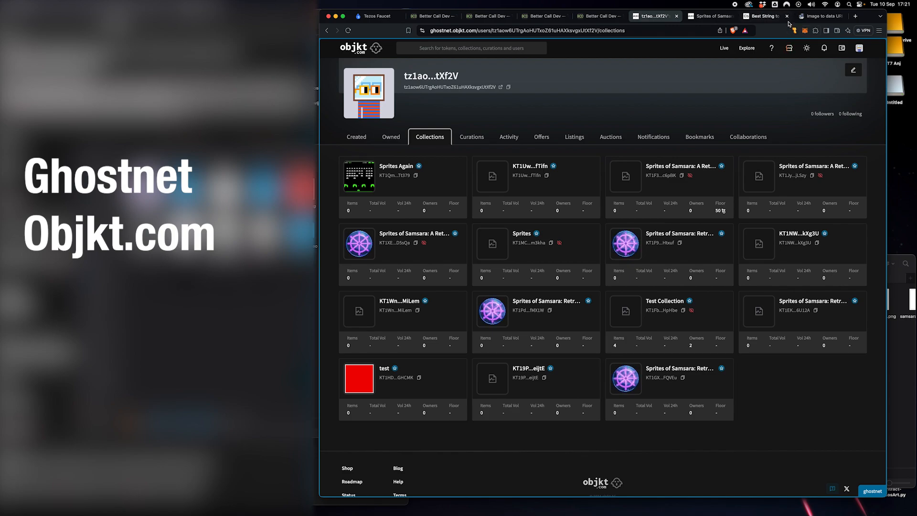
# Step: Open String to Hex and move it and the Image to data URI tab leftward together
pyautogui.click(745, 20)
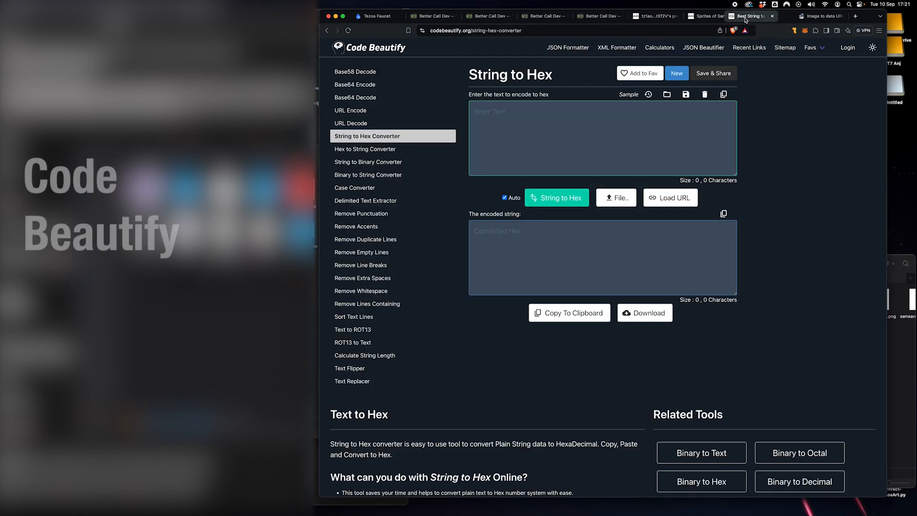
pyautogui.moveTo(746, 20); pyautogui.dragTo(731, 20)
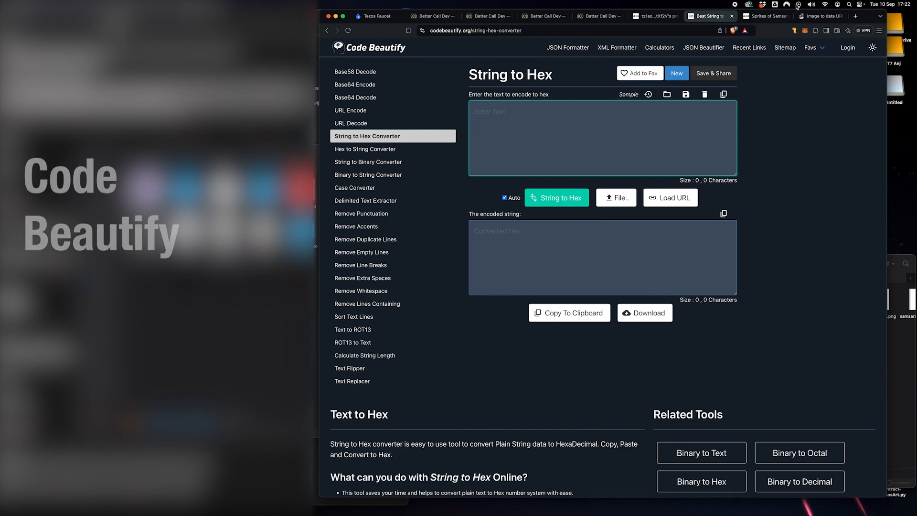
pyautogui.moveTo(819, 16); pyautogui.dragTo(767, 16)
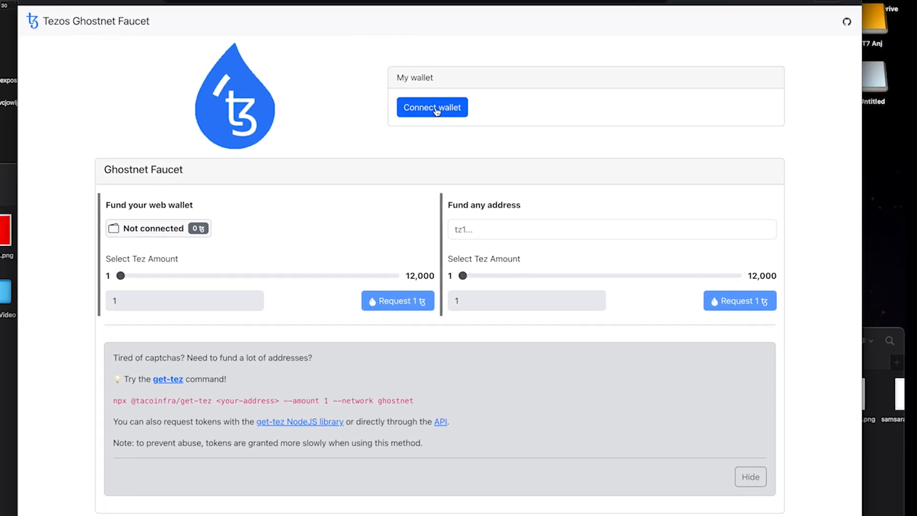
# Step: Connect the Temple browser wallet to the Ghostnet faucet
pyautogui.click(436, 111)
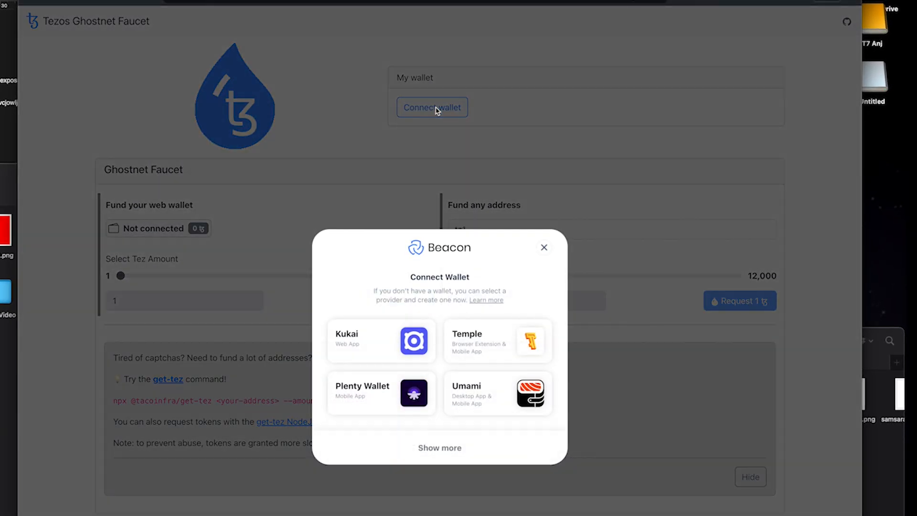
pyautogui.click(531, 340)
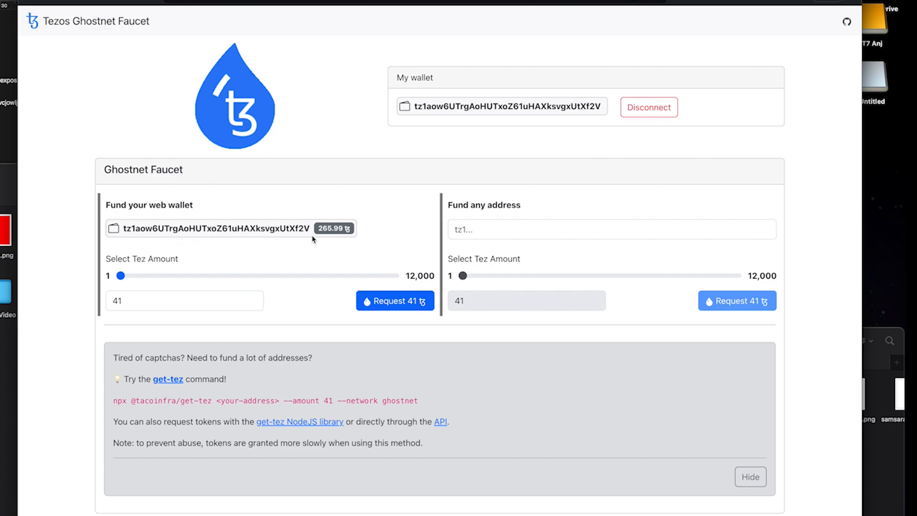
pyautogui.moveTo(320, 230); pyautogui.dragTo(352, 232)
pyautogui.click(363, 234)
# Step: Request 50 tez for the connected wallet, then bring up Temple to check the balance
pyautogui.moveTo(121, 279); pyautogui.dragTo(124, 279)
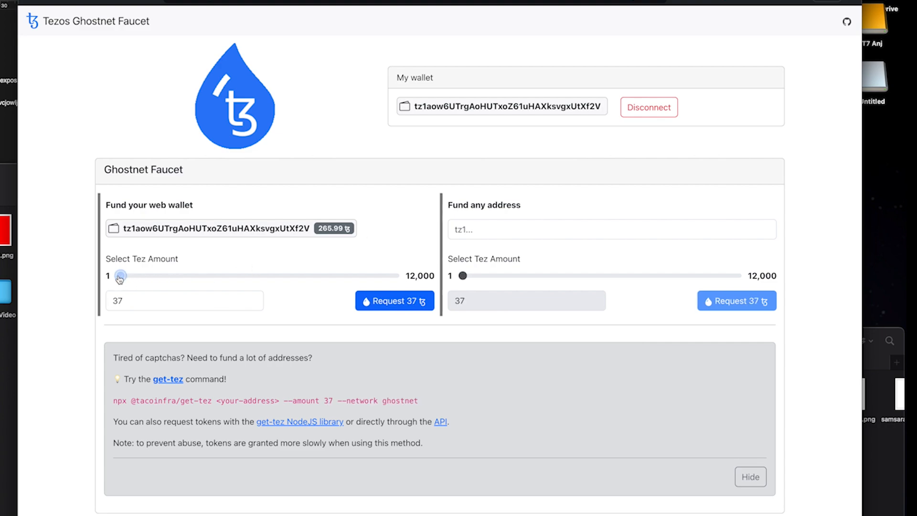
pyautogui.moveTo(120, 278)
pyautogui.mouseDown()
pyautogui.moveTo(129, 278)
pyautogui.moveTo(113, 280)
pyautogui.mouseUp()
pyautogui.press('Tab')
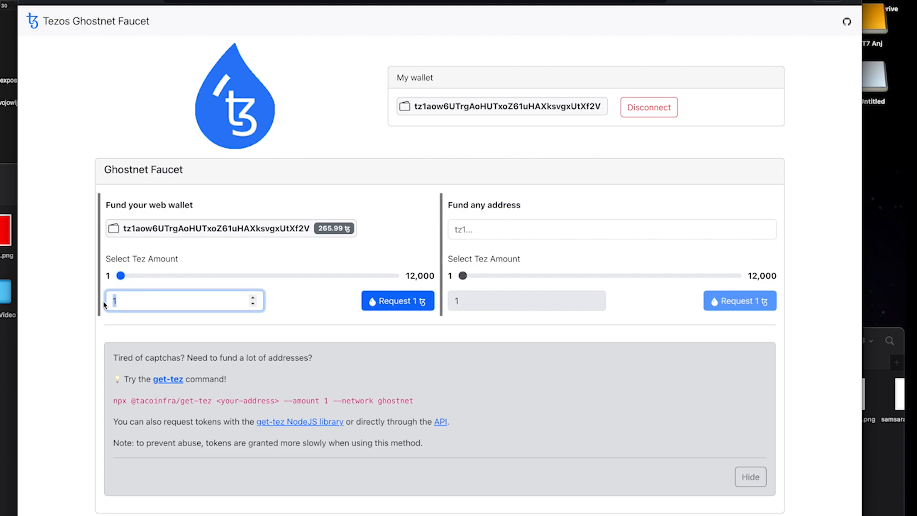
pyautogui.write('00')
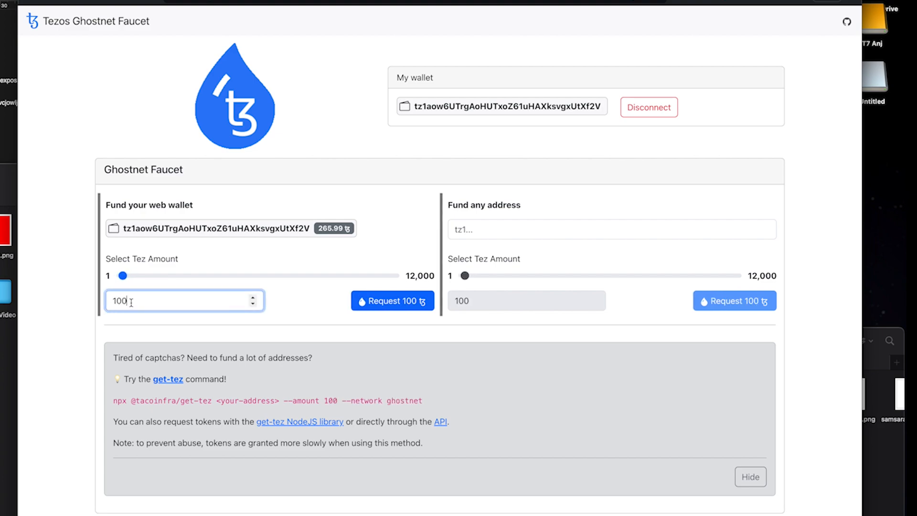
pyautogui.moveTo(131, 302); pyautogui.dragTo(103, 306)
pyautogui.write('50')
pyautogui.click(397, 304)
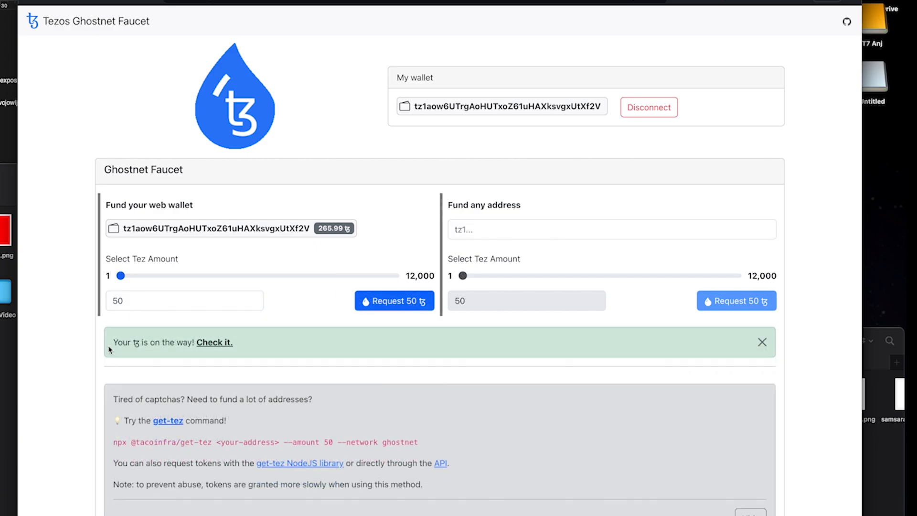
pyautogui.click(725, 1)
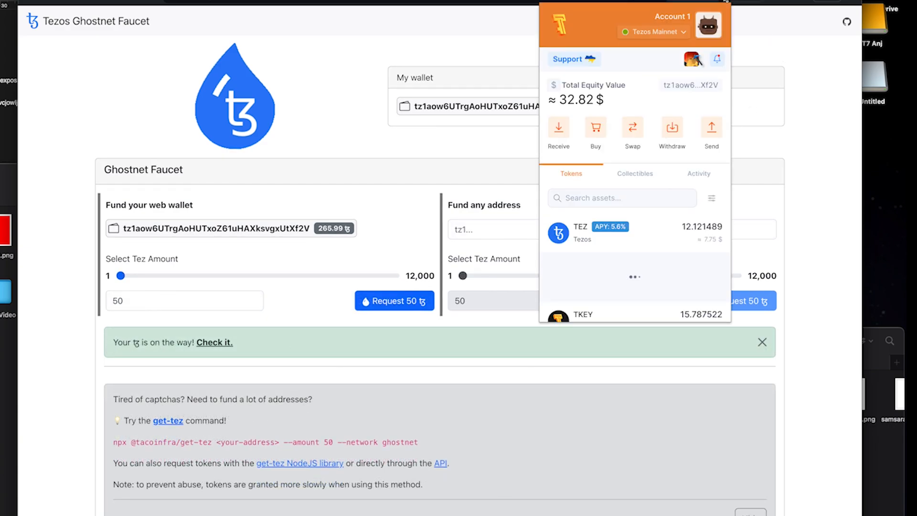
# Step: Switch Temple to Ghostnet Testnet and confirm the +50 TEZ transfer, balance 315.99 TEZ
pyautogui.click(684, 32)
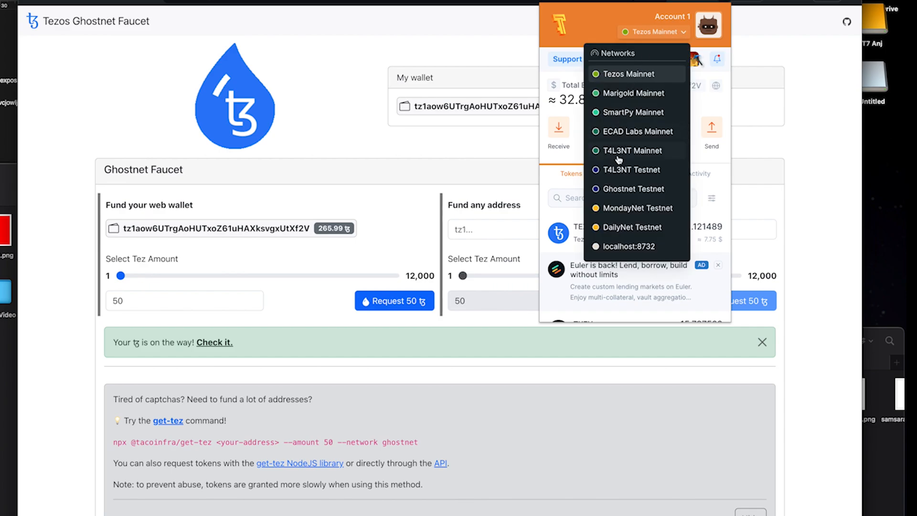
pyautogui.click(635, 190)
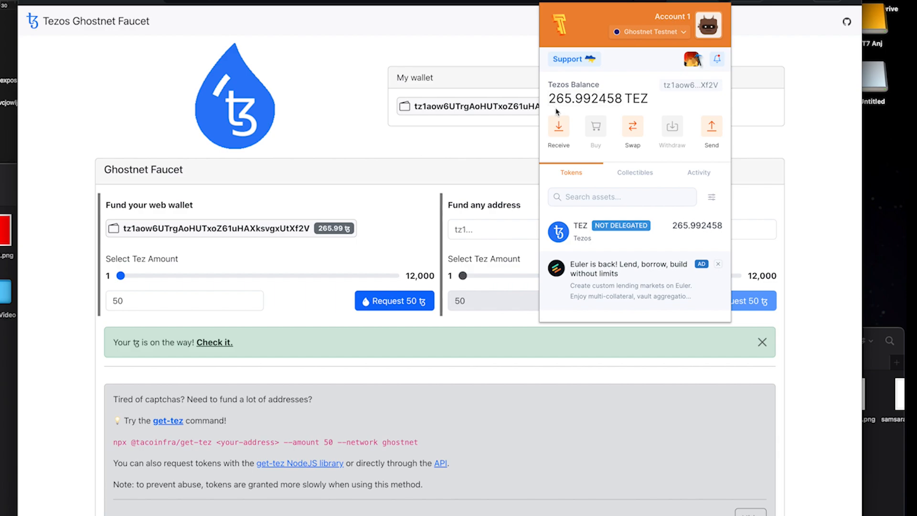
pyautogui.click(664, 228)
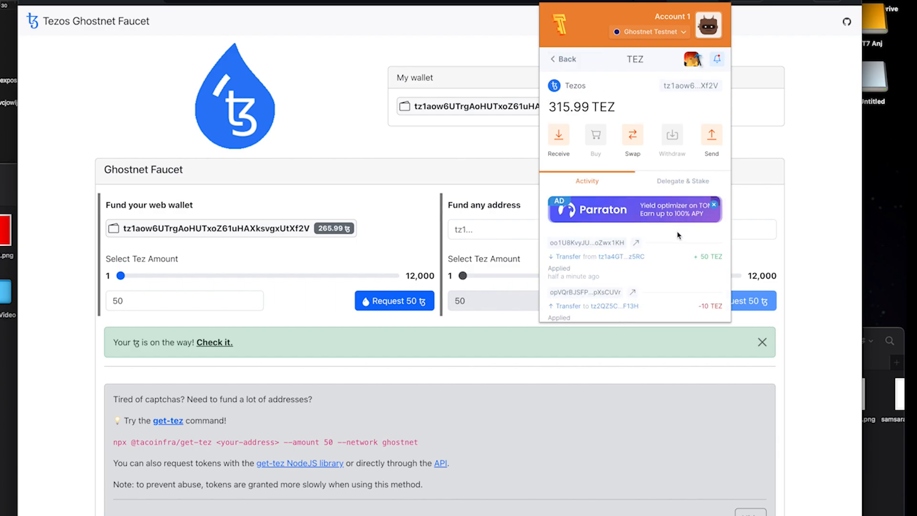
pyautogui.scroll(-1, 687, 263)
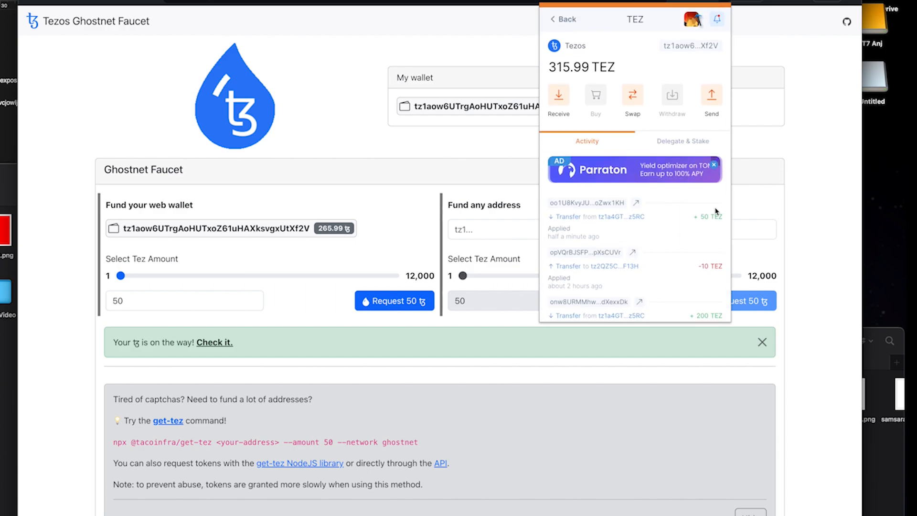
pyautogui.click(825, 265)
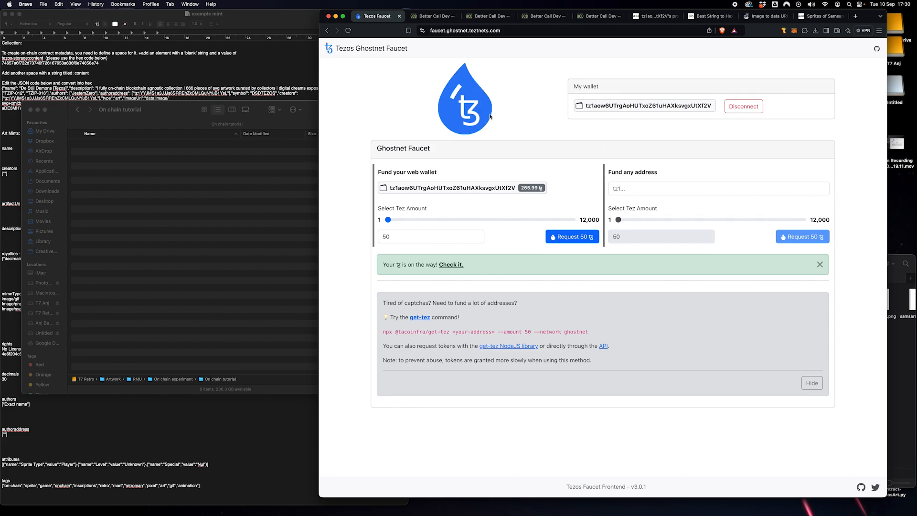
# Step: Move Finder to show the empty On chain tutorial folder, then return to the contract code
pyautogui.moveTo(169, 114)
pyautogui.mouseDown()
pyautogui.moveTo(175, 118)
pyautogui.moveTo(163, 101)
pyautogui.mouseUp()
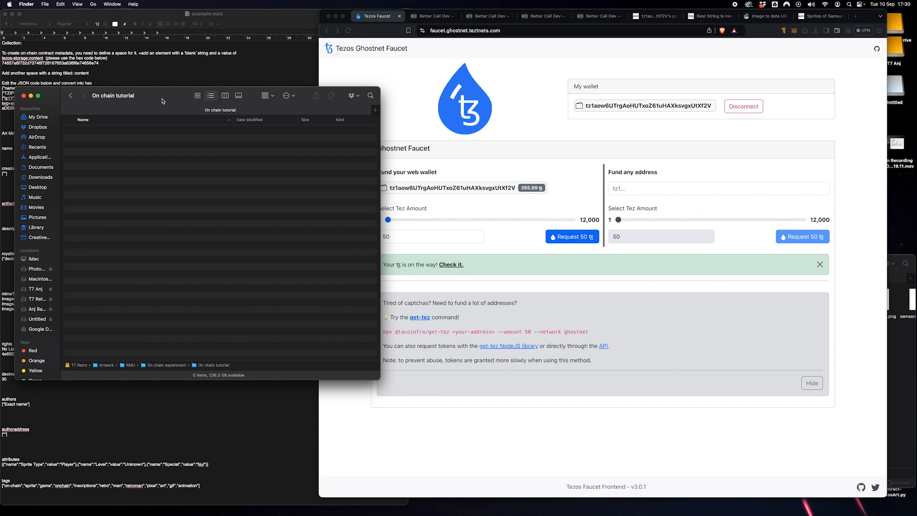
pyautogui.click(432, 17)
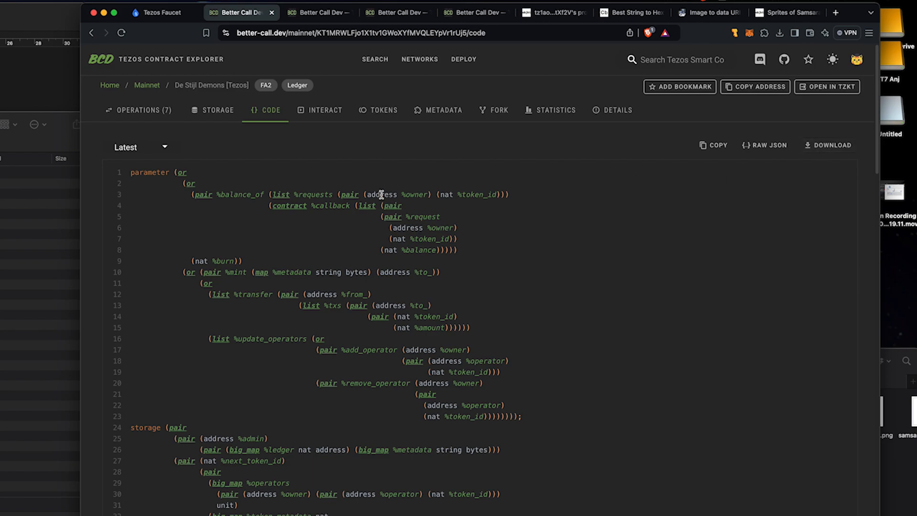
# Step: Download the contract code as KT1MRWLFjo1X1tv1GWoXYfMVQLEYpVr1rUj5.tz into the On chain tutorial folder
pyautogui.moveTo(234, 206); pyautogui.dragTo(495, 351)
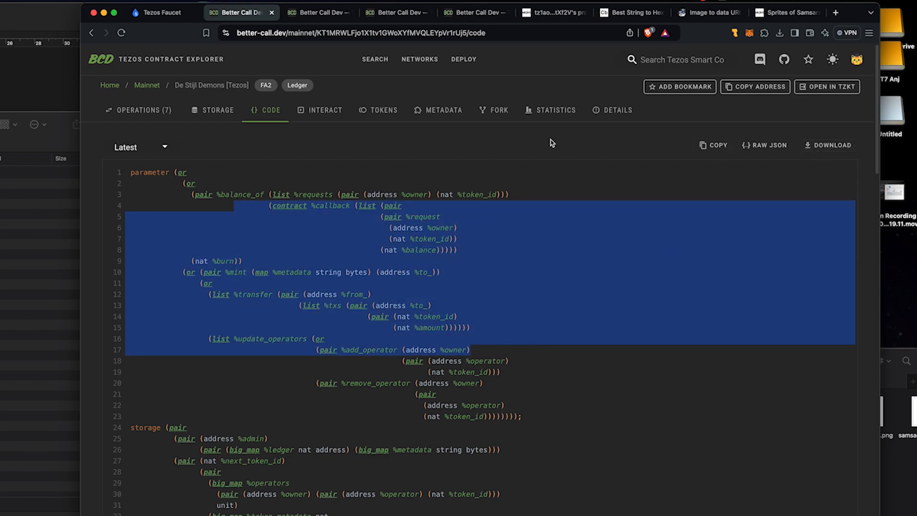
pyautogui.click(631, 212)
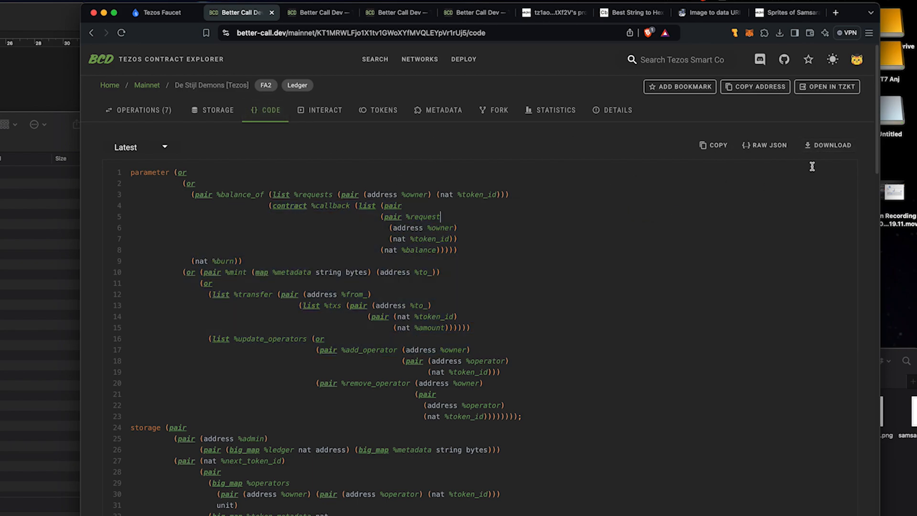
pyautogui.click(833, 146)
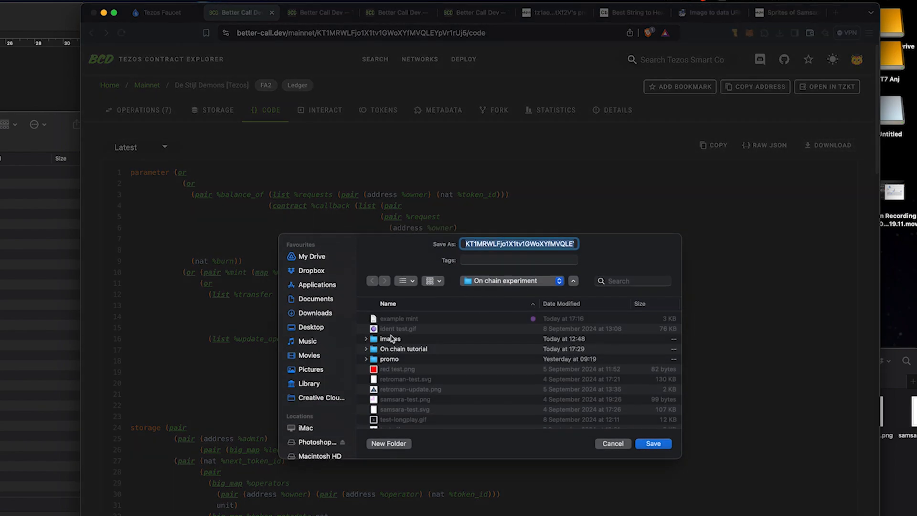
pyautogui.scroll(-3, 406, 349)
pyautogui.scroll(3, 408, 350)
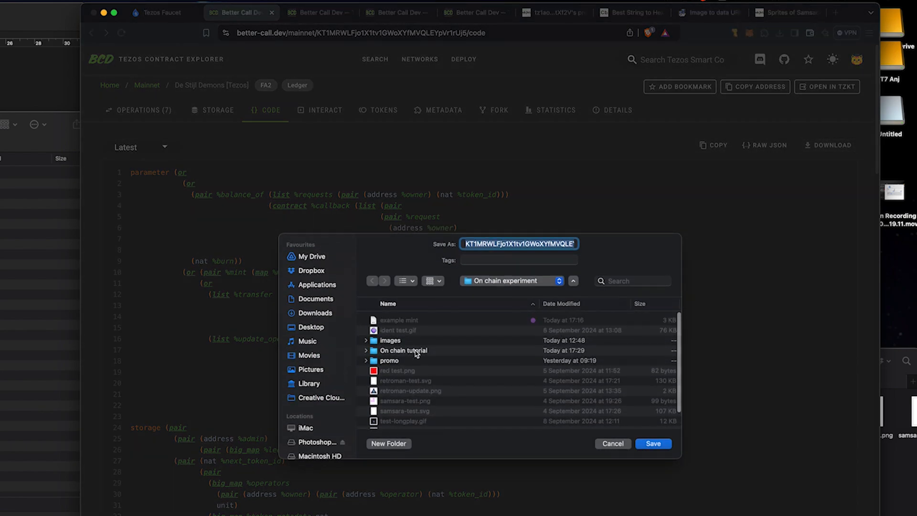
pyautogui.click(411, 351)
pyautogui.doubleClick(410, 351)
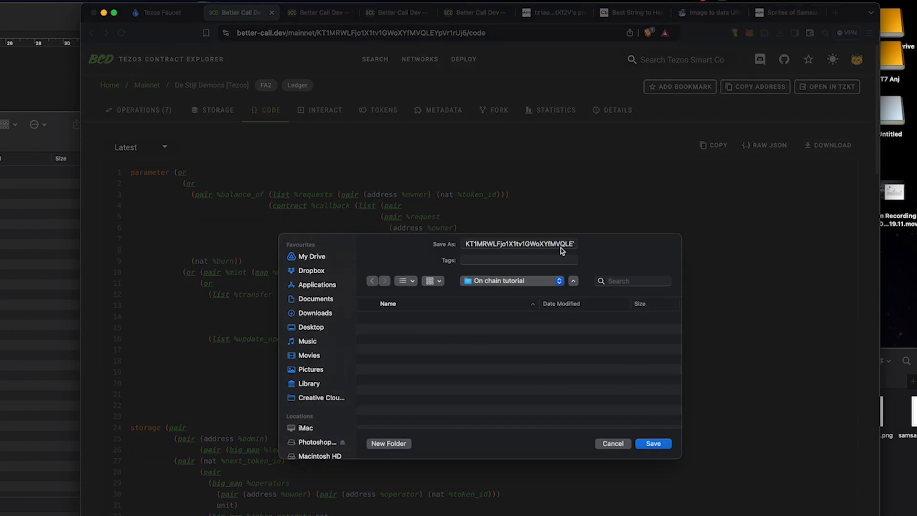
pyautogui.click(653, 444)
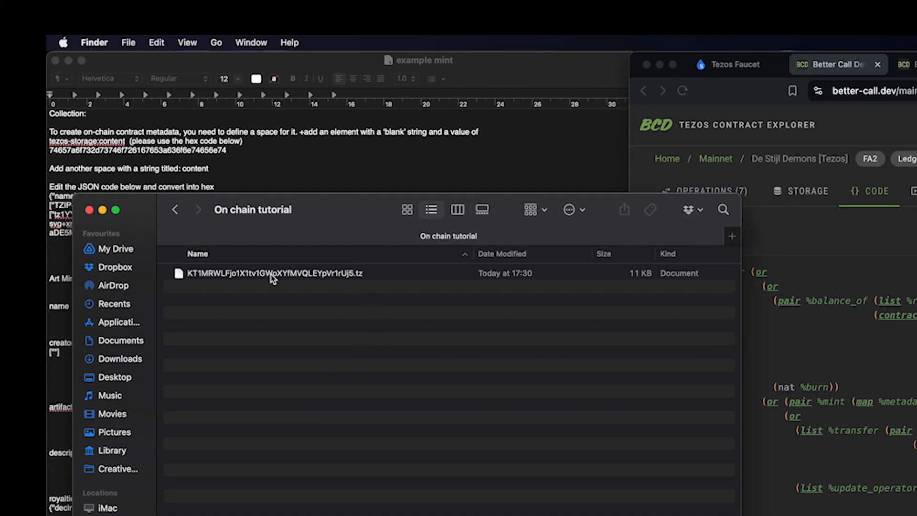
# Step: Open the downloaded KT1MRW….tz file in TextEdit and convert it with Make Plain Text
pyautogui.doubleClick(270, 274)
pyautogui.click(199, 42)
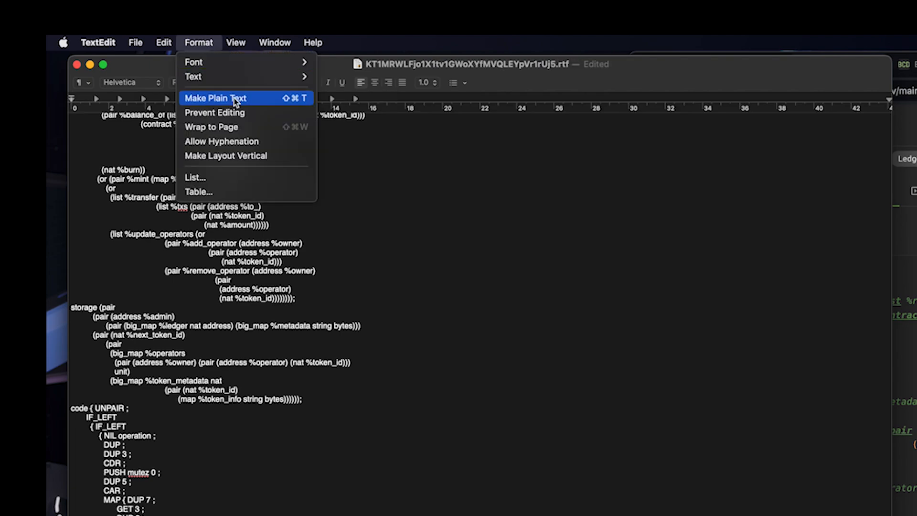
pyautogui.click(239, 97)
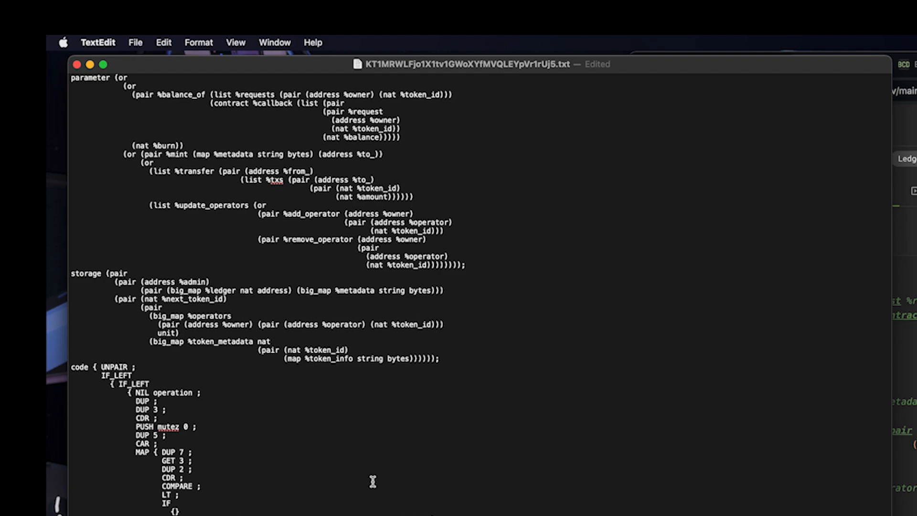
pyautogui.scroll(-5, 367, 480)
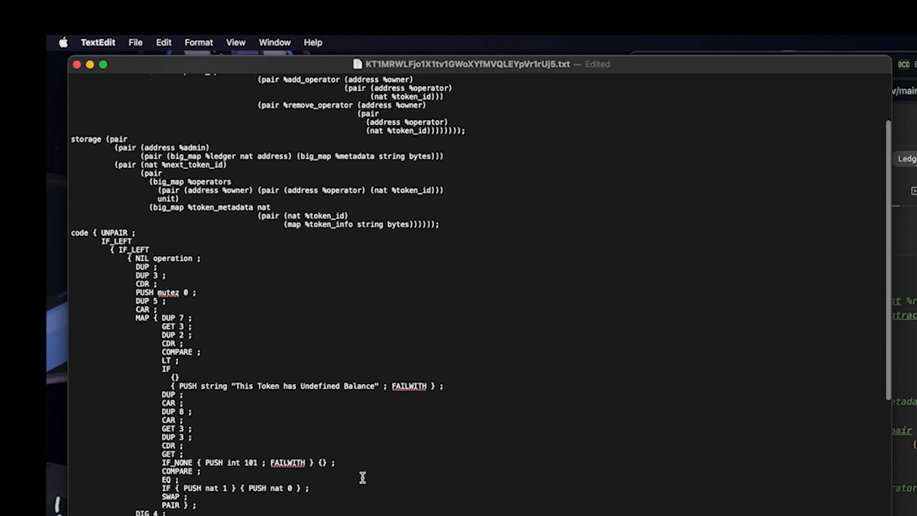
pyautogui.scroll(5, 363, 478)
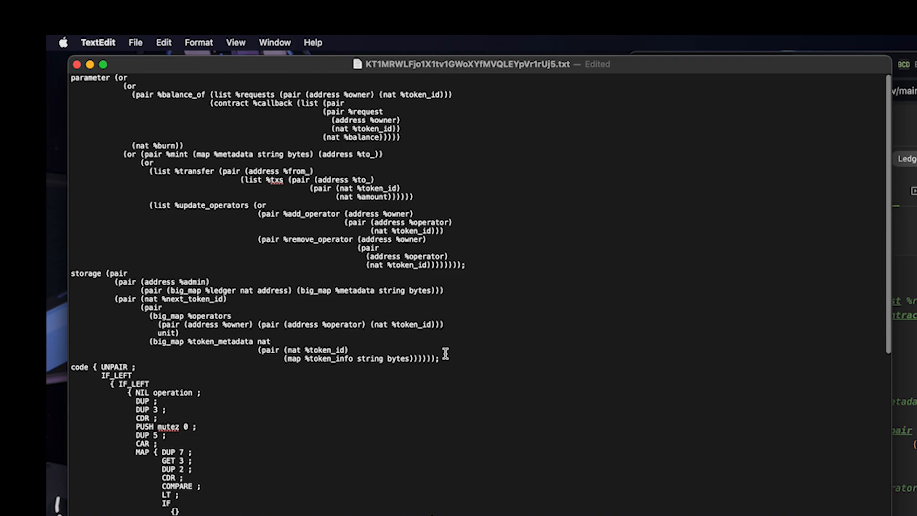
# Step: Locate the tz1 address the contract checks before minting
pyautogui.scroll(-6, 458, 361)
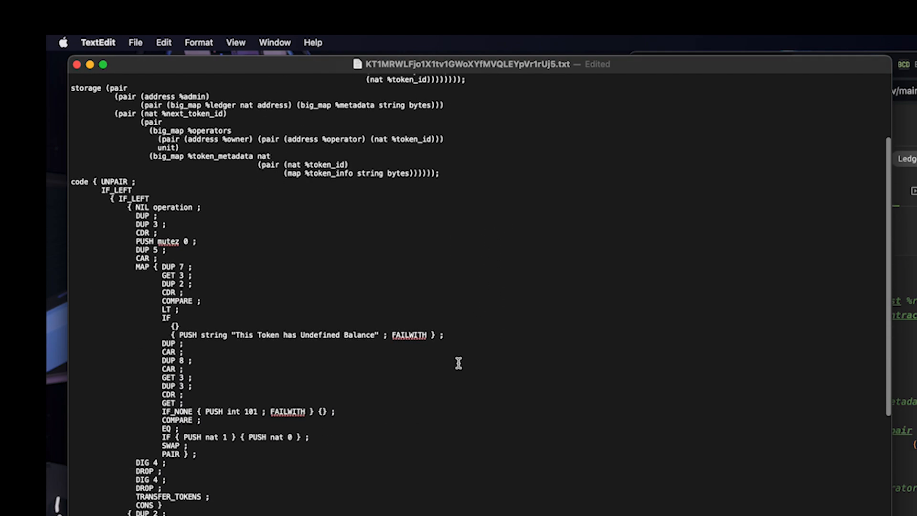
pyautogui.scroll(-10, 459, 364)
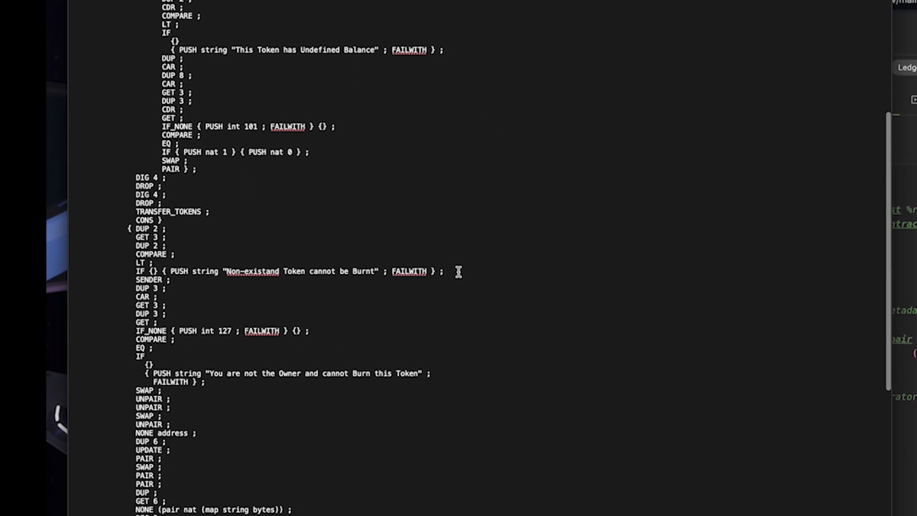
pyautogui.scroll(-2, 458, 255)
pyautogui.doubleClick(280, 310)
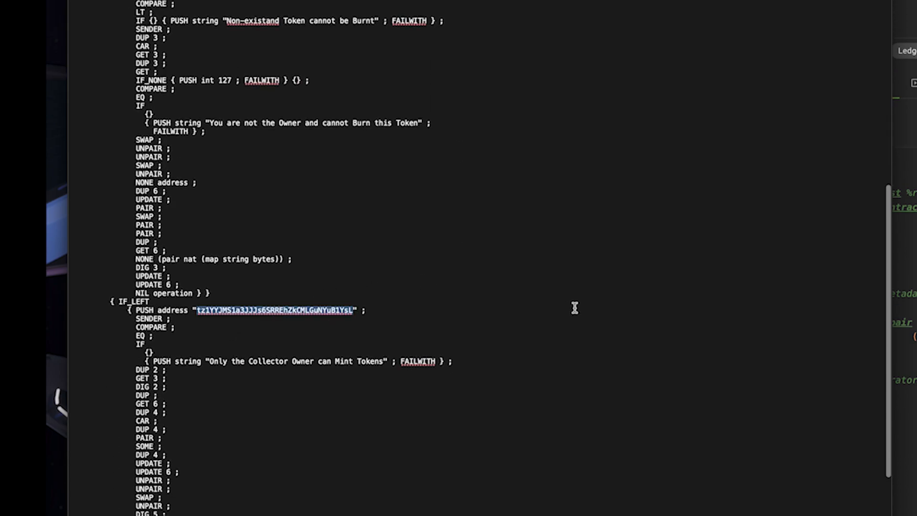
pyautogui.click(435, 316)
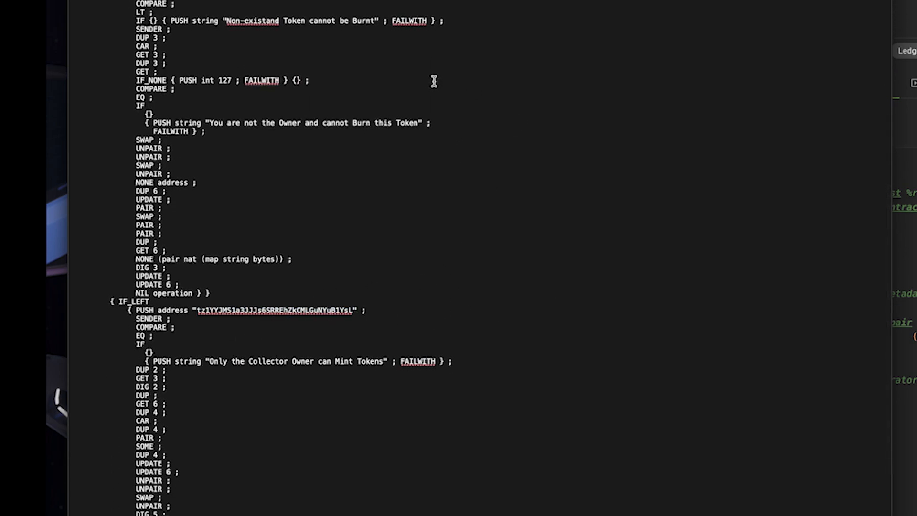
pyautogui.press('Return')
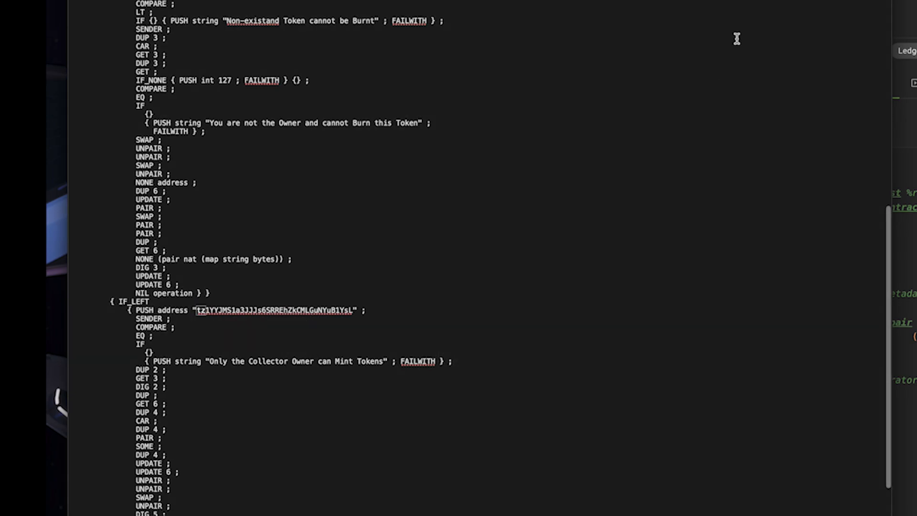
# Step: Paste the wallet's tz1 address over that address and close the file
pyautogui.doubleClick(296, 311)
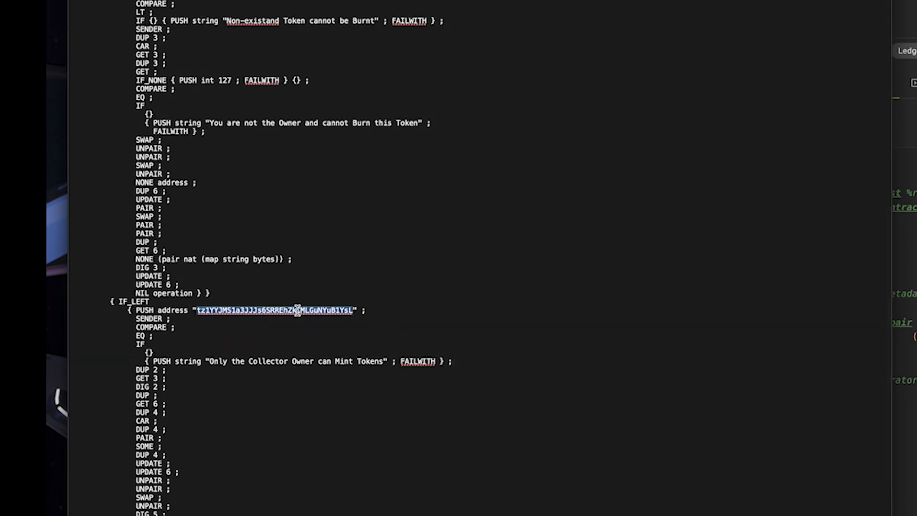
pyautogui.write('tz1aow6UTrqAoHUTxoZ61uHAXksvqxUtXf2V')
pyautogui.click(395, 314)
pyautogui.scroll(1, 396, 315)
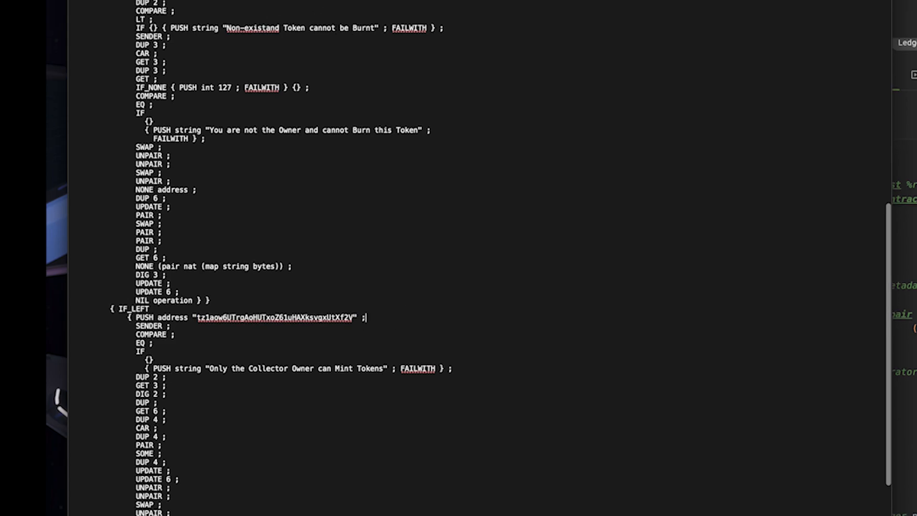
pyautogui.press('super+w')
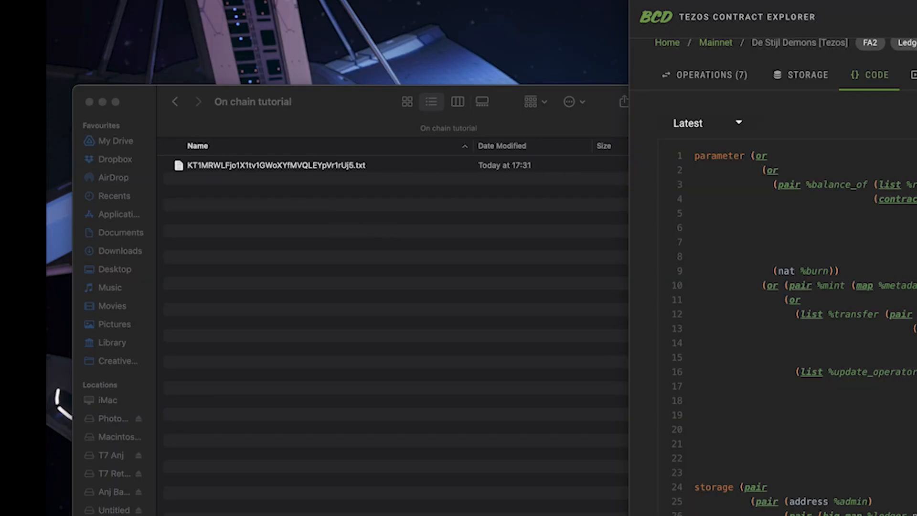
# Step: Rename the edited contract file's extension from txt to tz and reopen it to check
pyautogui.click(331, 164)
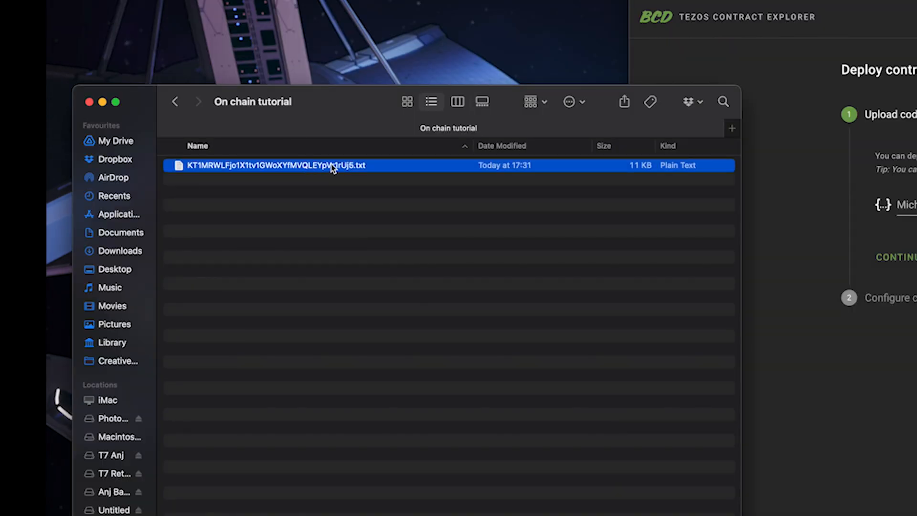
pyautogui.click(363, 165)
pyautogui.press('BackSpace')
pyautogui.press('BackSpace')
pyautogui.press('BackSpace')
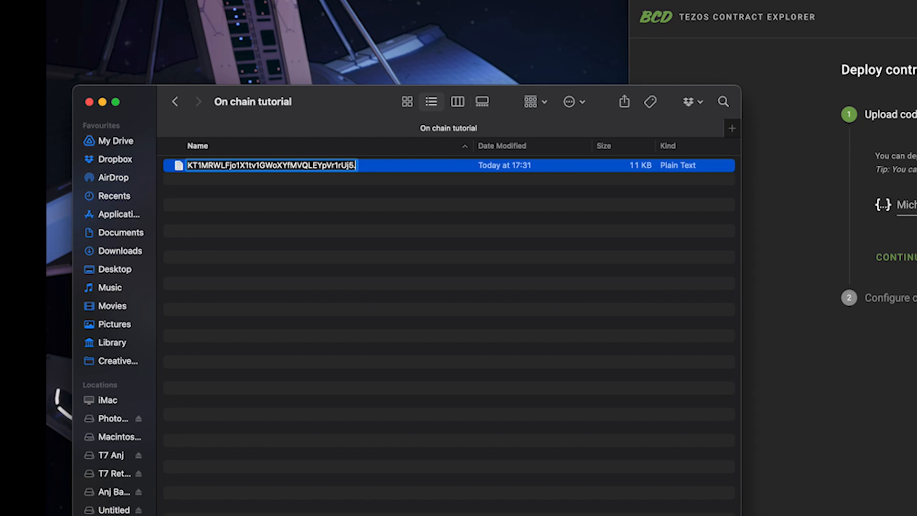
pyautogui.write('tz')
pyautogui.press('Return')
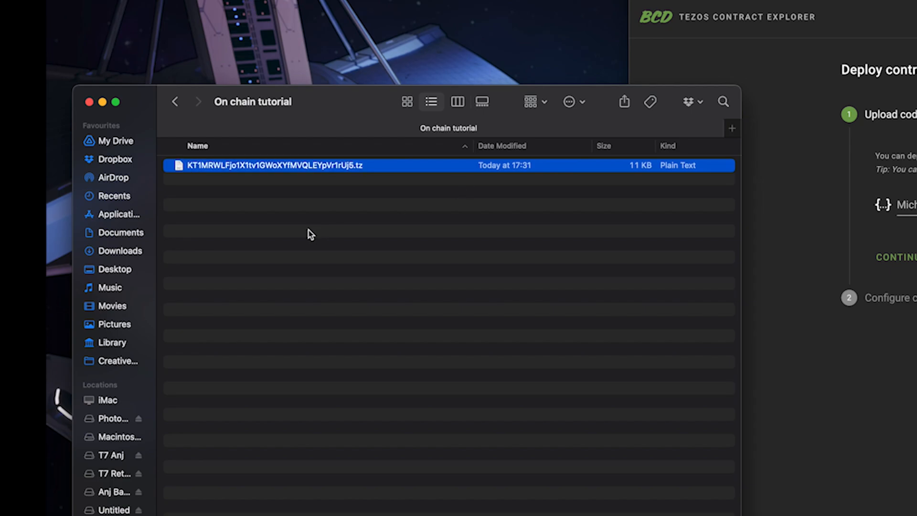
pyautogui.click(284, 193)
pyautogui.doubleClick(323, 167)
pyautogui.click(228, 36)
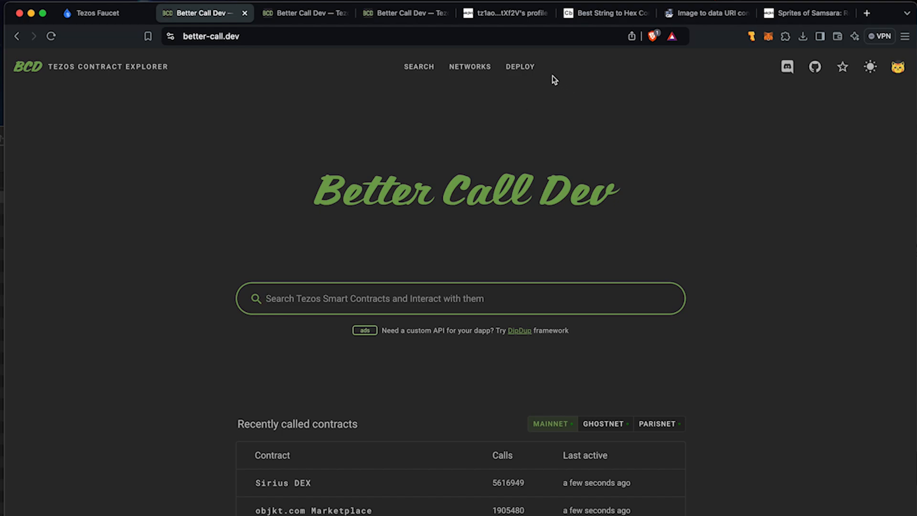
# Step: Upload the edited 10.7 kB code file on the Deploy contract page and continue to storage setup
pyautogui.click(521, 68)
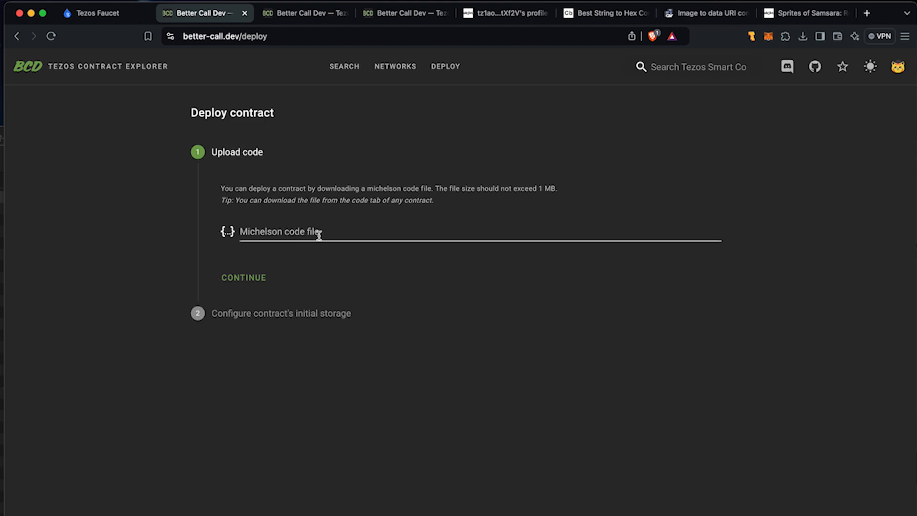
pyautogui.click(297, 233)
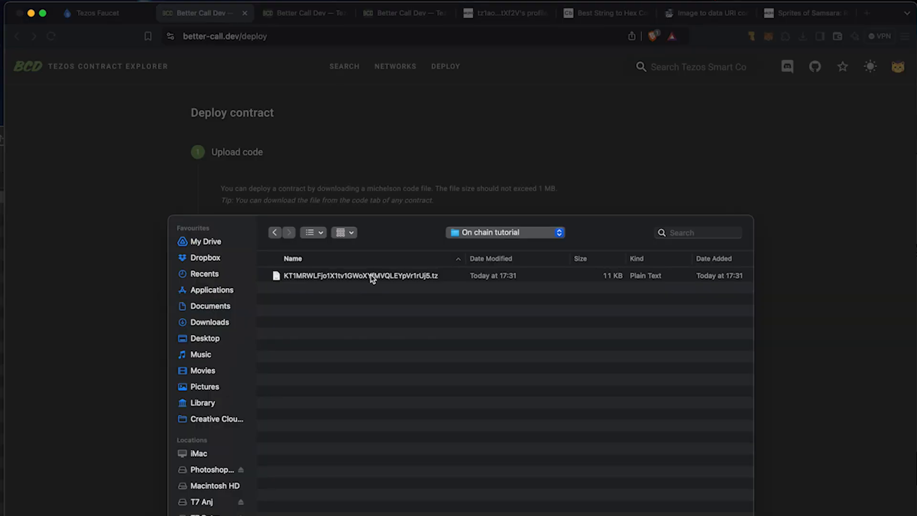
pyautogui.doubleClick(392, 275)
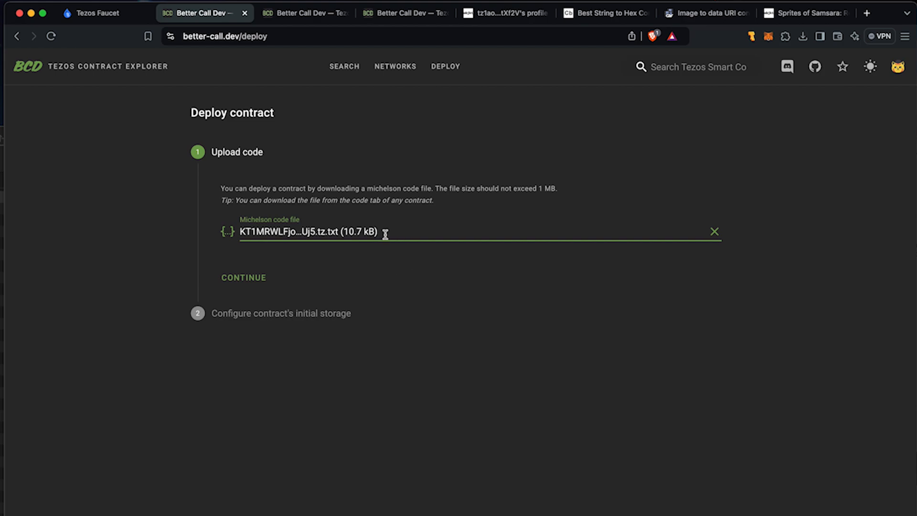
pyautogui.click(244, 280)
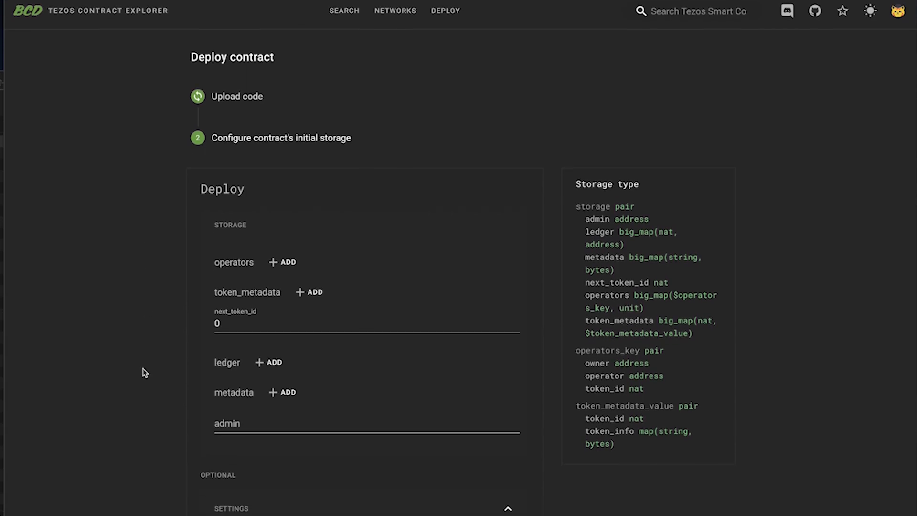
# Step: Set admin to the suggested wallet tz1 address and add a new metadata entry
pyautogui.click(232, 372)
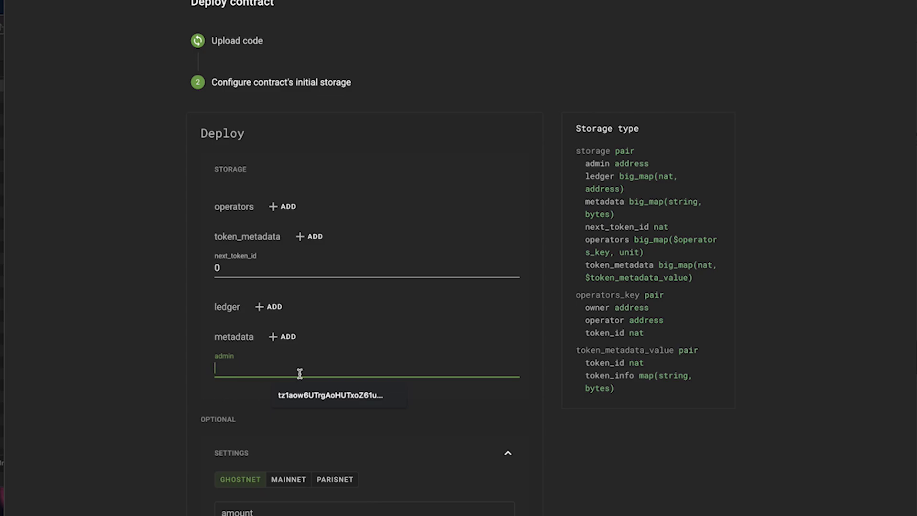
pyautogui.click(330, 396)
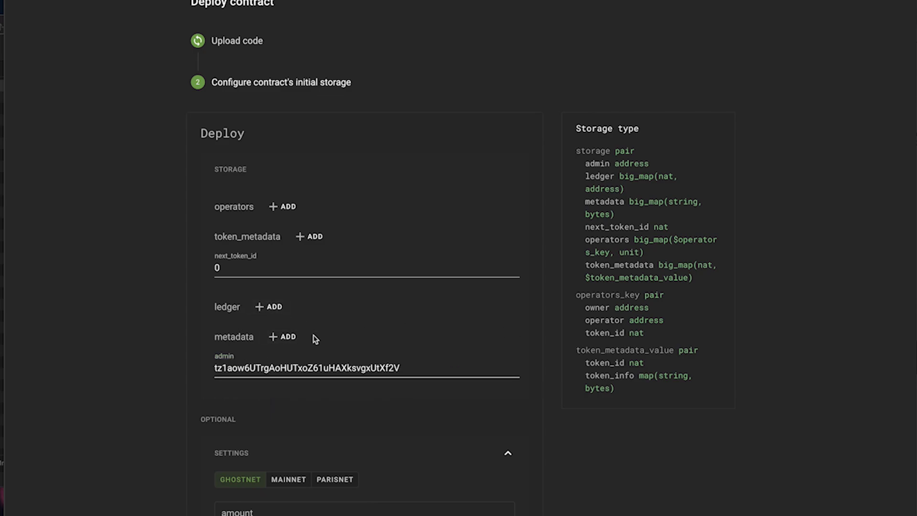
pyautogui.click(289, 338)
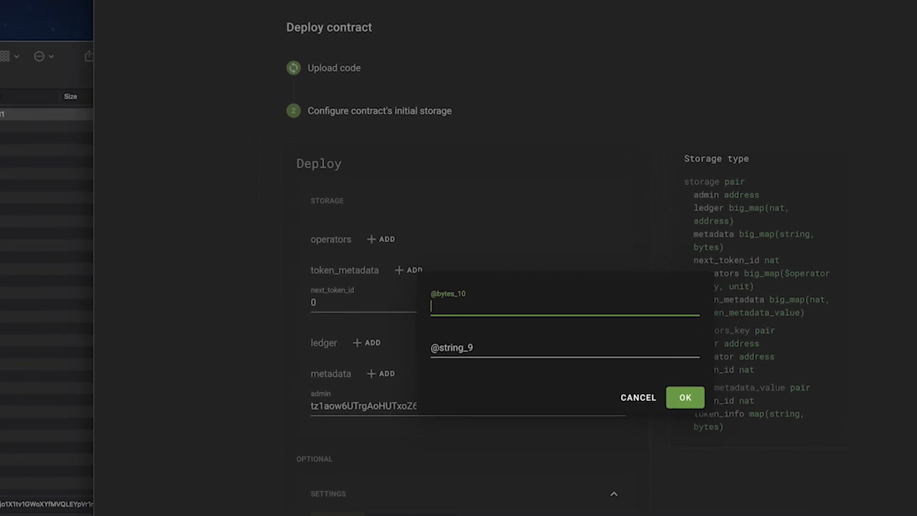
pyautogui.click(42, 131)
pyautogui.click(0, 91)
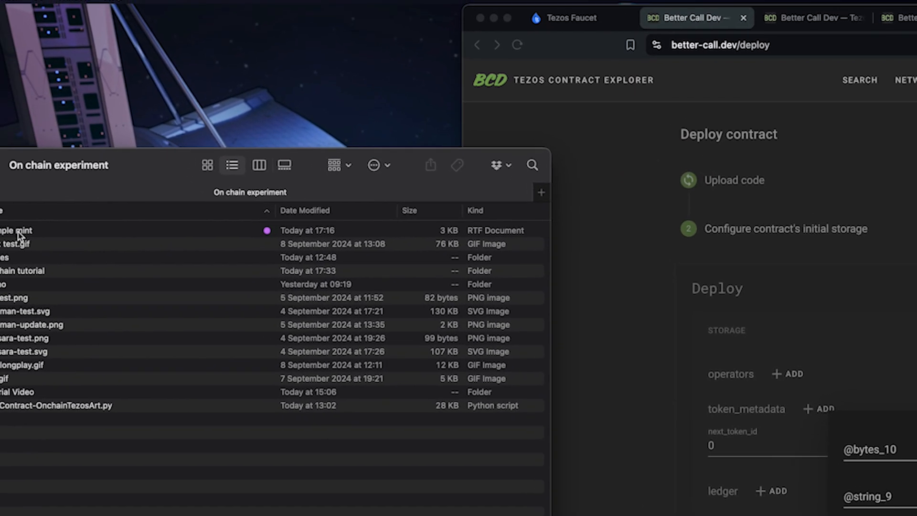
pyautogui.doubleClick(18, 232)
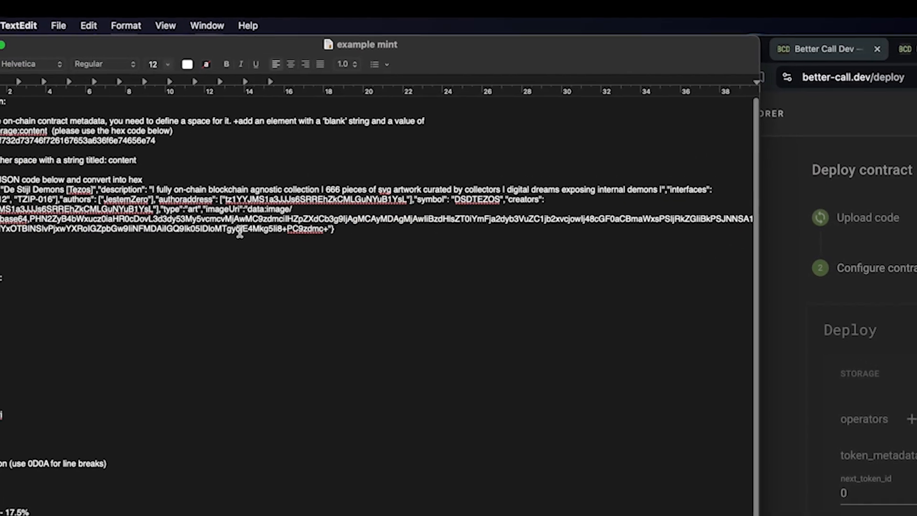
pyautogui.moveTo(628, 60); pyautogui.dragTo(616, 61)
pyautogui.scroll(1, 127, 208)
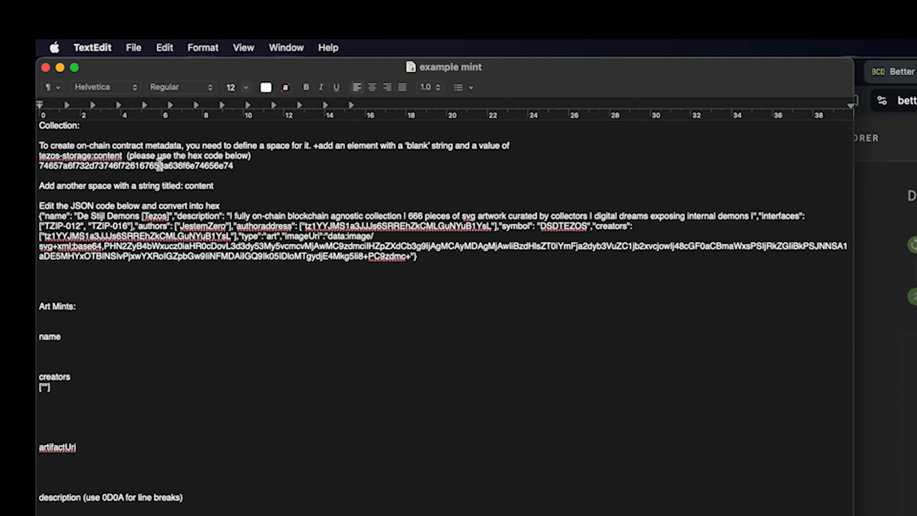
pyautogui.doubleClick(158, 165)
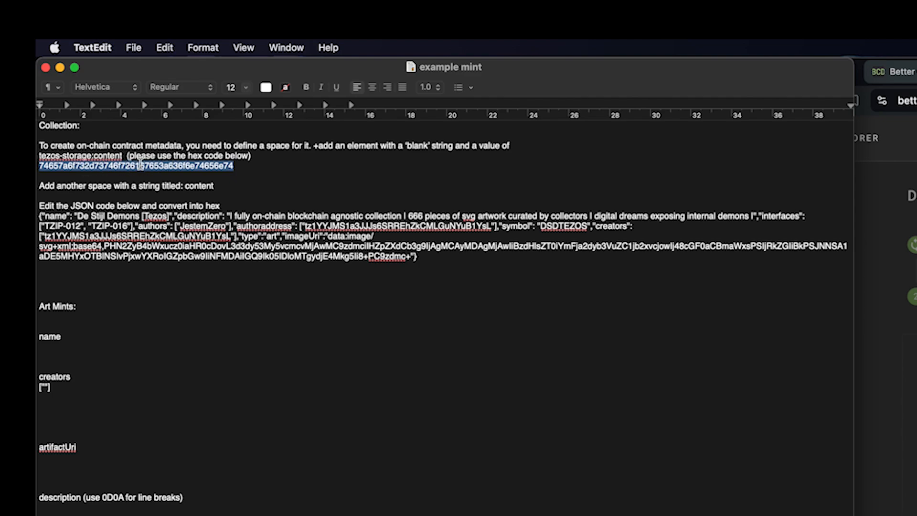
pyautogui.press('super+c')
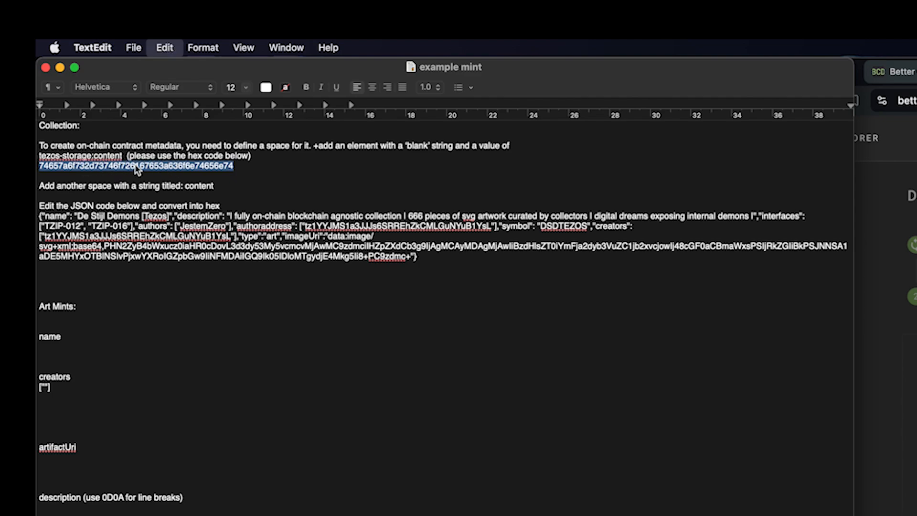
pyautogui.press('super+Tab')
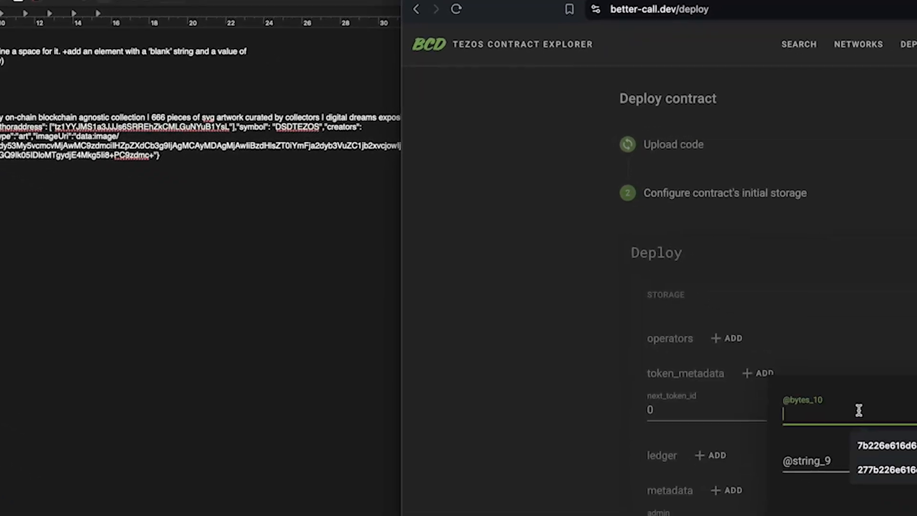
pyautogui.press('super+v')
pyautogui.click(375, 280)
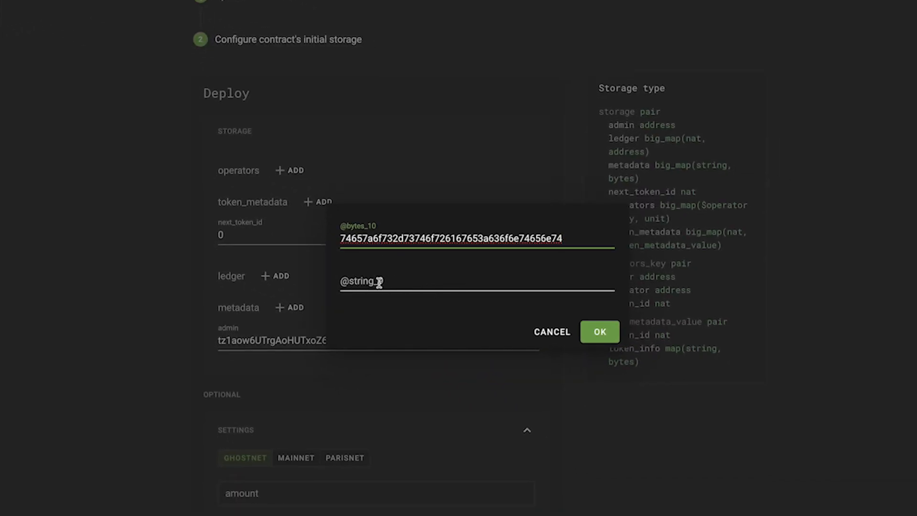
pyautogui.click(599, 333)
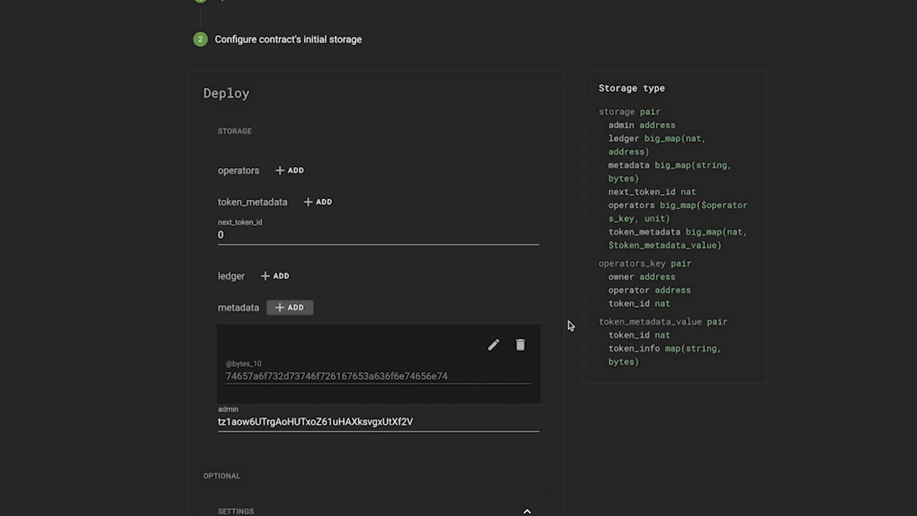
pyautogui.click(296, 308)
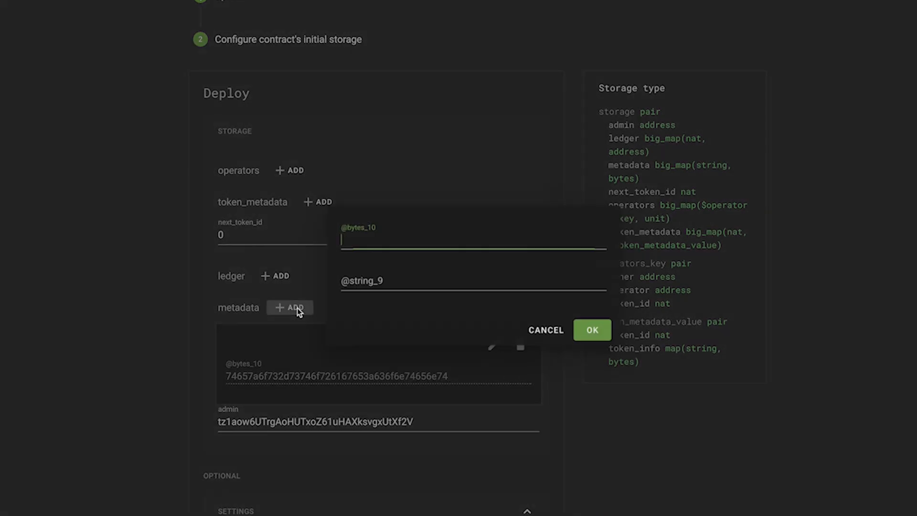
# Step: Type 'content' as the second metadata entry's string key, leaving bytes empty
pyautogui.click(380, 282)
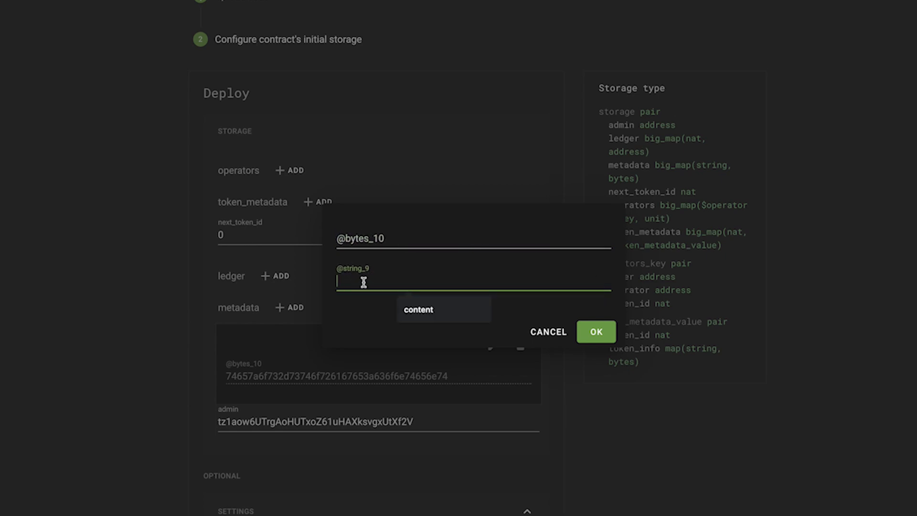
pyautogui.write('content')
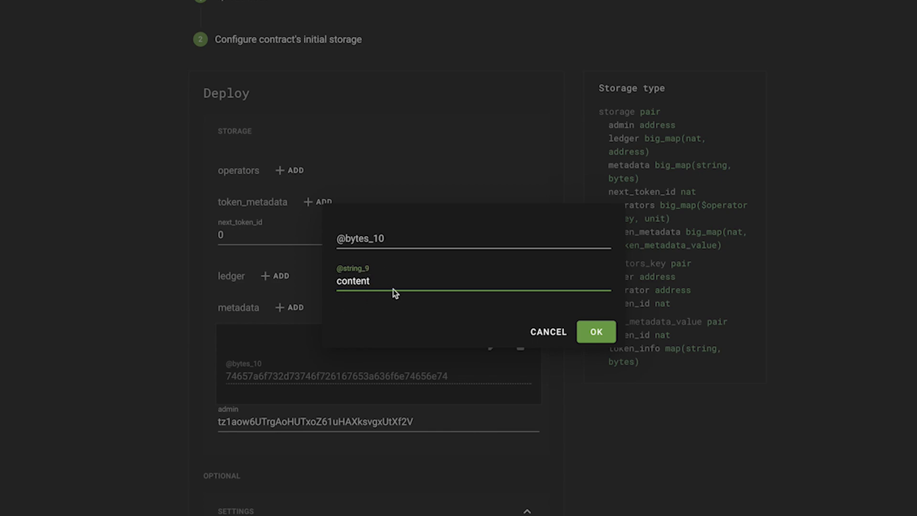
pyautogui.click(399, 239)
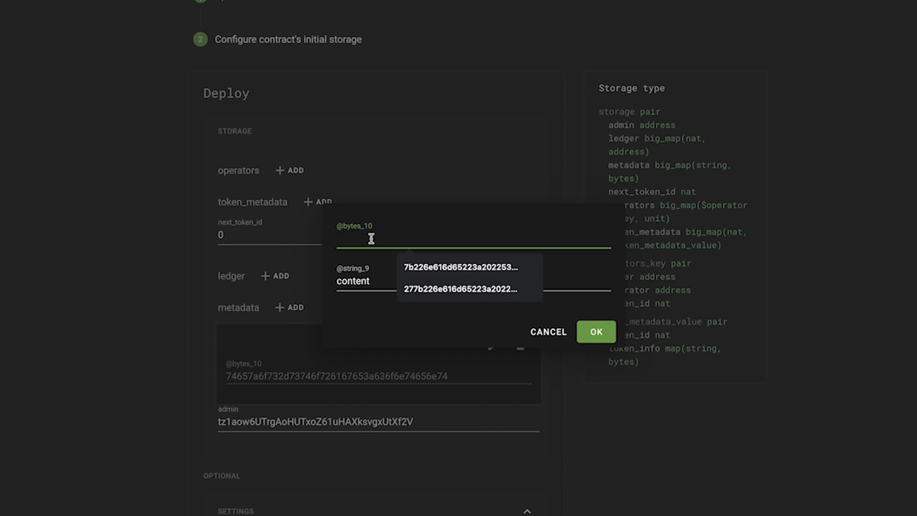
pyautogui.press('super+Tab')
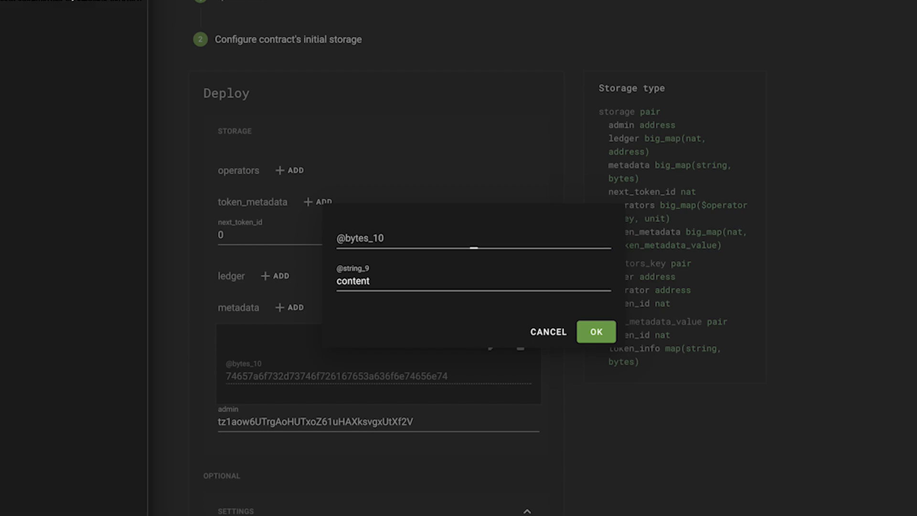
# Step: Select the whole collection metadata JSON paragraph in the example mint notes
pyautogui.moveTo(0, 0); pyautogui.dragTo(564, 15)
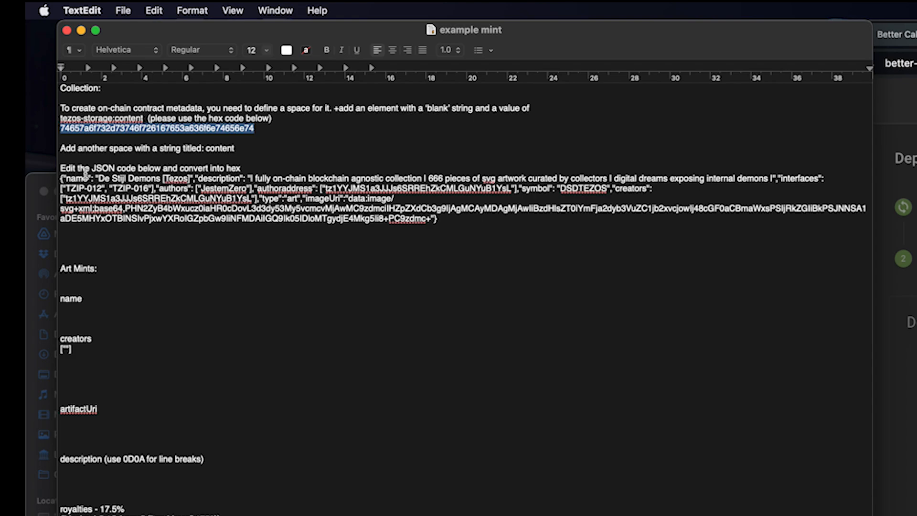
pyautogui.moveTo(467, 221); pyautogui.dragTo(61, 177)
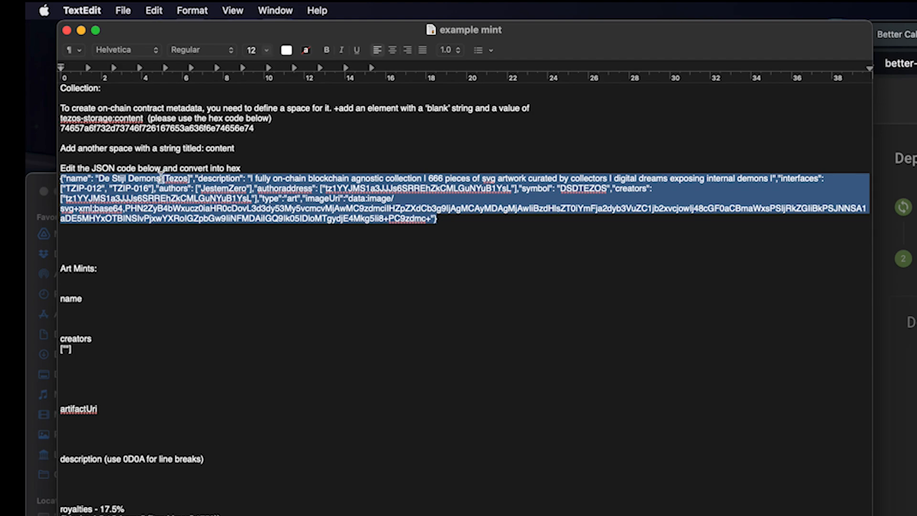
pyautogui.click(109, 179)
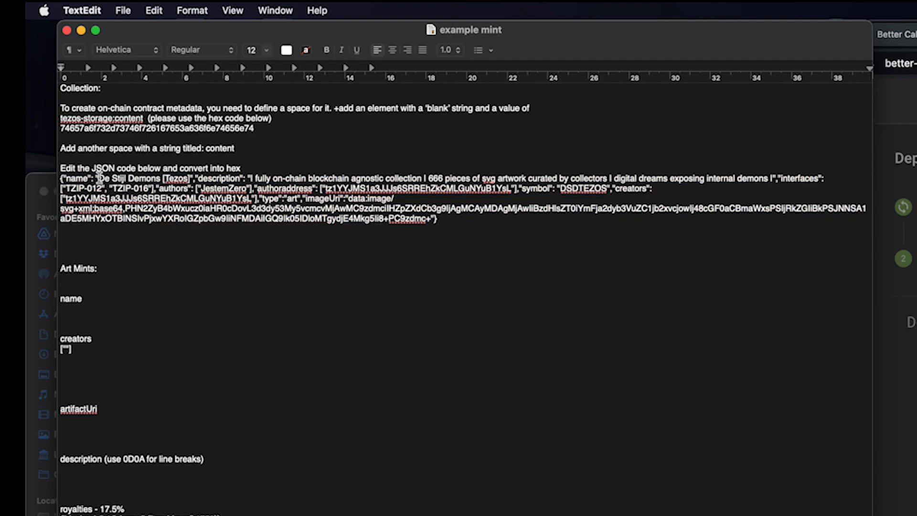
pyautogui.moveTo(105, 178); pyautogui.dragTo(190, 179)
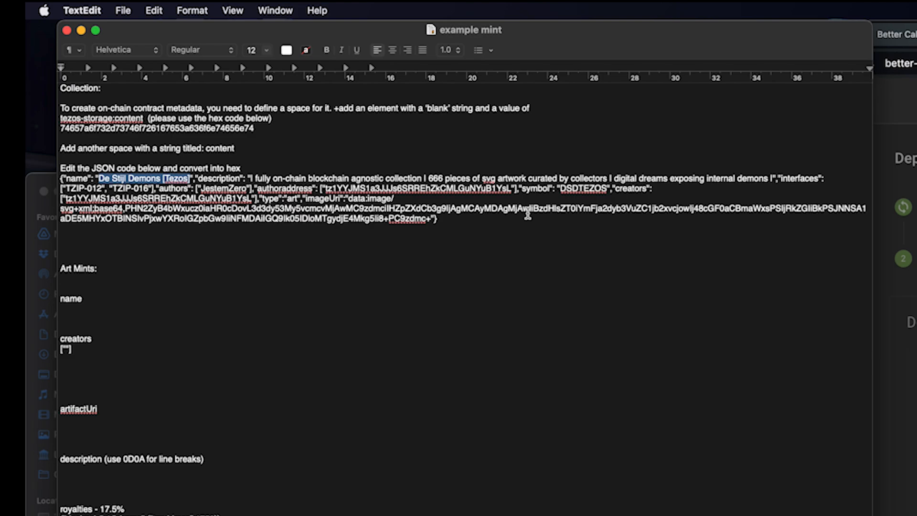
pyautogui.click(134, 180)
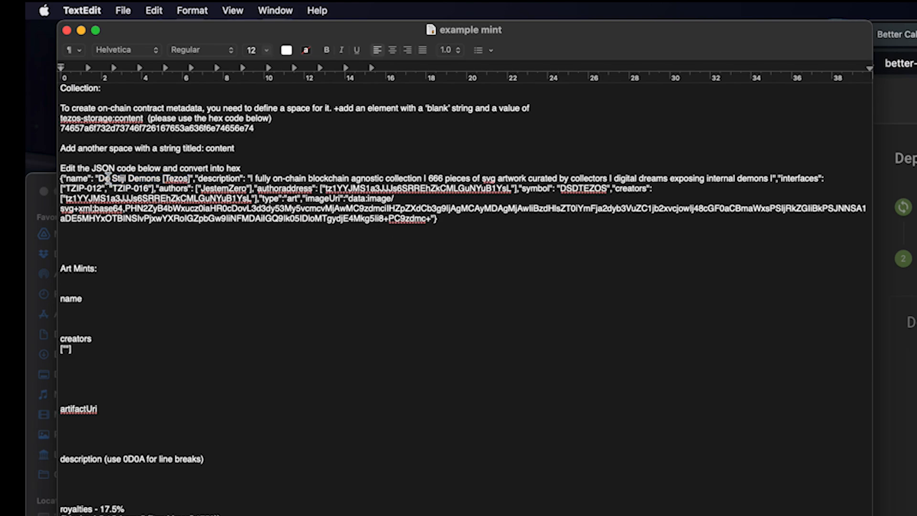
pyautogui.tripleClick(269, 200)
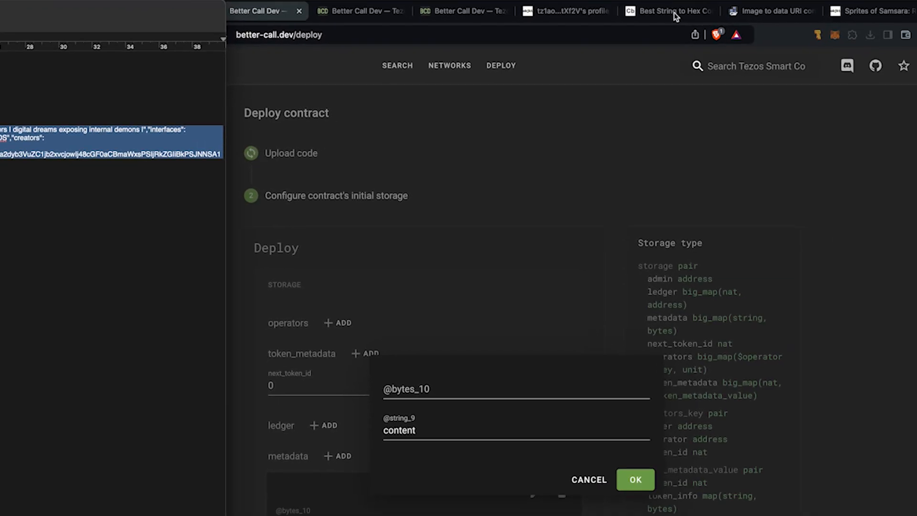
# Step: Paste the collection JSON into Code Beautify's String to Hex and rename it 'Test Collection'
pyautogui.click(676, 16)
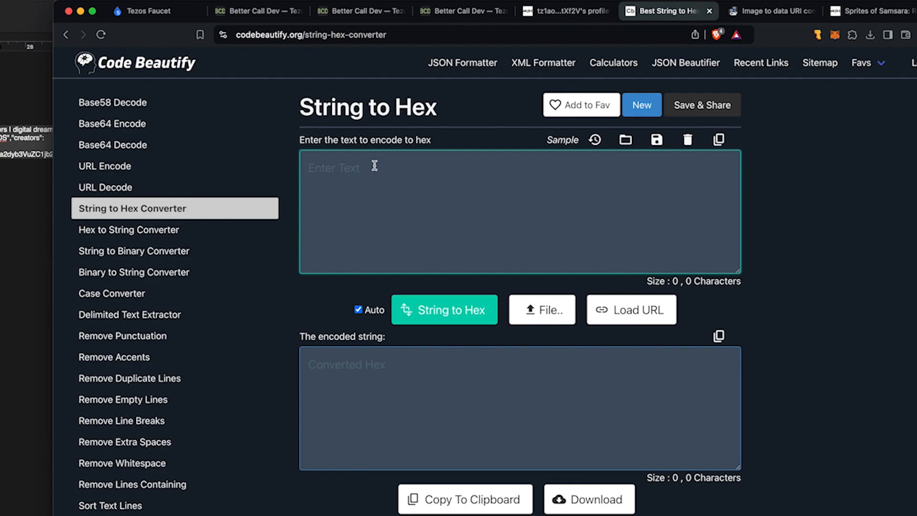
pyautogui.write('{"name": "De Stijl Demons [Tezos]","description": "| fully on-chain blockchain agnostic collection | 666 pieces of svg artwork curated by collectors | digital dreams exposing internal demons |","interfaces": ["TZIP-012", "TZIP-016"],"authors": ["JestemZero"],"authoraddress": ["tz1YYJMS1a3JJJs6SRREhZkCMLGuNYuB1YsL"],"symbol": "DSDTEZOS","creators": ["tz1YYJMS1a3JJJs6SRREhZkCMLGuNYuB1YsL"],"type":"art","imageUri":"data:image/svg+xml;base64,PHN2ZyB4bWxucz0iaHR0cDovL3d3dy53My5vcmcvMjAwMC9zdmciIHZpZXdCb3g9IjAgMCAyMDAgMjAwIiBzdHlsZT0iYmFja2dyb3VuZC1jb2xvcjowIj48cGF0aCBmaWxsPSIjRkZGIiBkPSJNNSA1aDE5MHYxOTBINSIvPjxwYXRoIGZpbGw9IiNFMDAiIGQ9Ik05IDloMTgydjE4Mkg5Ii8+PC9zdmc+"}')
pyautogui.moveTo(741, 277); pyautogui.dragTo(744, 418)
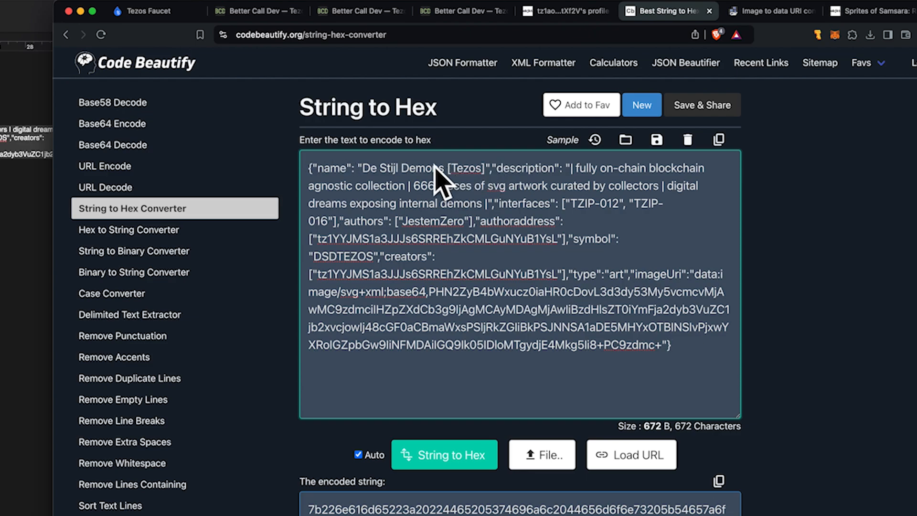
pyautogui.moveTo(363, 168); pyautogui.dragTo(486, 167)
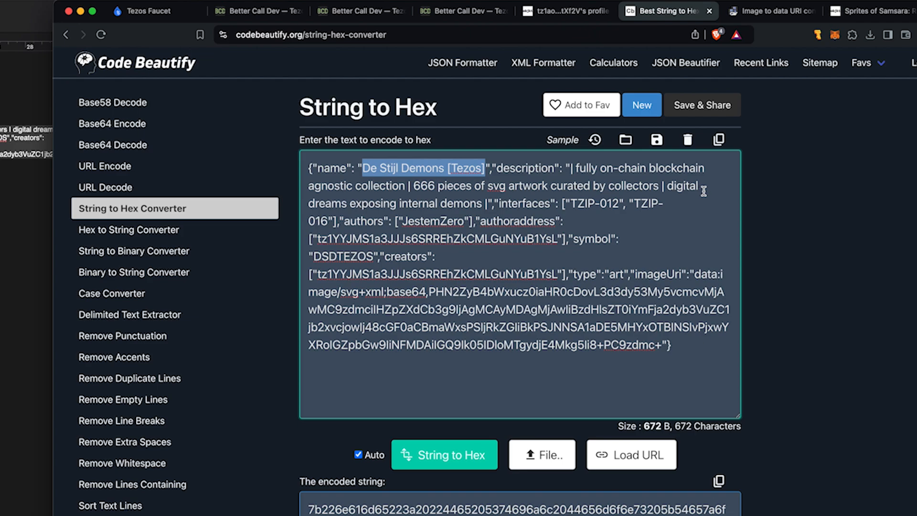
pyautogui.write('Test Collect')
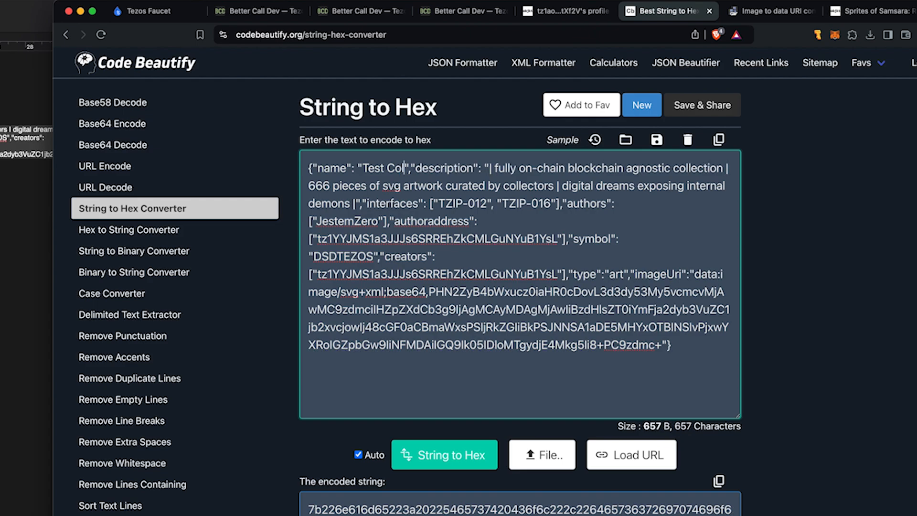
pyautogui.write('ion')
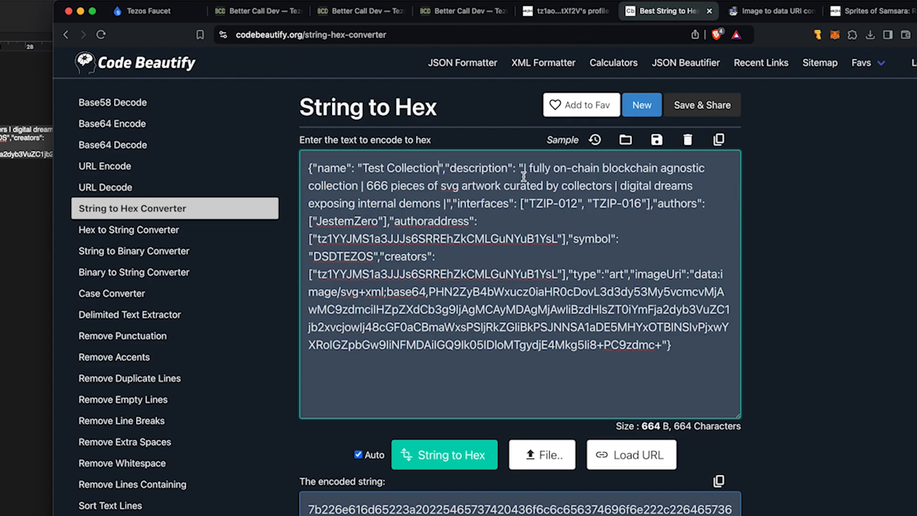
# Step: Replace the description with 'This is a test collection to mint art on chain'
pyautogui.moveTo(524, 168); pyautogui.dragTo(546, 168)
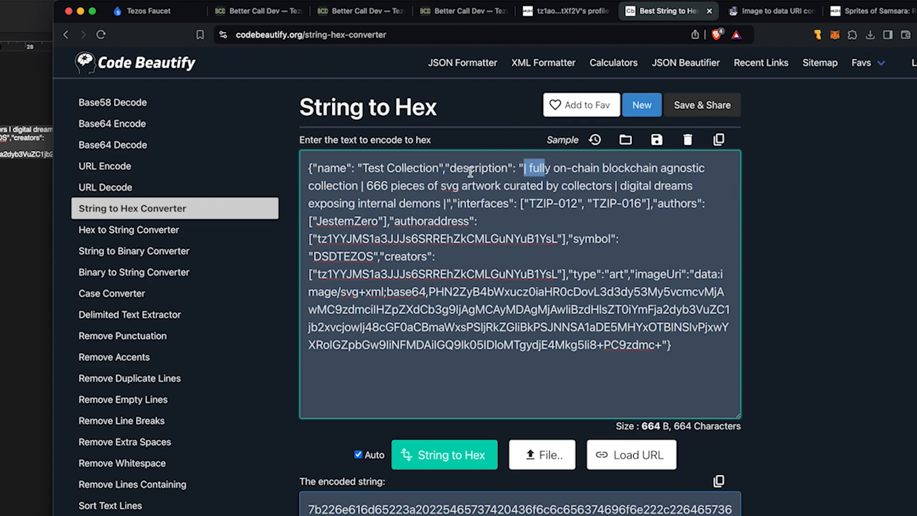
pyautogui.moveTo(450, 168); pyautogui.dragTo(510, 201)
pyautogui.click(544, 168)
pyautogui.click(476, 185)
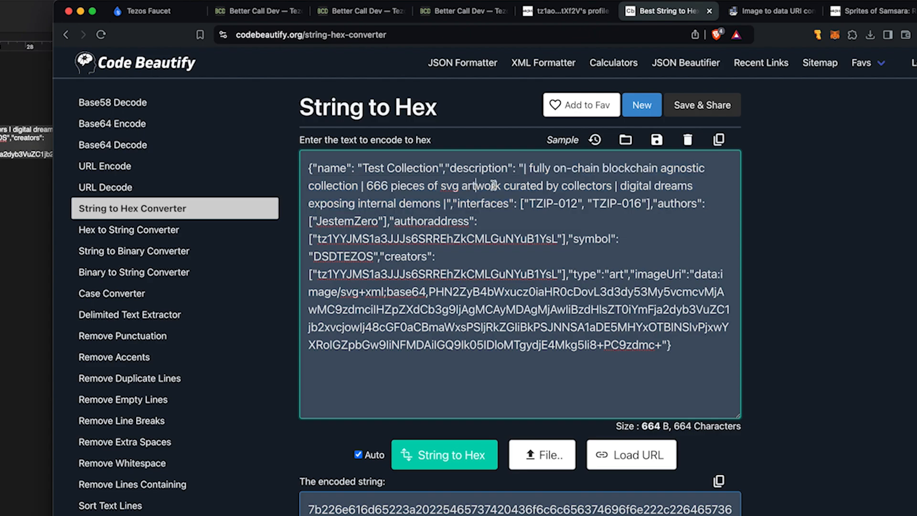
pyautogui.click(524, 170)
pyautogui.moveTo(526, 175); pyautogui.dragTo(447, 203)
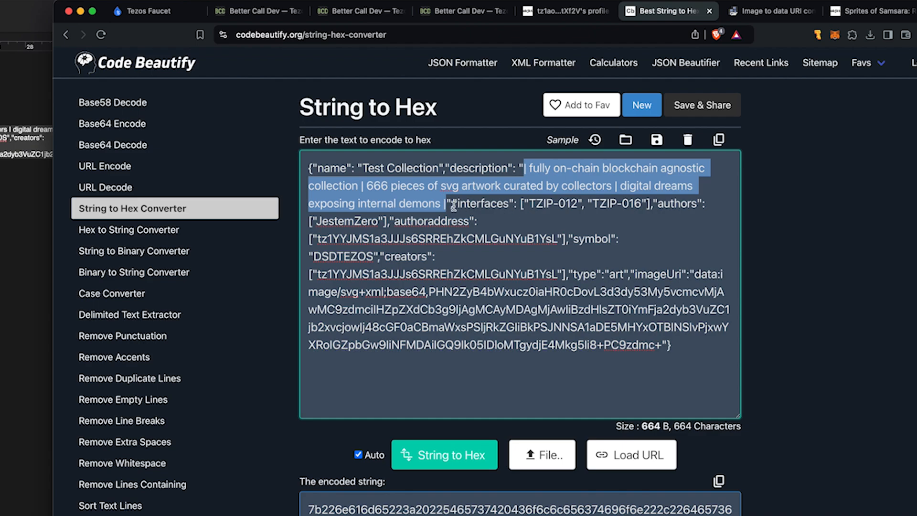
pyautogui.press('BackSpace')
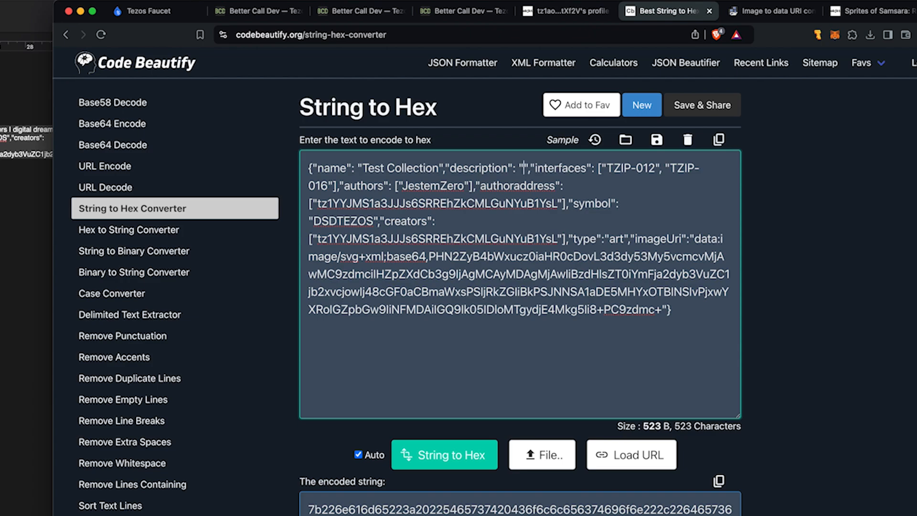
pyautogui.write('This is a test collection to mint art on ')
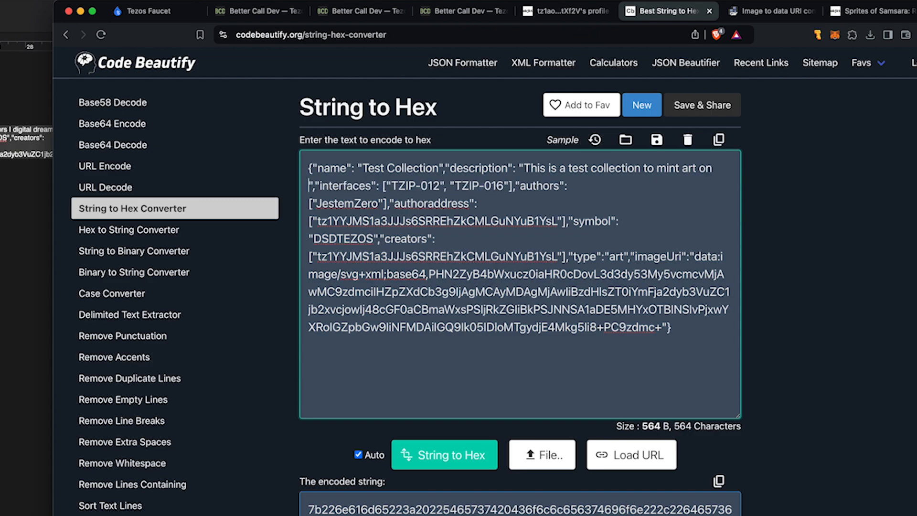
pyautogui.write('chain')
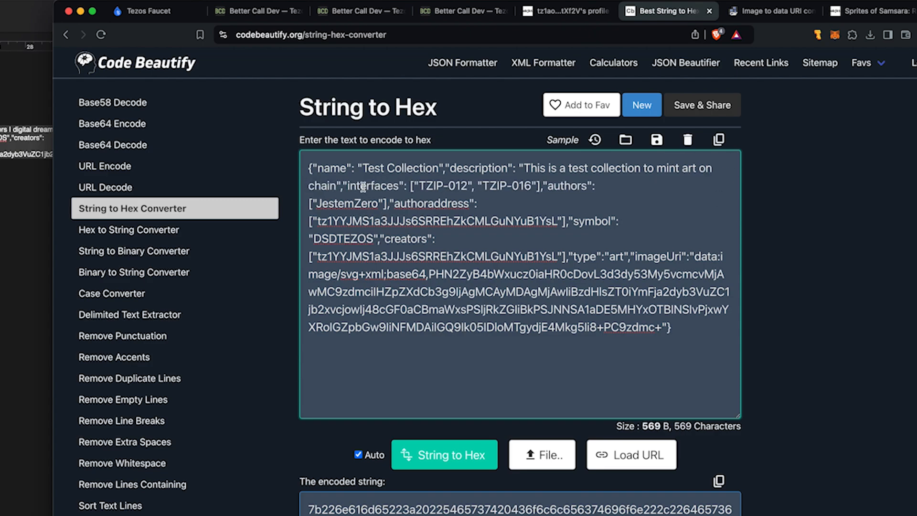
pyautogui.moveTo(411, 186); pyautogui.dragTo(547, 186)
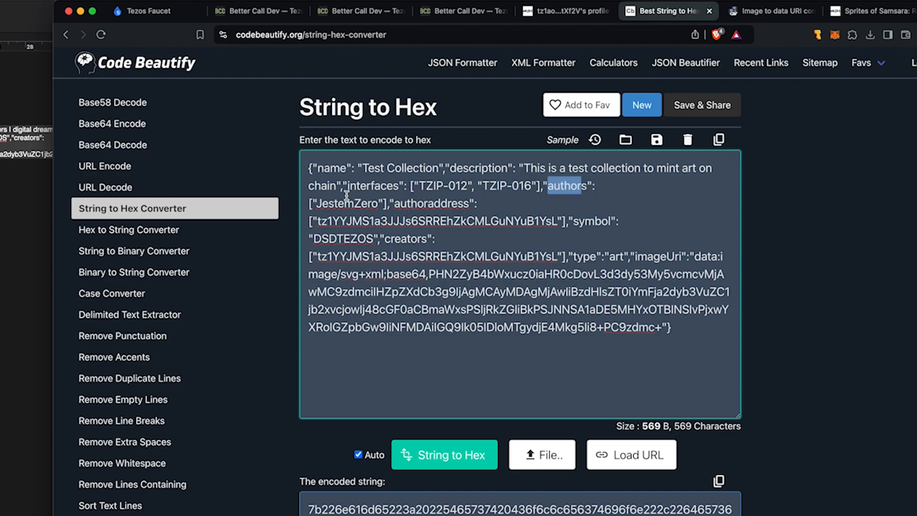
pyautogui.moveTo(315, 204); pyautogui.dragTo(377, 204)
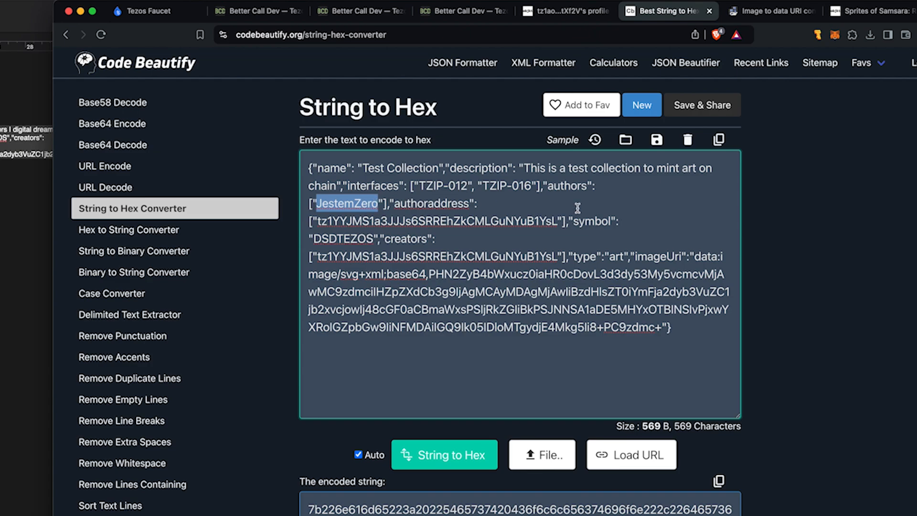
# Step: Enter the new artist name as author and paste the new wallet address into authoraddress and creators
pyautogui.write('Retro ')
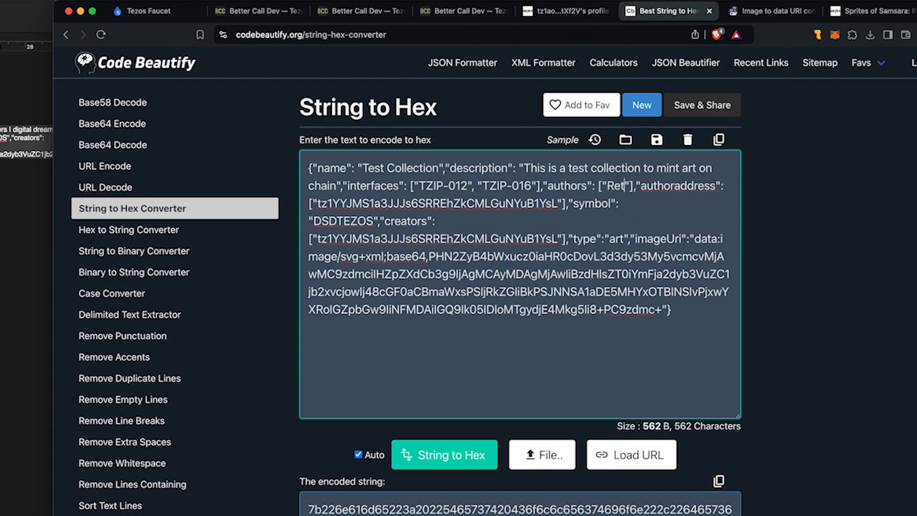
pyautogui.write('Manni')
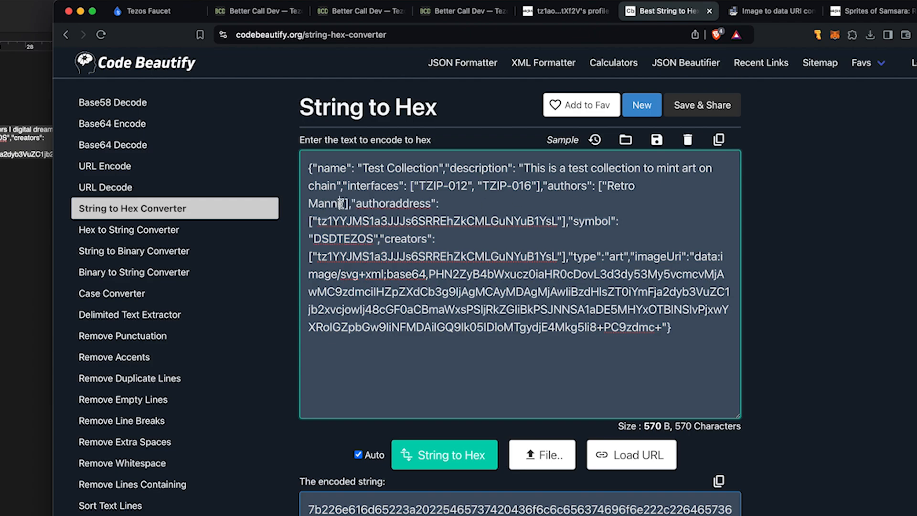
pyautogui.moveTo(341, 203); pyautogui.dragTo(608, 186)
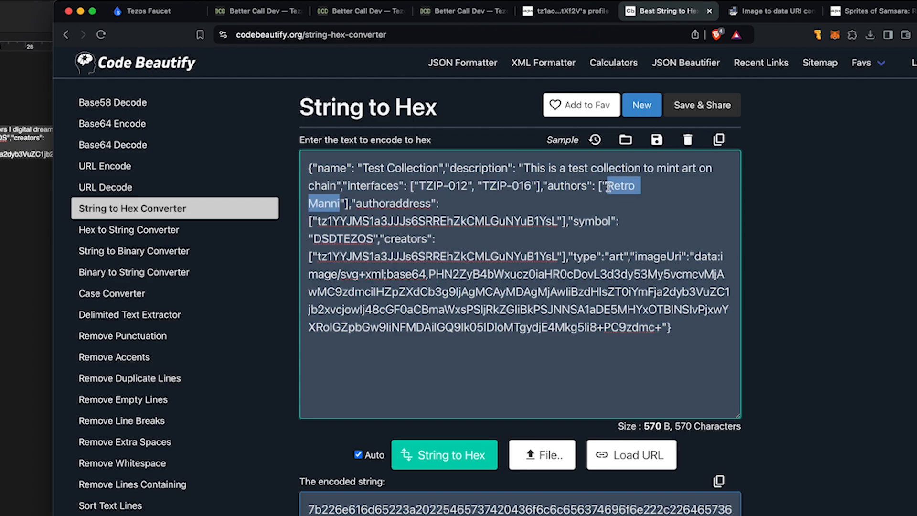
pyautogui.click(396, 204)
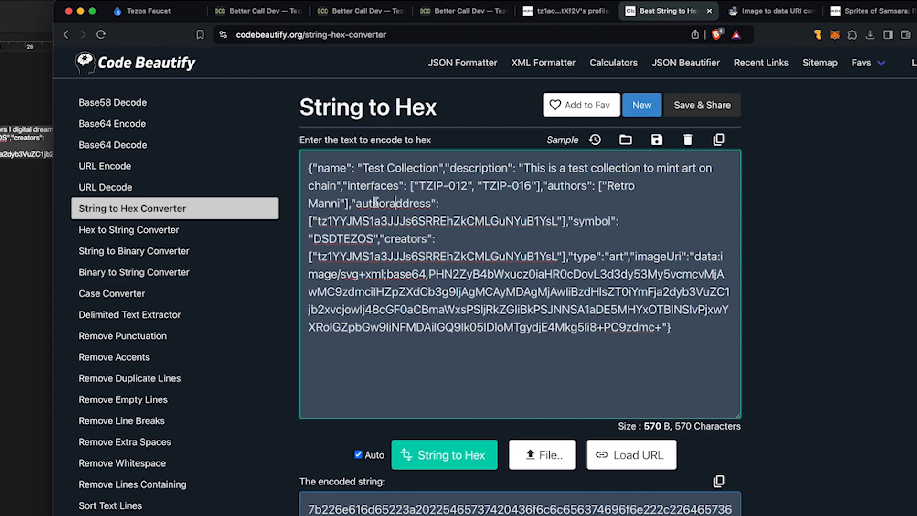
pyautogui.doubleClick(330, 221)
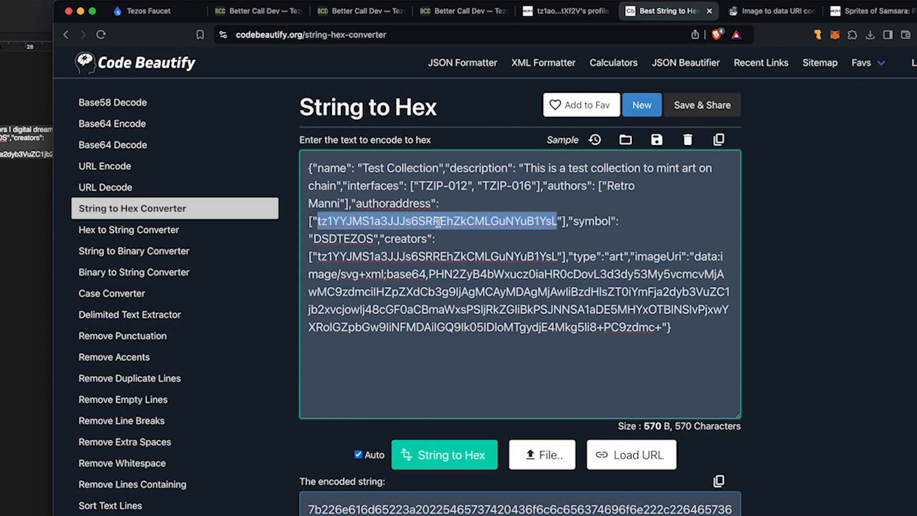
pyautogui.write('tz1aow6UTrgAoHUTxoZ61uHAXksvgxUtXf2V')
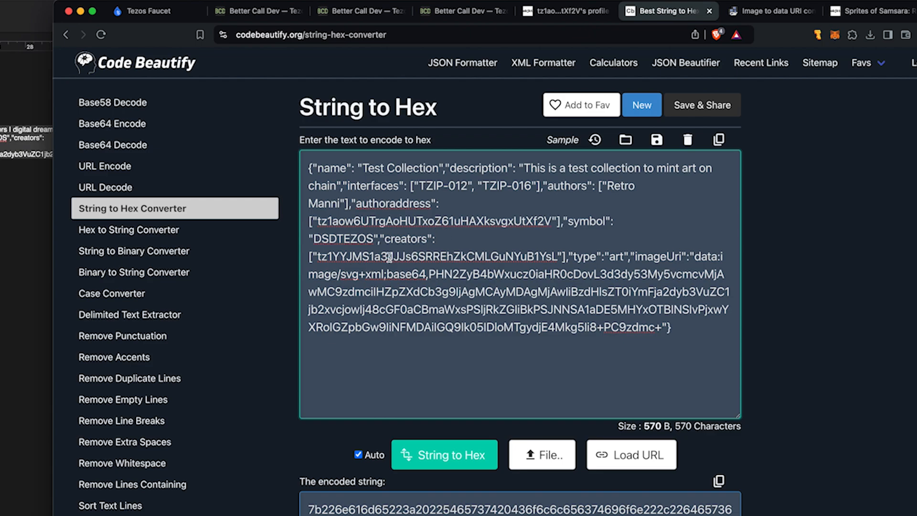
pyautogui.moveTo(317, 256); pyautogui.dragTo(557, 260)
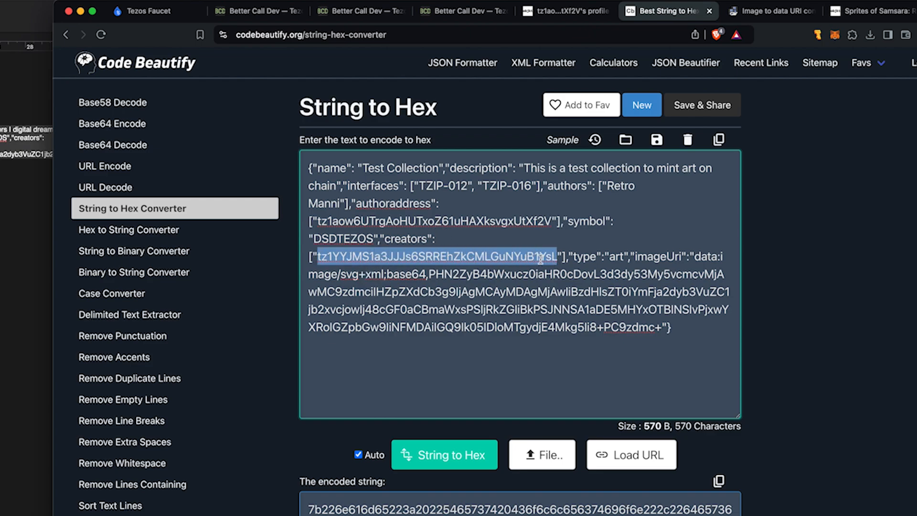
pyautogui.write('tz1aow6UTrgAoHUTxoZ61uHAXksvgxUtXf2V')
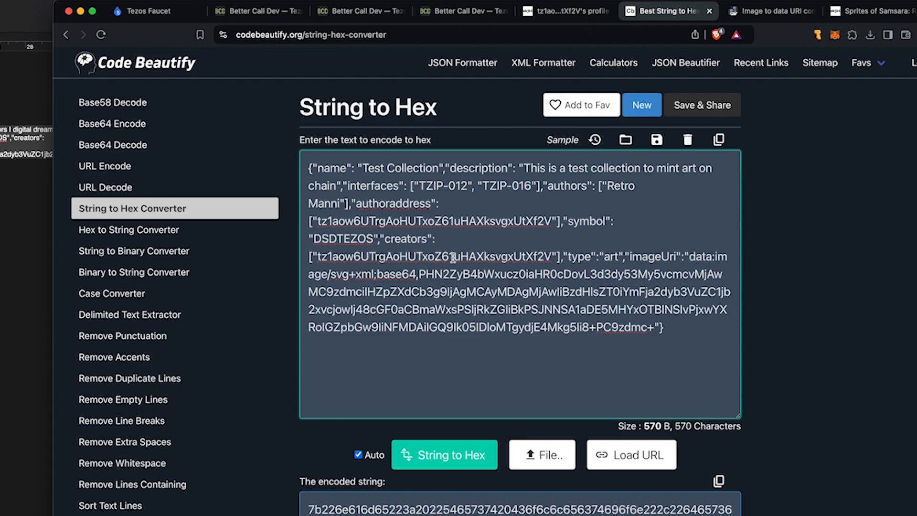
# Step: Change the symbol from DSDTEZOS to TEST and select the old SVG image data in imageUri
pyautogui.moveTo(373, 237); pyautogui.dragTo(311, 239)
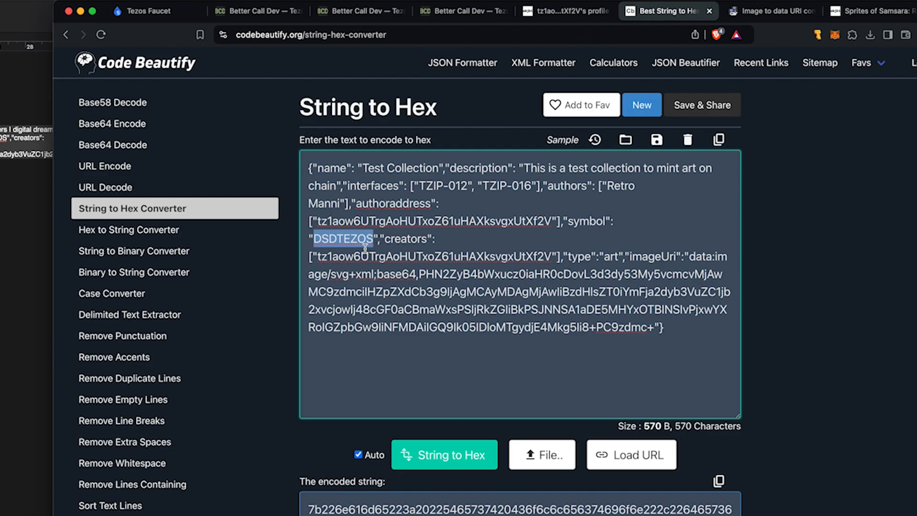
pyautogui.write('TEST')
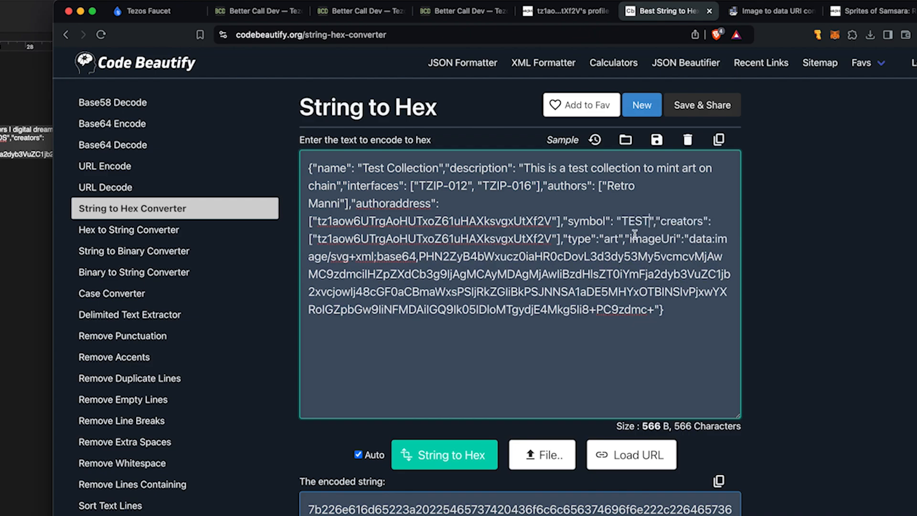
pyautogui.moveTo(569, 239); pyautogui.dragTo(612, 239)
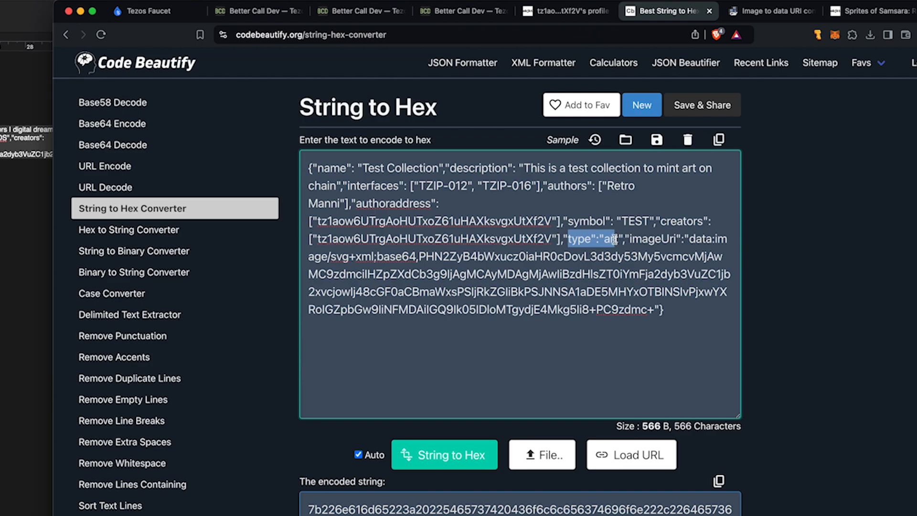
pyautogui.doubleClick(614, 239)
pyautogui.click(671, 238)
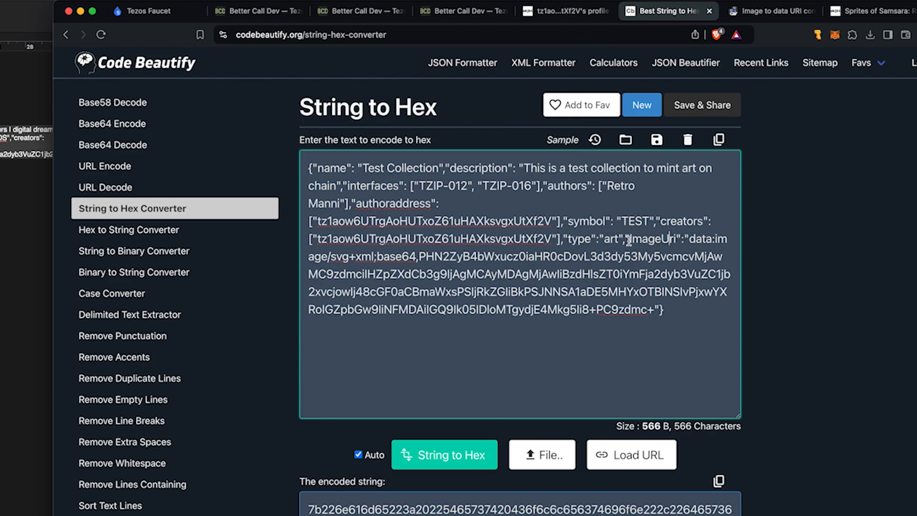
pyautogui.moveTo(630, 239); pyautogui.dragTo(671, 240)
pyautogui.click(702, 238)
pyautogui.moveTo(690, 239); pyautogui.dragTo(652, 302)
# Step: Delete the old SVG data from imageUri and move to Ezgif's Image to Data URI converter
pyautogui.press('BackSpace')
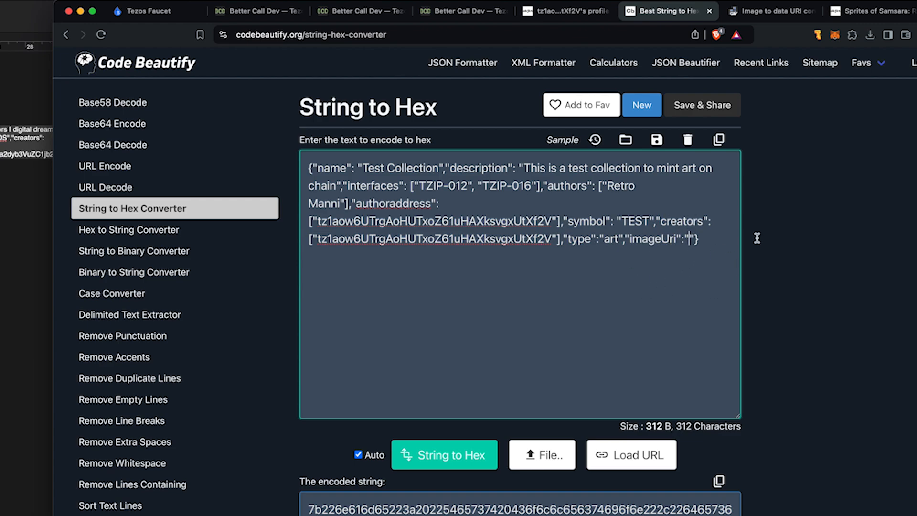
pyautogui.click(780, 16)
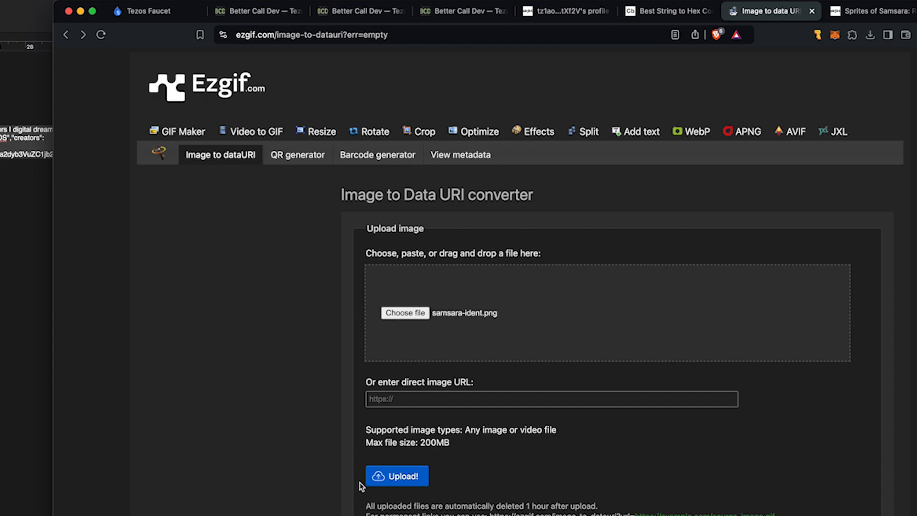
# Step: Upload samsara-ident.png and convert it to a data URI with Include tags set to Nothing
pyautogui.click(390, 478)
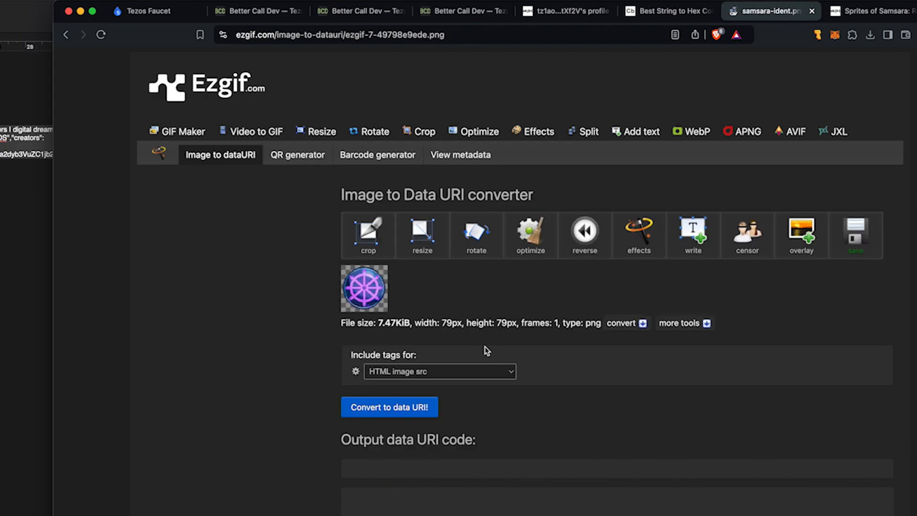
pyautogui.moveTo(352, 354); pyautogui.dragTo(429, 354)
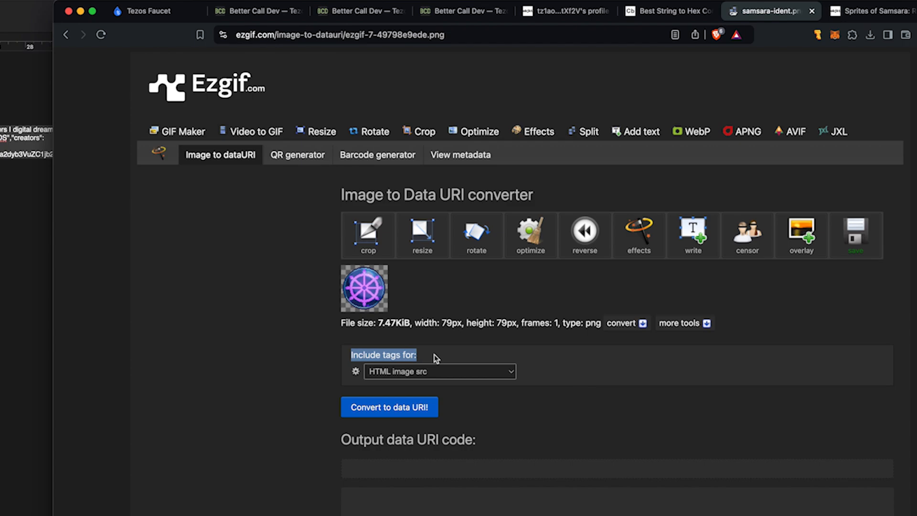
pyautogui.click(442, 361)
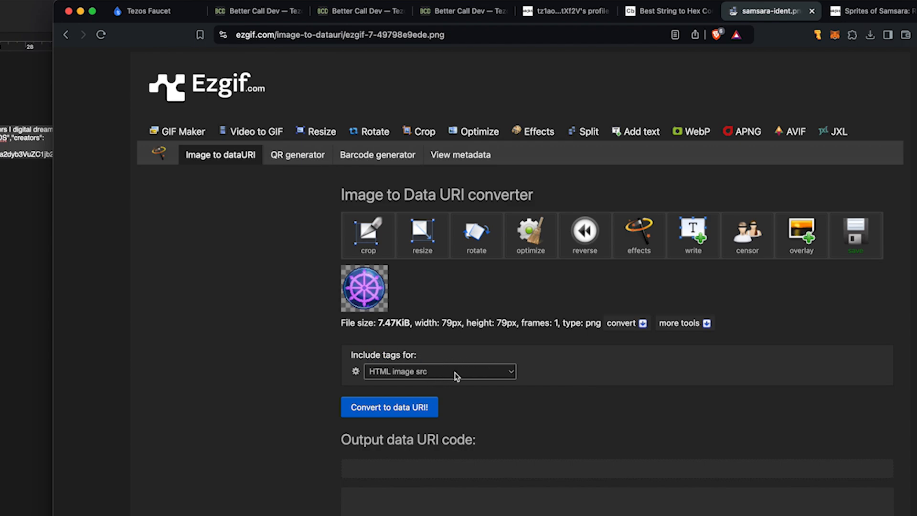
pyautogui.click(453, 375)
pyautogui.click(366, 411)
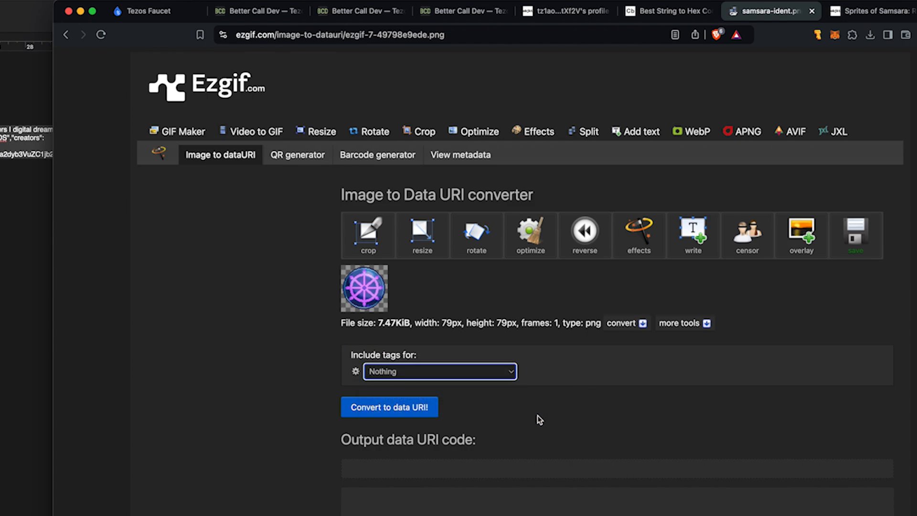
pyautogui.click(369, 413)
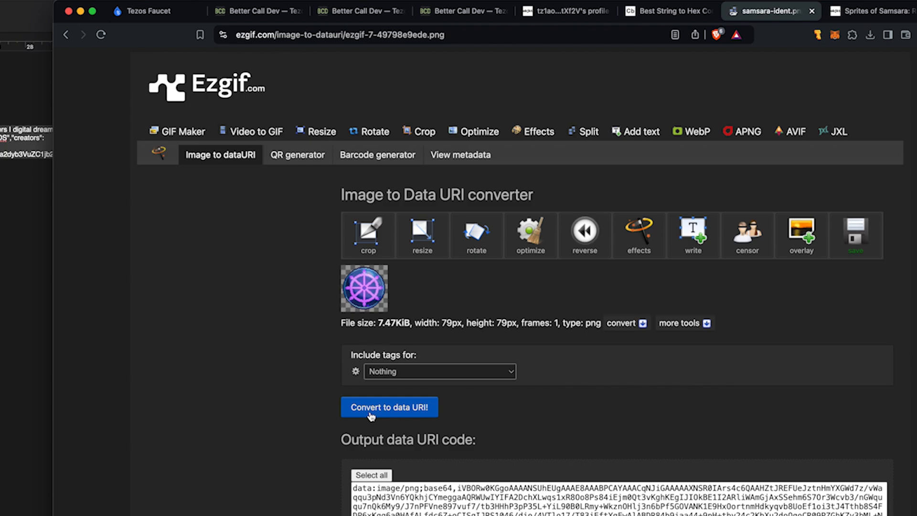
# Step: Select the entire base64 PNG data URI output
pyautogui.scroll(-3, 300, 407)
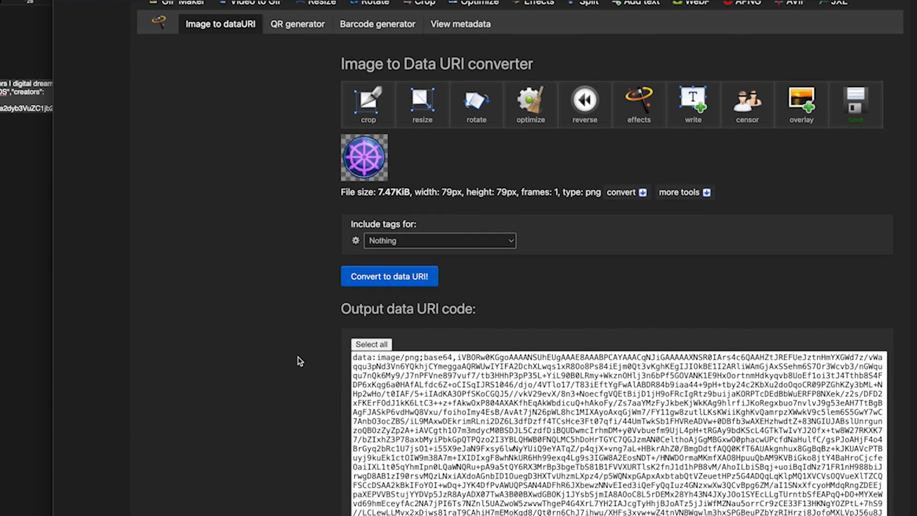
pyautogui.scroll(-3, 300, 362)
pyautogui.click(566, 170)
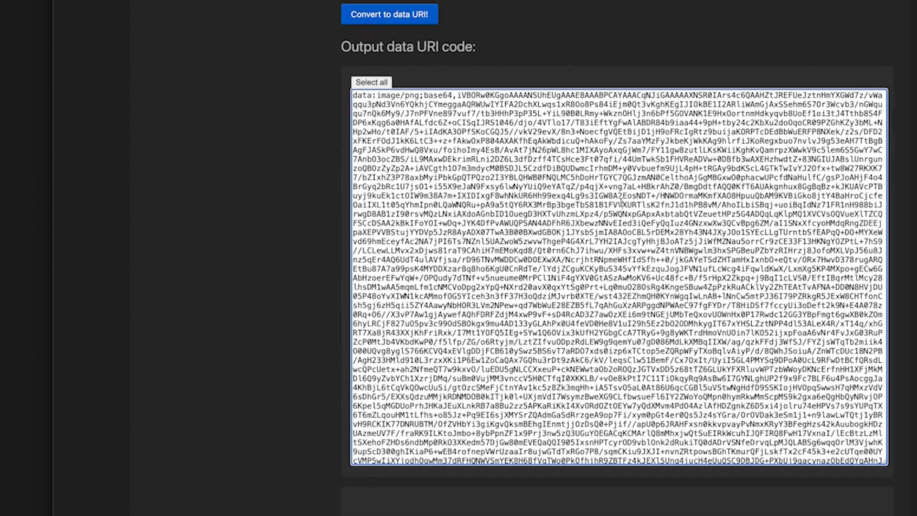
pyautogui.press('super+a')
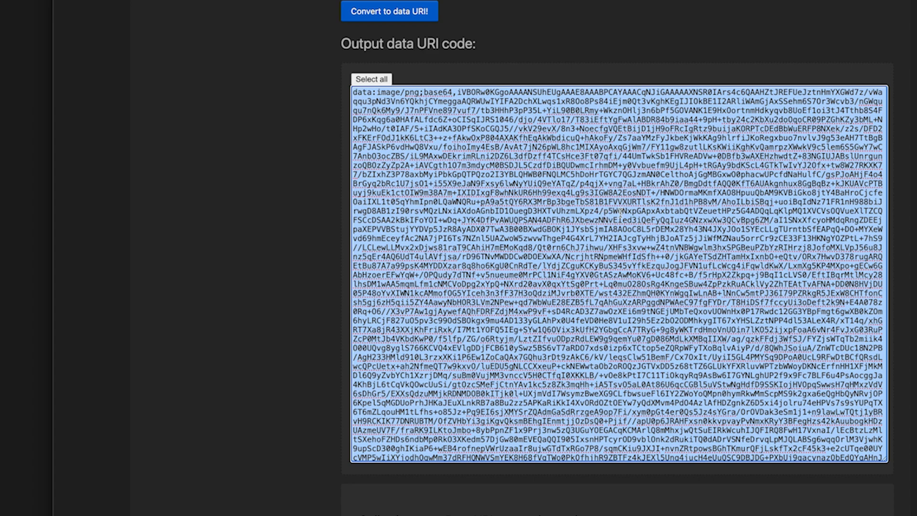
pyautogui.scroll(4, 621, 212)
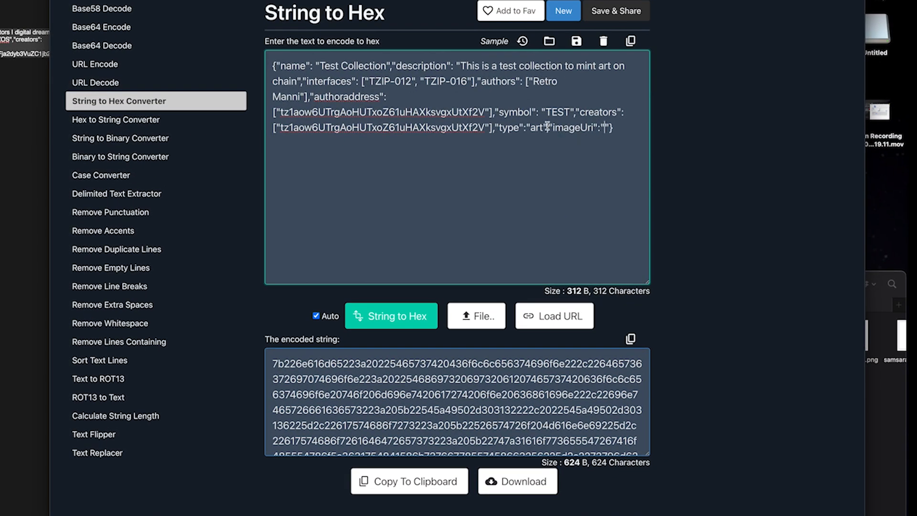
# Step: Paste the PNG data URI between the imageUri quotes and copy the regenerated 10,534-character JSON's hex encoding
pyautogui.moveTo(552, 127); pyautogui.dragTo(593, 126)
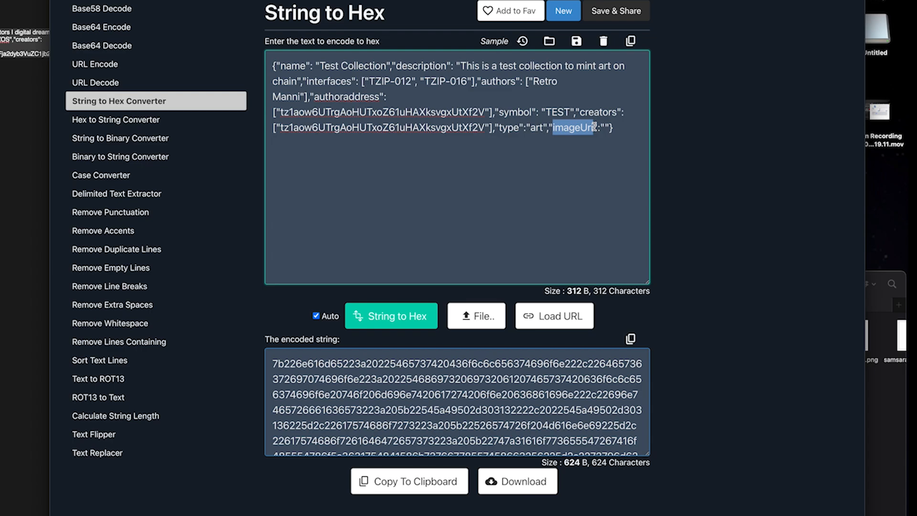
pyautogui.click(605, 127)
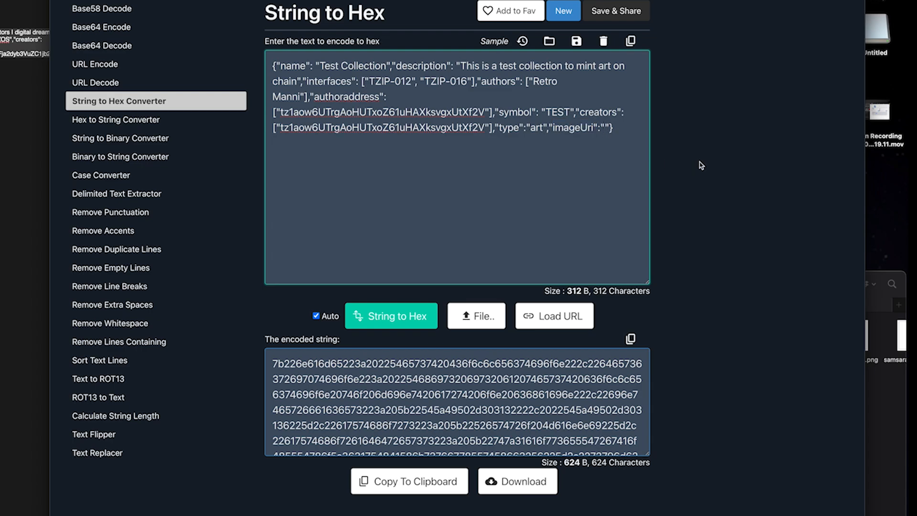
pyautogui.press('super+v')
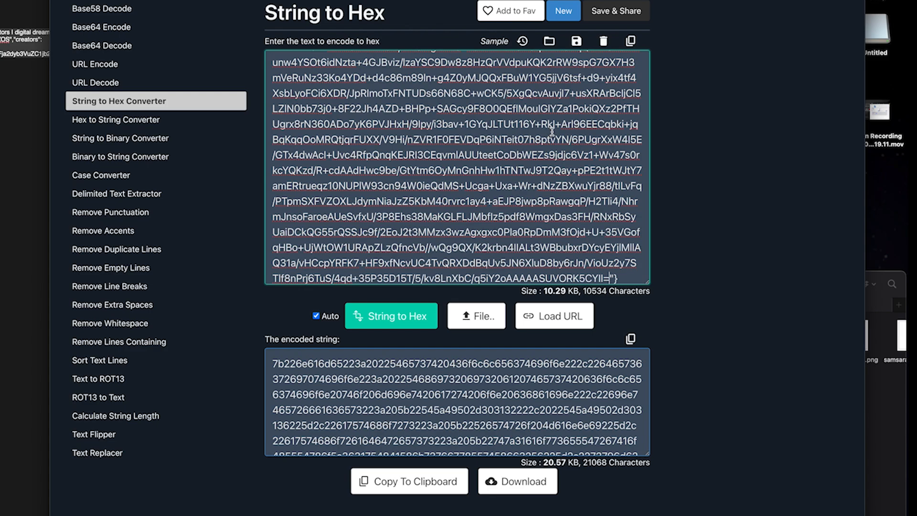
pyautogui.scroll(-1, 552, 131)
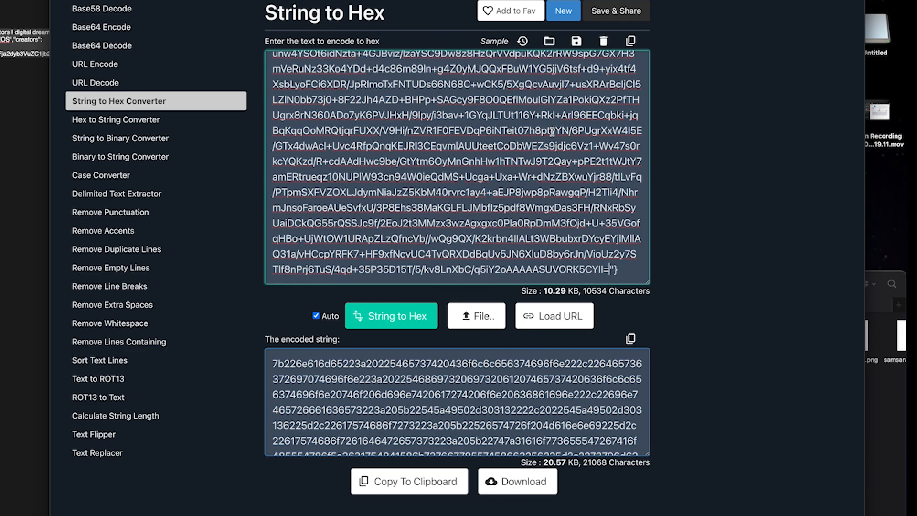
pyautogui.scroll(-1, 551, 131)
pyautogui.scroll(10, 573, 129)
pyautogui.scroll(15, 576, 128)
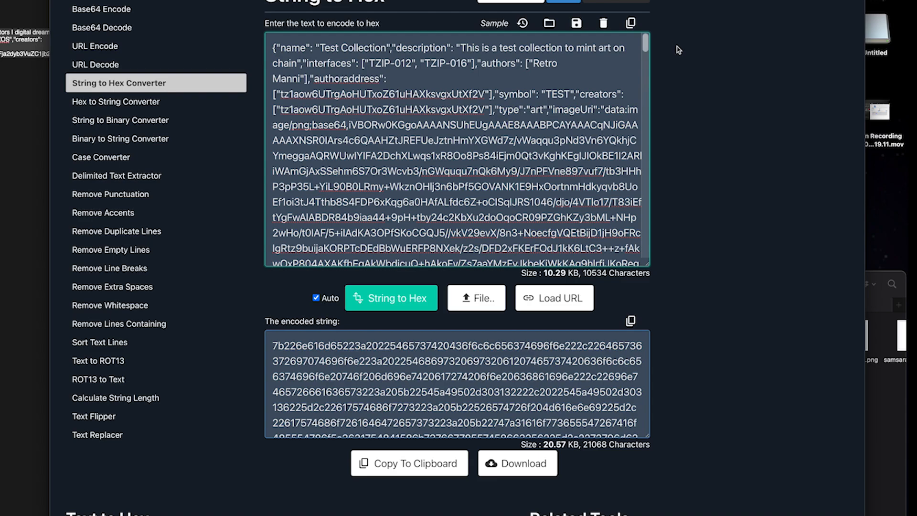
pyautogui.tripleClick(442, 380)
pyautogui.click(378, 464)
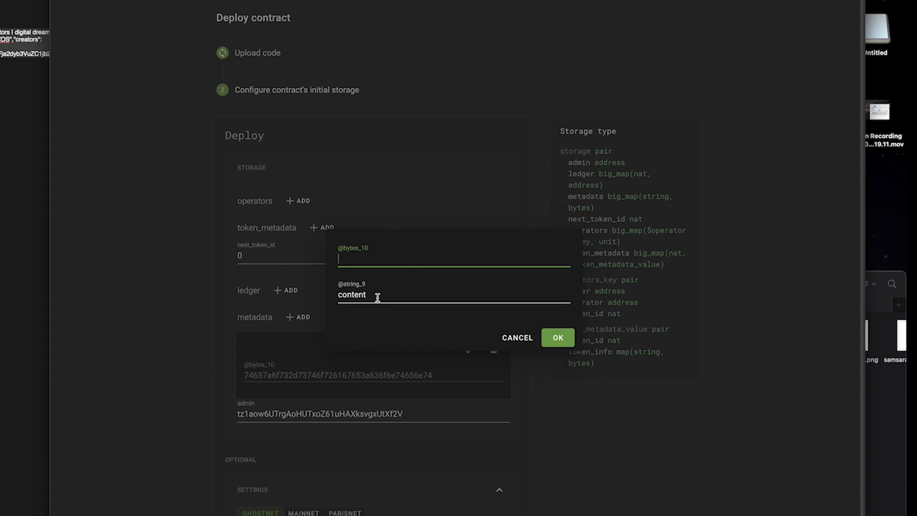
# Step: Paste the hex-encoded collection JSON as the content entry's bytes value and confirm it
pyautogui.click(369, 261)
pyautogui.press('super+v')
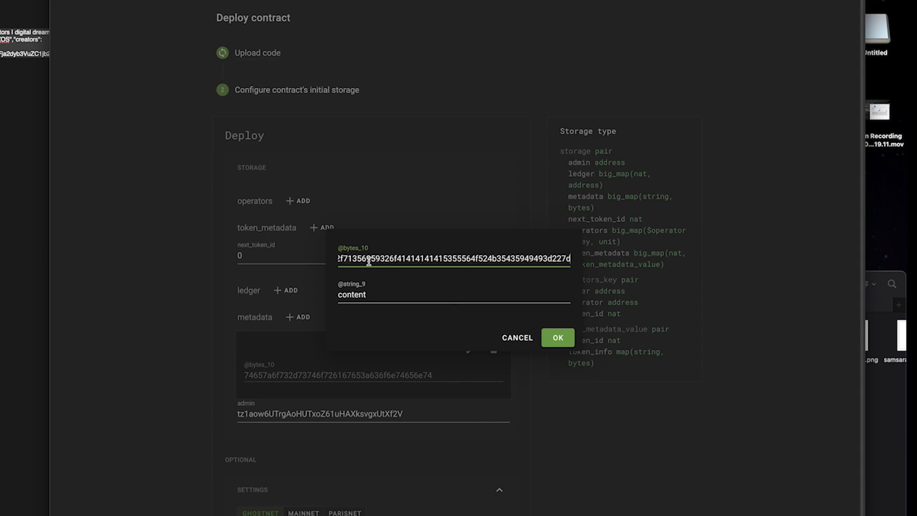
pyautogui.click(557, 337)
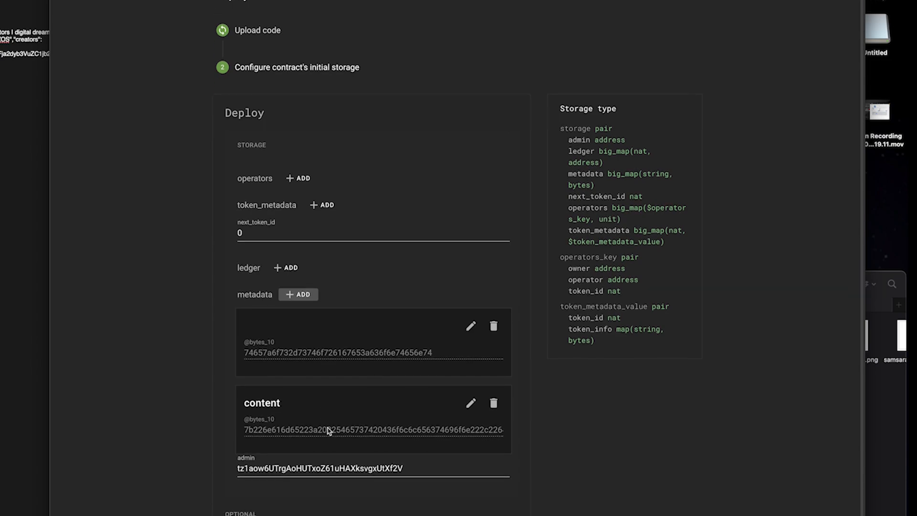
# Step: Check the JSON and admin address in the notes, then set the network back to Ghostnet
pyautogui.click(41, 131)
pyautogui.moveTo(364, 199); pyautogui.dragTo(78, 173)
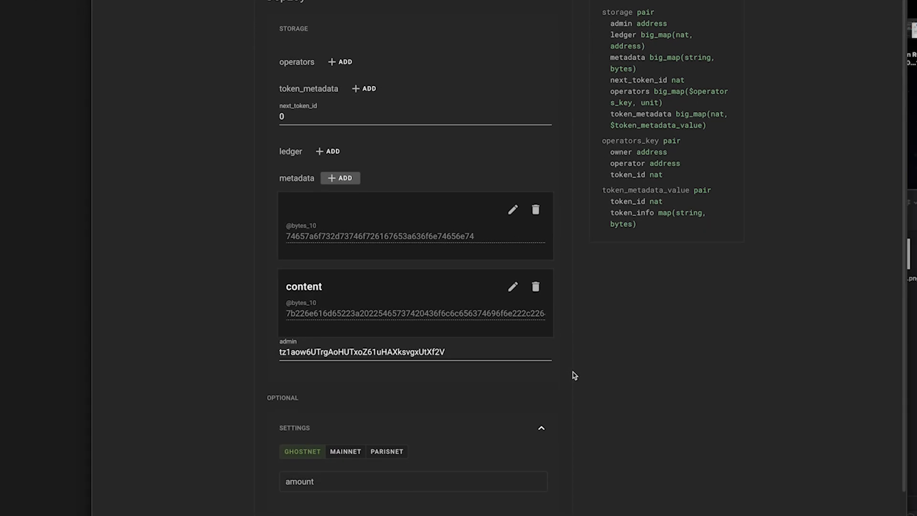
pyautogui.doubleClick(340, 355)
pyautogui.click(597, 352)
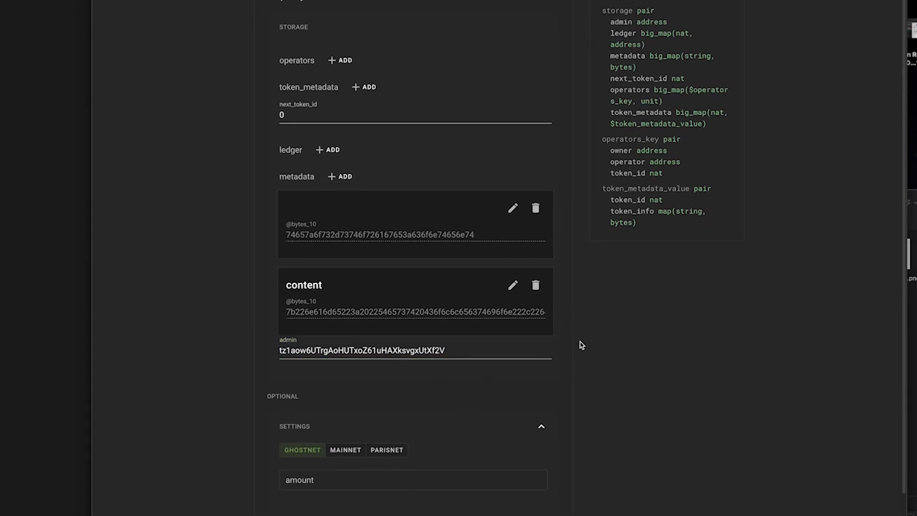
pyautogui.scroll(-2, 581, 340)
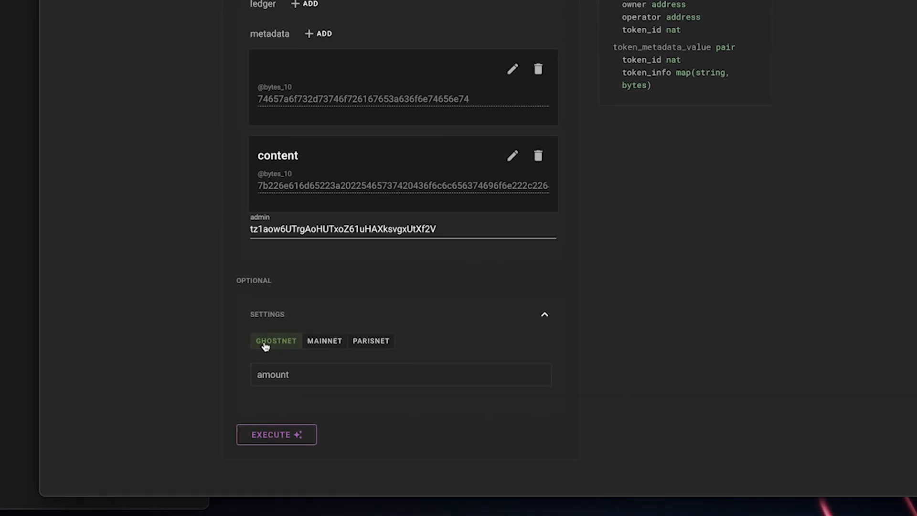
pyautogui.click(334, 348)
pyautogui.click(267, 330)
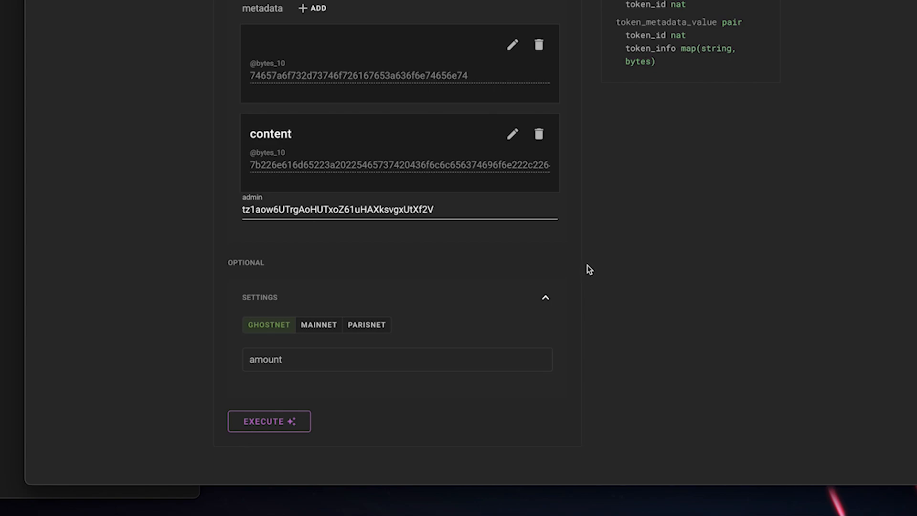
pyautogui.scroll(3, 589, 269)
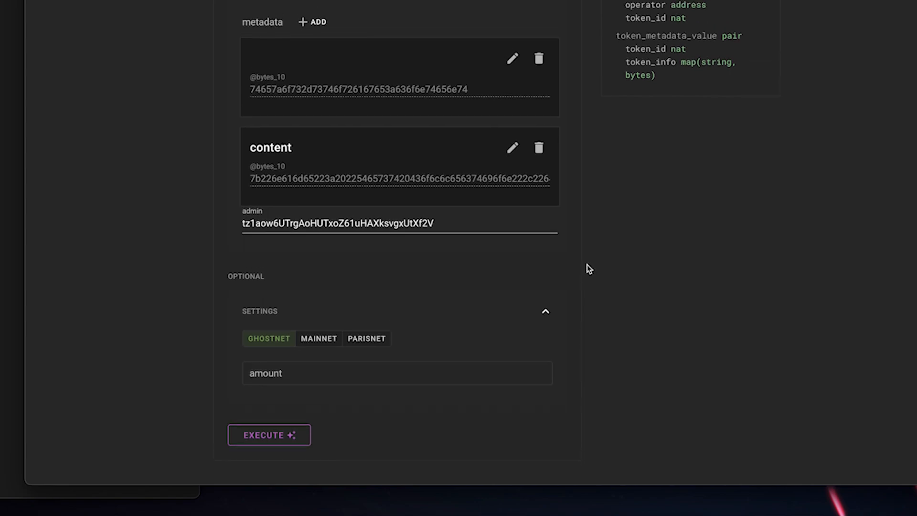
# Step: Execute the origination with a wallet, switching to Temple Wallet and confirming the transaction
pyautogui.scroll(-3, 589, 269)
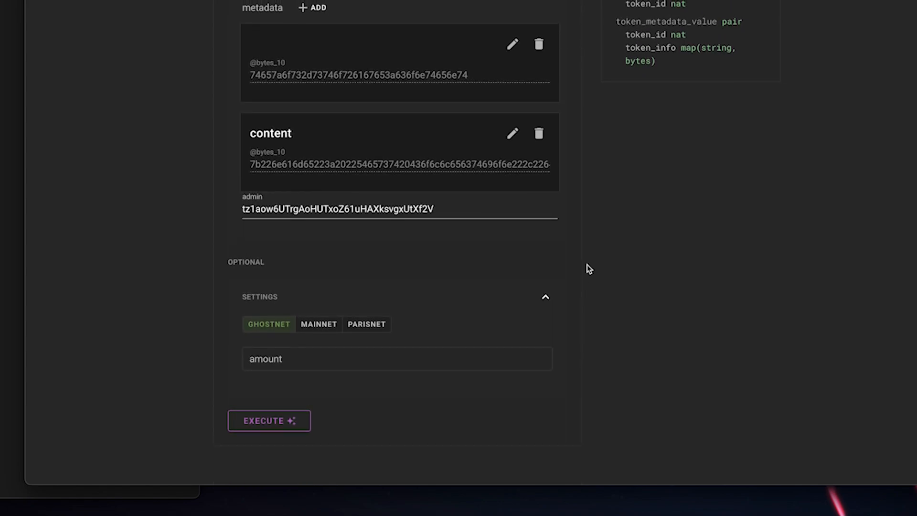
pyautogui.click(269, 423)
pyautogui.click(271, 456)
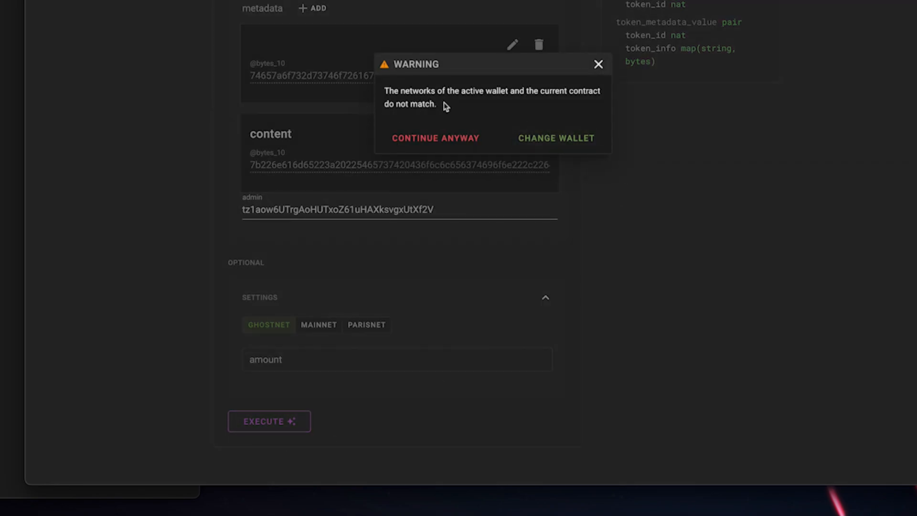
pyautogui.click(559, 138)
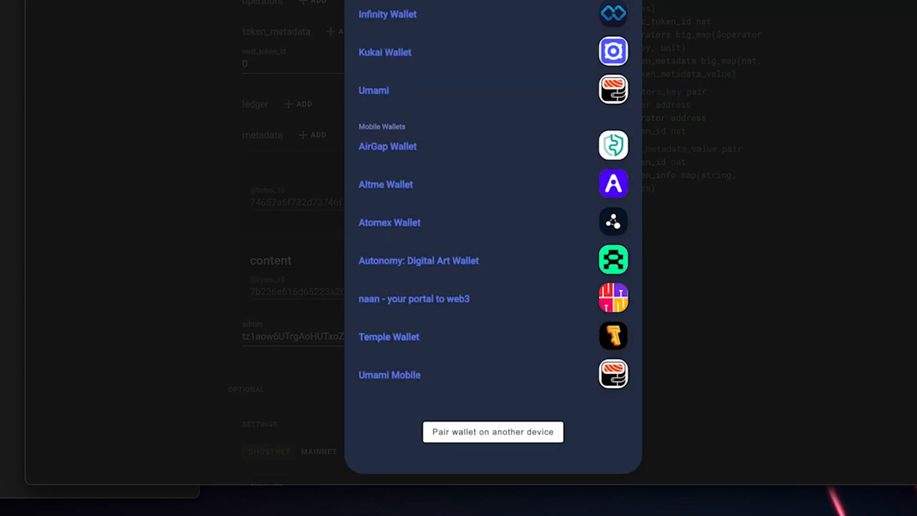
pyautogui.click(388, 337)
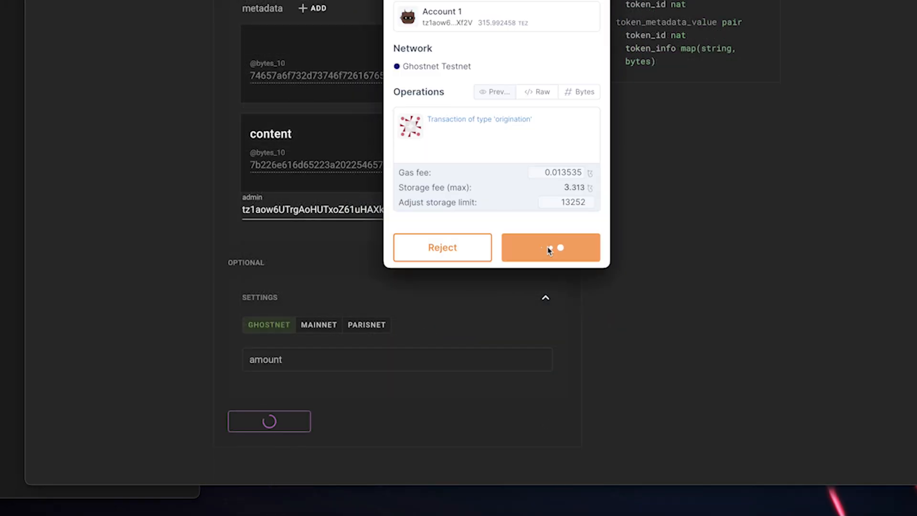
pyautogui.click(547, 247)
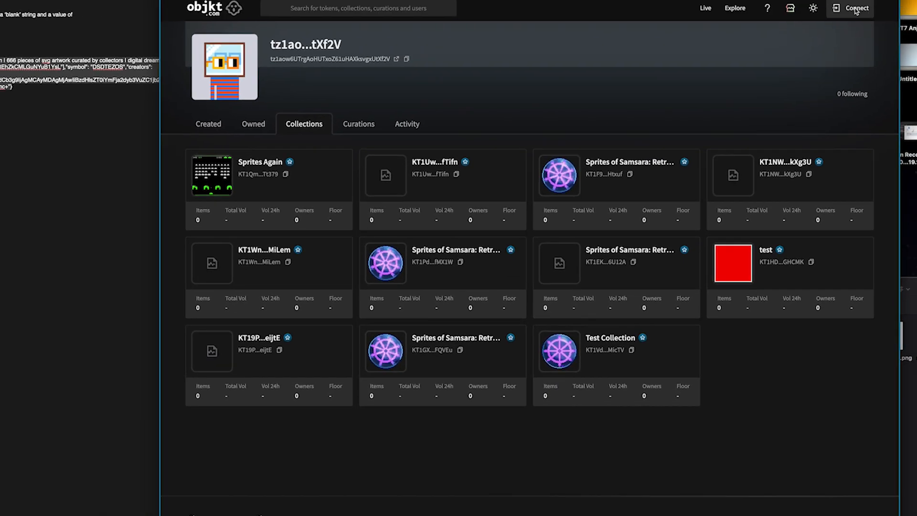
# Step: Connect Temple to objkt.com and open the Test Collection card from the Collections list
pyautogui.click(616, 327)
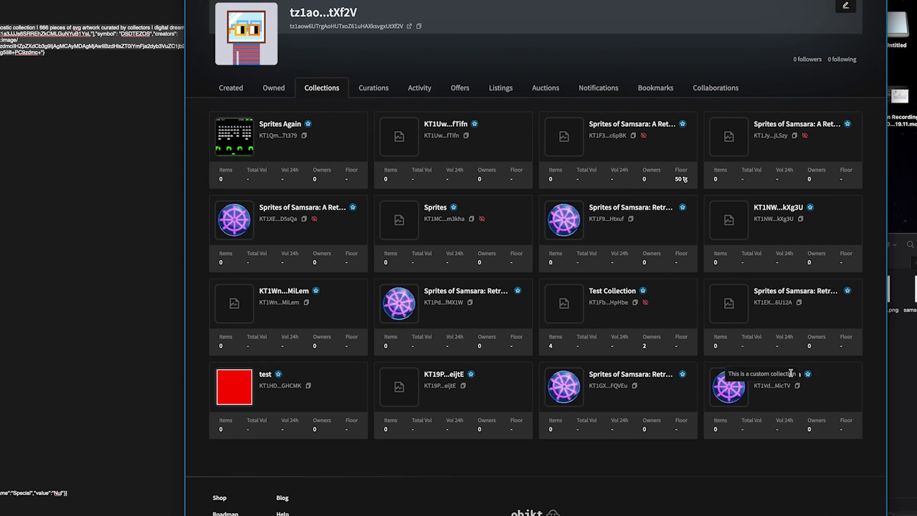
pyautogui.scroll(-1, 870, 381)
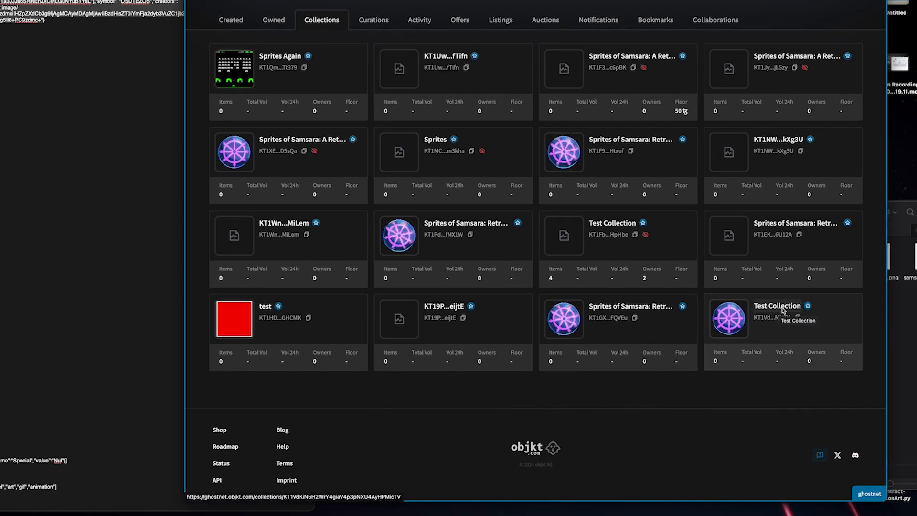
pyautogui.click(783, 310)
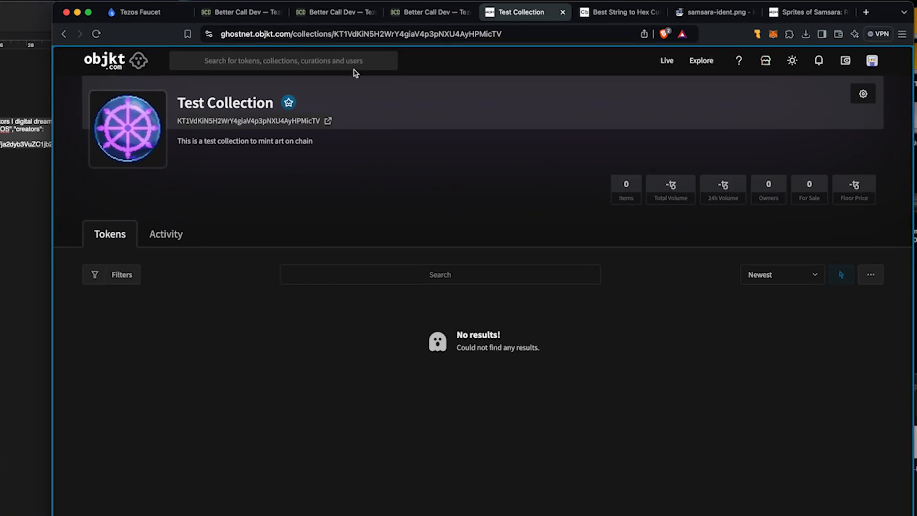
# Step: Copy the collection's KT1 contract address from the objkt URL
pyautogui.doubleClick(444, 33)
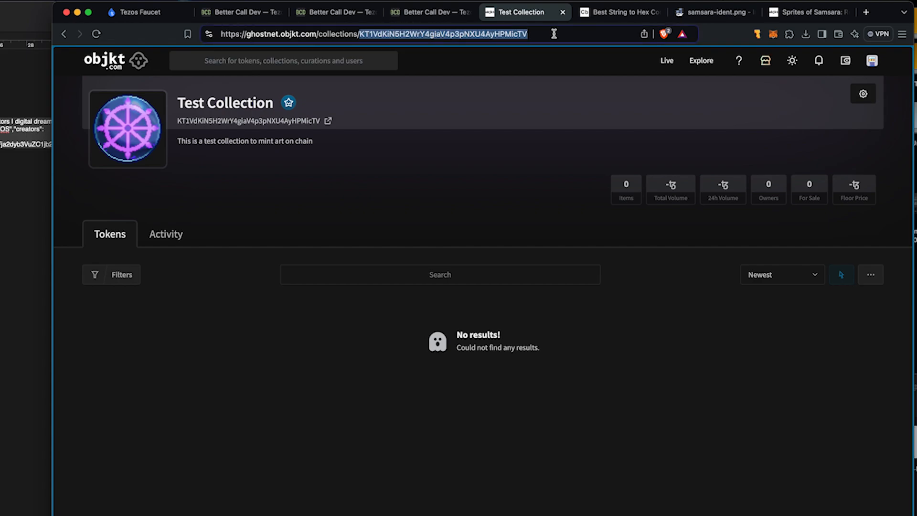
pyautogui.rightClick(438, 35)
pyautogui.click(477, 106)
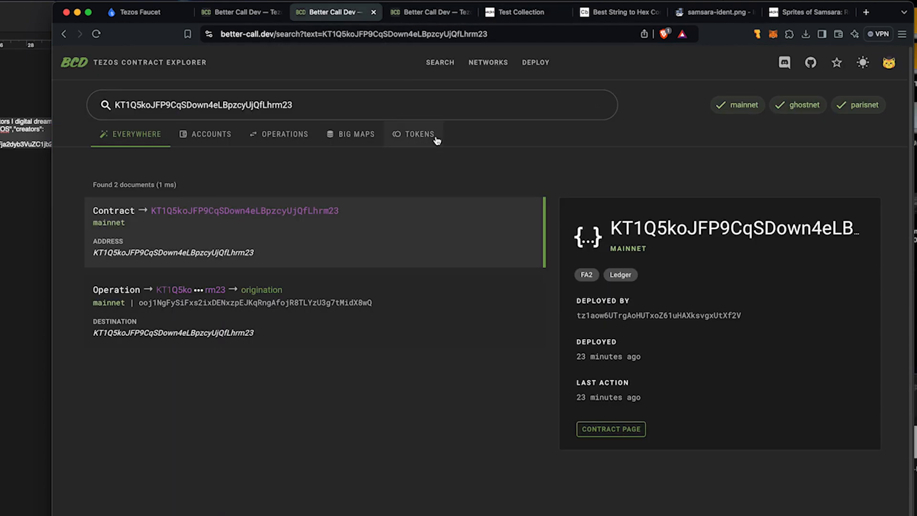
# Step: Search better-call.dev for the KT1 address and open its Ghostnet contract page
pyautogui.click(146, 66)
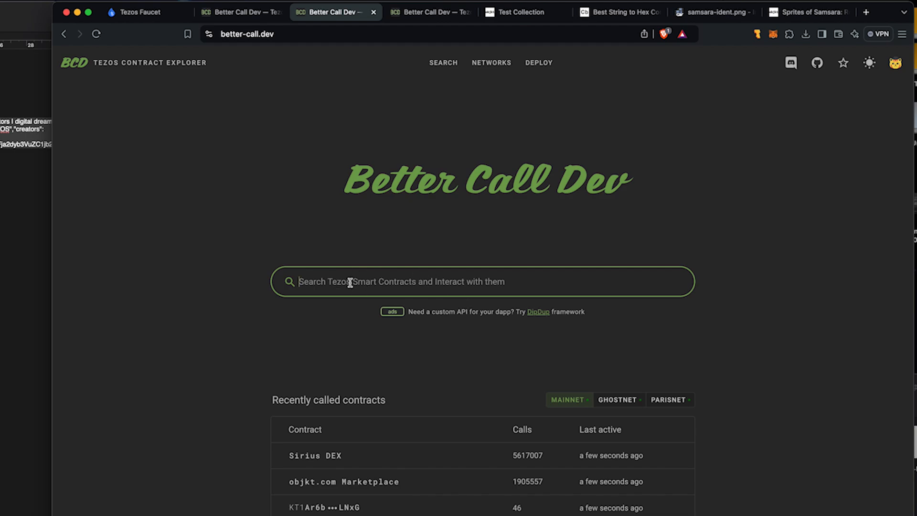
pyautogui.click(382, 285)
pyautogui.press('super+v')
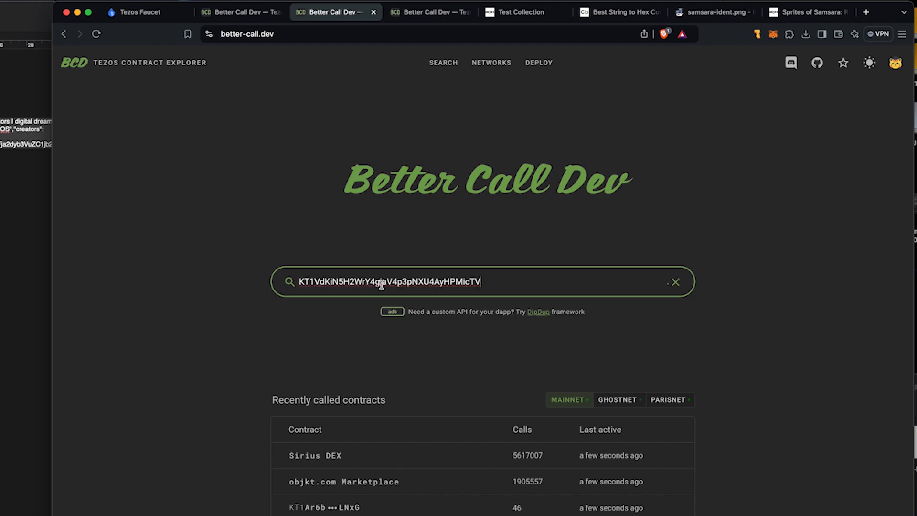
pyautogui.click(343, 320)
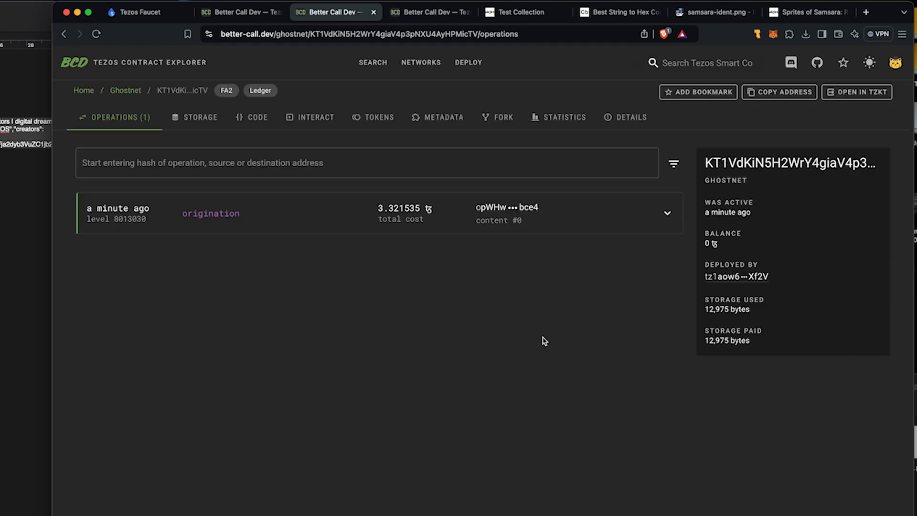
pyautogui.moveTo(707, 216); pyautogui.dragTo(762, 214)
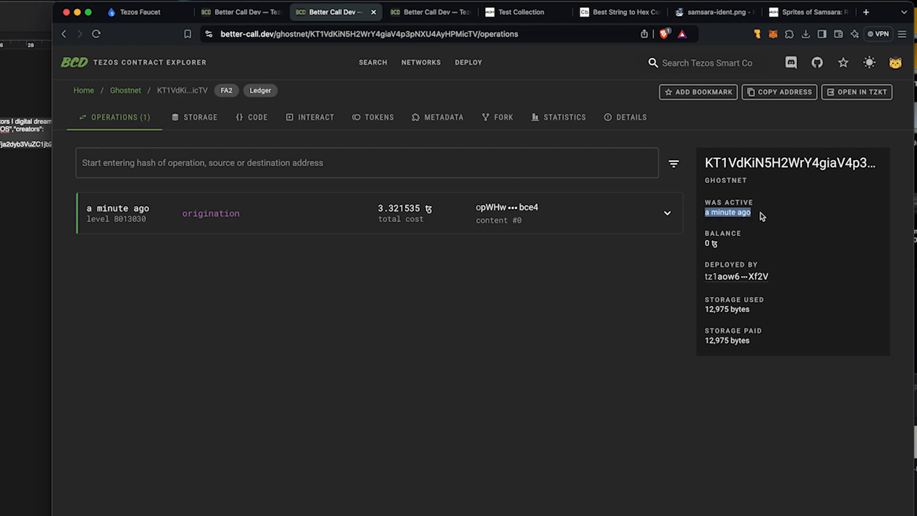
pyautogui.click(770, 216)
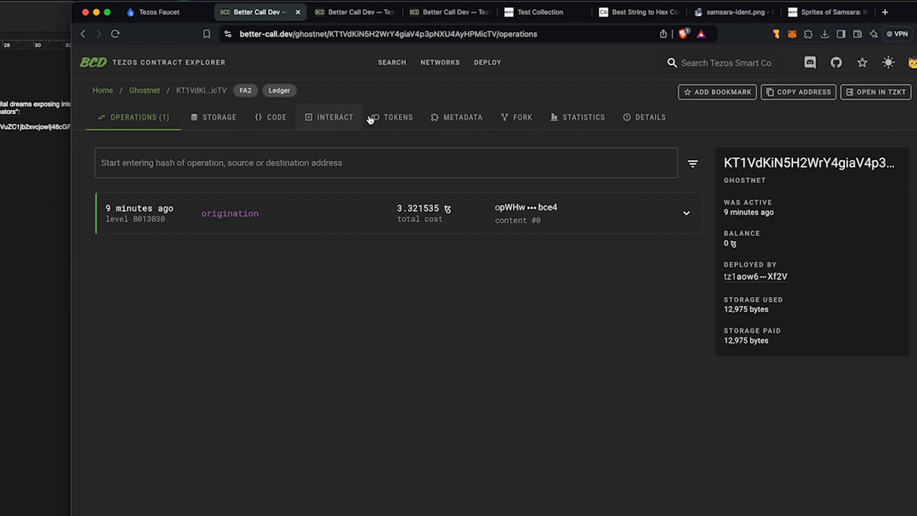
# Step: Open the INTERACT tab and choose the mint entrypoint
pyautogui.click(339, 119)
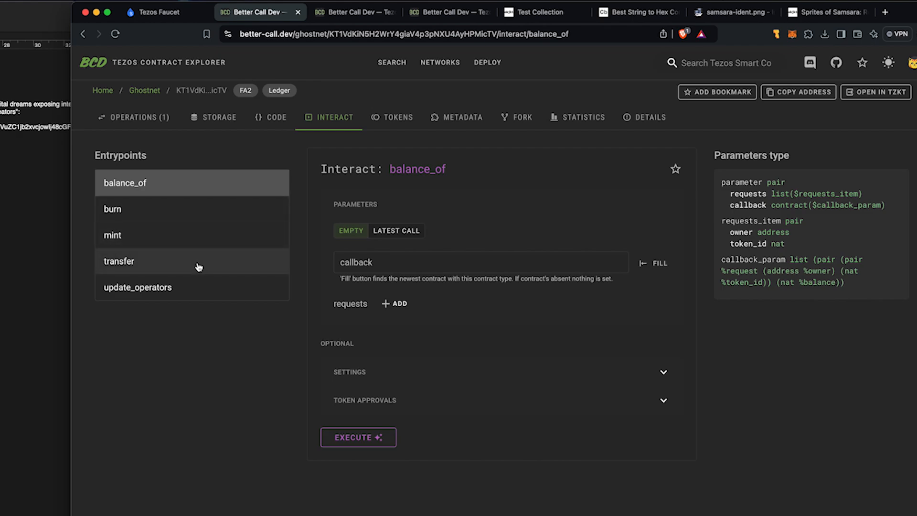
pyautogui.click(205, 237)
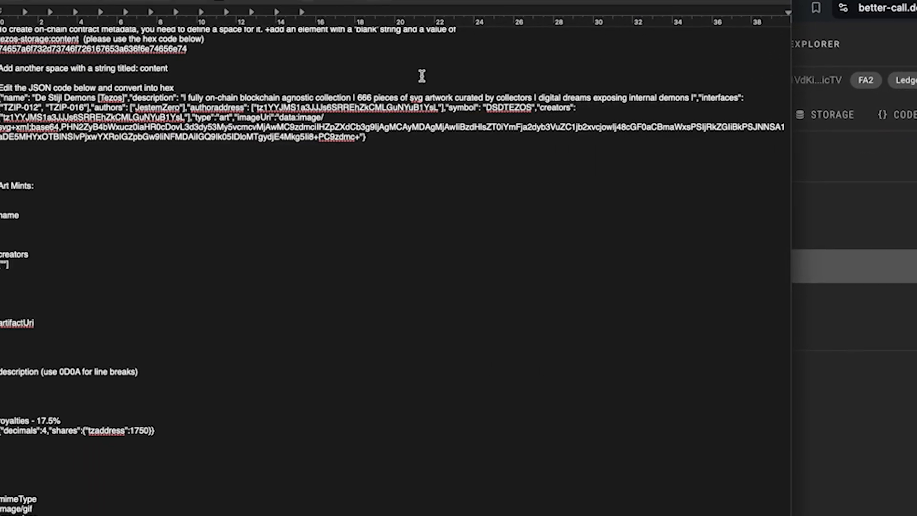
# Step: Open the Dharmachakra token page and look over its title and sprite description
pyautogui.click(84, 226)
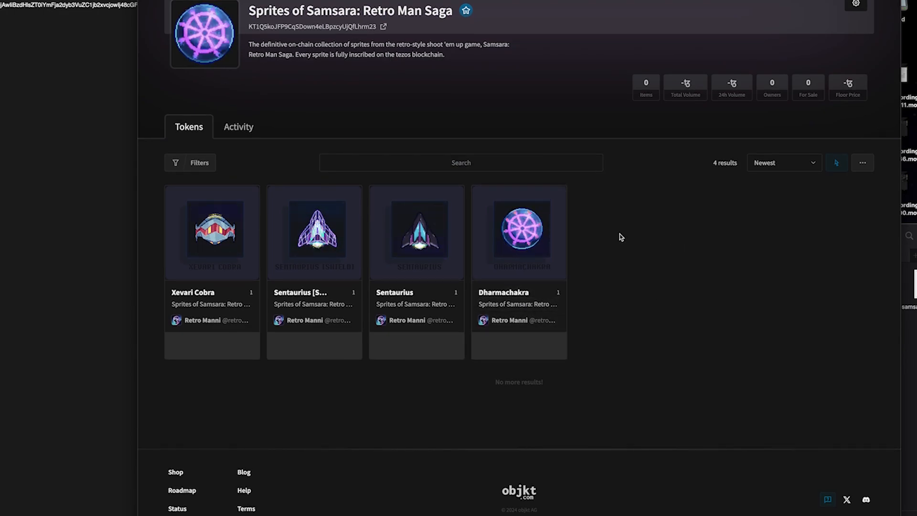
pyautogui.click(544, 228)
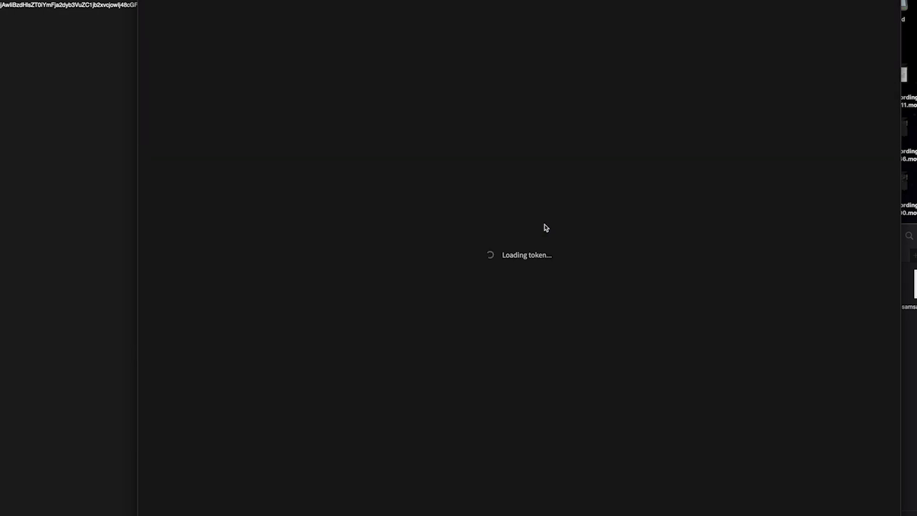
pyautogui.moveTo(683, 7); pyautogui.dragTo(785, 10)
pyautogui.moveTo(682, 44); pyautogui.dragTo(743, 116)
pyautogui.click(746, 116)
pyautogui.scroll(-4, 825, 253)
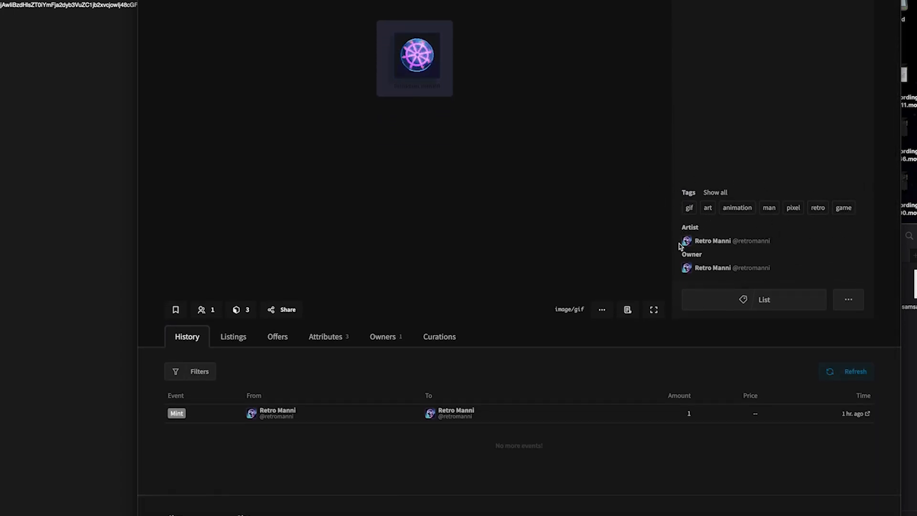
# Step: Review the token's properties: royalties address, image/gif MIME type, artifact data URI and license
pyautogui.click(333, 338)
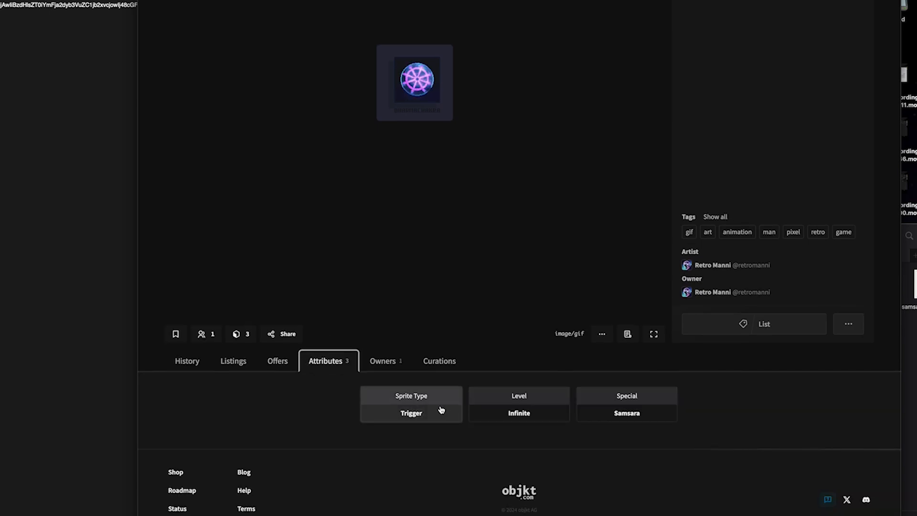
pyautogui.click(629, 336)
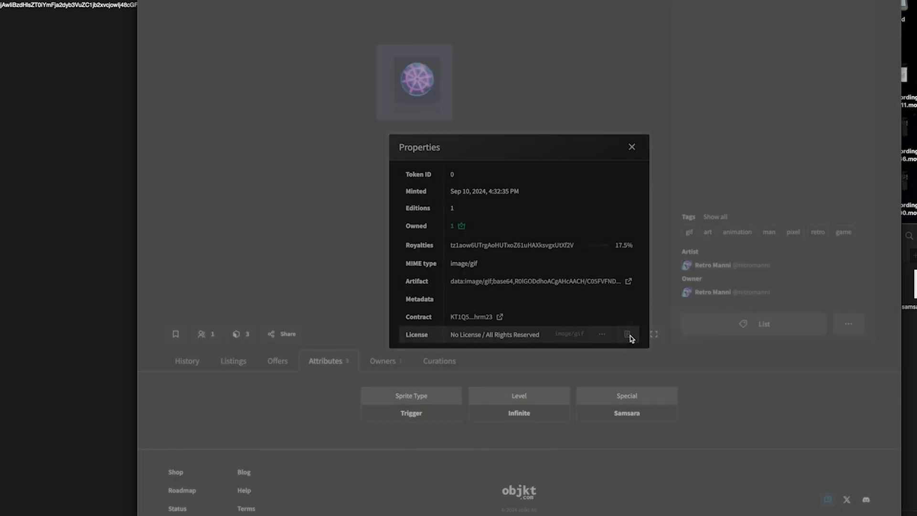
pyautogui.moveTo(448, 248); pyautogui.dragTo(624, 245)
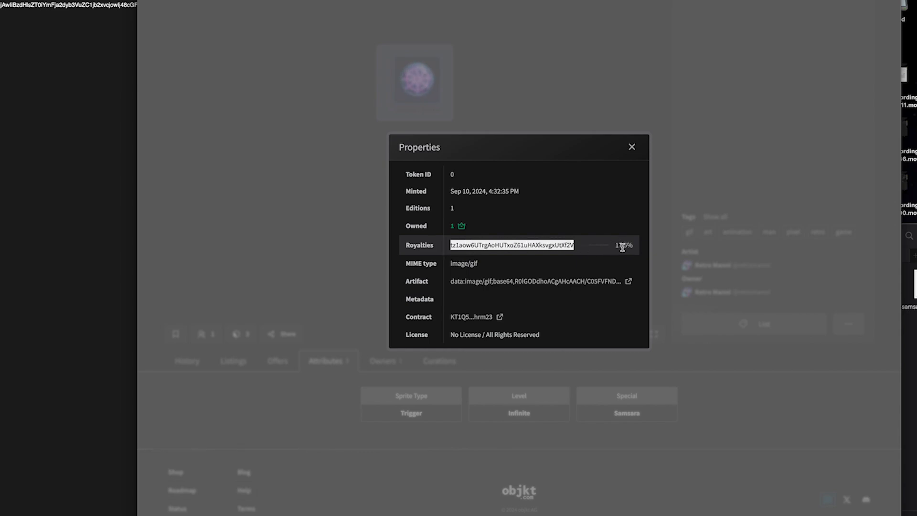
pyautogui.tripleClick(453, 265)
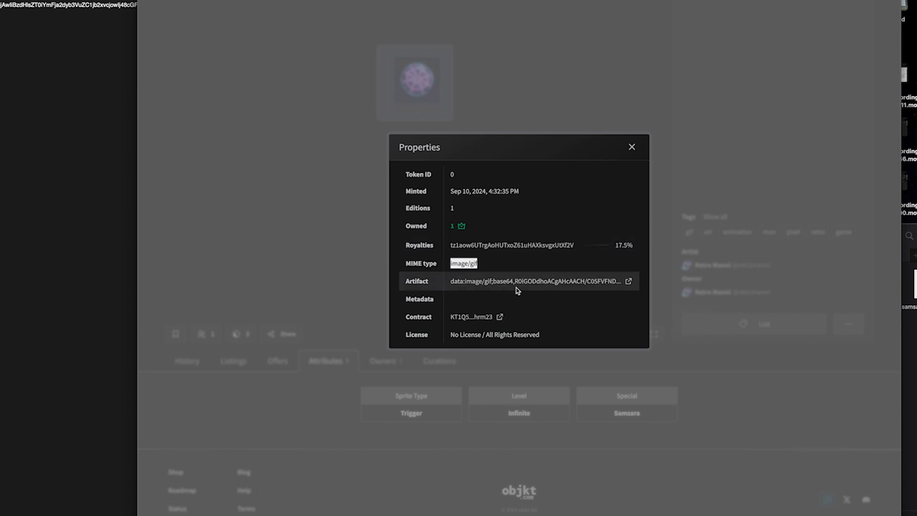
pyautogui.moveTo(447, 284); pyautogui.dragTo(619, 287)
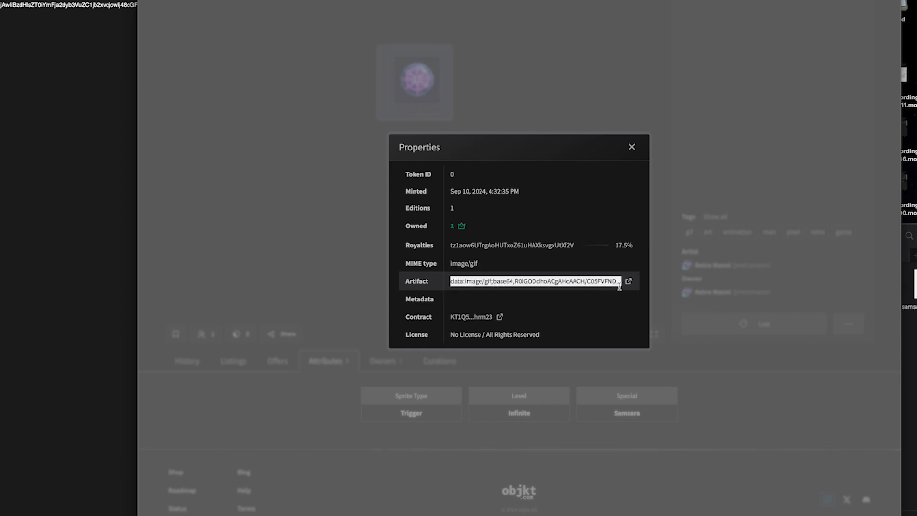
pyautogui.click(450, 286)
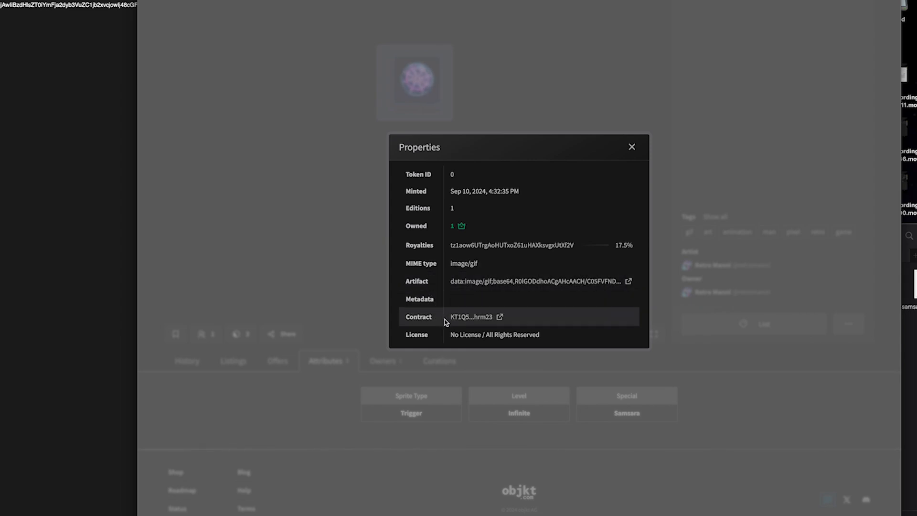
pyautogui.moveTo(449, 335); pyautogui.dragTo(550, 339)
pyautogui.click(549, 336)
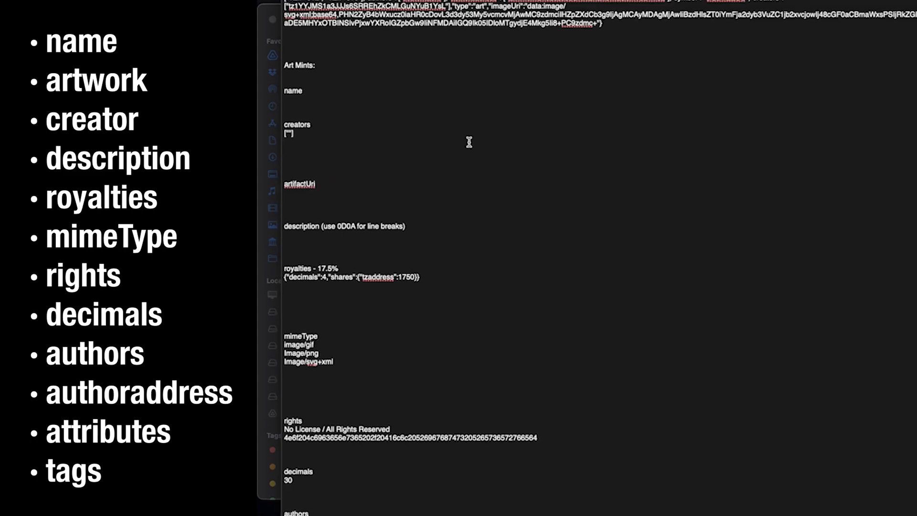
# Step: Put Senaurius under name and a 'tz adress' placeholder inside the creators quotes
pyautogui.scroll(-3, 339, 148)
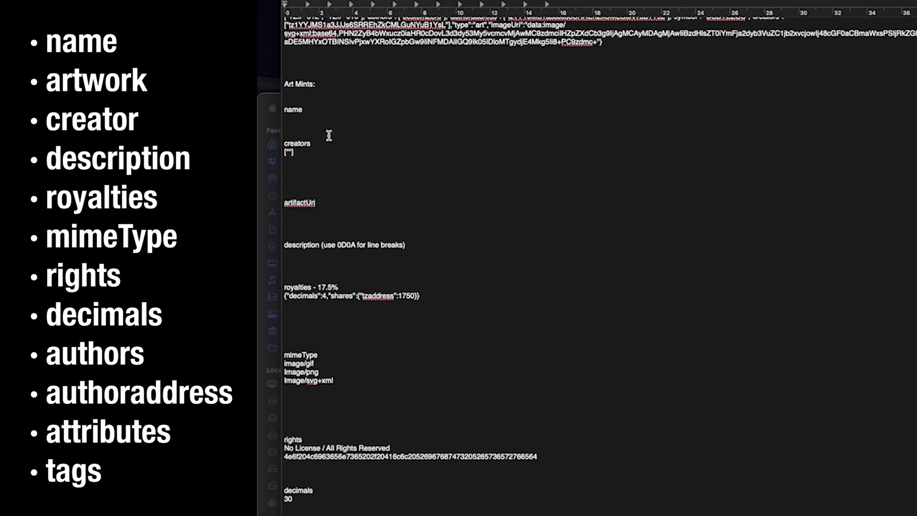
pyautogui.doubleClick(294, 109)
pyautogui.press('super+Tab')
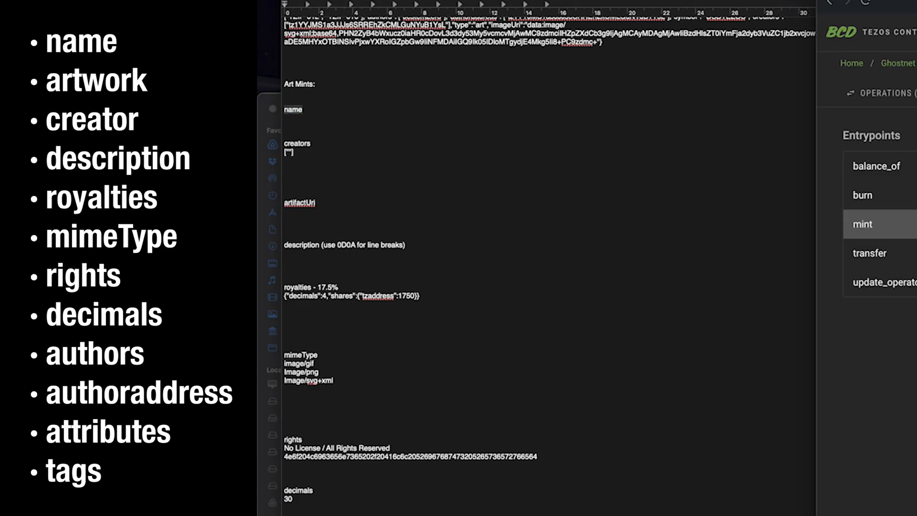
pyautogui.press('super+Tab')
pyautogui.click(329, 120)
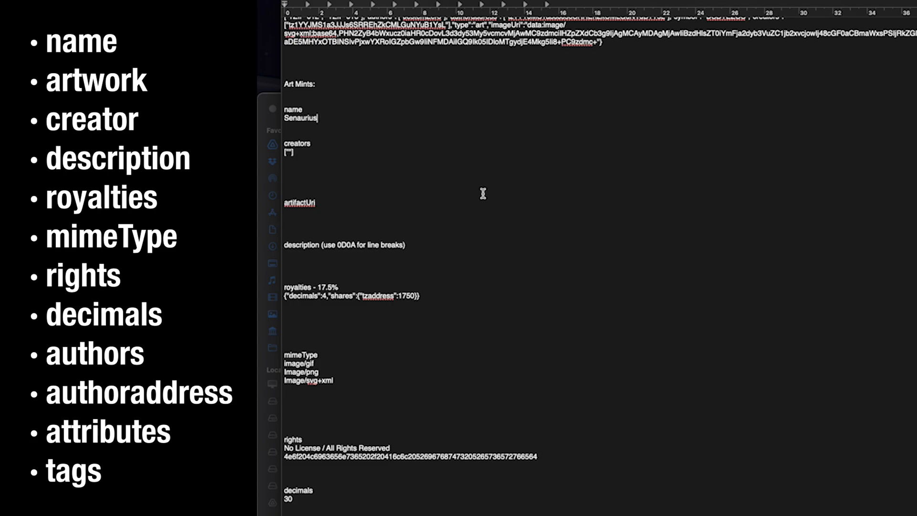
pyautogui.scroll(3, 476, 196)
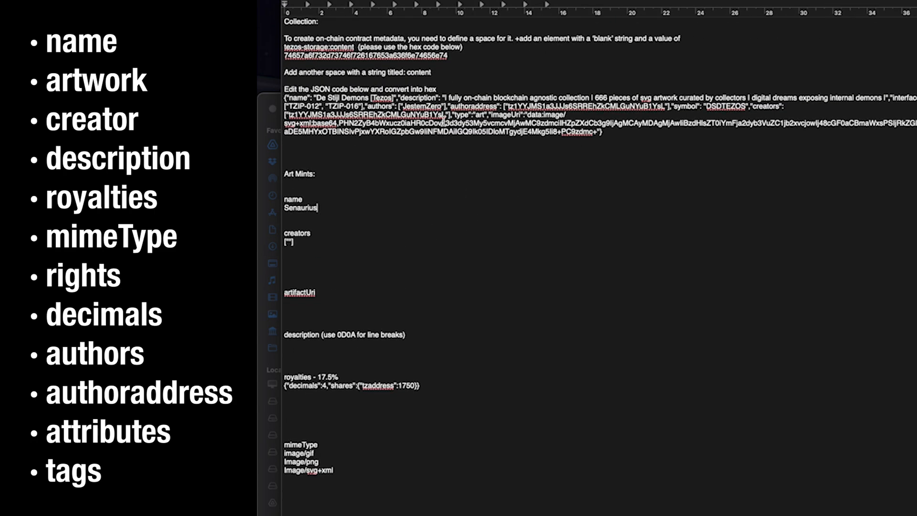
pyautogui.scroll(-3, 435, 133)
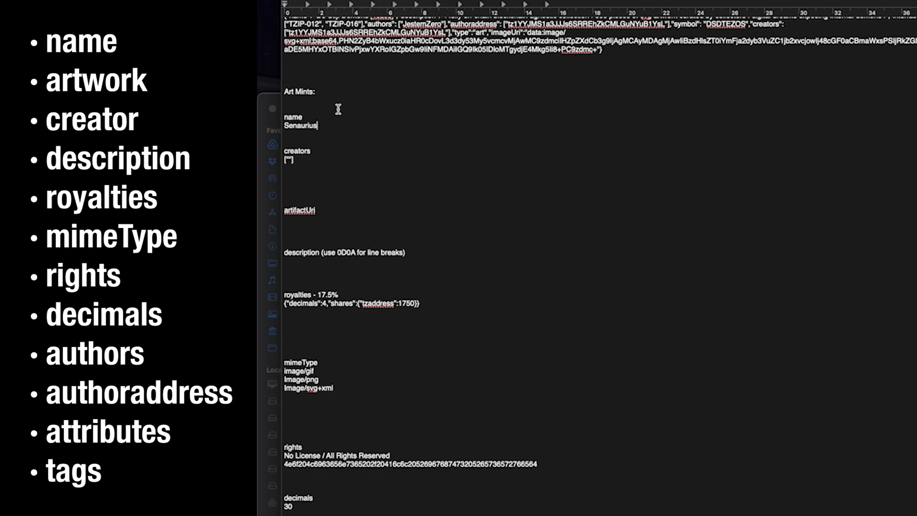
pyautogui.doubleClick(302, 124)
pyautogui.click(289, 160)
pyautogui.write('tz adress')
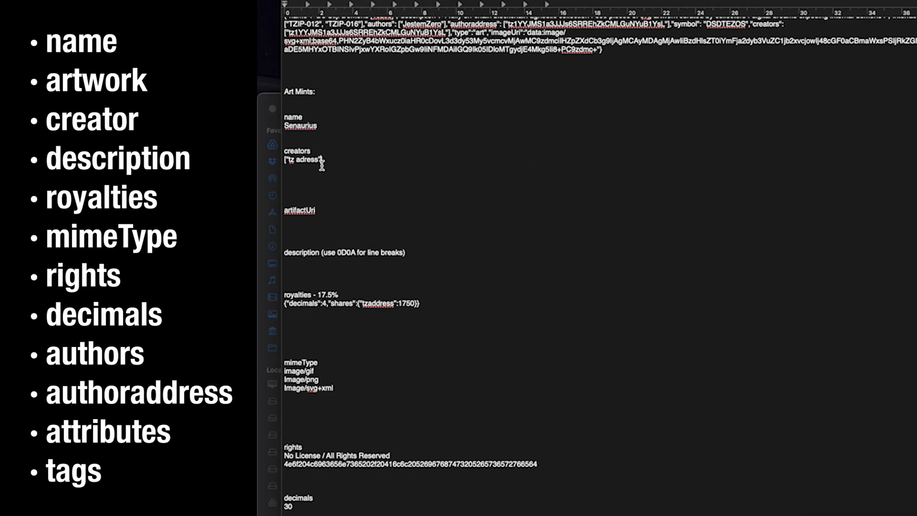
# Step: Replace the creators 'tz adress' placeholder with the copied tz1 wallet address
pyautogui.moveTo(320, 160); pyautogui.dragTo(292, 162)
pyautogui.write('tz1aow6UTrgAoHUTxoZ61uHAXksvgxUtXf2V')
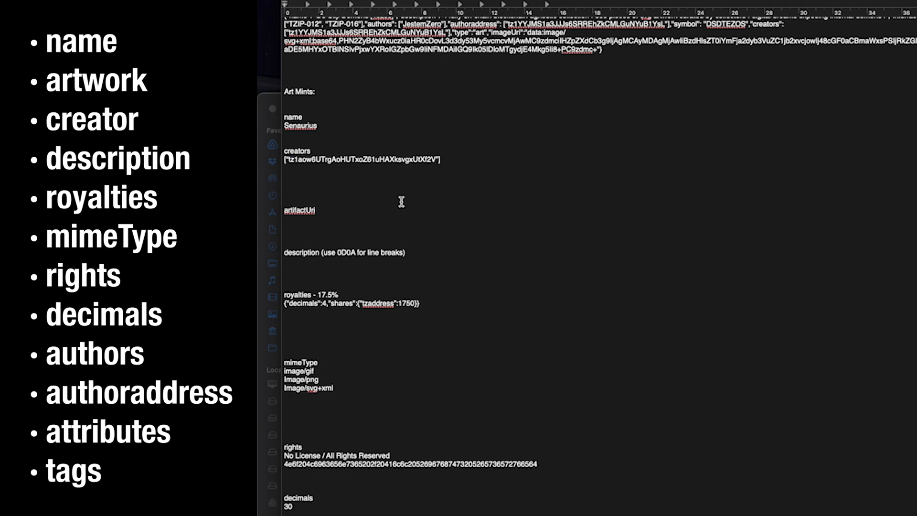
pyautogui.click(309, 219)
# Step: Write the description 'This is a test mint', 'It is only an example', 'dimensions: 14 x 14 pixels' and a size line
pyautogui.click(364, 265)
pyautogui.write('This is a test mint')
pyautogui.press('Return')
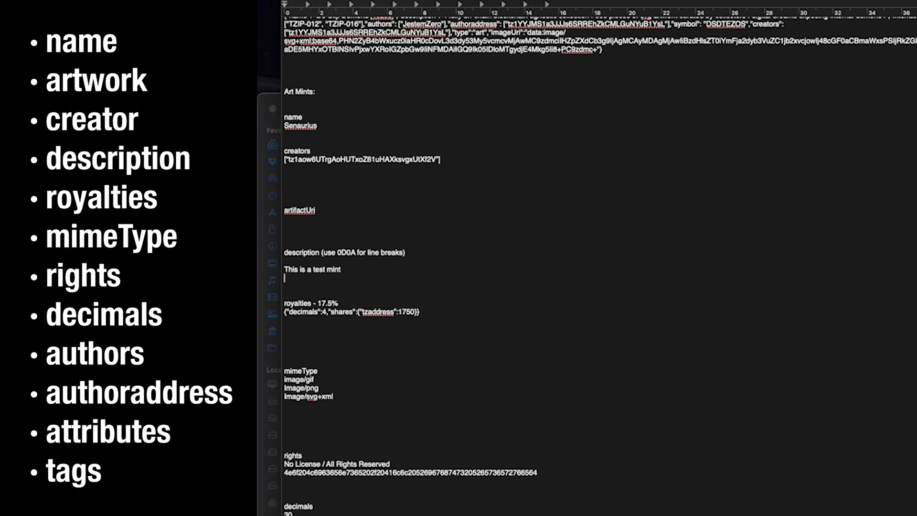
pyautogui.write('It is only an example')
pyautogui.press('Return')
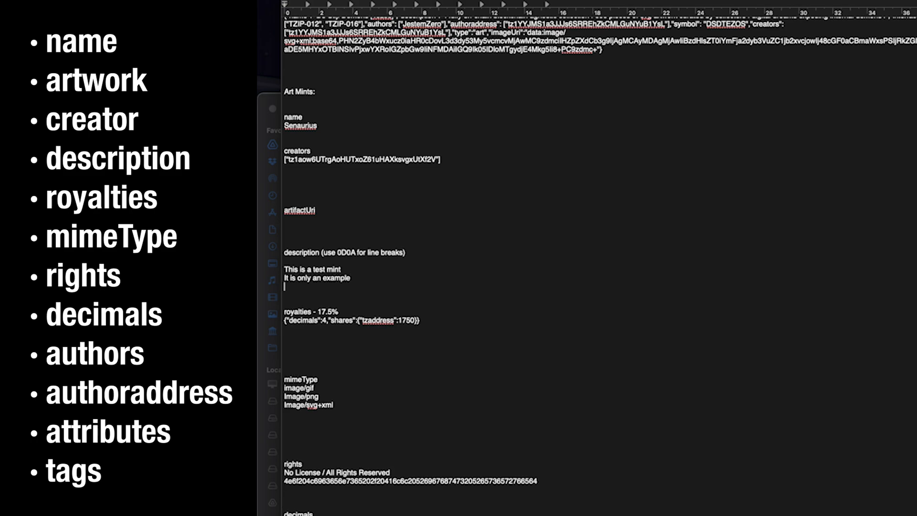
pyautogui.press('Return')
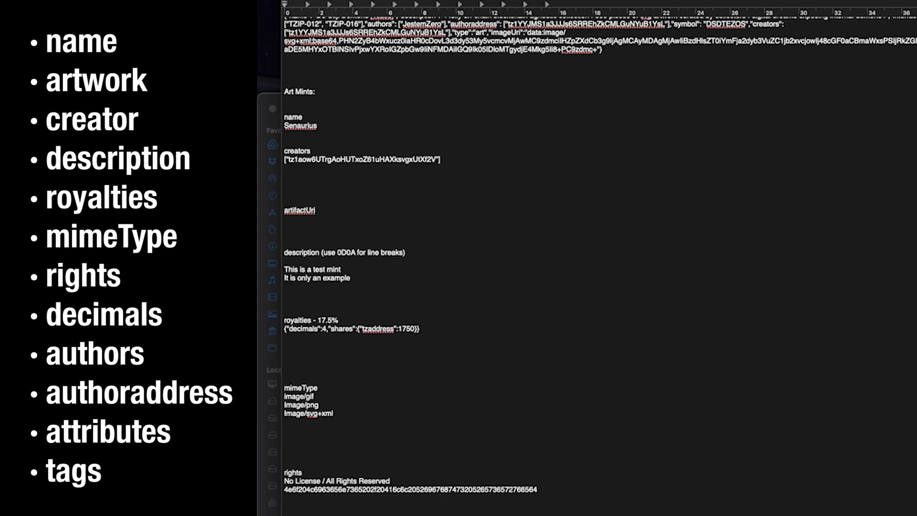
pyautogui.write('dimensions')
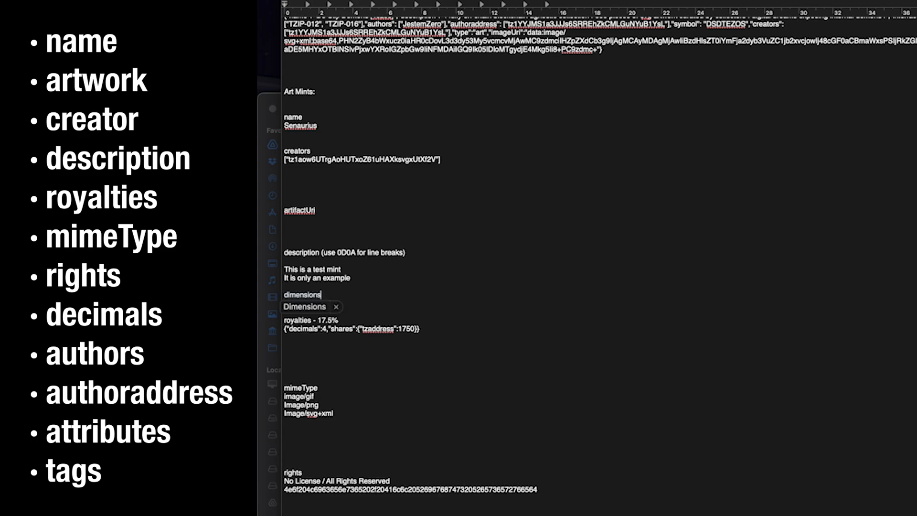
pyautogui.write(': 14 x')
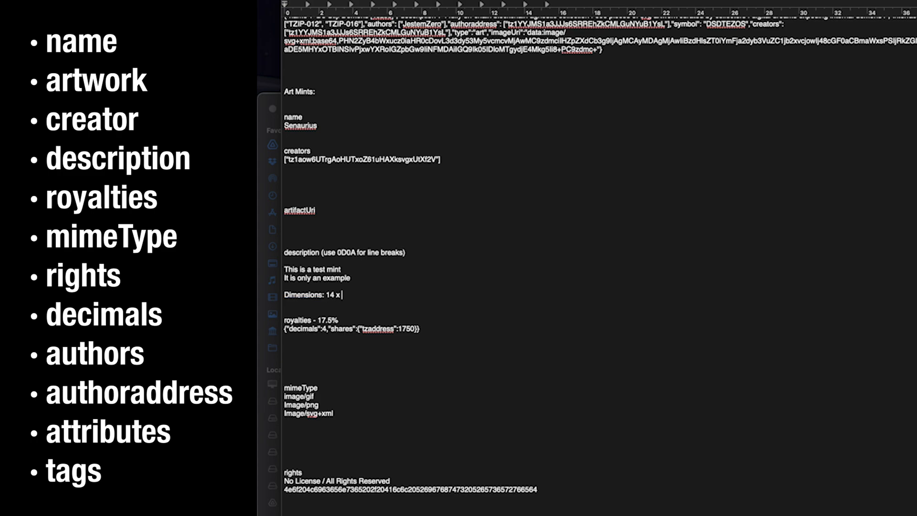
pyautogui.write(' 14 pixels')
pyautogui.press('Return')
pyautogui.write('size: ')
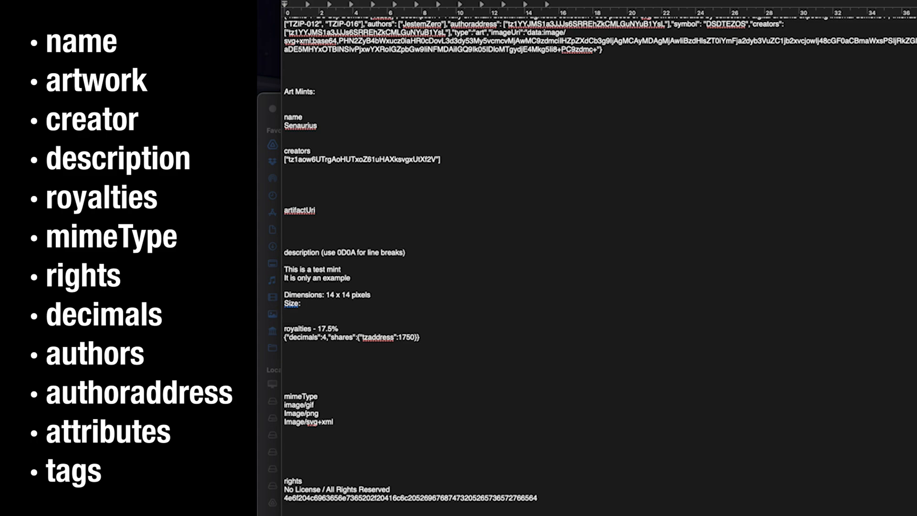
pyautogui.write('10kb')
# Step: Swap tzaddress in the royalties JSON for the wallet address and edit the share value
pyautogui.moveTo(433, 338); pyautogui.dragTo(282, 338)
pyautogui.click(342, 337)
pyautogui.doubleClick(377, 338)
pyautogui.write('tz1aow6UTrgAoHUTxoZ61uHAXksvgxUtXf2V')
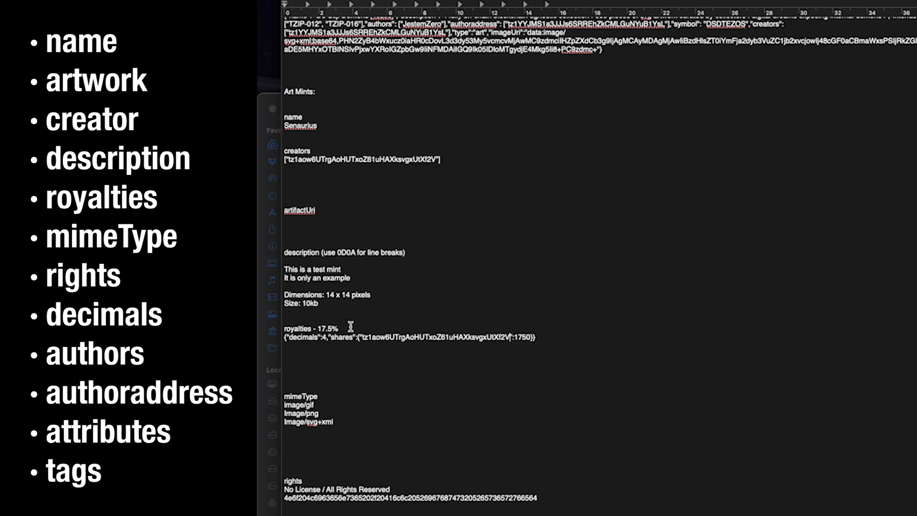
pyautogui.moveTo(316, 329); pyautogui.dragTo(341, 329)
pyautogui.moveTo(530, 337); pyautogui.dragTo(514, 338)
pyautogui.click(526, 338)
pyautogui.moveTo(525, 338); pyautogui.dragTo(518, 341)
pyautogui.hotkey('shift', 'Left')
pyautogui.hotkey('shift', 'Left')
pyautogui.write(':500')
pyautogui.write('1')
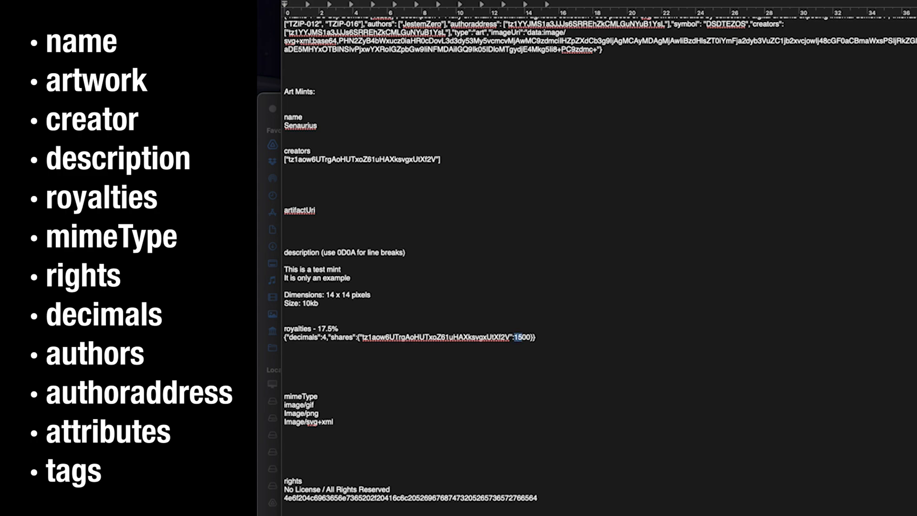
pyautogui.write('2')
pyautogui.write('175')
# Step: Replace the 'Exact name' placeholder under authors with the artist's name
pyautogui.scroll(-3, 342, 360)
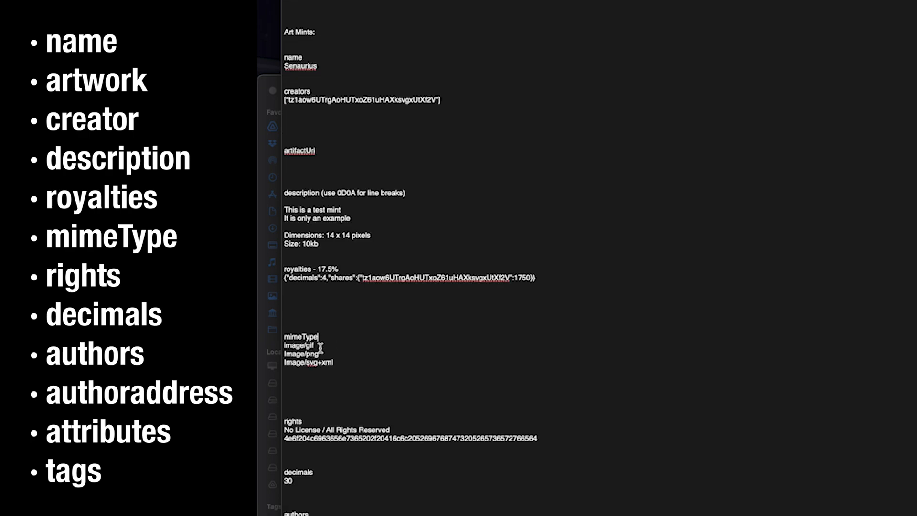
pyautogui.scroll(-4, 328, 321)
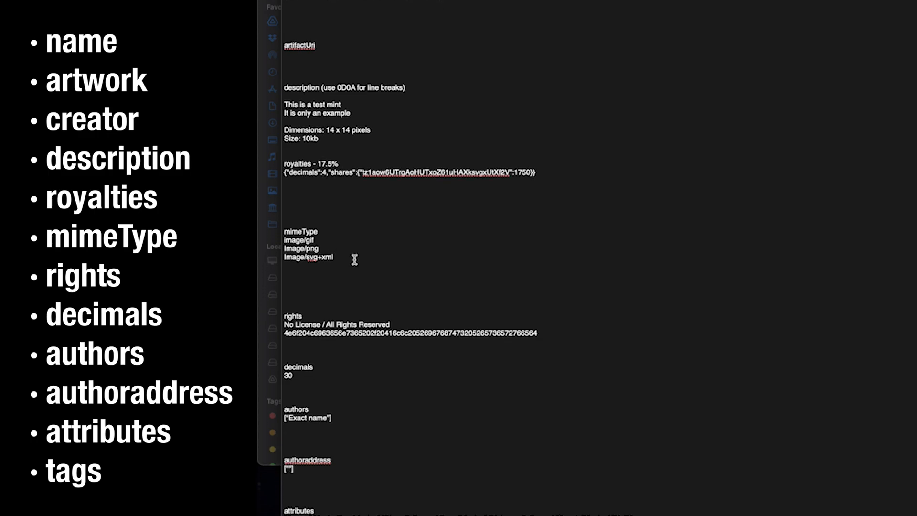
pyautogui.scroll(-5, 355, 233)
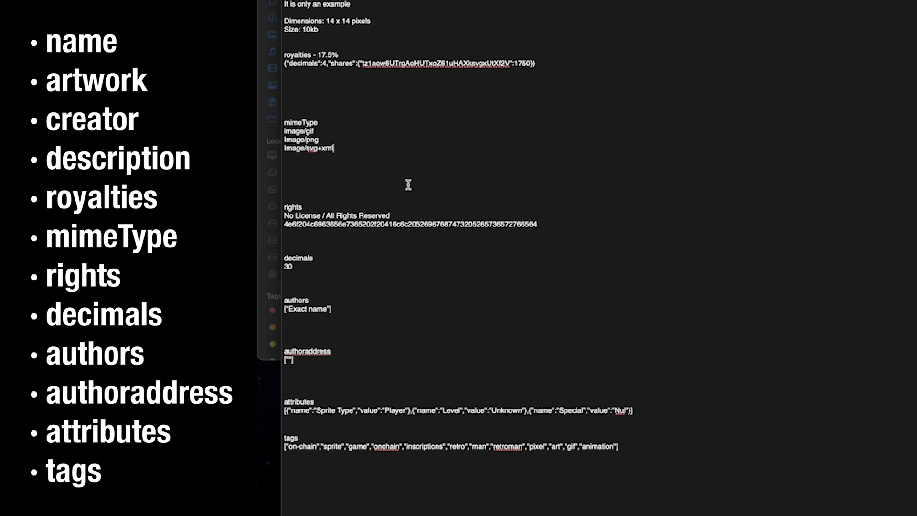
pyautogui.scroll(-1, 335, 184)
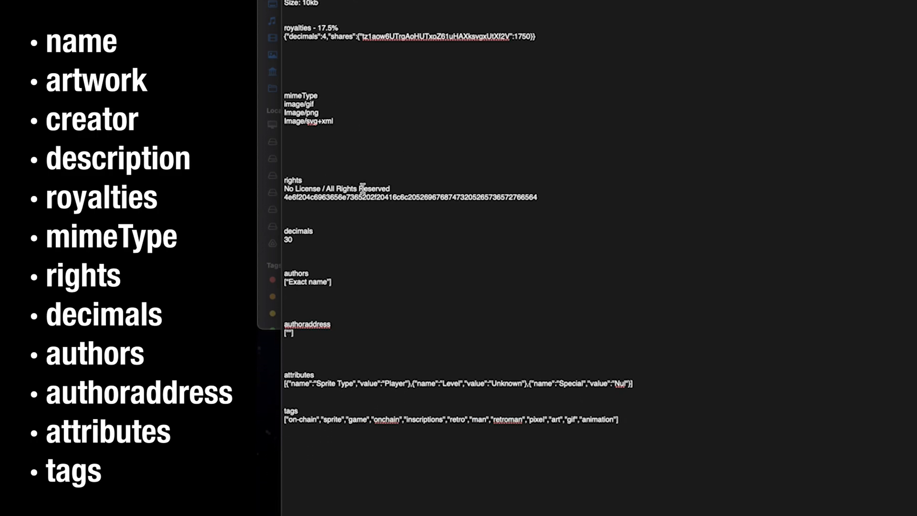
pyautogui.click(412, 188)
pyautogui.click(299, 240)
pyautogui.moveTo(302, 240); pyautogui.dragTo(285, 235)
pyautogui.click(305, 244)
pyautogui.moveTo(327, 282); pyautogui.dragTo(287, 283)
pyautogui.write('Retro Manni')
# Step: Set authoraddress to the wallet's tz1 address enclosed in quotes
pyautogui.click(289, 333)
pyautogui.write('t"zaddress')
pyautogui.press('BackSpace')
pyautogui.press('BackSpace')
pyautogui.press('BackSpace')
pyautogui.press('BackSpace')
pyautogui.press('BackSpace')
pyautogui.press('BackSpace')
pyautogui.press('BackSpace')
pyautogui.press('BackSpace')
pyautogui.press('BackSpace')
pyautogui.write('tz1aow6UTrgAoHUTxoZ61uHAXksvgxUtXf2V')
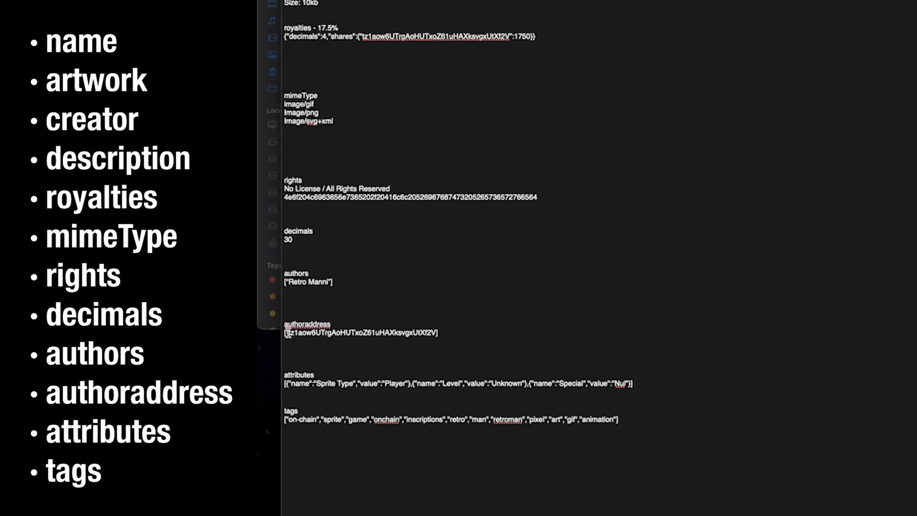
pyautogui.moveTo(287, 333); pyautogui.dragTo(289, 333)
pyautogui.hotkey('ctrl', 'c')
pyautogui.click(436, 333)
pyautogui.hotkey('ctrl', 'v')
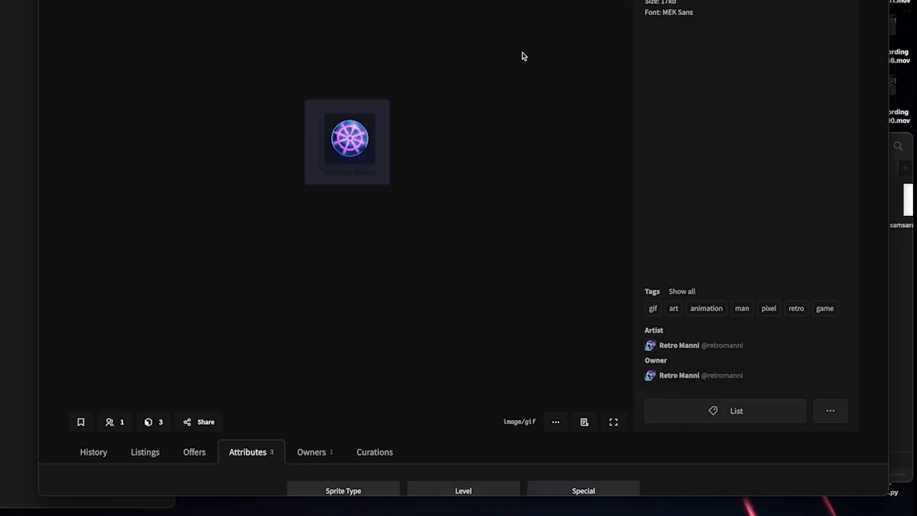
# Step: Try out attribute edits, typing Hair colour and brown over Sprite Type and Player
pyautogui.scroll(-4, 420, 193)
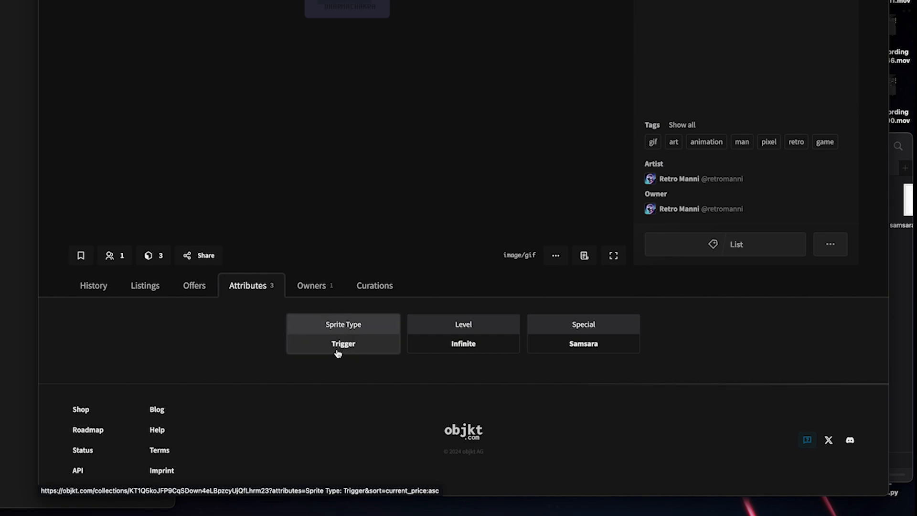
pyautogui.click(267, 334)
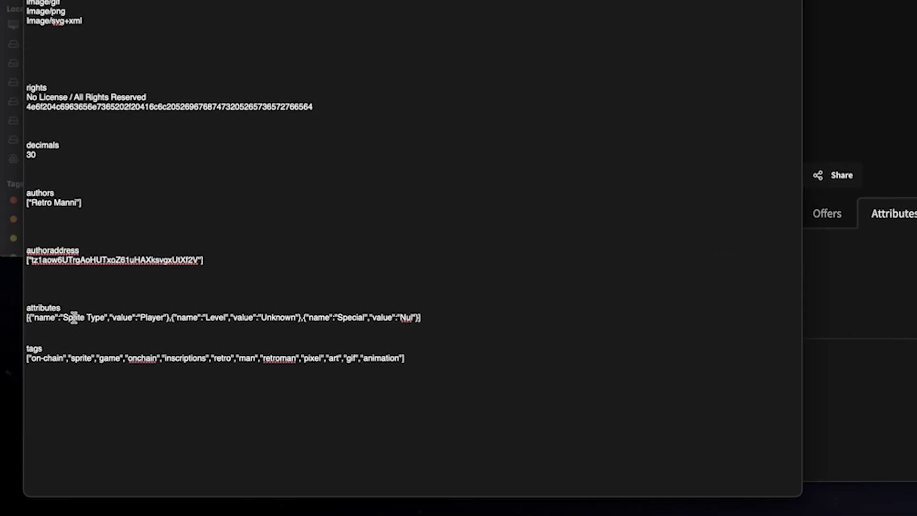
pyautogui.moveTo(251, 297); pyautogui.dragTo(290, 298)
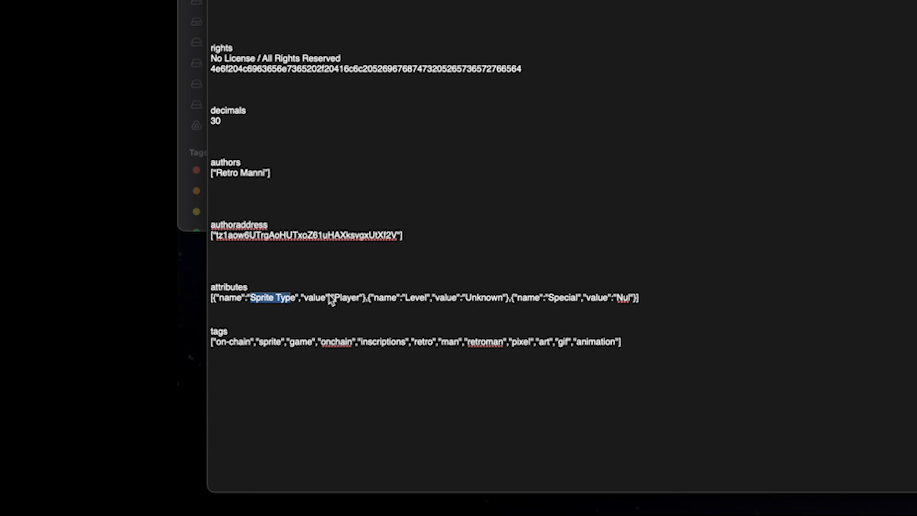
pyautogui.click(350, 298)
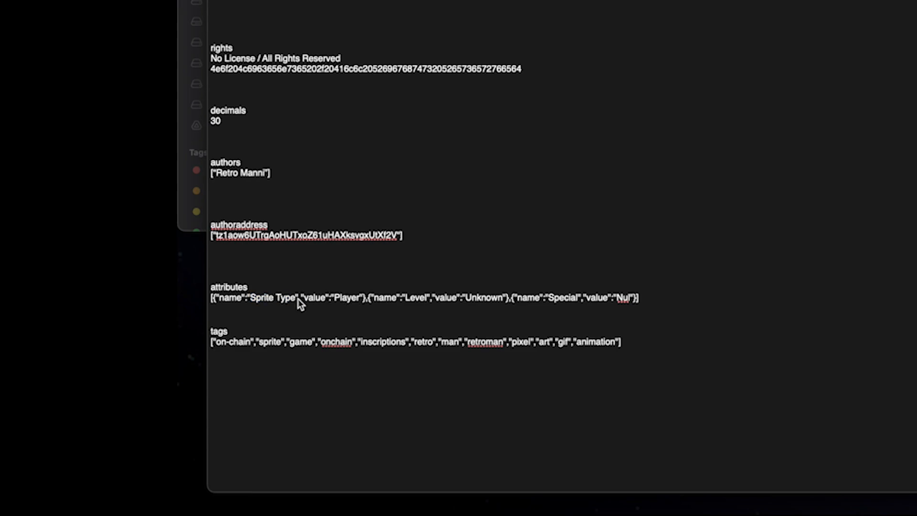
pyautogui.moveTo(298, 299); pyautogui.dragTo(249, 299)
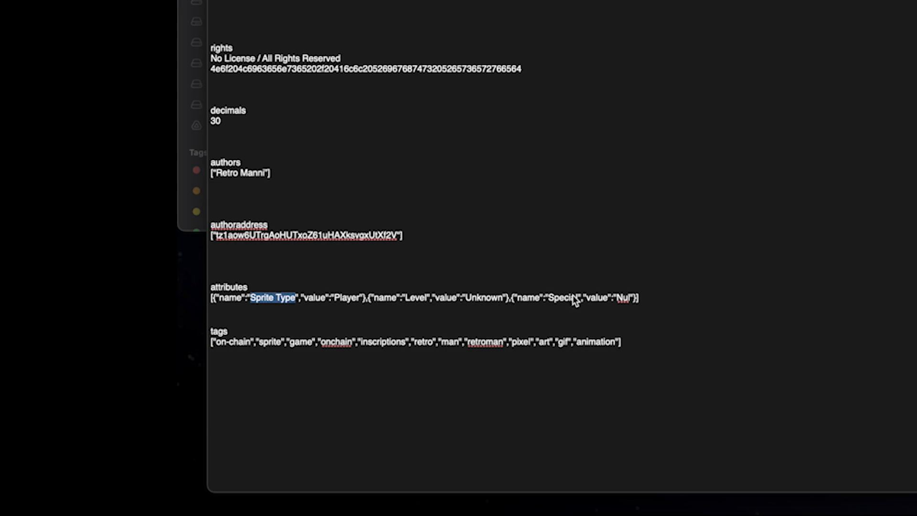
pyautogui.write('Hair colour')
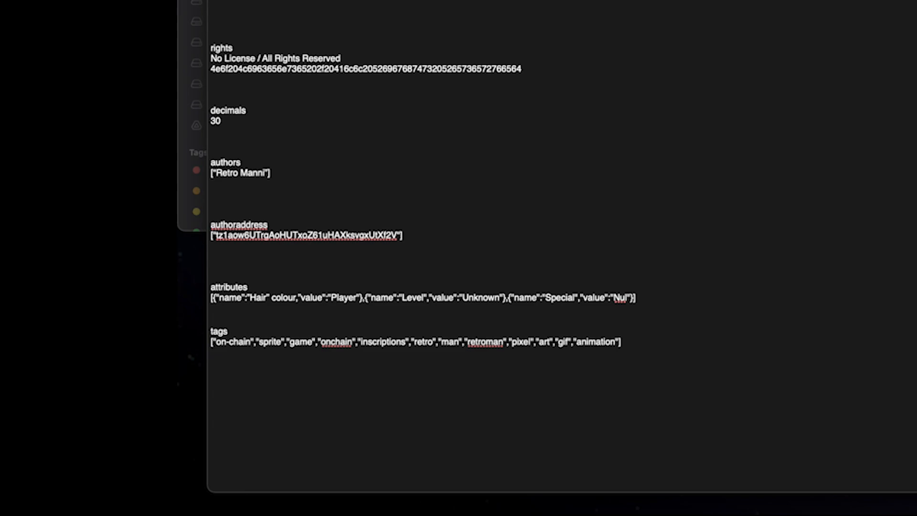
pyautogui.doubleClick(344, 298)
pyautogui.write('brown')
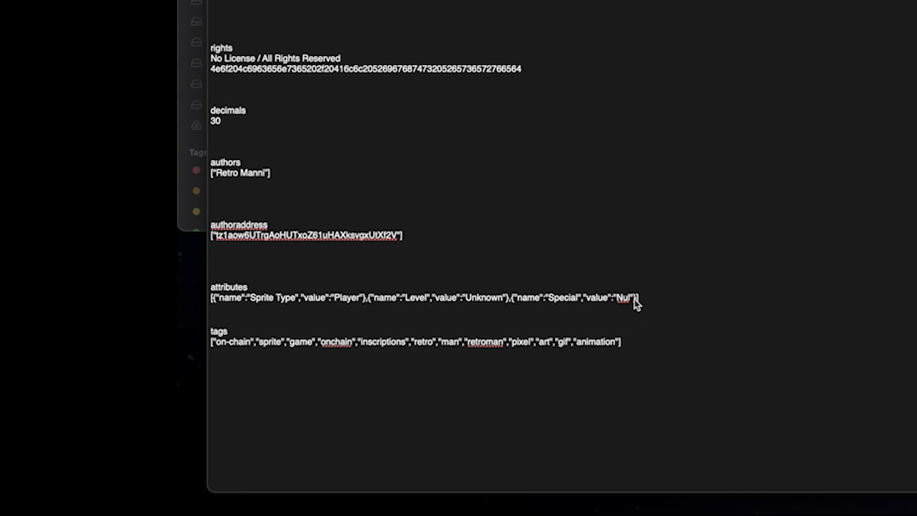
pyautogui.moveTo(634, 297); pyautogui.dragTo(540, 300)
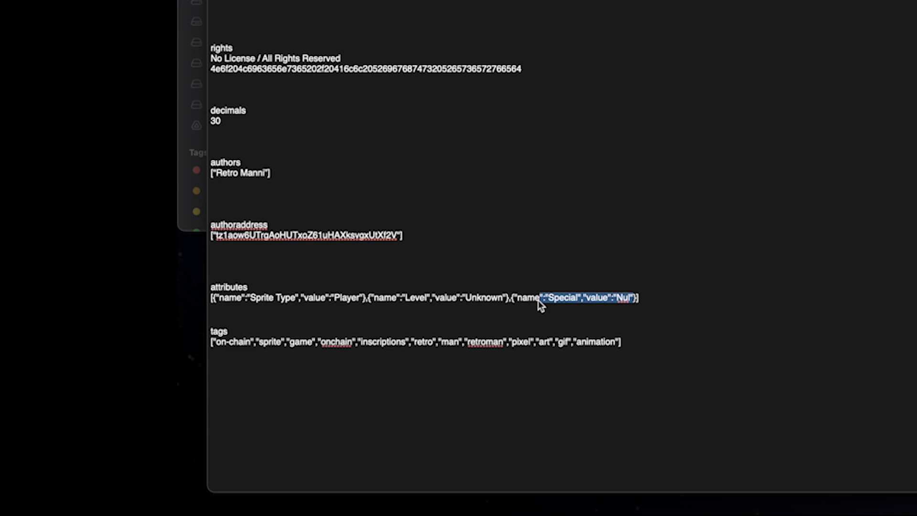
pyautogui.click(549, 300)
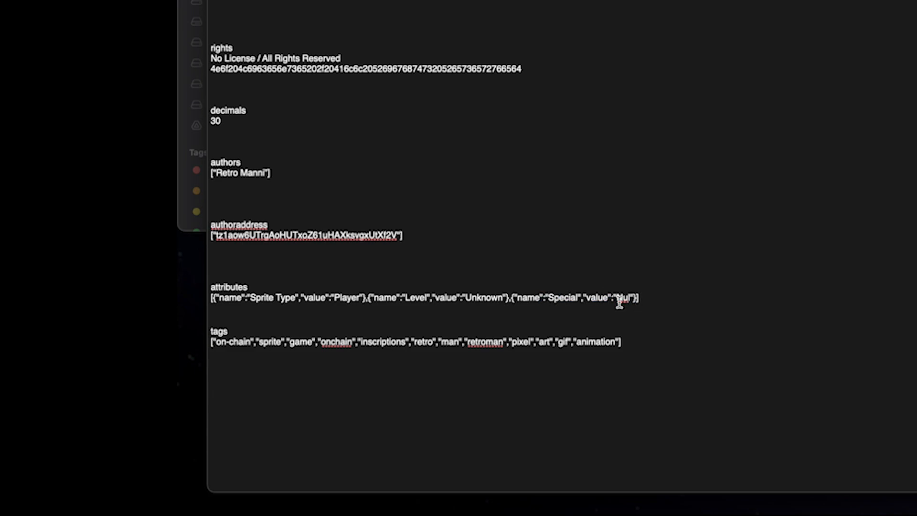
pyautogui.doubleClick(558, 298)
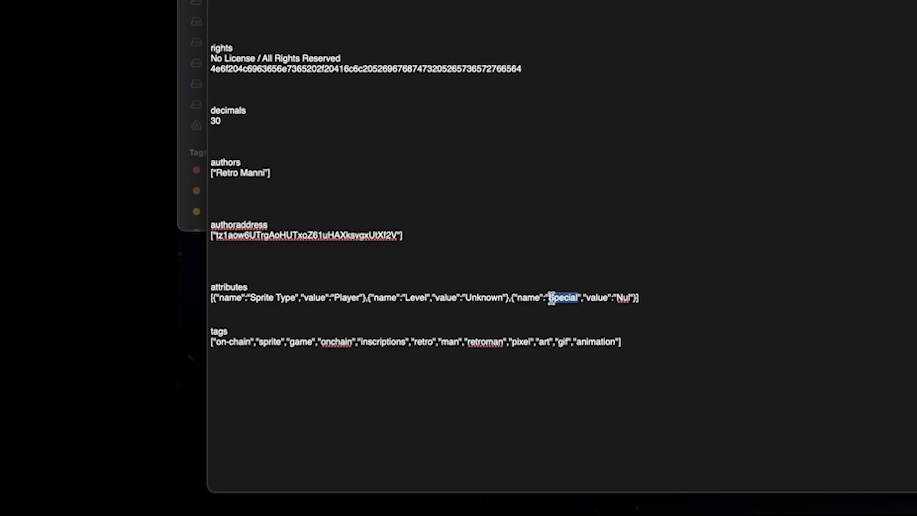
# Step: Edit the tags line so its final tag reads loop
pyautogui.doubleClick(218, 331)
pyautogui.press('Right')
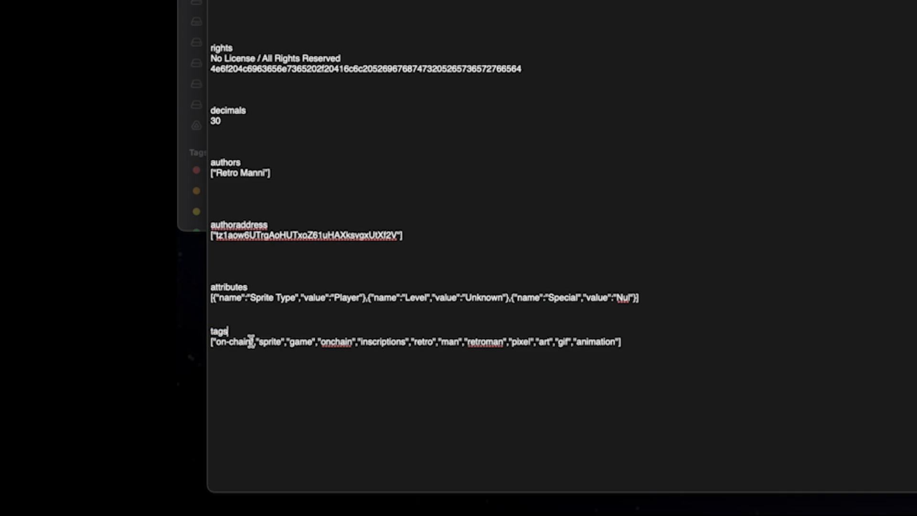
pyautogui.moveTo(216, 343); pyautogui.dragTo(250, 343)
pyautogui.doubleClick(270, 343)
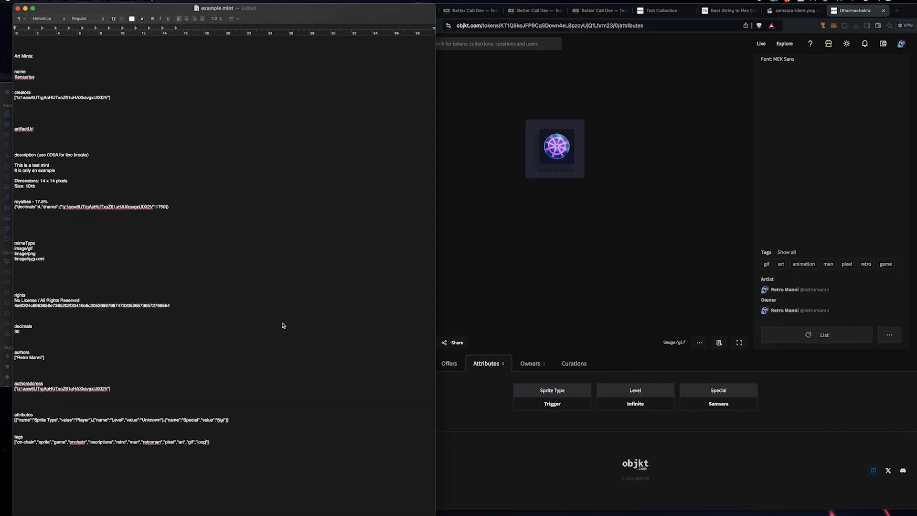
# Step: Scroll up to the Collection notes, then bring up Code Beautify's String to Hex converter
pyautogui.scroll(5, 263, 317)
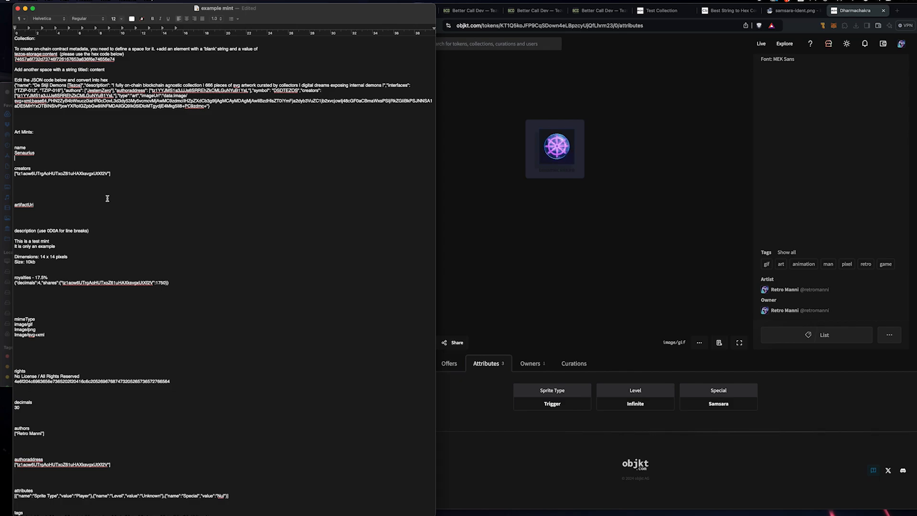
pyautogui.click(732, 10)
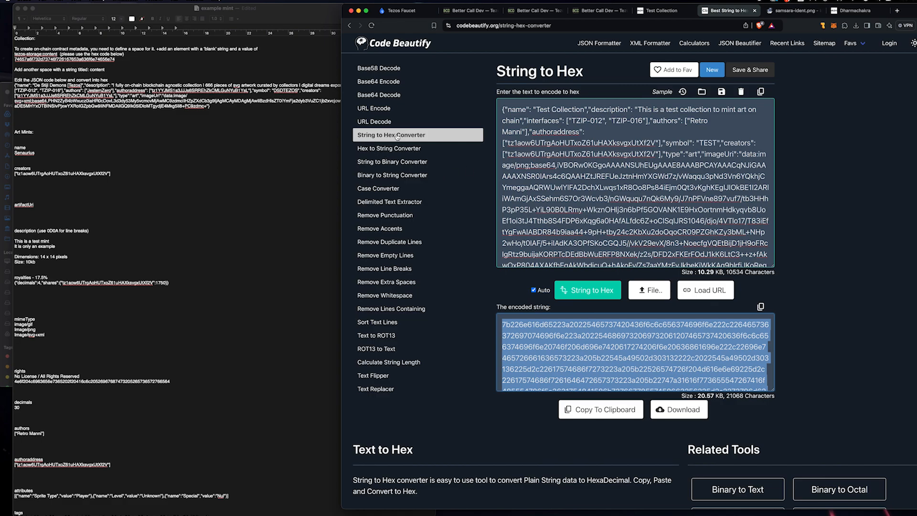
# Step: Clear the converter's old input text and encoded hex output
pyautogui.click(641, 173)
pyautogui.press('super+a')
pyautogui.press('BackSpace')
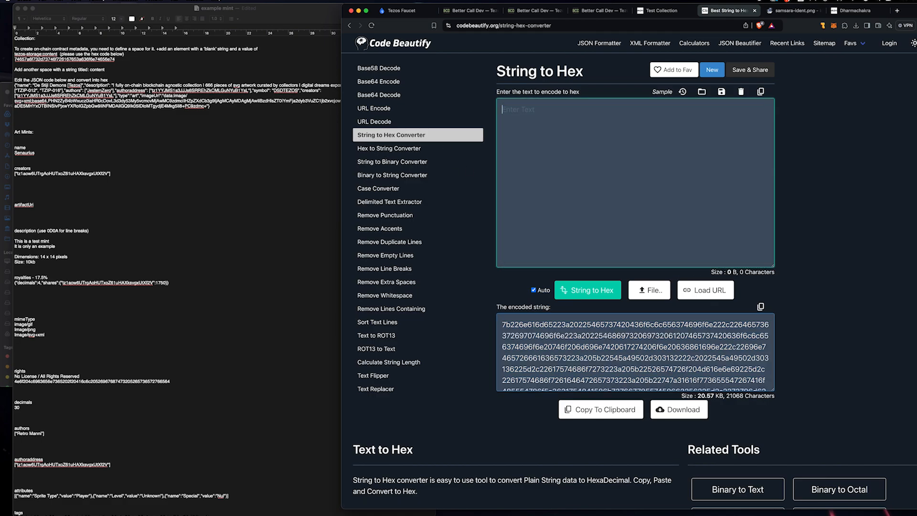
pyautogui.click(662, 371)
pyautogui.press('super+a')
pyautogui.press('BackSpace')
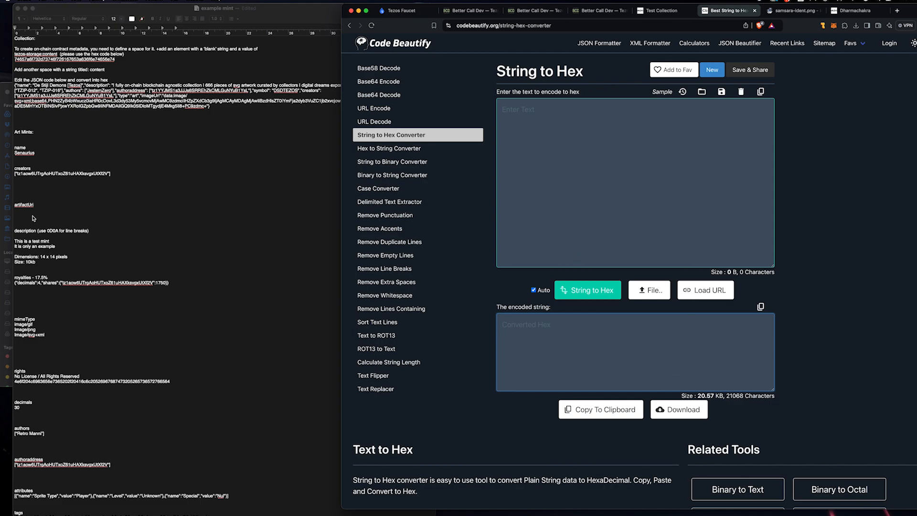
# Step: Encode the name Senaurius to hex and paste the hex beneath it in the notes
pyautogui.click(62, 152)
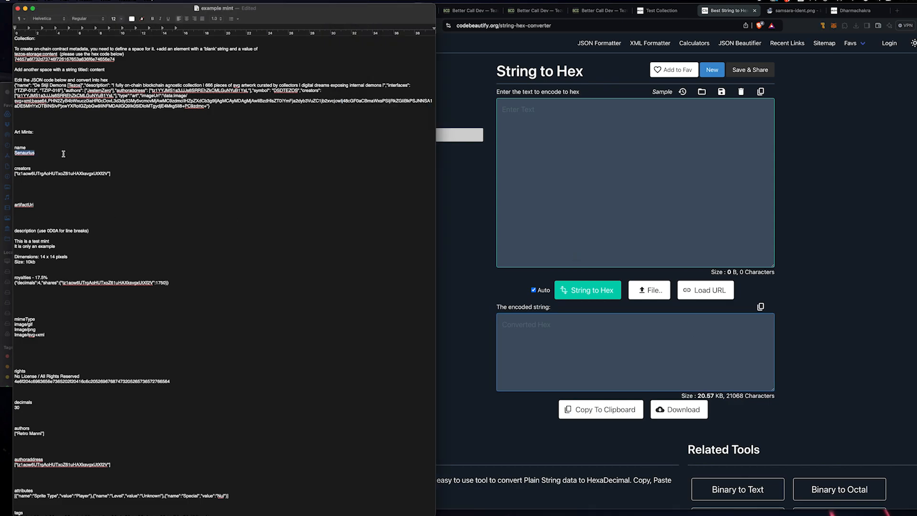
pyautogui.doubleClick(19, 147)
pyautogui.doubleClick(23, 153)
pyautogui.press('super+c')
pyautogui.click(521, 151)
pyautogui.press('super+v')
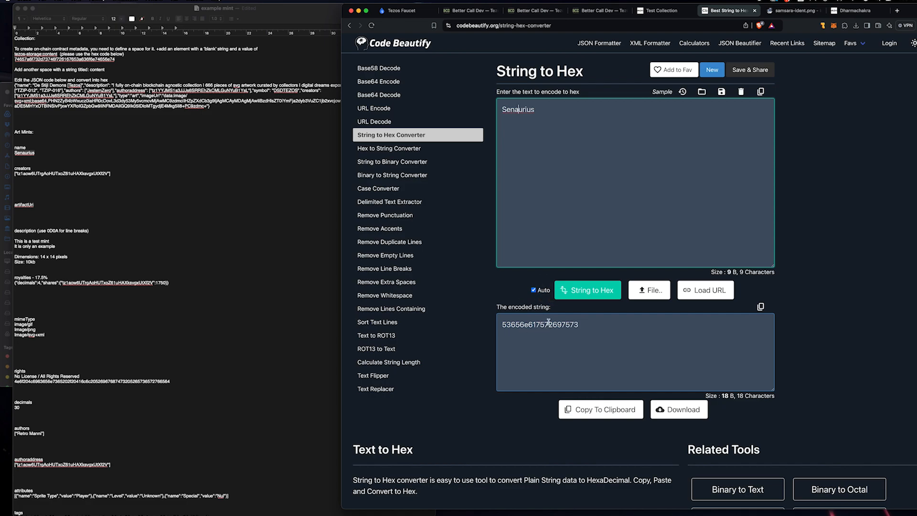
pyautogui.click(601, 415)
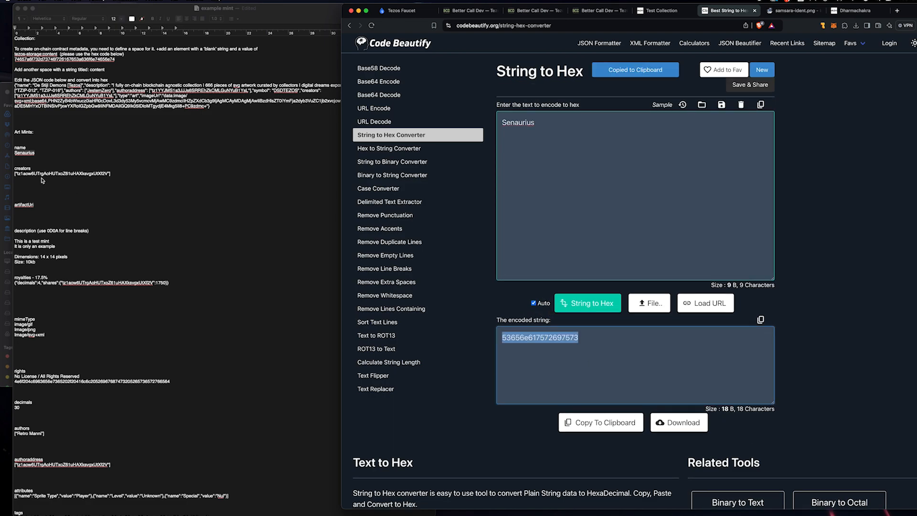
pyautogui.click(56, 159)
pyautogui.press('Return')
pyautogui.press('super+v')
# Step: Encode the creators address value and paste its hex under the creators line
pyautogui.moveTo(123, 179); pyautogui.dragTo(13, 179)
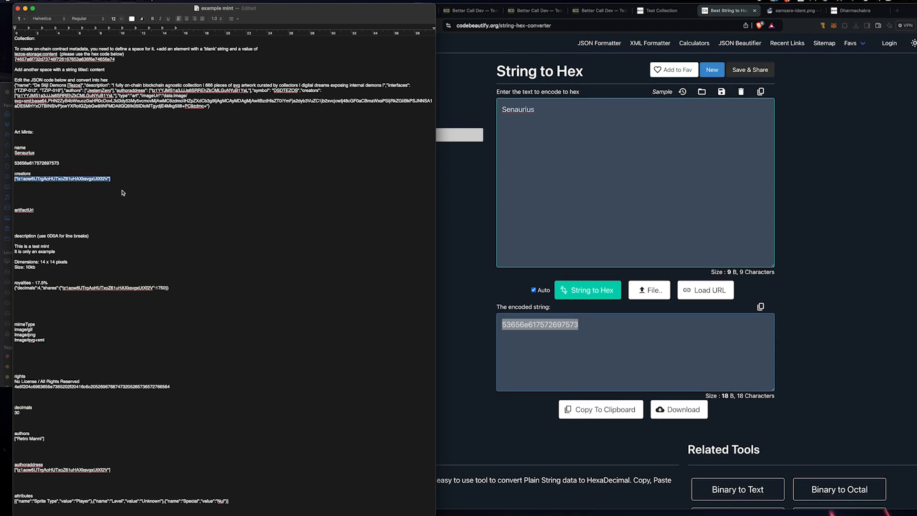
pyautogui.press('super+c')
pyautogui.click(545, 105)
pyautogui.press('super+a')
pyautogui.press('super+v')
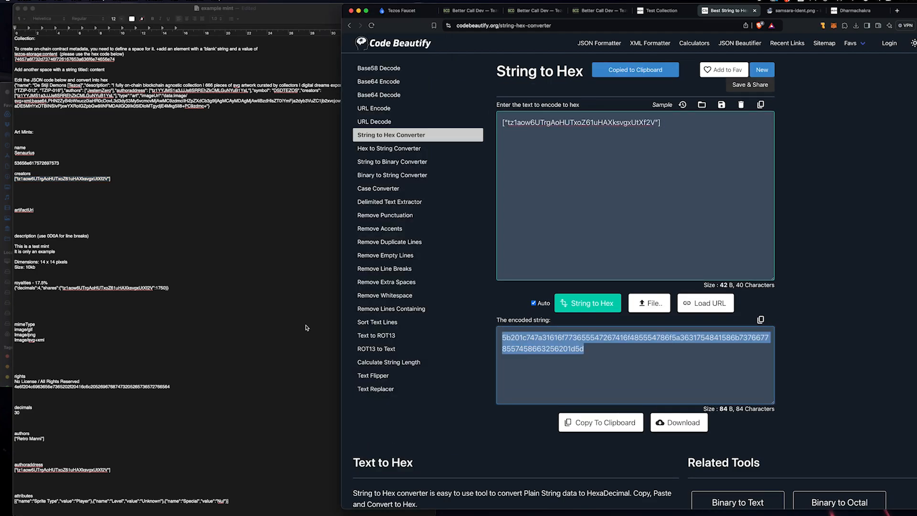
pyautogui.click(62, 189)
pyautogui.press('super+v')
# Step: Encode the royalties JSON line and paste its hex below it
pyautogui.scroll(-3, 63, 188)
pyautogui.scroll(-2, 72, 182)
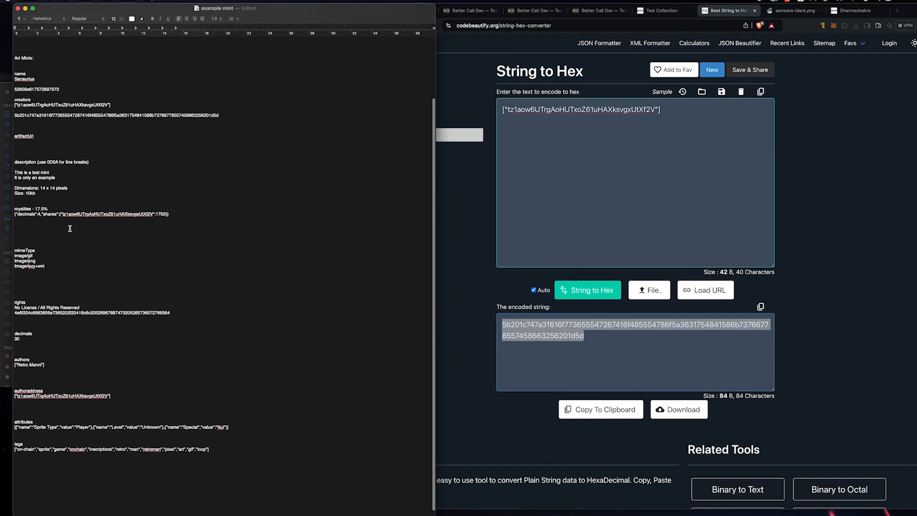
pyautogui.moveTo(172, 209); pyautogui.dragTo(13, 209)
pyautogui.press('super+c')
pyautogui.click(623, 109)
pyautogui.press('super+a')
pyautogui.press('super+v')
pyautogui.click(620, 411)
pyautogui.click(67, 217)
pyautogui.press('super+v')
# Step: Encode image/gif and paste its hex under mimeType
pyautogui.tripleClick(40, 250)
pyautogui.press('super+c')
pyautogui.click(665, 205)
pyautogui.press('super+a')
pyautogui.press('super+v')
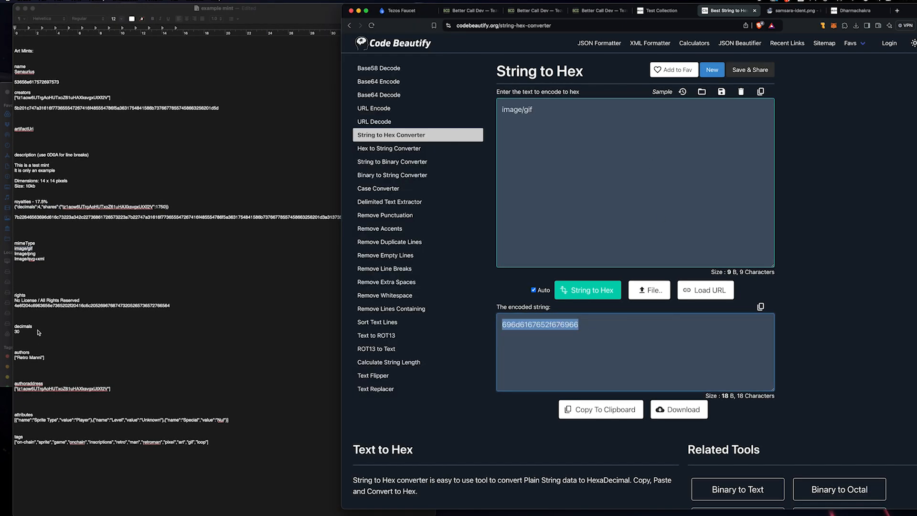
pyautogui.click(36, 271)
pyautogui.press('super+v')
# Step: Encode the authors value and paste its hex under authors
pyautogui.doubleClick(16, 331)
pyautogui.moveTo(50, 358); pyautogui.dragTo(12, 358)
pyautogui.press('super+c')
pyautogui.click(655, 196)
pyautogui.press('super+a')
pyautogui.press('super+v')
pyautogui.click(616, 412)
pyautogui.click(81, 369)
pyautogui.press('super+v')
# Step: Encode the authoraddress value and paste its hex under authoraddress
pyautogui.moveTo(115, 389); pyautogui.dragTo(14, 389)
pyautogui.press('super+c')
pyautogui.click(653, 129)
pyautogui.press('super+a')
pyautogui.press('super+v')
pyautogui.click(612, 410)
pyautogui.click(88, 401)
pyautogui.press('super+v')
# Step: Encode the attributes line and paste its hex under attributes
pyautogui.moveTo(230, 420); pyautogui.dragTo(13, 420)
pyautogui.press('super+c')
pyautogui.click(650, 143)
pyautogui.press('super+a')
pyautogui.press('super+v')
pyautogui.click(614, 409)
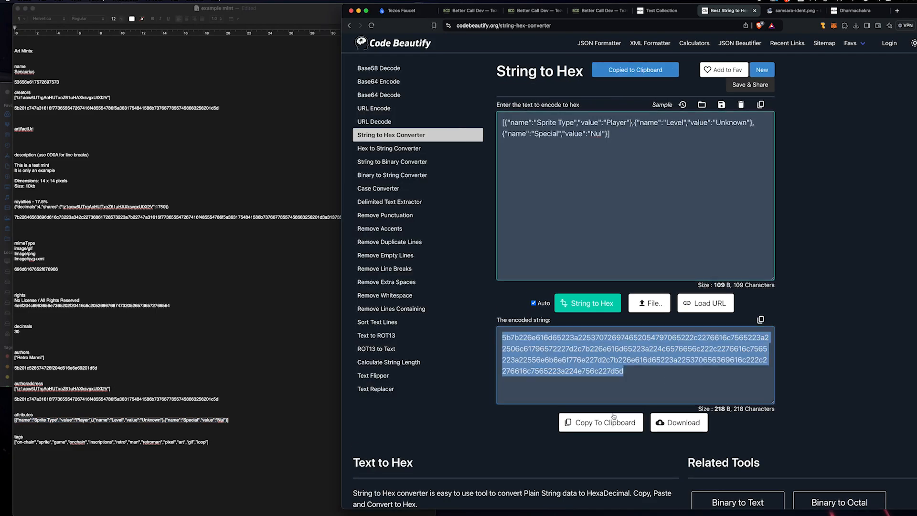
pyautogui.click(89, 429)
pyautogui.press('super+v')
# Step: Encode the tags list from on-chain through loop and paste its hex under tags
pyautogui.click(635, 121)
pyautogui.press('super+a')
pyautogui.press('super+v')
pyautogui.click(612, 409)
pyautogui.click(82, 454)
pyautogui.press('super+v')
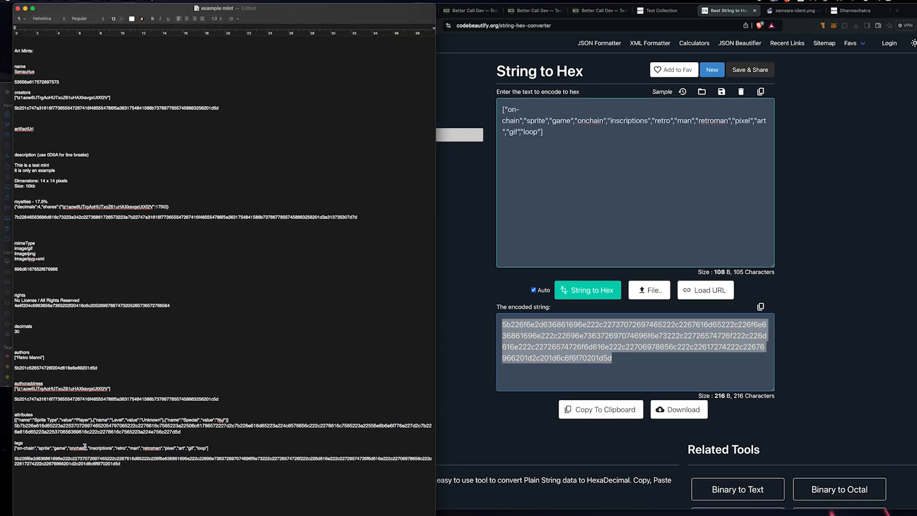
pyautogui.doubleClick(202, 450)
pyautogui.scroll(5, 200, 444)
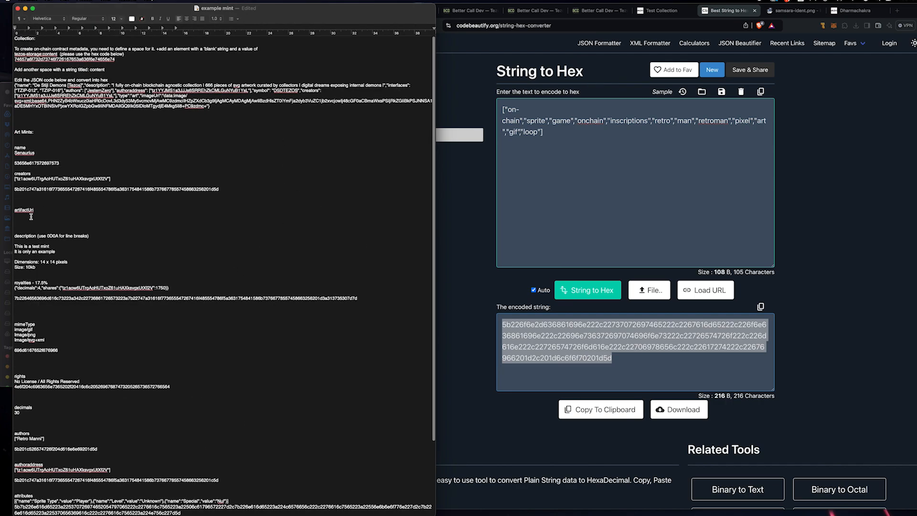
pyautogui.click(53, 264)
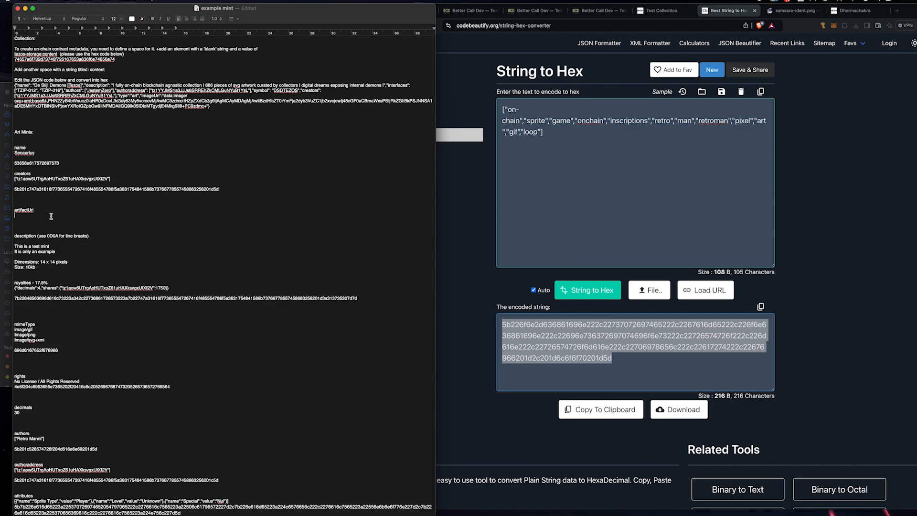
# Step: Paste the test-mint description from the notes into Code Beautify's String to Hex input
pyautogui.click(51, 216)
pyautogui.moveTo(47, 268); pyautogui.dragTo(11, 247)
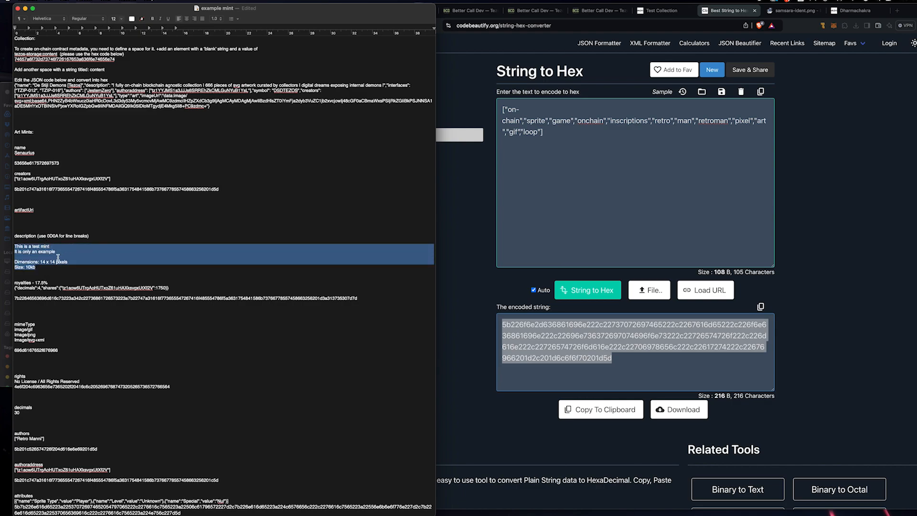
pyautogui.click(46, 270)
pyautogui.moveTo(45, 266); pyautogui.dragTo(12, 246)
pyautogui.press('super+c')
pyautogui.click(545, 159)
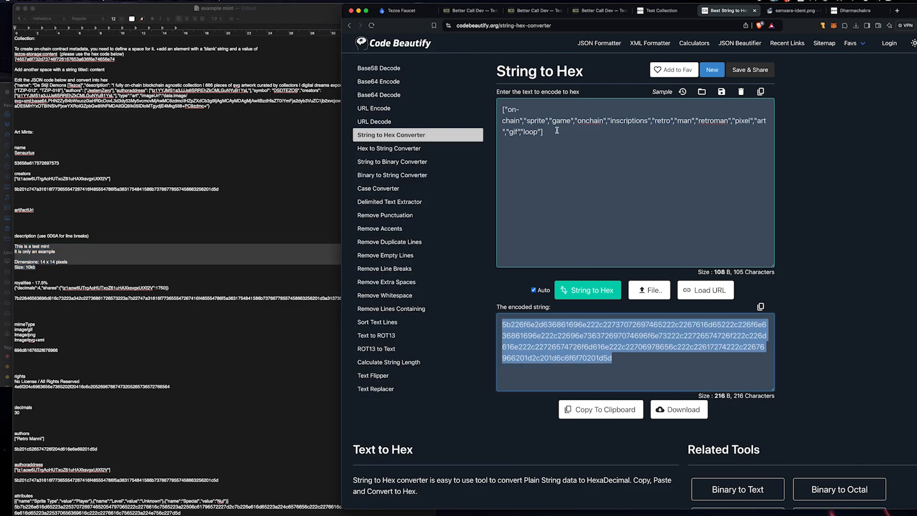
pyautogui.press('super+a')
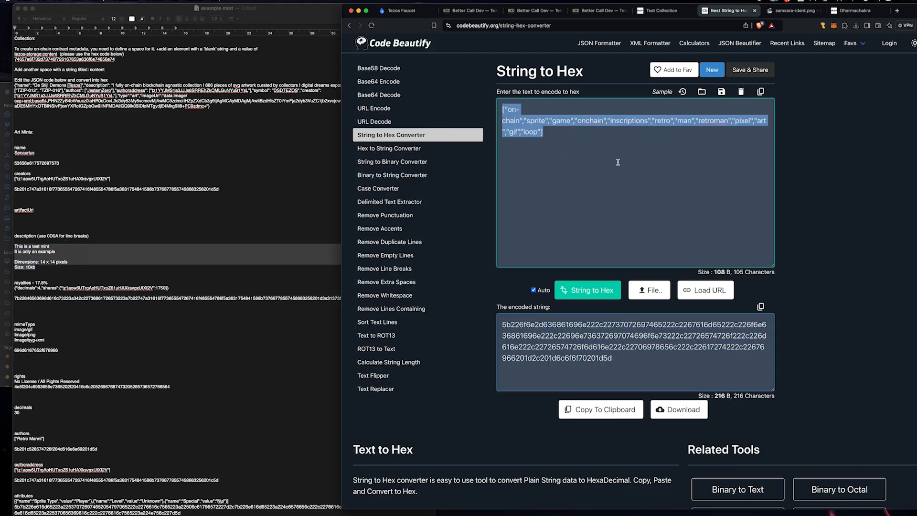
pyautogui.press('super+v')
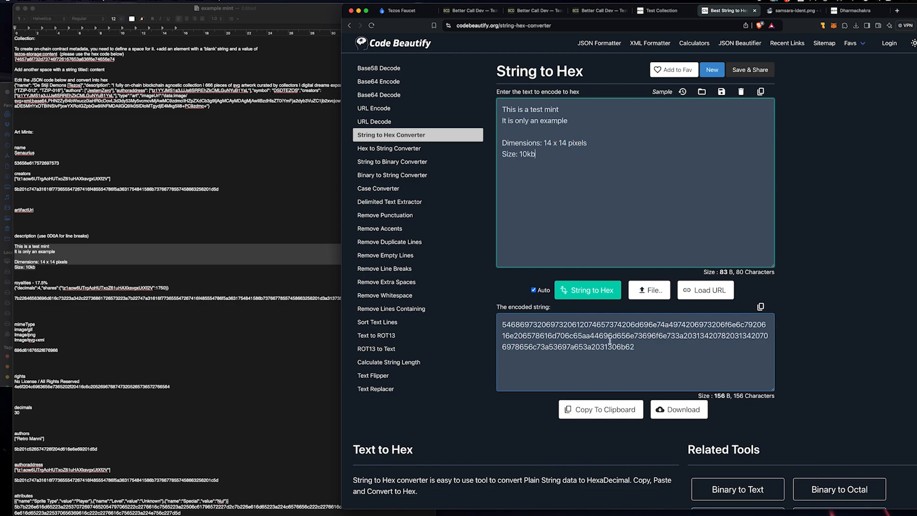
pyautogui.click(588, 336)
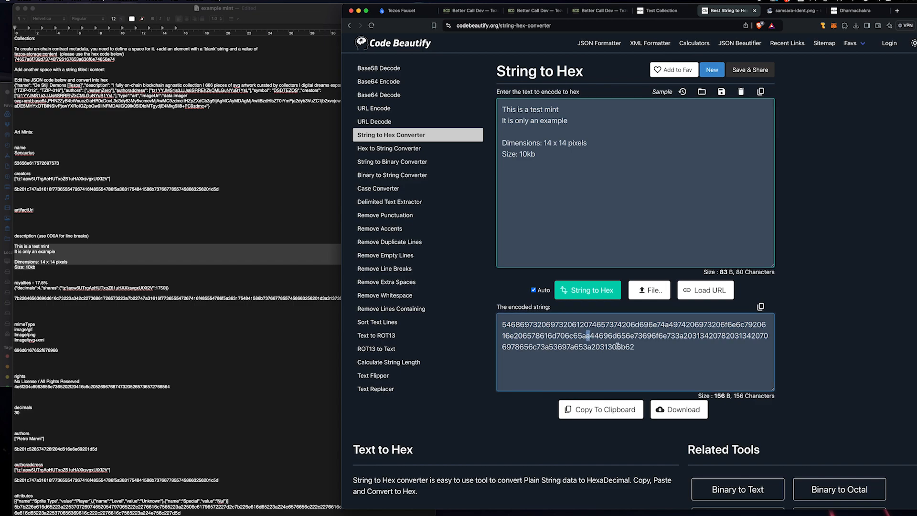
# Step: Check the 0D0A line-break note and locate the line-break code after 74 in the hex
pyautogui.click(62, 245)
pyautogui.moveTo(58, 237); pyautogui.dragTo(48, 237)
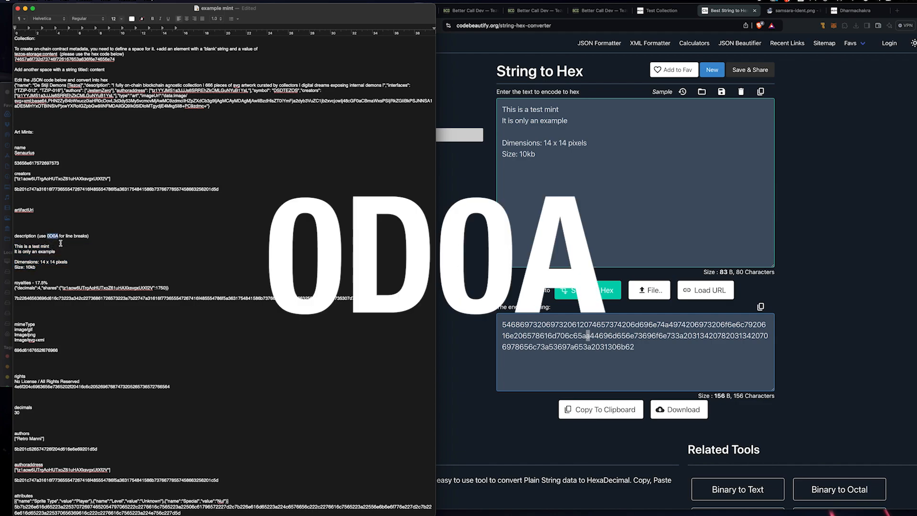
pyautogui.click(835, 179)
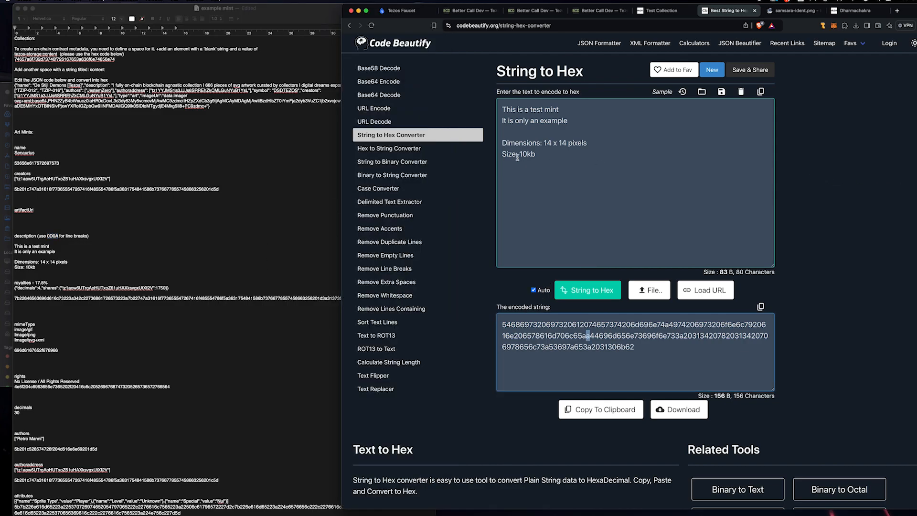
pyautogui.click(569, 158)
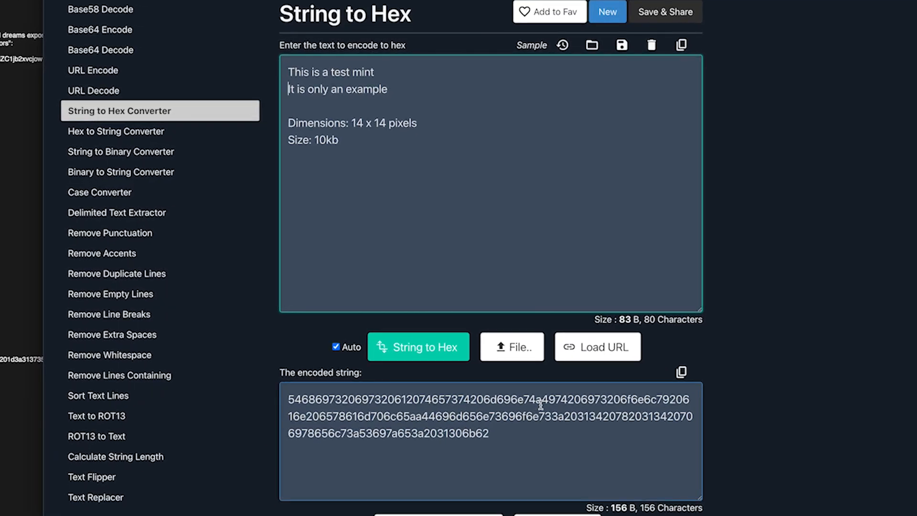
pyautogui.moveTo(540, 405); pyautogui.dragTo(538, 406)
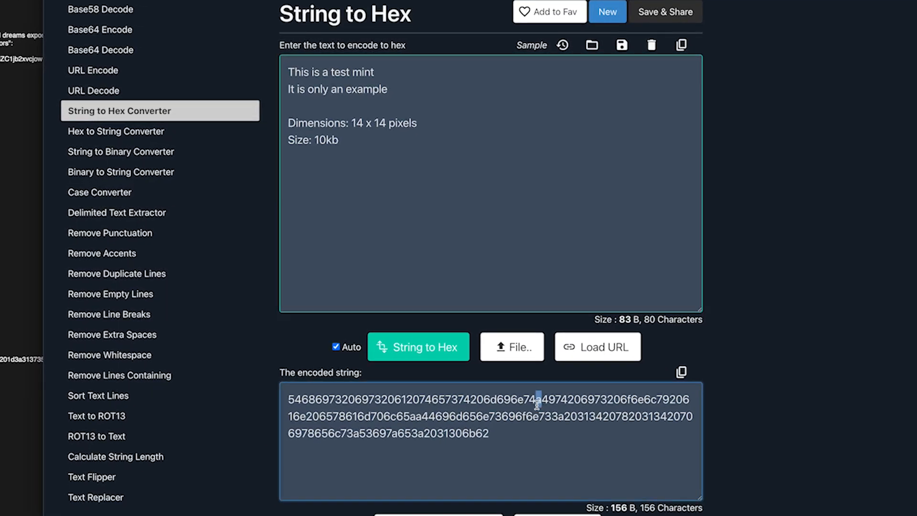
pyautogui.click(539, 404)
pyautogui.moveTo(541, 404); pyautogui.dragTo(537, 404)
pyautogui.click(288, 90)
pyautogui.press('BackSpace')
pyautogui.press('Return')
# Step: Replace the line-break codes after d696e74, 733 and 53697 with 0D0A, and after c65 with 0D0A0D0A
pyautogui.moveTo(544, 397); pyautogui.dragTo(536, 398)
pyautogui.write('0D0A')
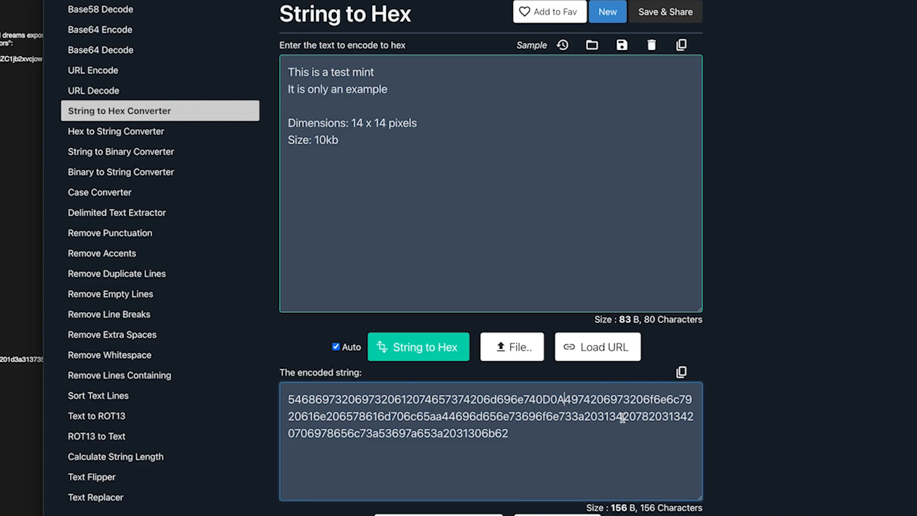
pyautogui.moveTo(442, 418); pyautogui.dragTo(430, 417)
pyautogui.write('0D0A')
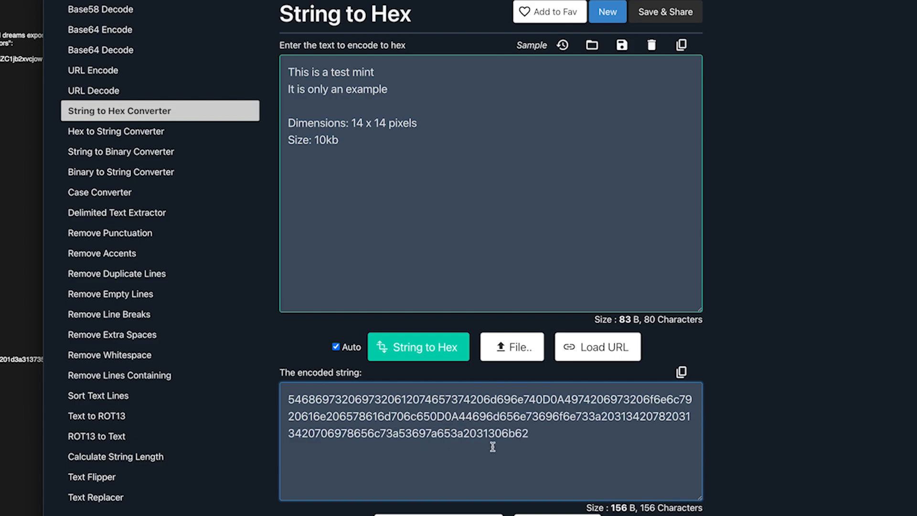
pyautogui.write('0D0A')
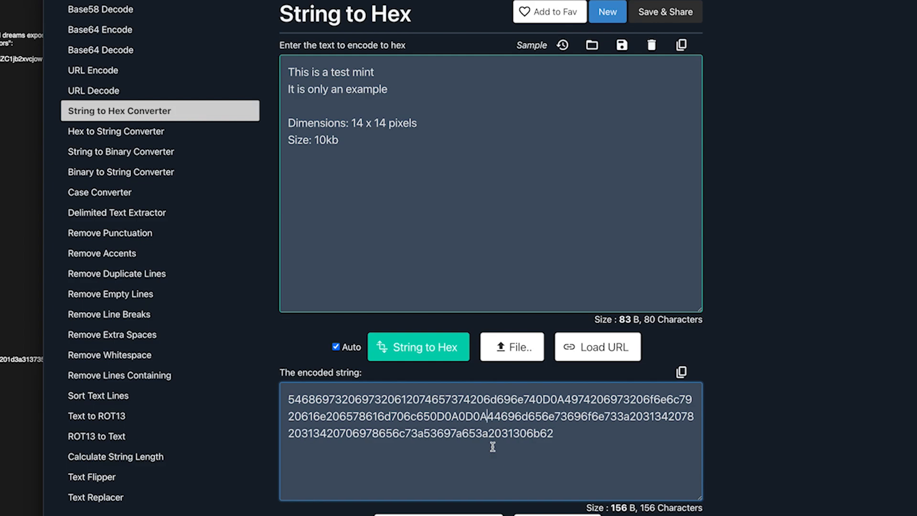
pyautogui.click(630, 417)
pyautogui.press('BackSpace')
pyautogui.write('0D0A')
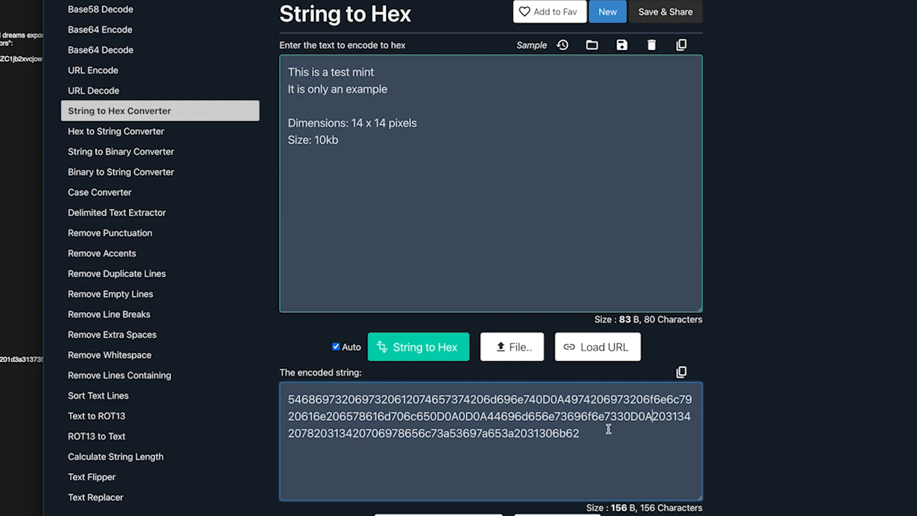
pyautogui.moveTo(490, 433); pyautogui.dragTo(484, 435)
pyautogui.write('0D0A')
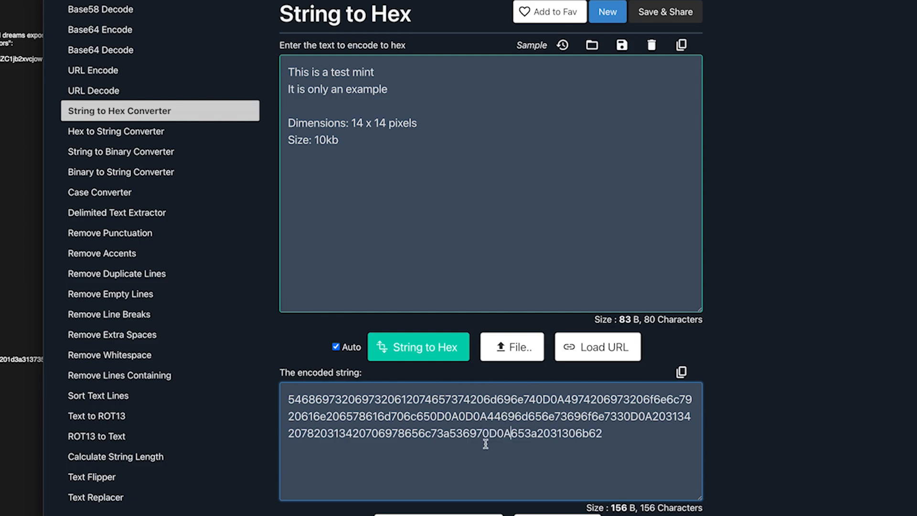
# Step: Copy the corrected hex and paste it two lines below the description in the notes
pyautogui.click(439, 515)
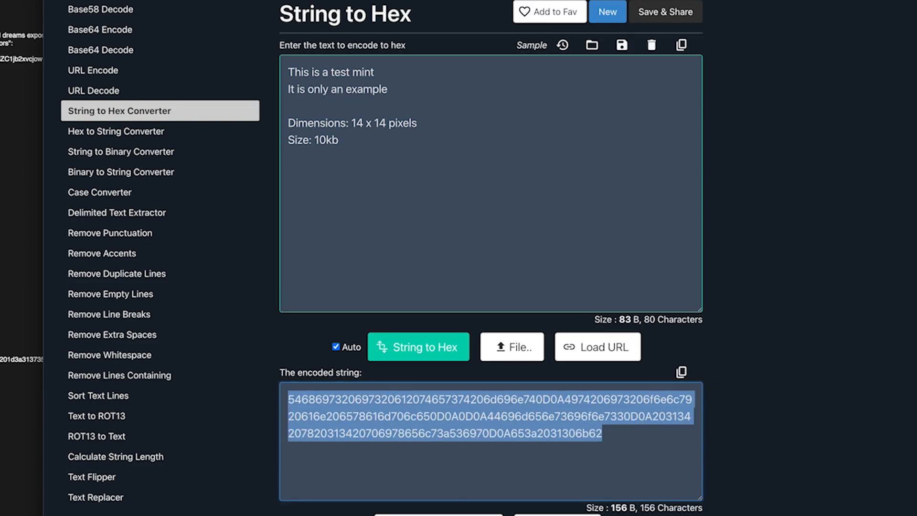
pyautogui.press('super+Tab')
pyautogui.press('Return')
pyautogui.press('Return')
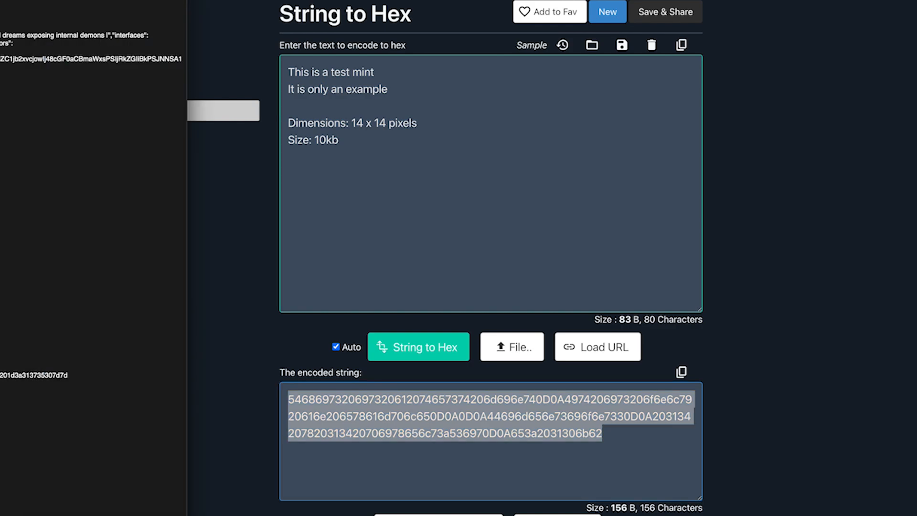
pyautogui.press('Return')
pyautogui.press('Return')
pyautogui.press('super+v')
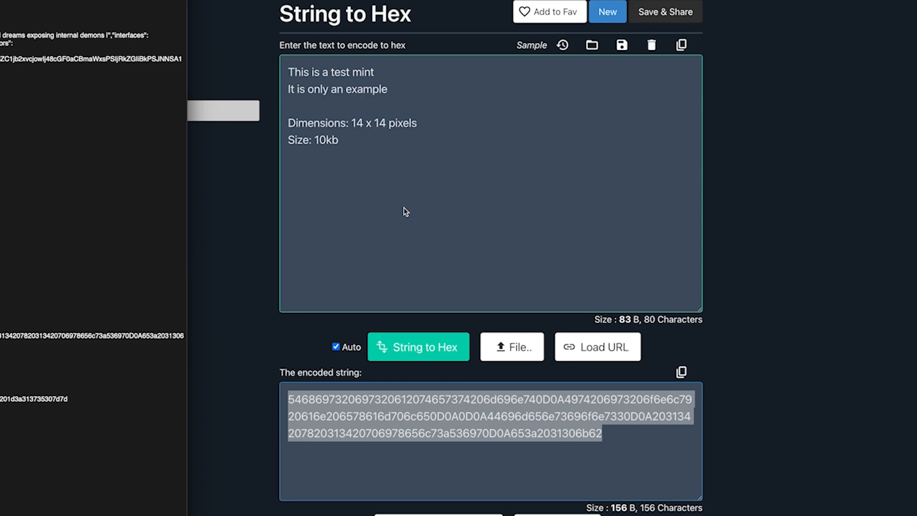
pyautogui.press('super+Tab')
pyautogui.moveTo(354, 141); pyautogui.dragTo(287, 76)
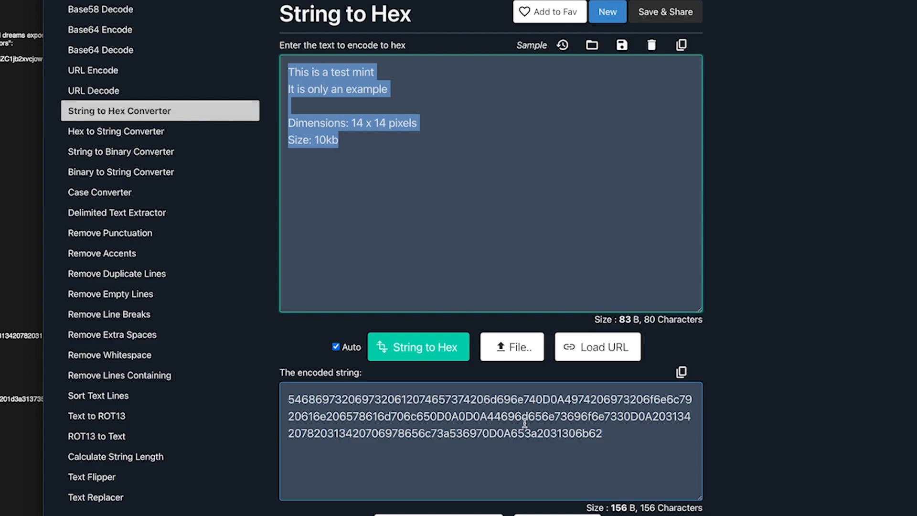
pyautogui.moveTo(534, 434); pyautogui.dragTo(537, 434)
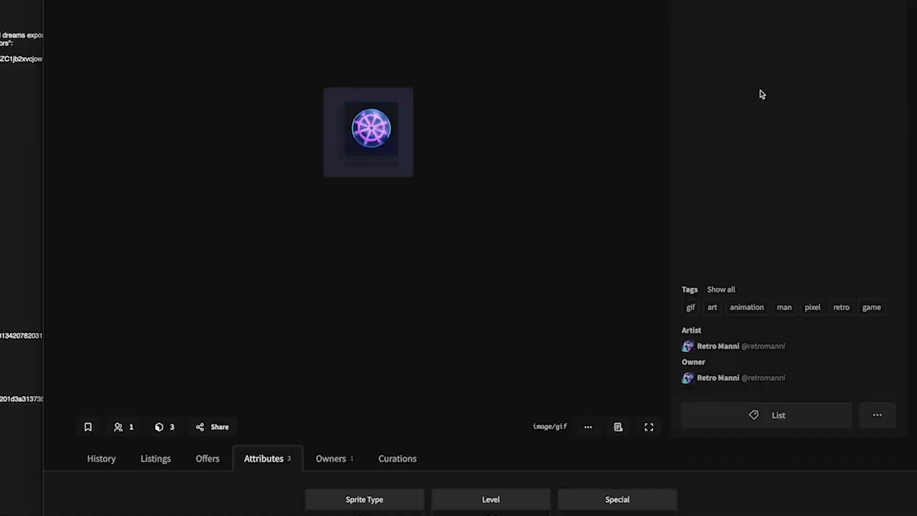
# Step: Insert blank lines before the Energy: Prana and Attack lines in the sprite description input
pyautogui.moveTo(747, 176); pyautogui.dragTo(683, 88)
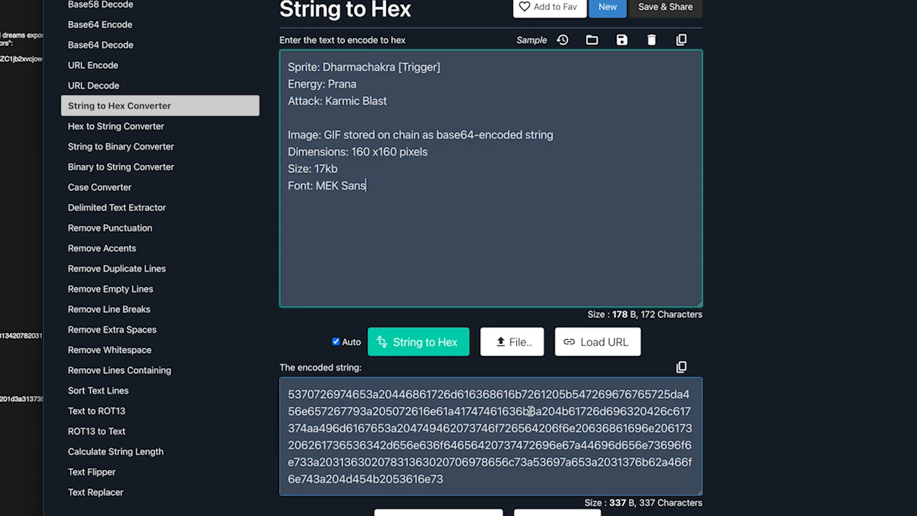
pyautogui.scroll(-1, 530, 412)
pyautogui.scroll(1, 530, 412)
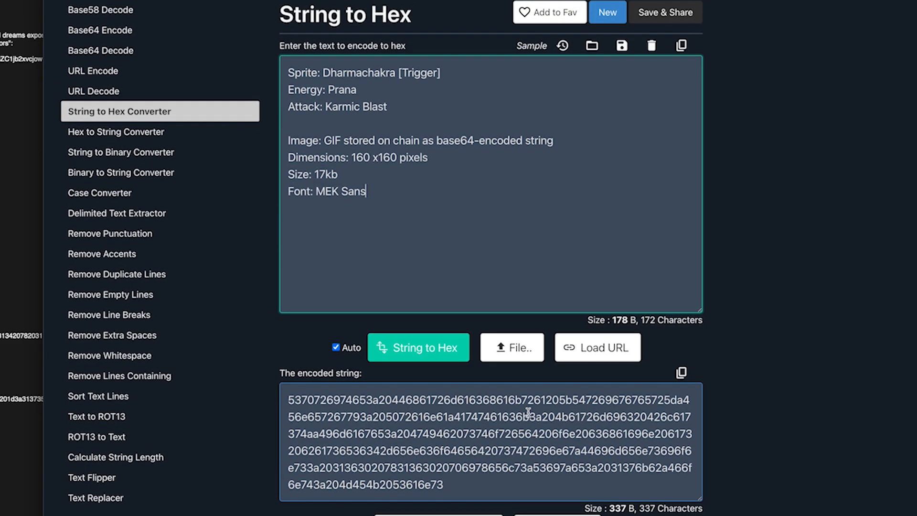
pyautogui.scroll(-1, 287, 90)
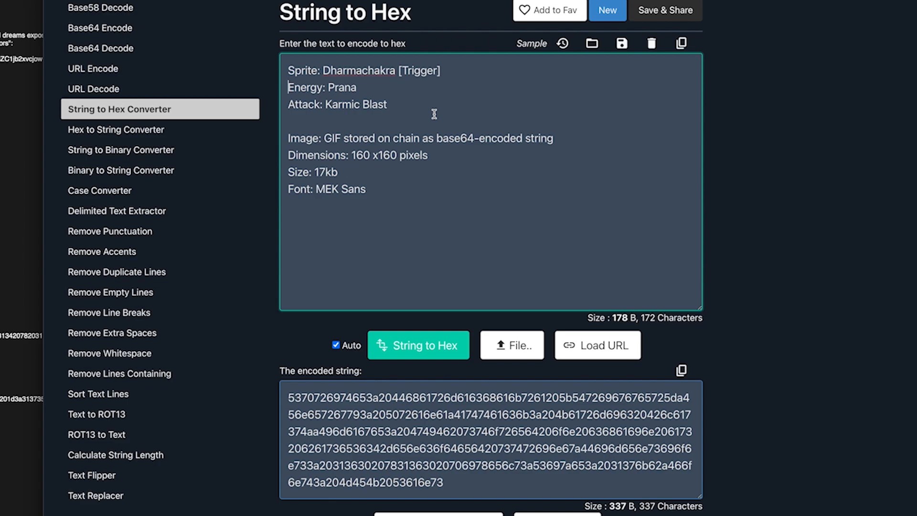
pyautogui.press('Up')
pyautogui.press('Return')
pyautogui.press('Return')
pyautogui.press('Return')
pyautogui.press('Return')
pyautogui.press('Return')
pyautogui.press('Return')
pyautogui.press('Return')
pyautogui.press('Return')
pyautogui.press('Return')
pyautogui.press('Return')
pyautogui.press('Return')
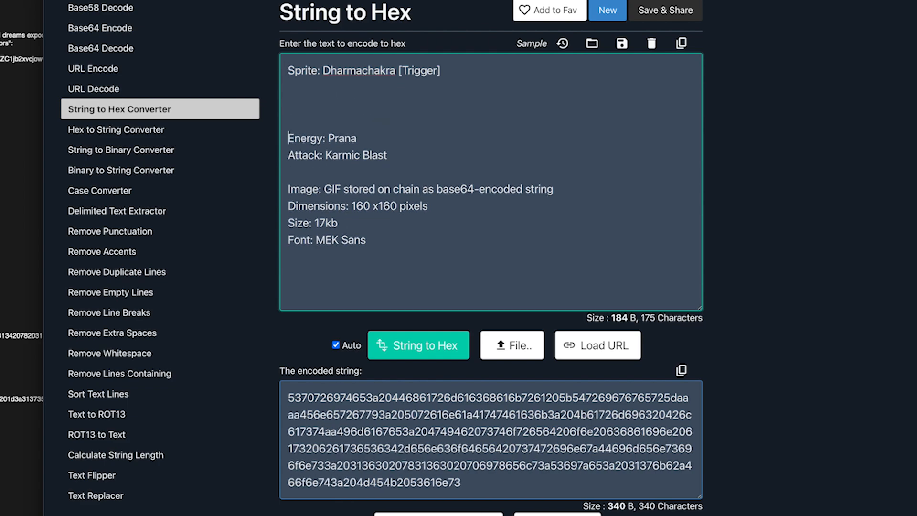
pyautogui.moveTo(346, 415); pyautogui.dragTo(289, 417)
pyautogui.click(364, 277)
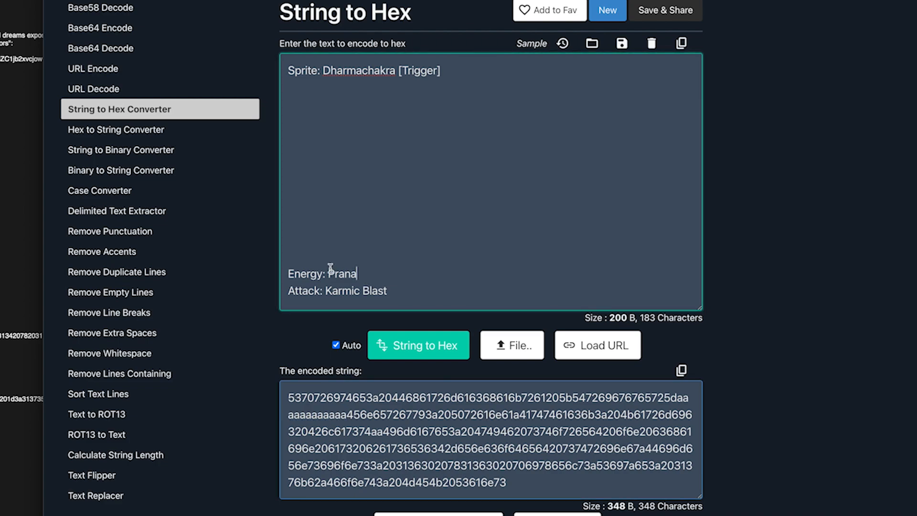
pyautogui.scroll(-3, 385, 211)
pyautogui.press('Right')
pyautogui.press('Return')
pyautogui.press('Return')
pyautogui.press('Return')
pyautogui.press('Return')
pyautogui.press('Return')
pyautogui.press('Return')
pyautogui.press('Return')
pyautogui.press('Return')
pyautogui.press('Return')
pyautogui.press('Return')
pyautogui.press('Return')
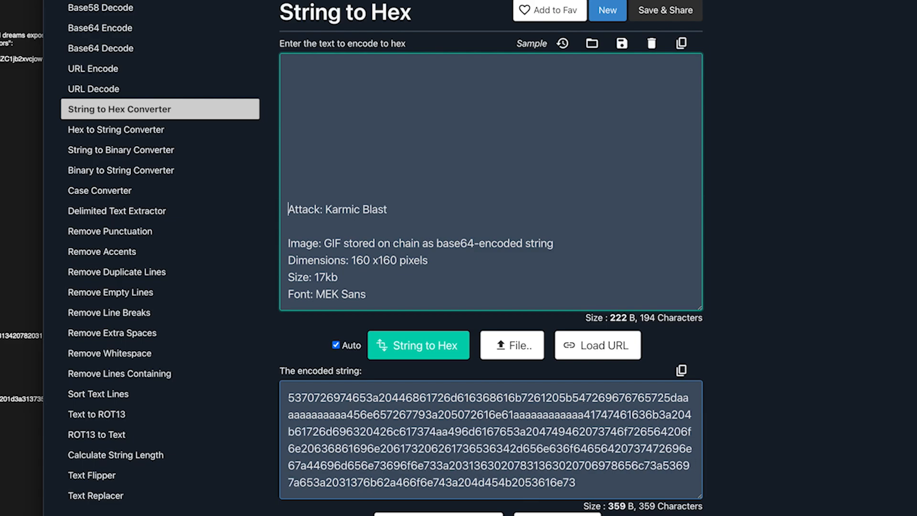
pyautogui.moveTo(566, 417); pyautogui.dragTo(514, 415)
# Step: Add blank lines after the Attack line and enlarge the hex output box
pyautogui.click(362, 170)
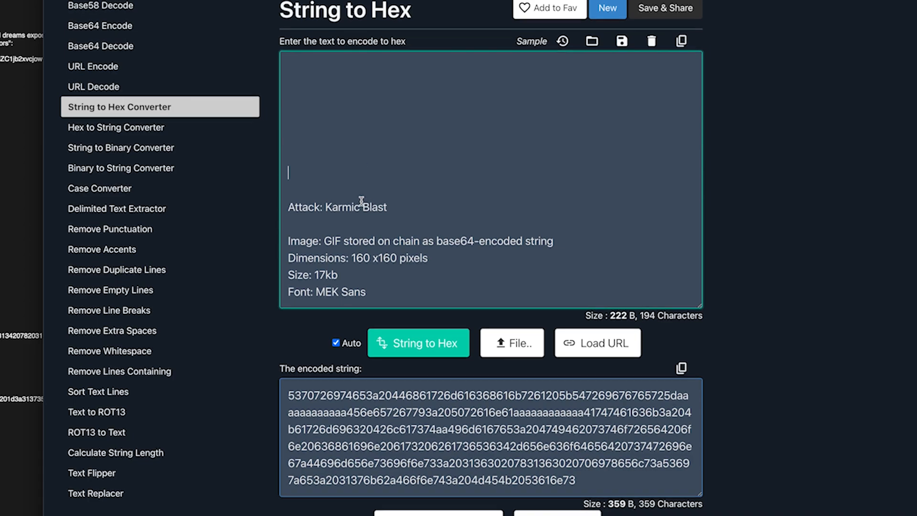
pyautogui.scroll(-2, 361, 200)
pyautogui.click(365, 122)
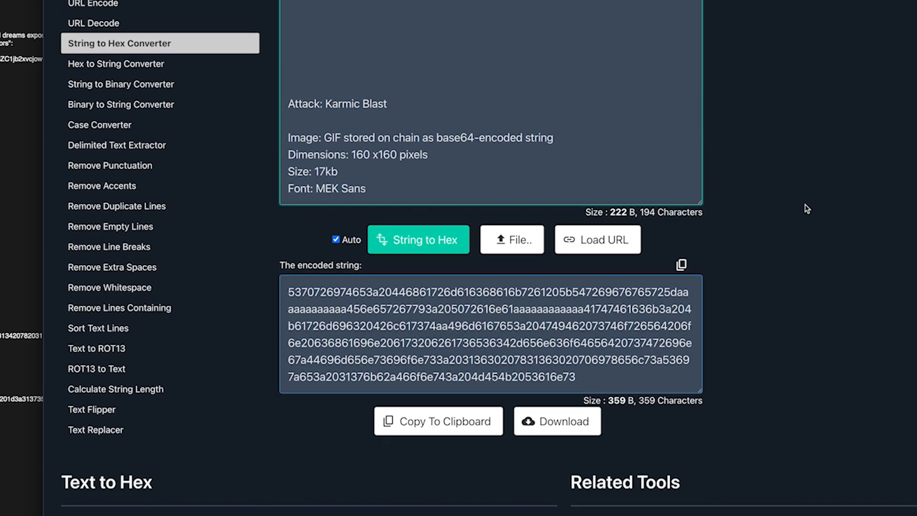
pyautogui.press('Return')
pyautogui.press('Return')
pyautogui.press('Return')
pyautogui.press('Return')
pyautogui.press('Return')
pyautogui.press('Return')
pyautogui.press('Return')
pyautogui.press('Return')
pyautogui.press('Return')
pyautogui.press('Return')
pyautogui.press('Return')
pyautogui.press('Return')
pyautogui.press('Return')
pyautogui.press('Return')
pyautogui.press('Return')
pyautogui.press('Return')
pyautogui.press('Return')
pyautogui.press('Return')
pyautogui.press('Return')
pyautogui.press('Return')
pyautogui.press('Return')
pyautogui.press('Return')
pyautogui.press('Return')
pyautogui.press('Return')
pyautogui.press('Return')
pyautogui.press('Return')
pyautogui.press('Return')
pyautogui.press('Return')
pyautogui.press('Return')
pyautogui.press('Return')
pyautogui.press('Return')
pyautogui.press('Return')
pyautogui.press('Return')
pyautogui.press('Return')
pyautogui.press('Return')
pyautogui.press('Return')
pyautogui.press('Return')
pyautogui.press('Return')
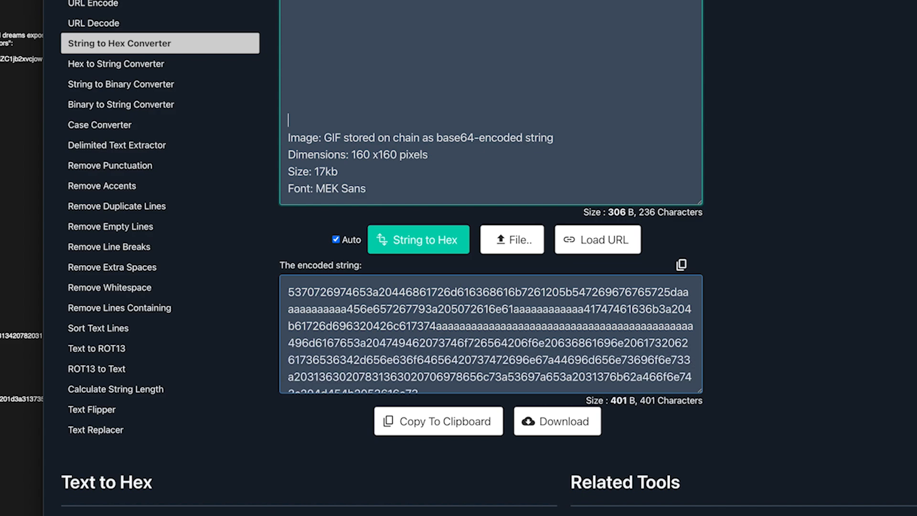
pyautogui.press('Return')
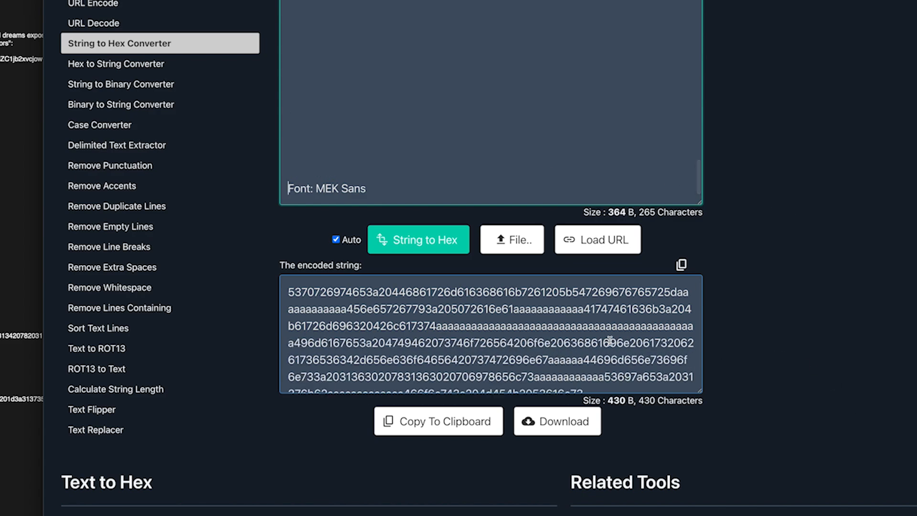
pyautogui.moveTo(700, 391); pyautogui.dragTo(700, 470)
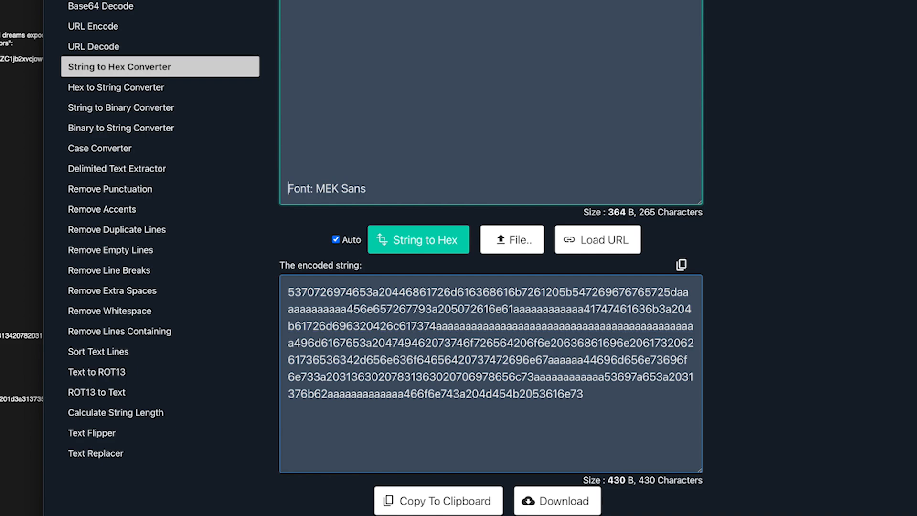
# Step: Select the entire 430-character hex output of the sprite description
pyautogui.press('super+Tab')
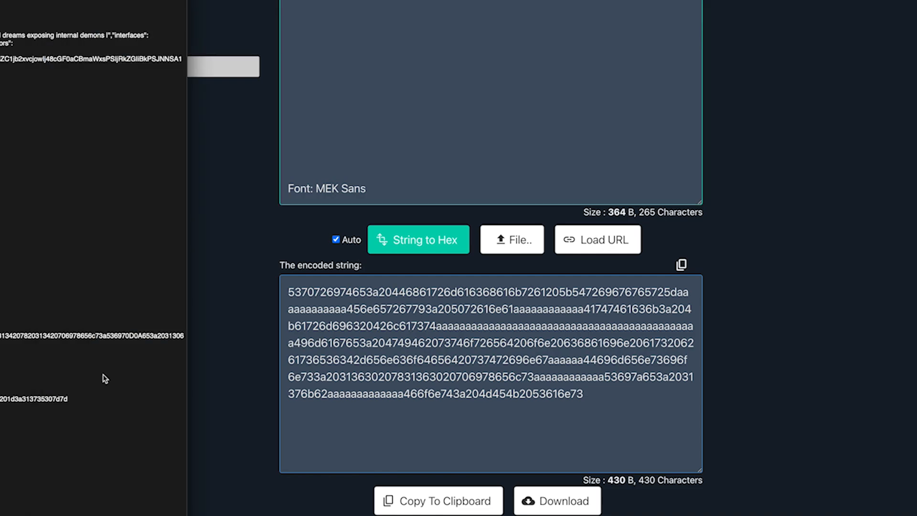
pyautogui.click(666, 306)
pyautogui.moveTo(677, 293); pyautogui.dragTo(347, 308)
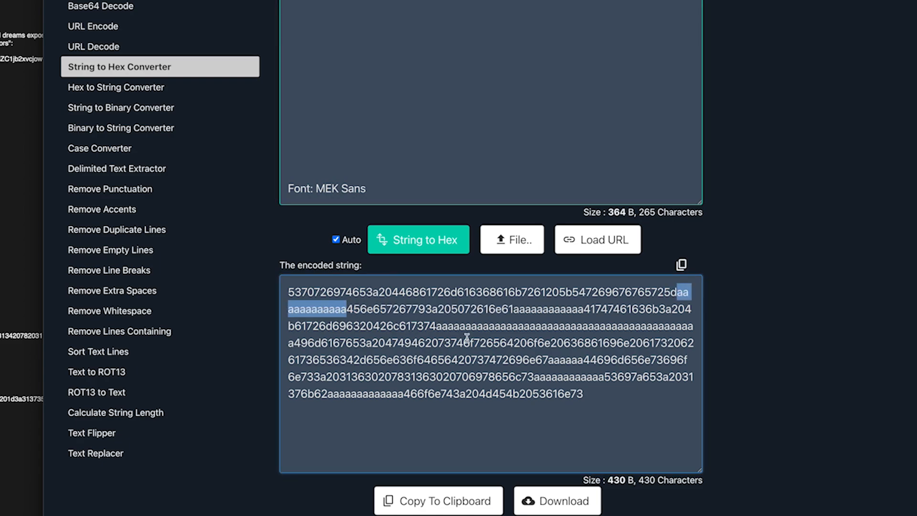
pyautogui.scroll(2, 770, 345)
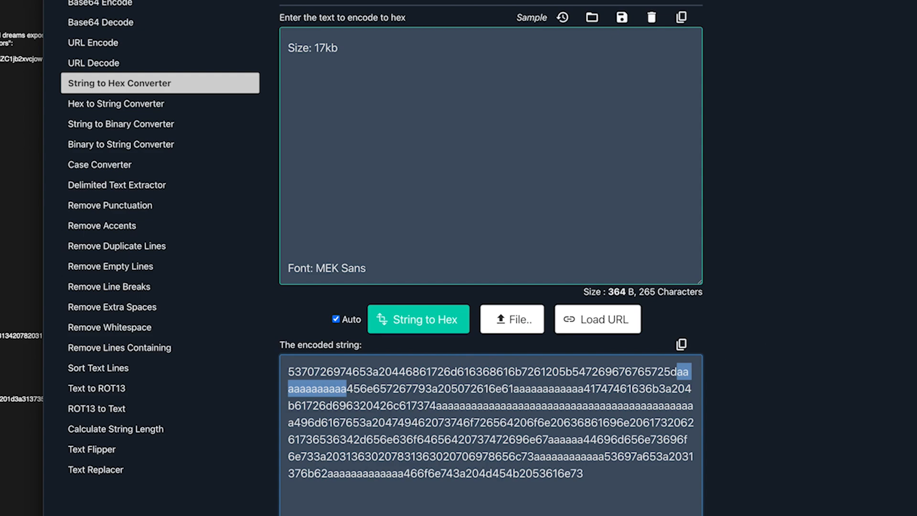
pyautogui.click(553, 430)
pyautogui.hotkey('ctrl', 'a')
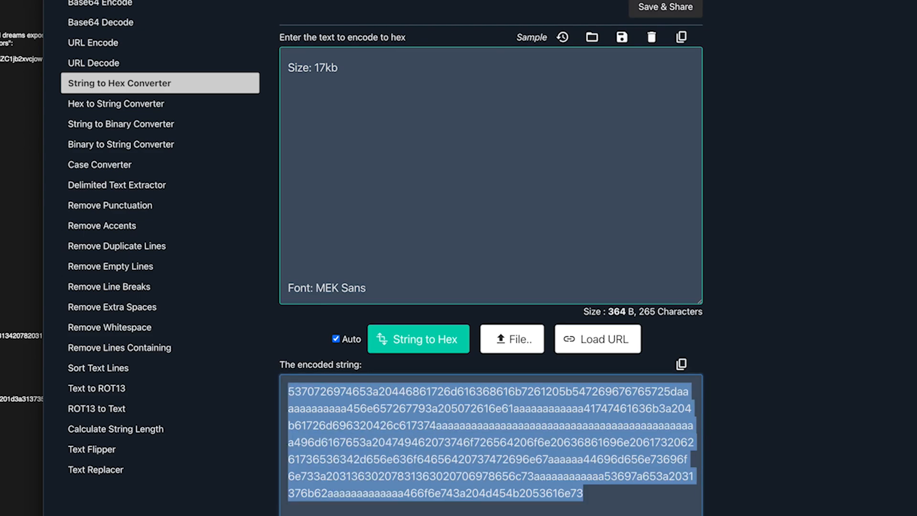
pyautogui.scroll(-1, 124, 113)
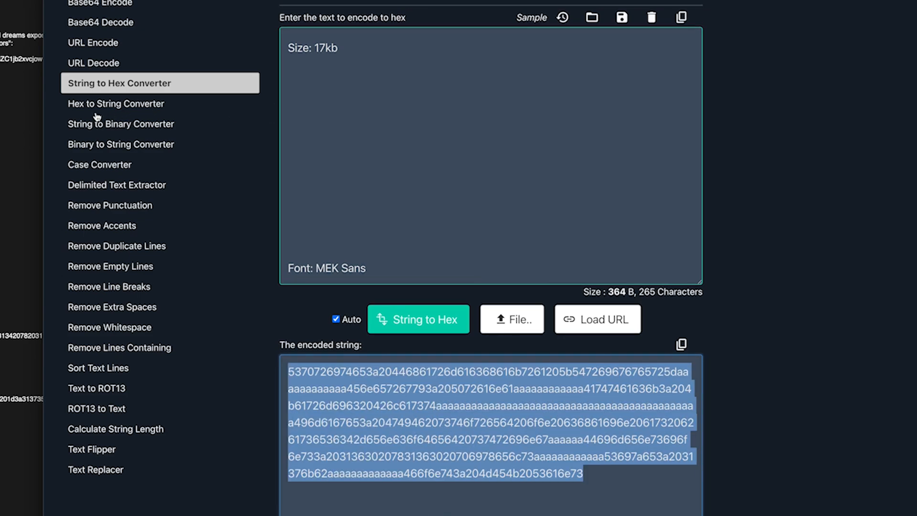
# Step: Paste the hex into Hex to String Converter and enlarge its input and output areas
pyautogui.click(124, 106)
pyautogui.hotkey('ctrl', 'v')
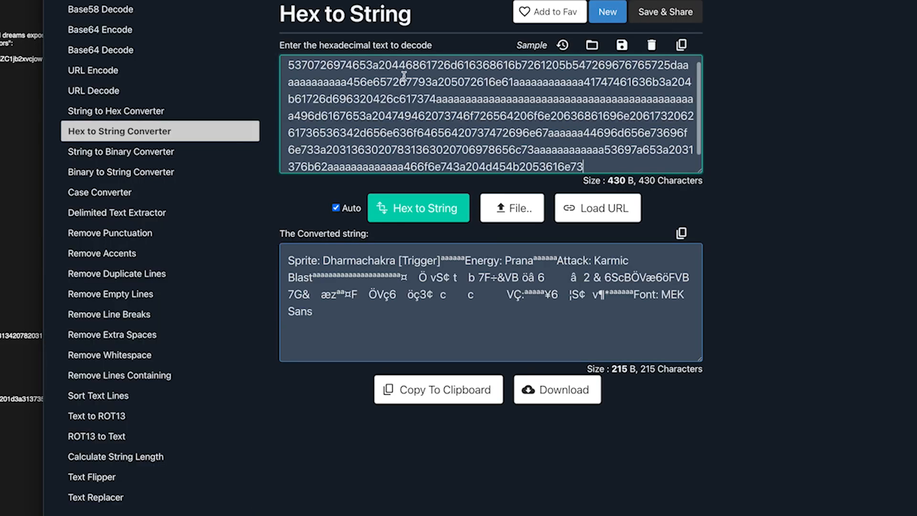
pyautogui.moveTo(698, 360); pyautogui.dragTo(699, 504)
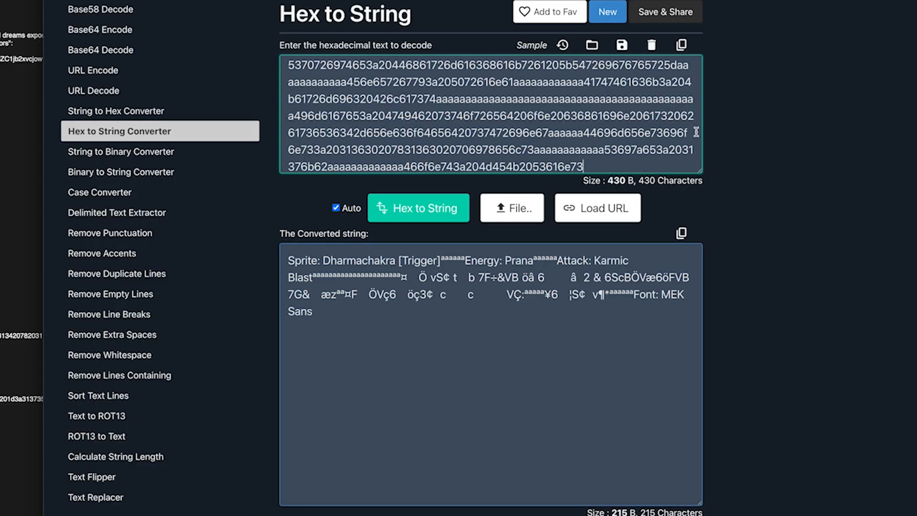
pyautogui.moveTo(700, 171); pyautogui.dragTo(688, 239)
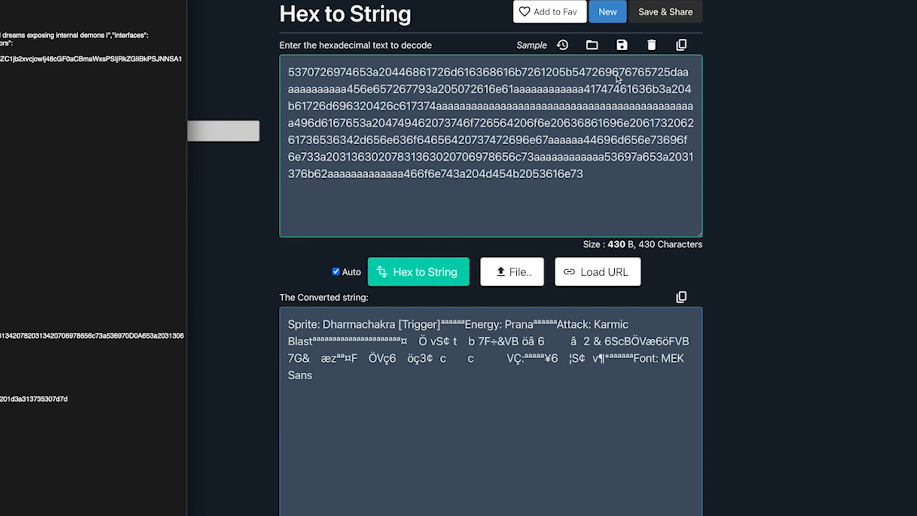
# Step: Replace each of the six runs of a's with 0D0A, using 0D0A0D0A after Blast
pyautogui.moveTo(677, 72); pyautogui.dragTo(344, 89)
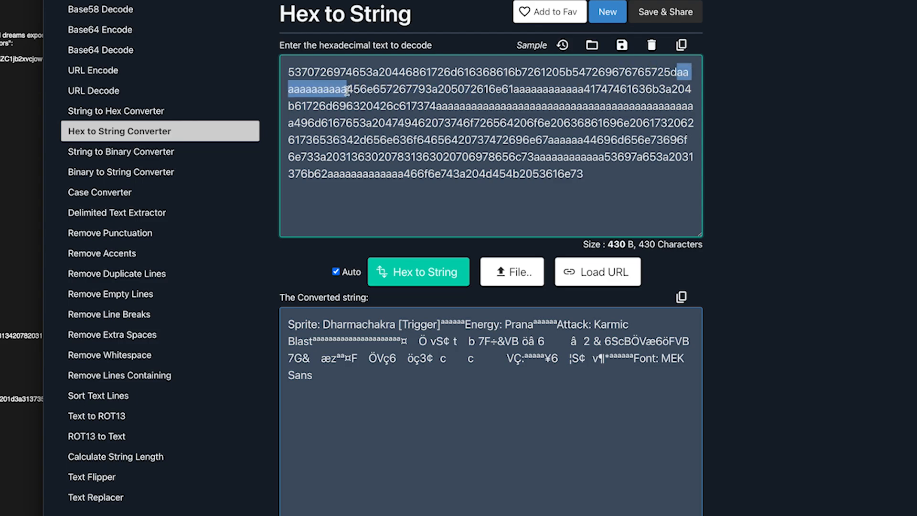
pyautogui.write('0D0A')
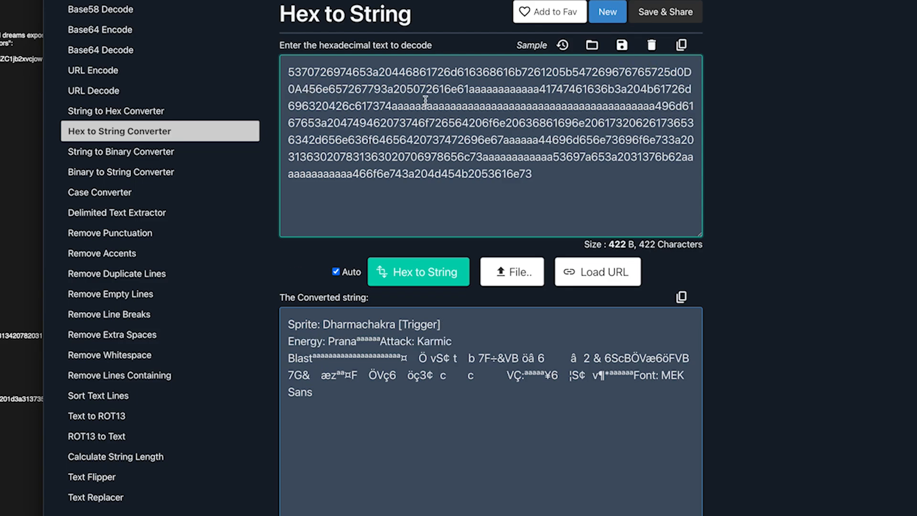
pyautogui.moveTo(469, 89); pyautogui.dragTo(539, 89)
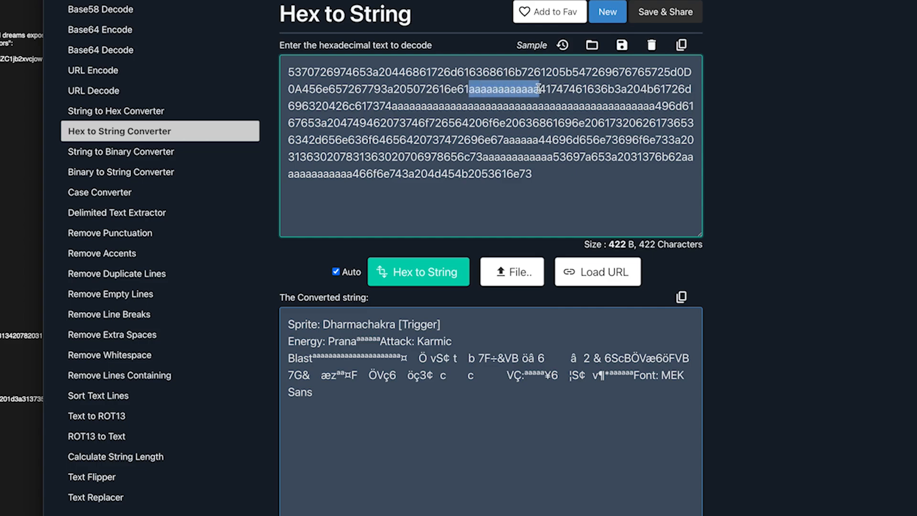
pyautogui.write('0D0A')
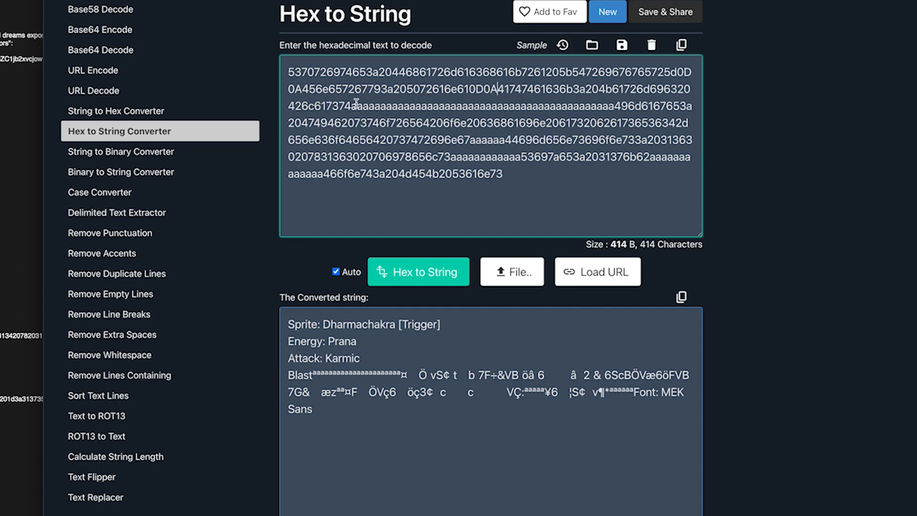
pyautogui.moveTo(351, 106); pyautogui.dragTo(612, 109)
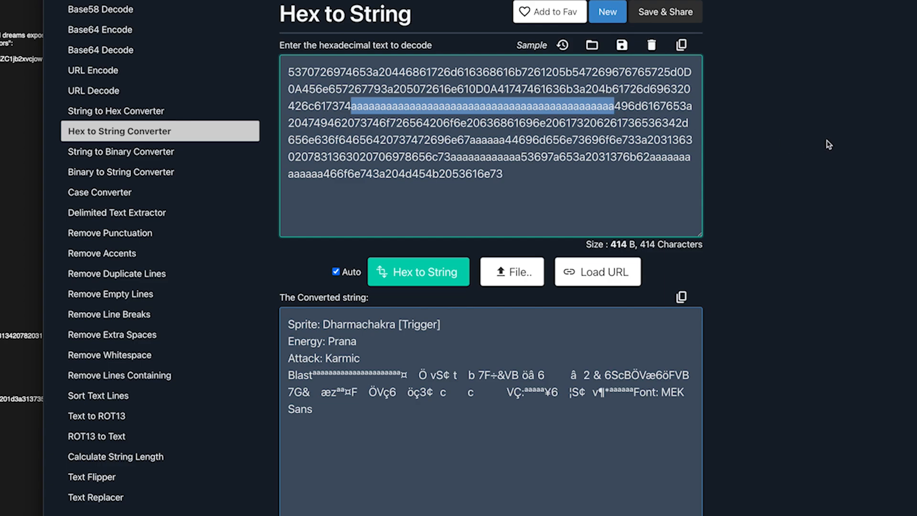
pyautogui.write('0D0A0D0A')
pyautogui.moveTo(669, 124); pyautogui.dragTo(295, 140)
pyautogui.write('0D0A')
pyautogui.moveTo(635, 140); pyautogui.dragTo(308, 156)
pyautogui.write('0D0A')
pyautogui.moveTo(389, 156); pyautogui.dragTo(490, 157)
pyautogui.write('0D0A')
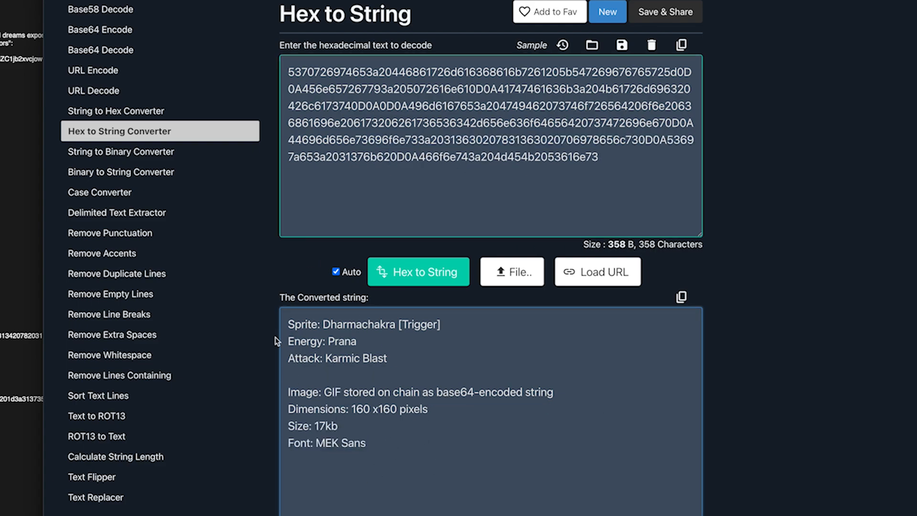
# Step: Select the whole corrected hex string and carry it over to the notes
pyautogui.moveTo(615, 157); pyautogui.dragTo(267, 71)
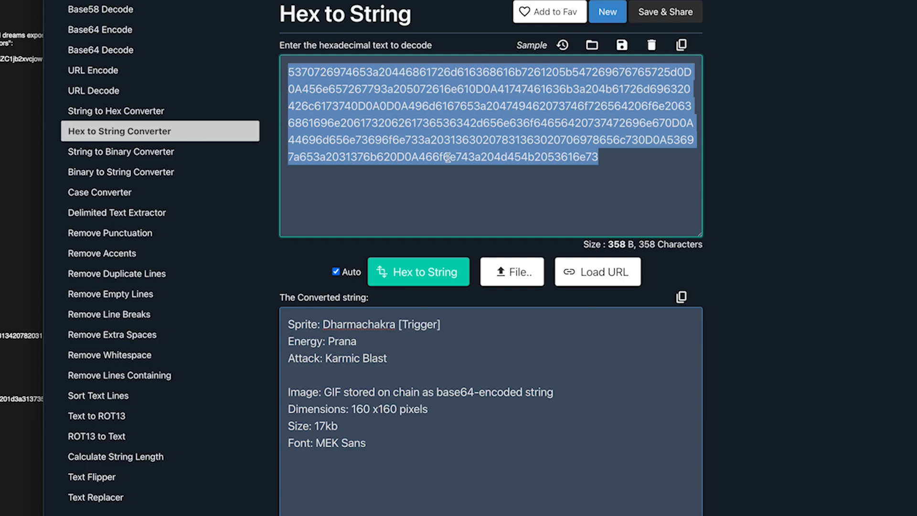
pyautogui.press('super+Tab')
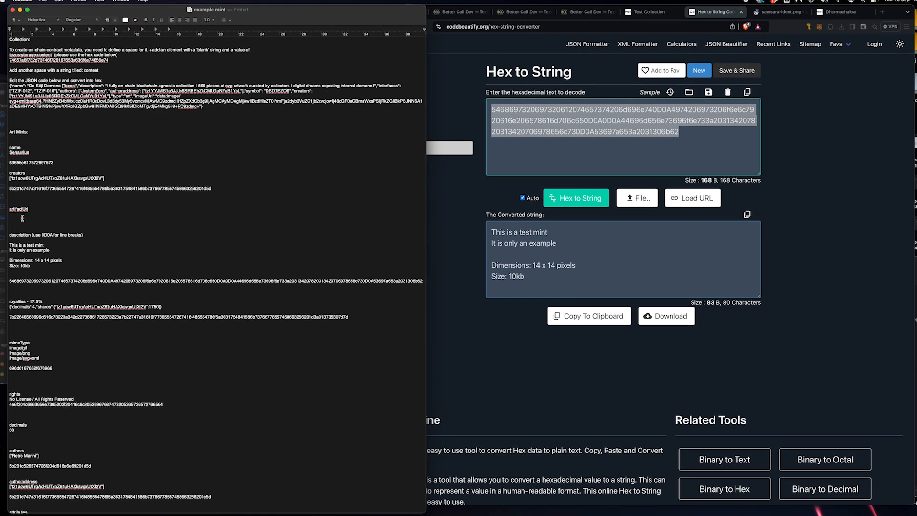
pyautogui.click(811, 102)
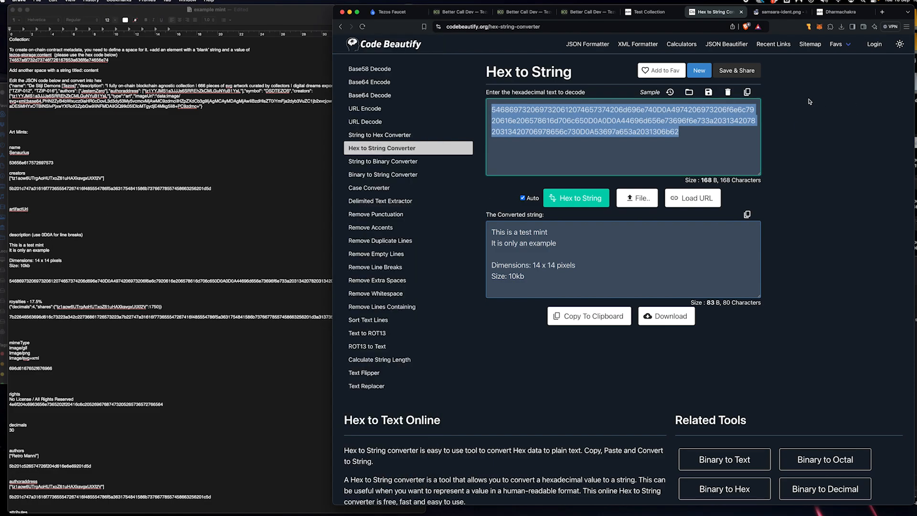
pyautogui.click(694, 134)
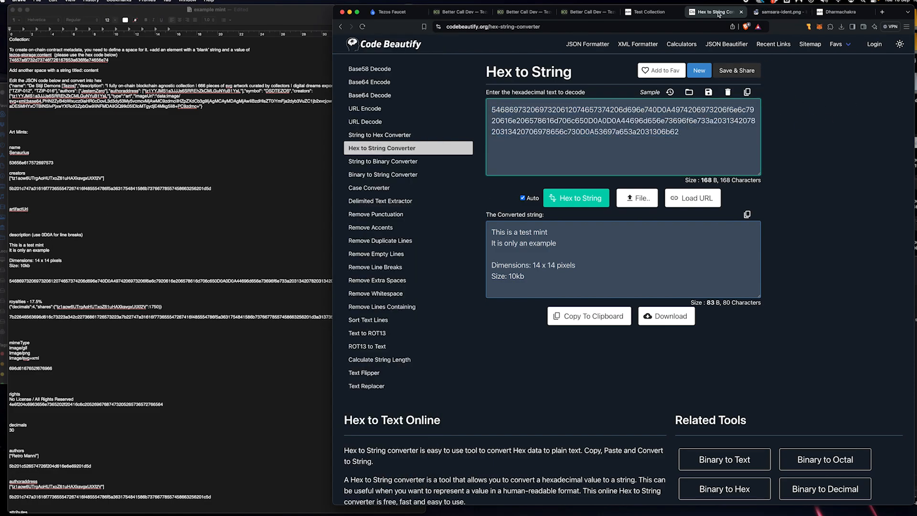
# Step: Switch to Ezgif's Image to Data URI tab and open images › Sentaurius in Finder
pyautogui.click(778, 15)
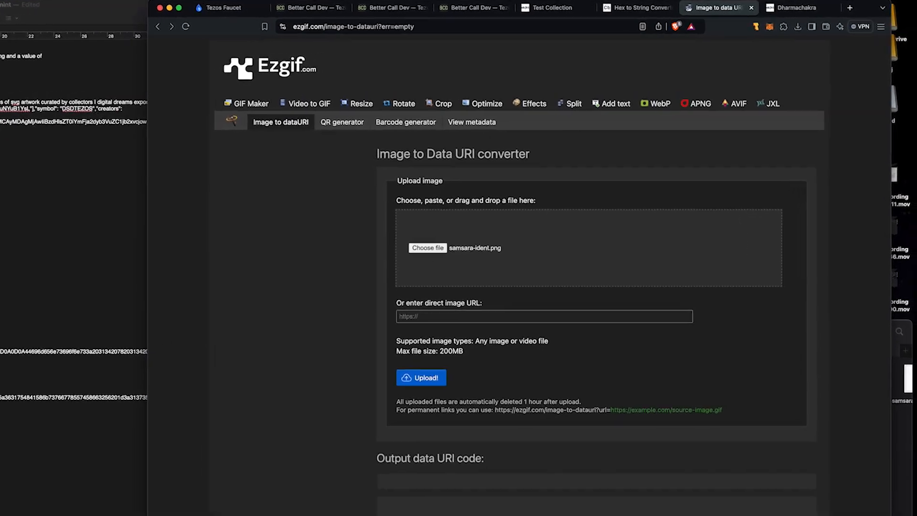
pyautogui.press('super+Tab')
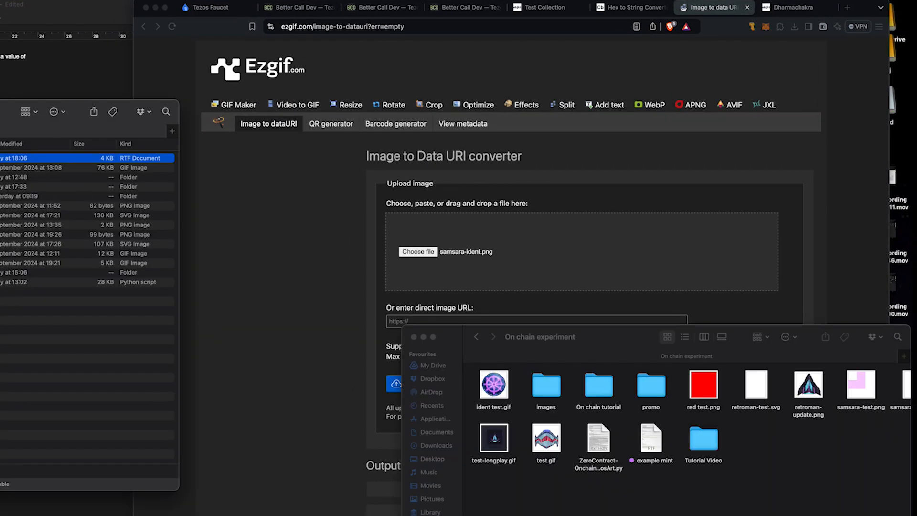
pyautogui.moveTo(590, 340); pyautogui.dragTo(0, 260)
pyautogui.hscroll(2, 123, 382)
pyautogui.hscroll(-2, 126, 383)
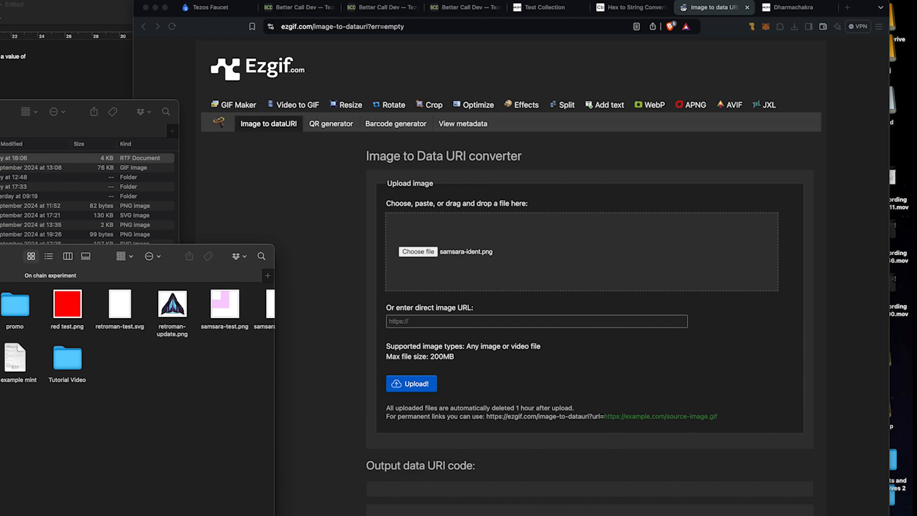
pyautogui.doubleClick(0, 305)
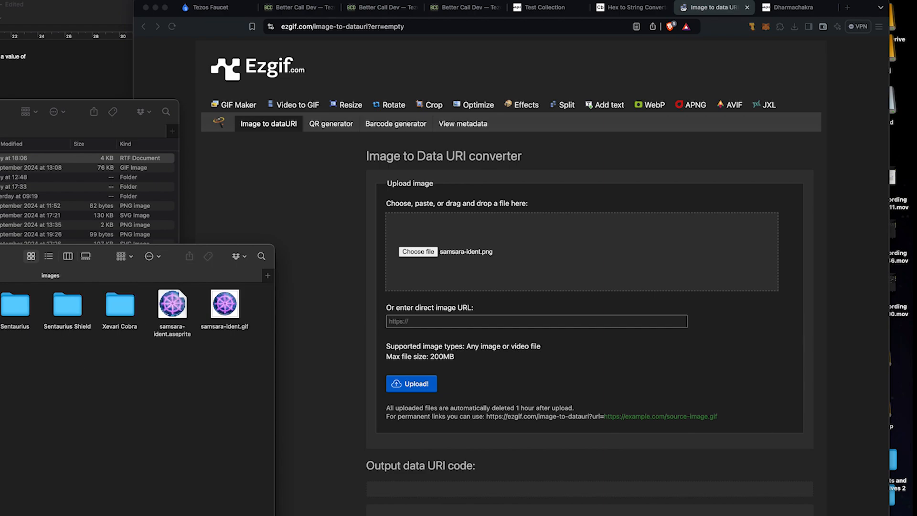
pyautogui.doubleClick(18, 308)
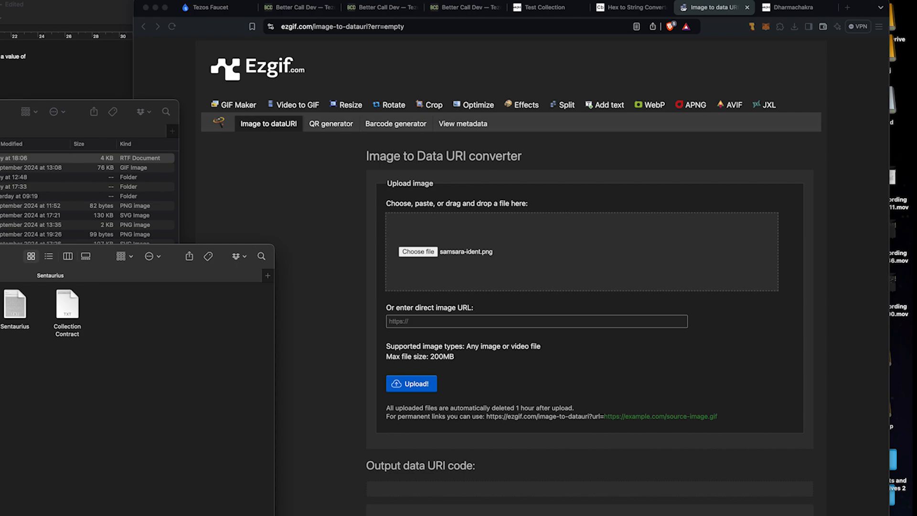
# Step: Upload Sentaurius.gif to Ezgif and convert it to a data URI with Include tags set to Nothing
pyautogui.moveTo(1, 369); pyautogui.dragTo(521, 255)
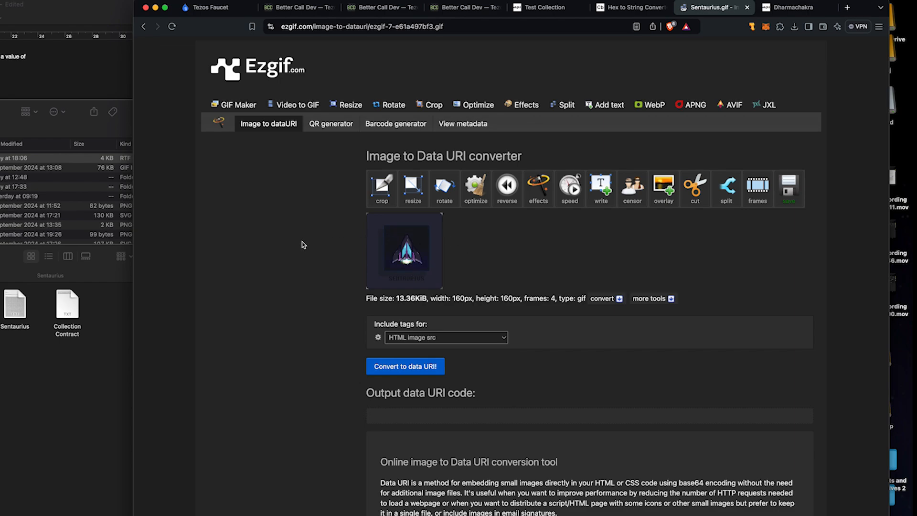
pyautogui.click(439, 338)
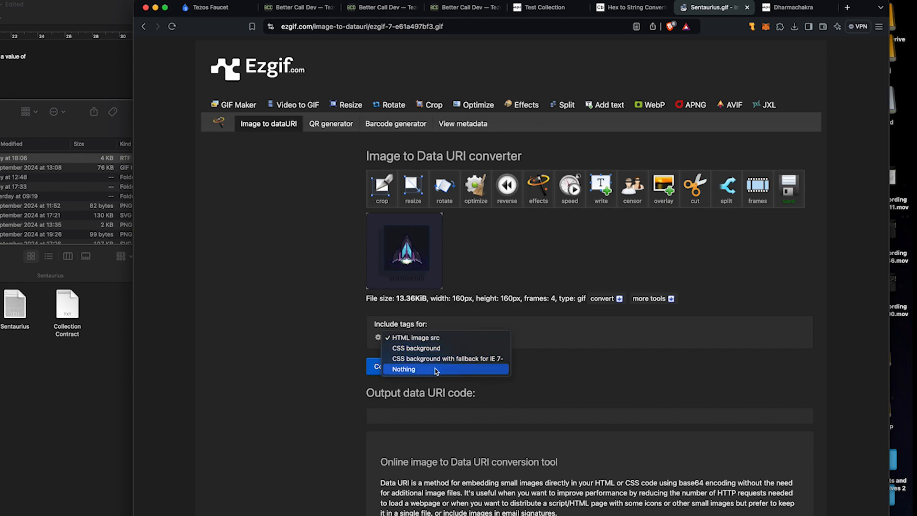
pyautogui.click(436, 370)
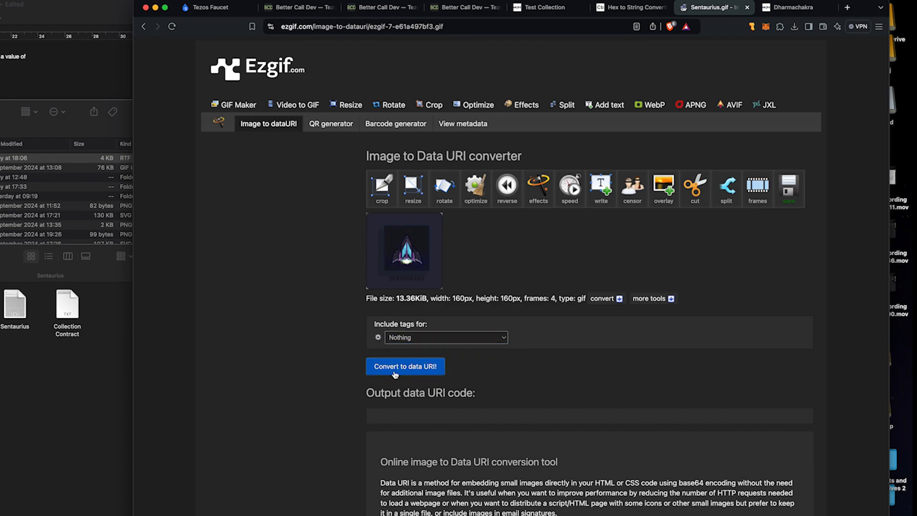
pyautogui.click(395, 370)
# Step: Select the entire data URI output and place the cursor on the empty line under artifactUri in the notes
pyautogui.scroll(-5, 315, 344)
pyautogui.click(654, 341)
pyautogui.press('super+a')
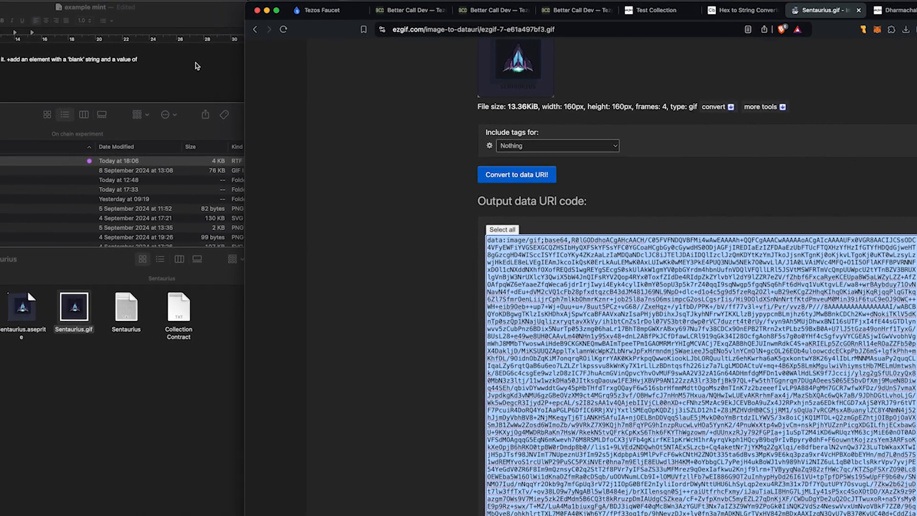
pyautogui.click(87, 63)
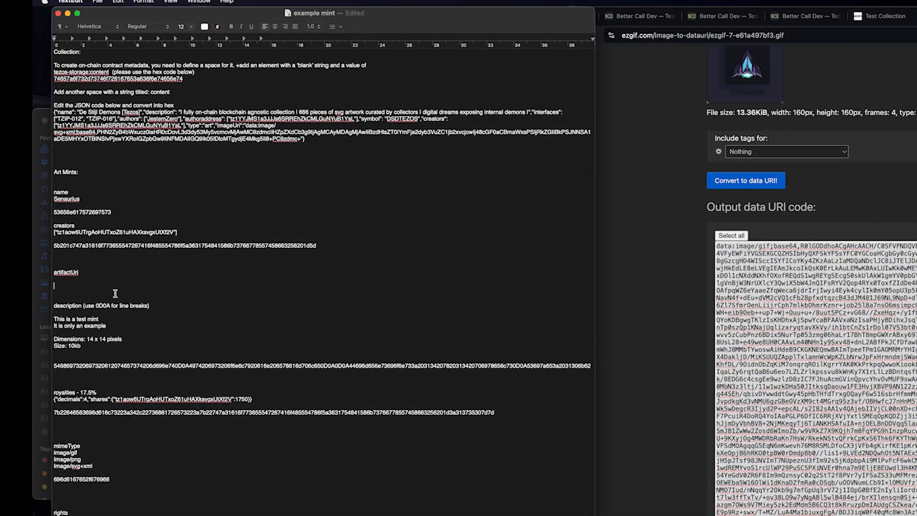
pyautogui.click(79, 283)
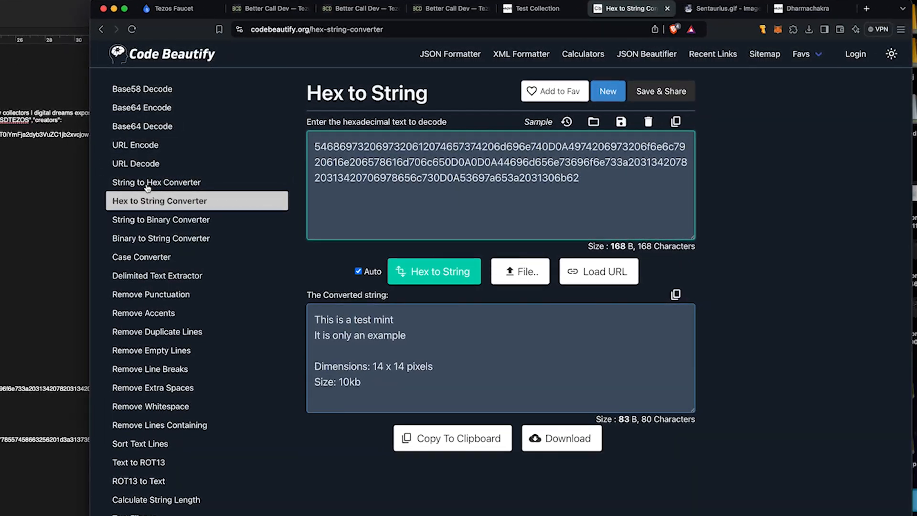
# Step: Encode the data URI as hex in Code Beautify's String to Hex and copy the result
pyautogui.click(148, 185)
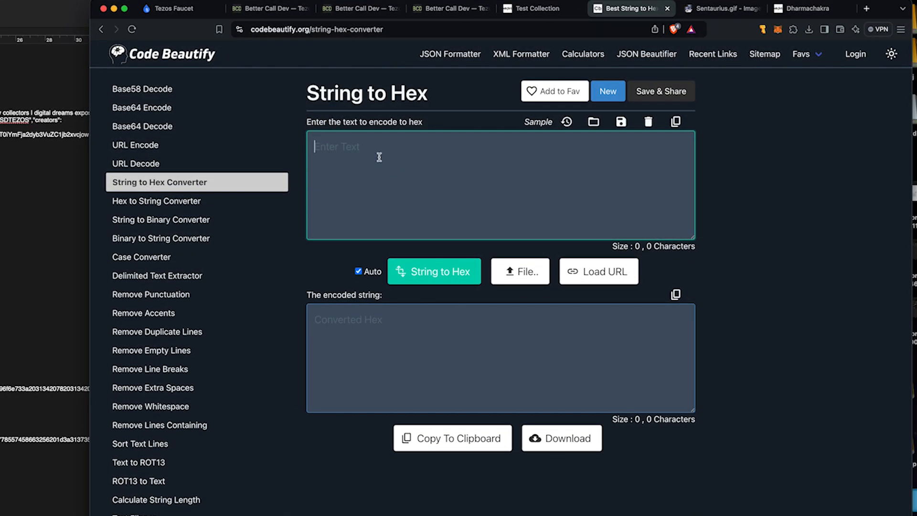
pyautogui.press('super+v')
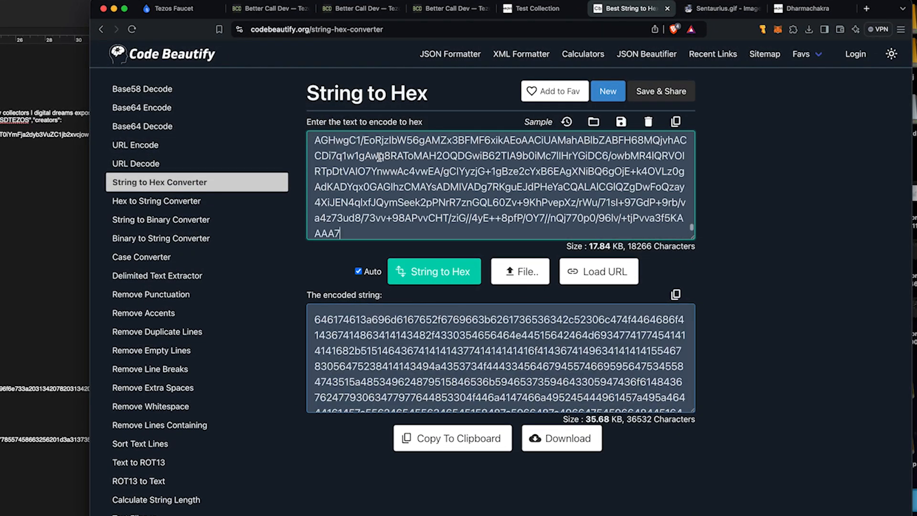
pyautogui.click(469, 442)
# Step: Paste the hex-encoded data URI under artifactUri in the example mint notes
pyautogui.hotkey('ctrl', 'Left')
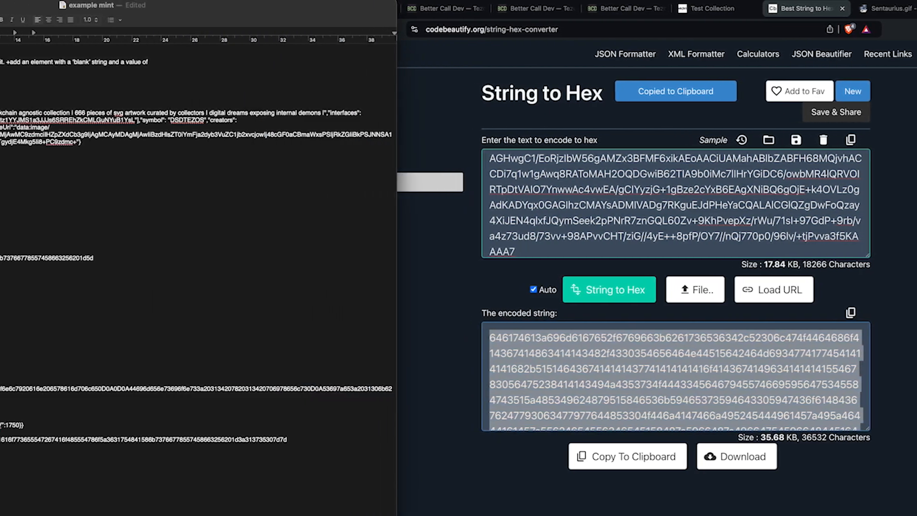
pyautogui.press('super+v')
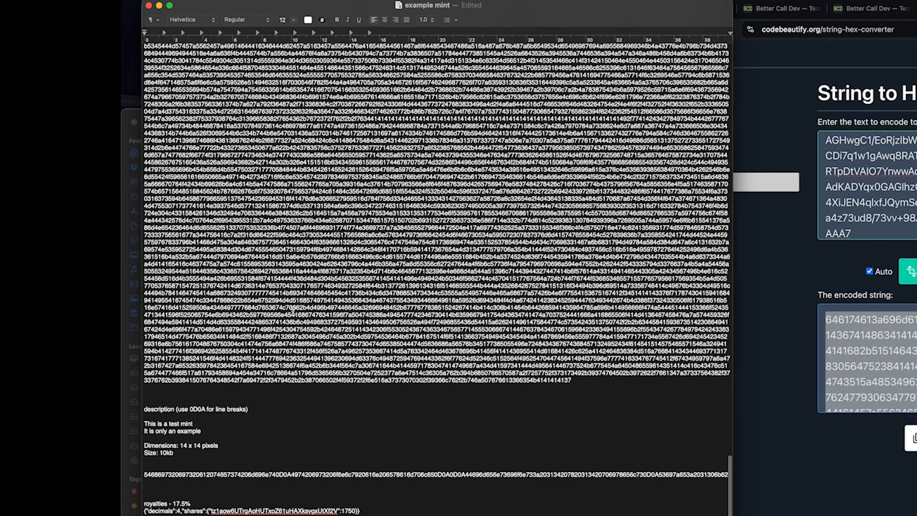
pyautogui.scroll(-15, 511, 401)
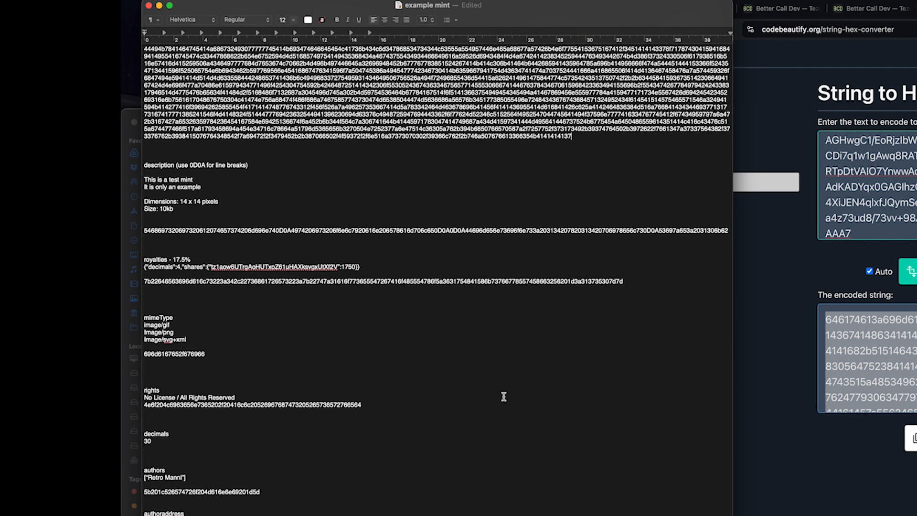
pyautogui.scroll(15, 504, 397)
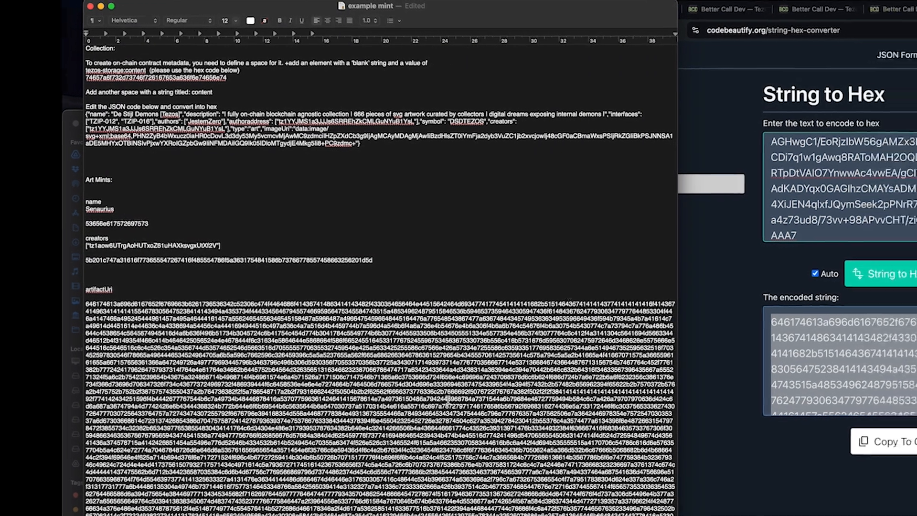
pyautogui.click(773, 8)
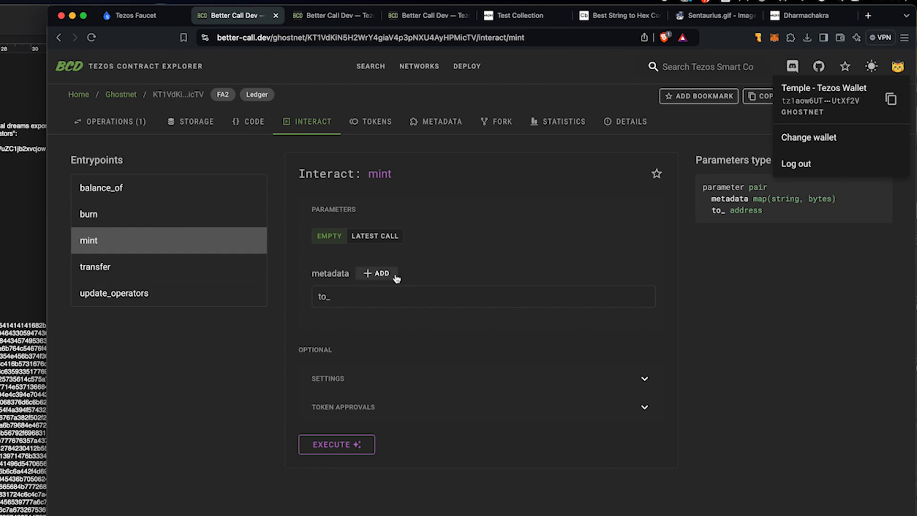
# Step: Fill the to_ recipient field with the connected wallet's address
pyautogui.click(853, 259)
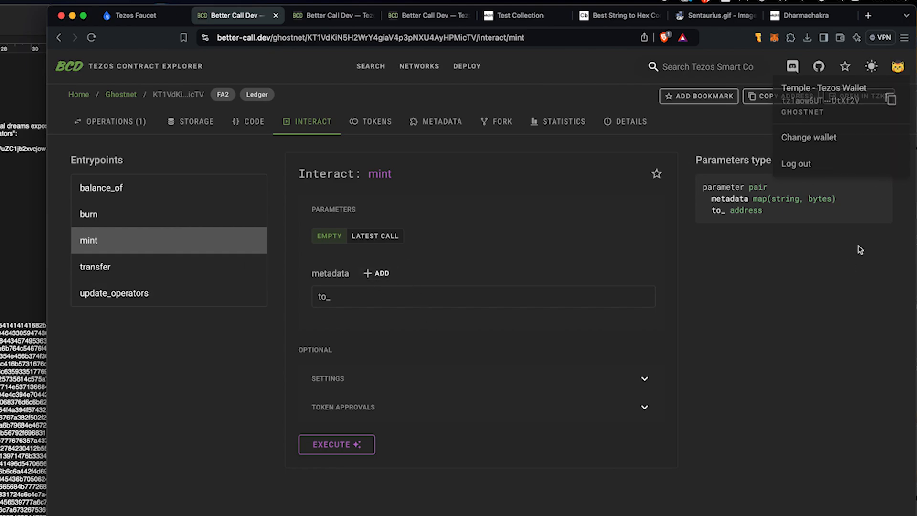
pyautogui.click(896, 71)
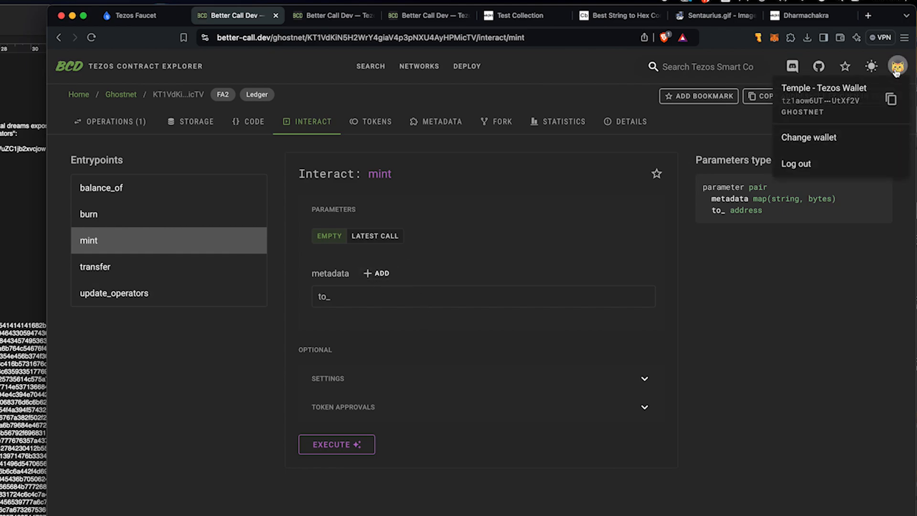
pyautogui.click(892, 100)
pyautogui.click(395, 297)
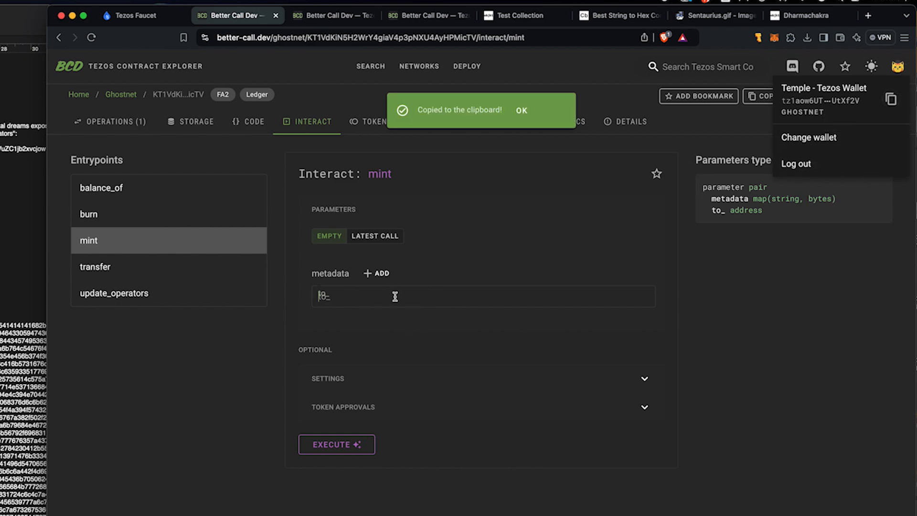
pyautogui.press('super+v')
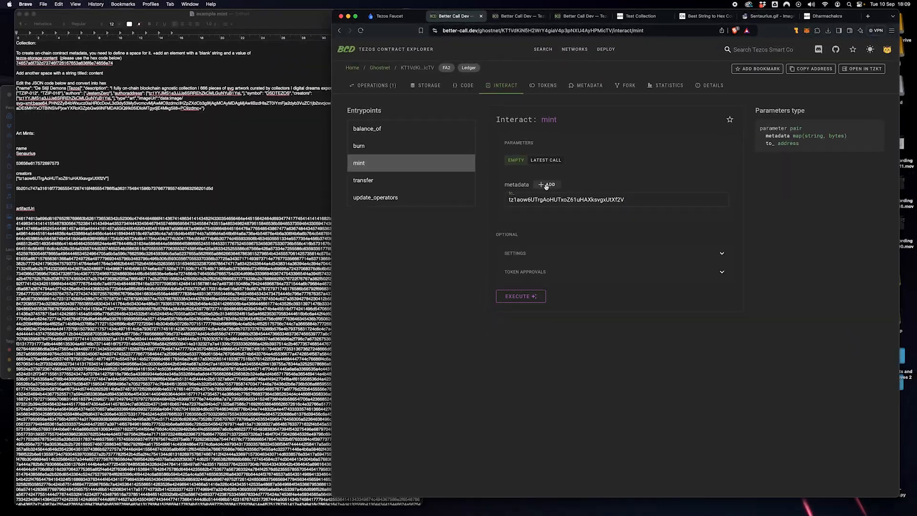
# Step: Add a name metadata entry with its hex value pasted from the notes
pyautogui.click(383, 271)
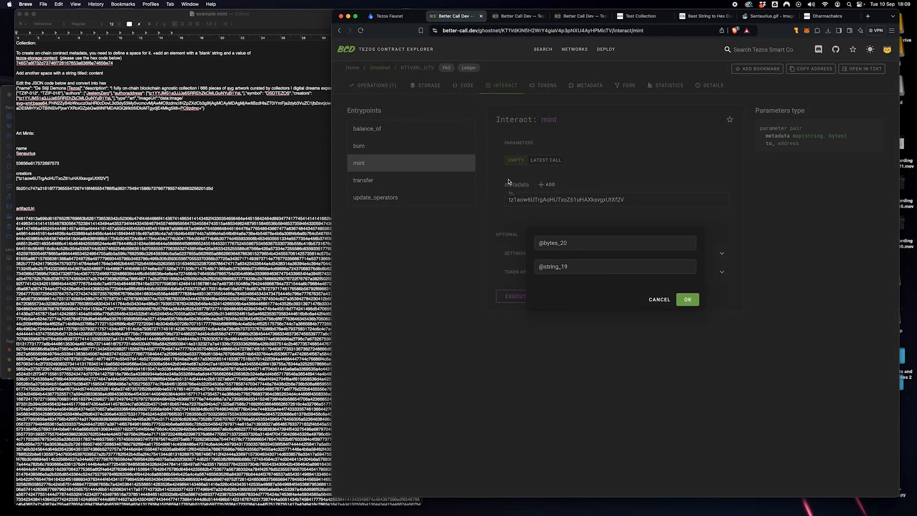
pyautogui.click(21, 149)
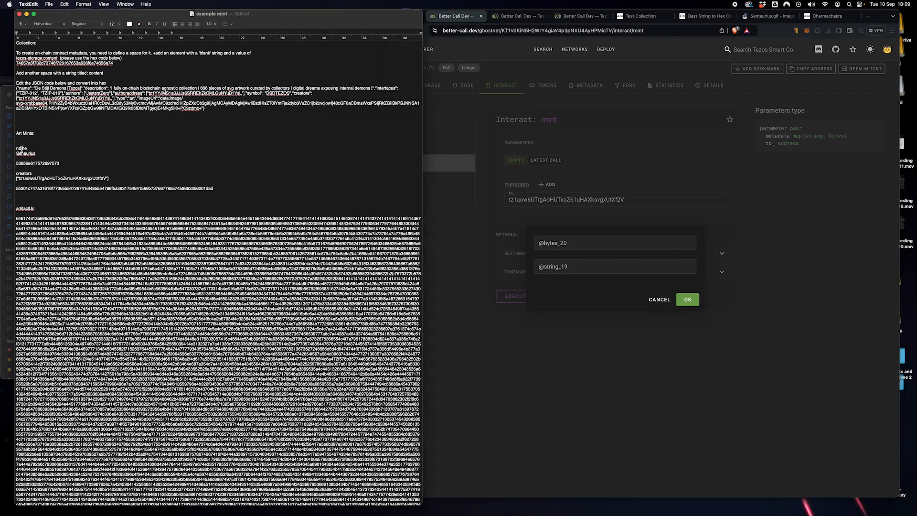
pyautogui.click(575, 270)
pyautogui.press('super+v')
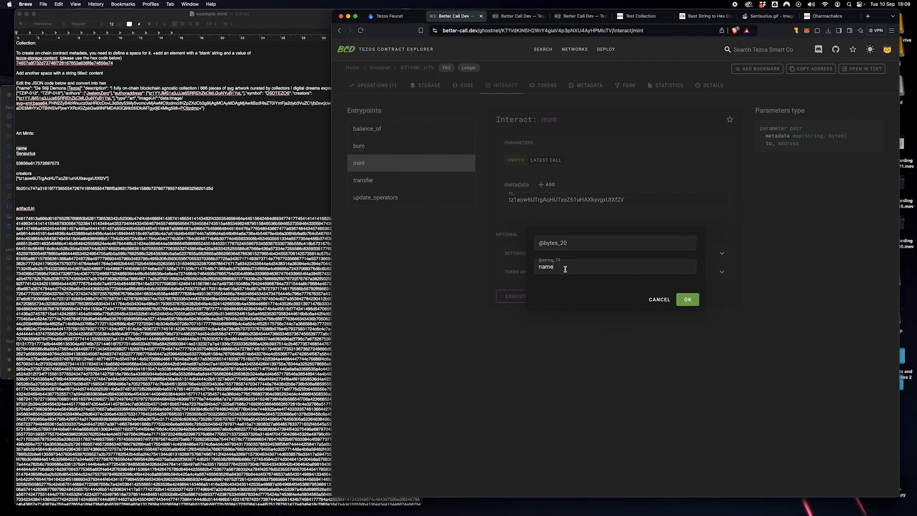
pyautogui.doubleClick(41, 163)
pyautogui.press('super+c')
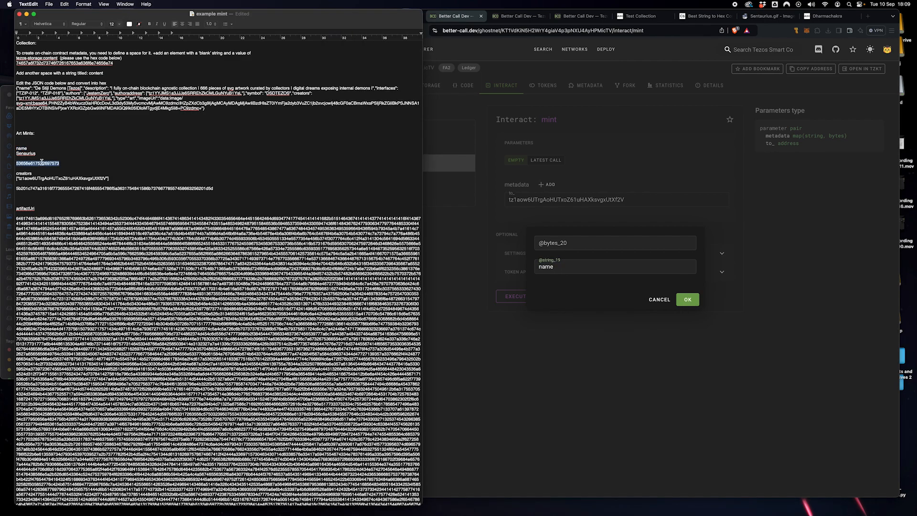
pyautogui.click(580, 246)
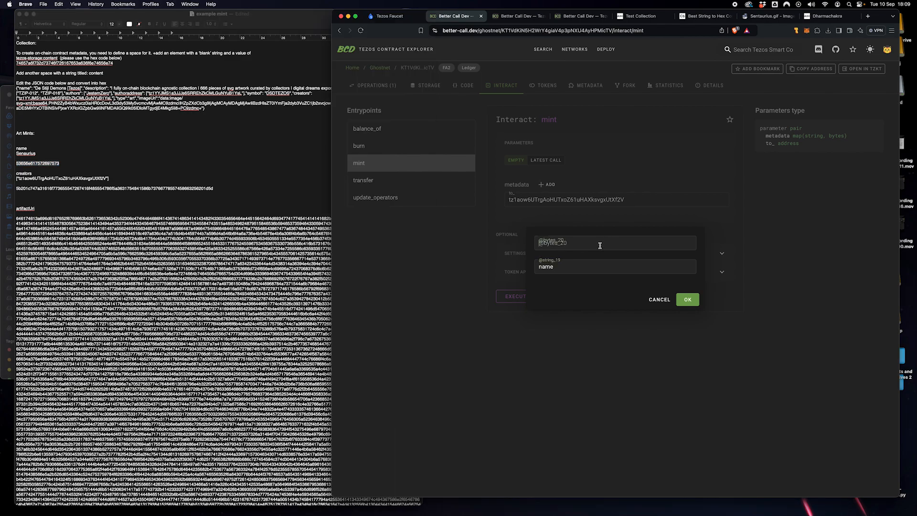
pyautogui.press('super+v')
pyautogui.click(687, 300)
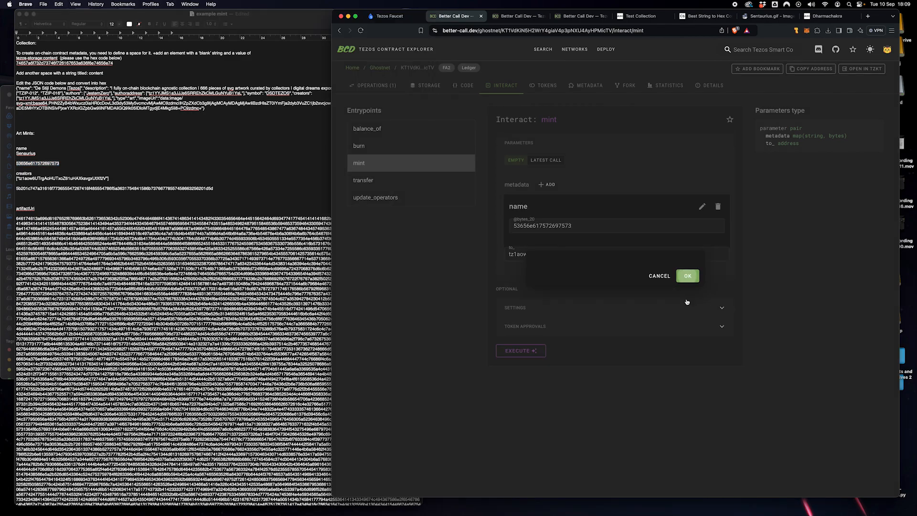
pyautogui.click(548, 186)
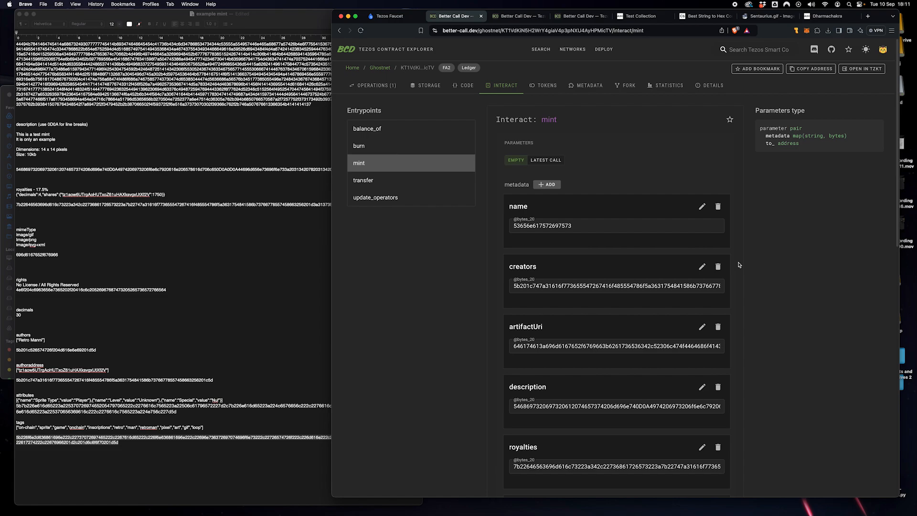
pyautogui.scroll(-10, 745, 263)
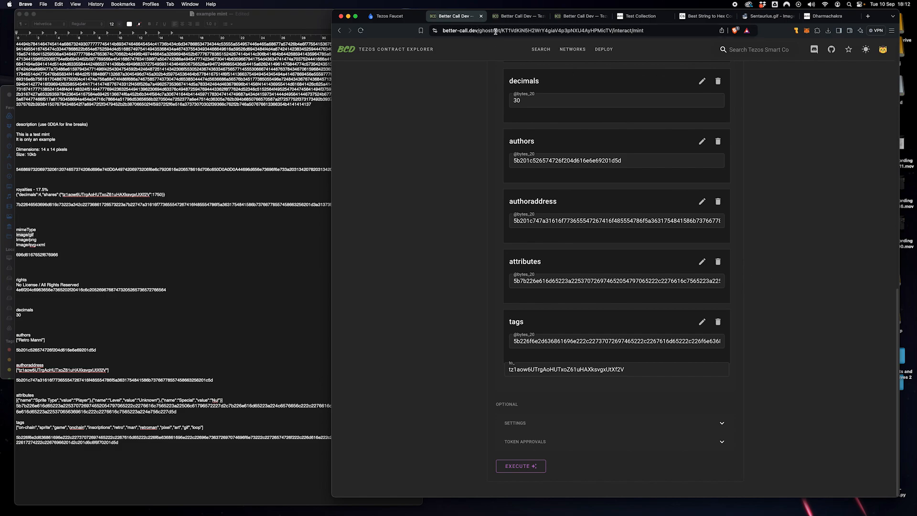
# Step: Review the mint parameters, execute the call via the wallet, and confirm it in Temple
pyautogui.scroll(12, 762, 186)
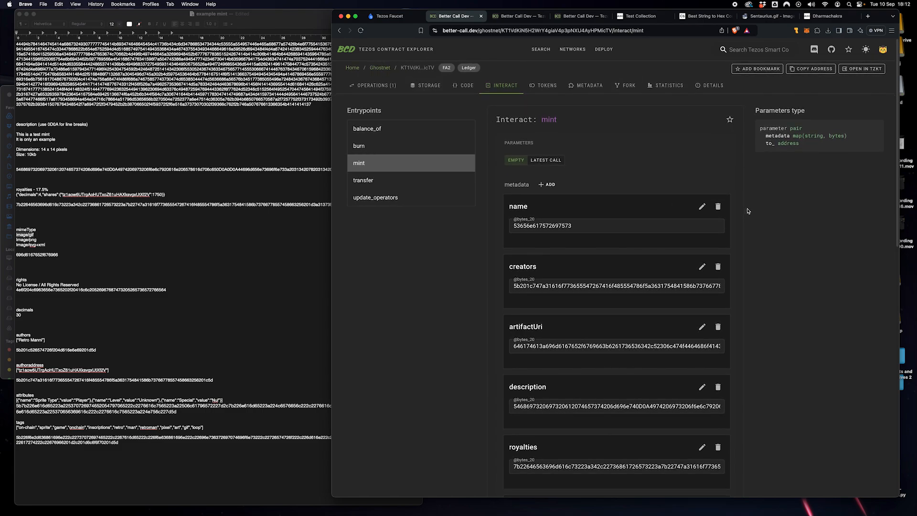
pyautogui.scroll(-12, 748, 211)
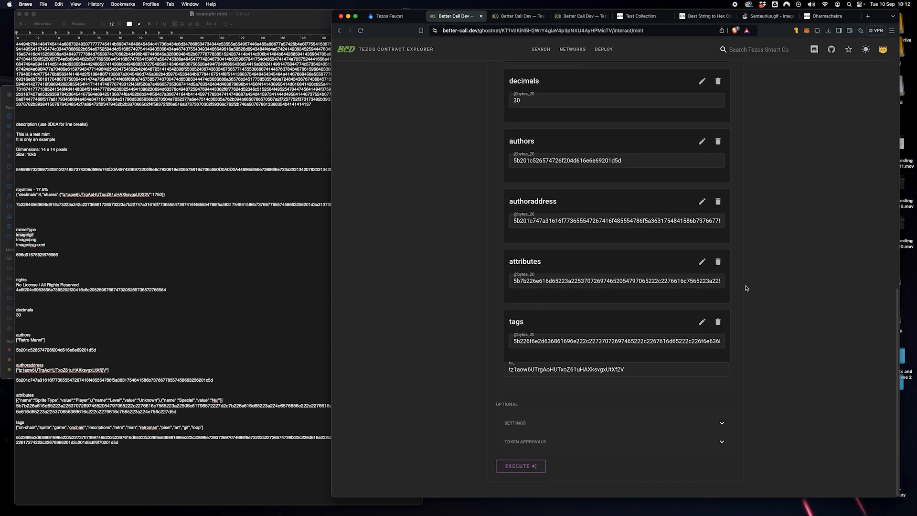
pyautogui.click(520, 467)
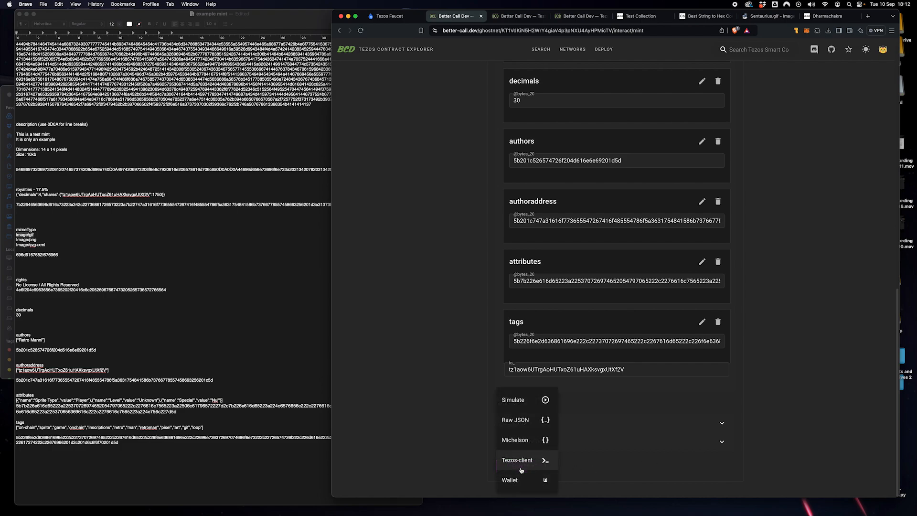
pyautogui.click(528, 483)
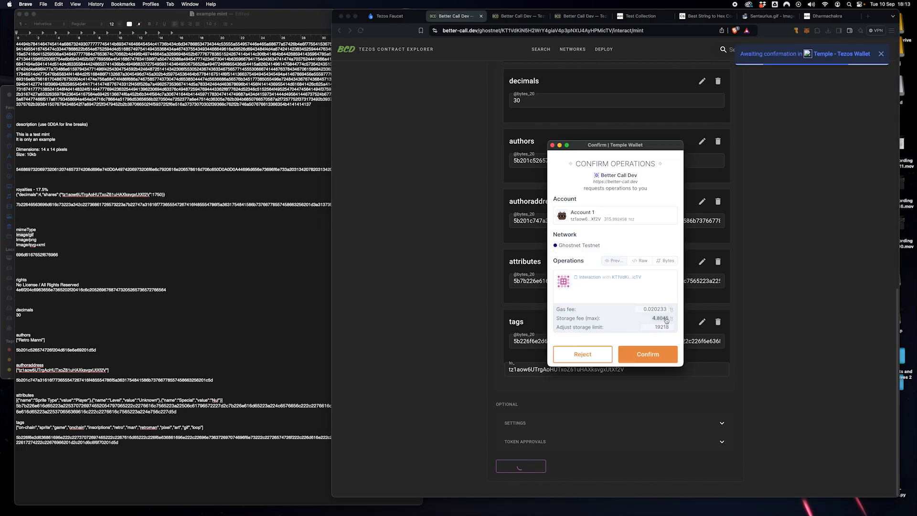
pyautogui.click(647, 358)
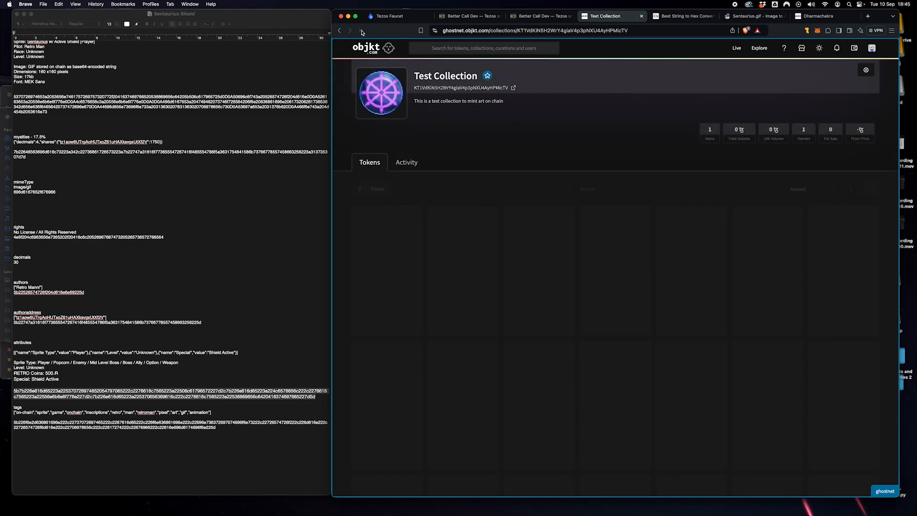
# Step: Reload objkt's Test Collection page and scroll down to the new Sentaurius token
pyautogui.click(362, 31)
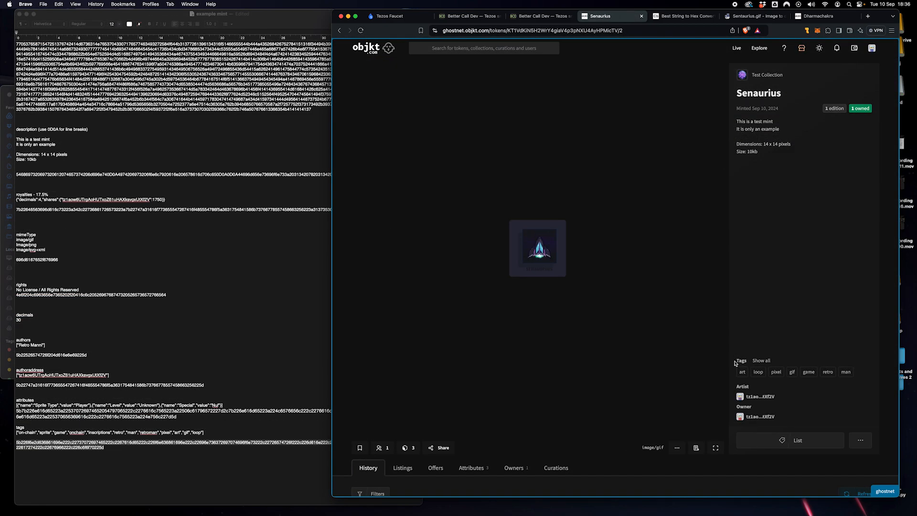
pyautogui.scroll(-3, 735, 363)
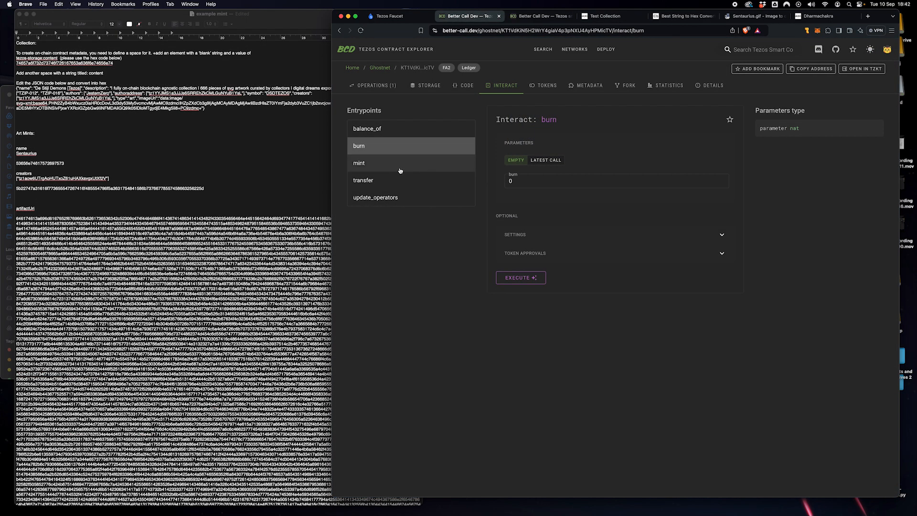
# Step: Select the mint entrypoint, prefill it from LATEST CALL, and review the hex metadata cards
pyautogui.click(376, 169)
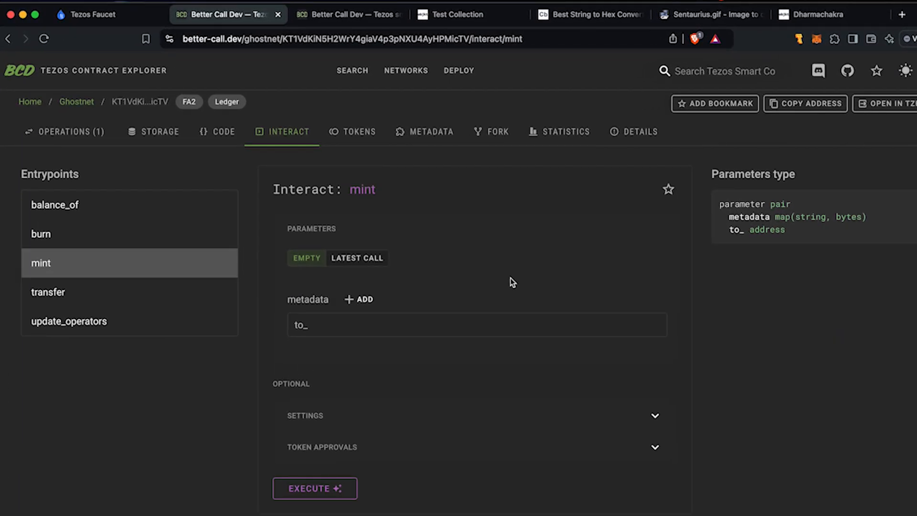
pyautogui.click(365, 262)
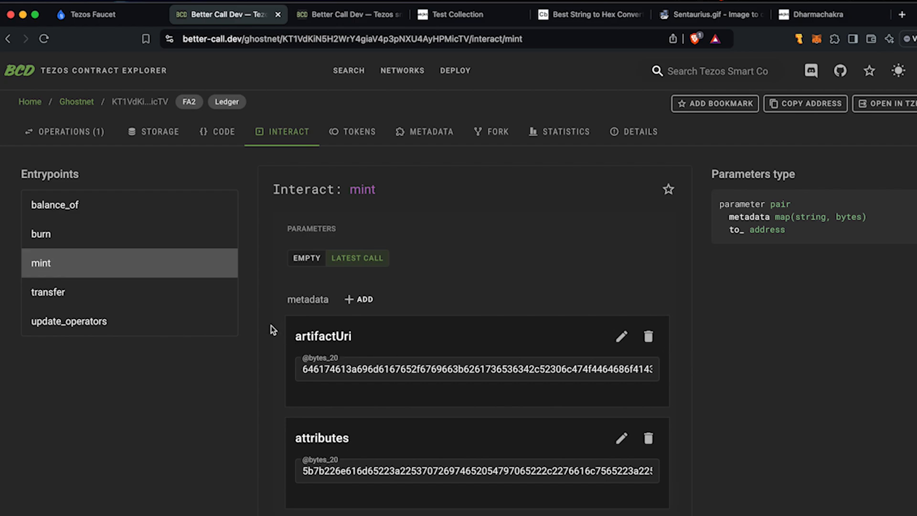
pyautogui.scroll(-6, 271, 329)
pyautogui.scroll(-13, 271, 335)
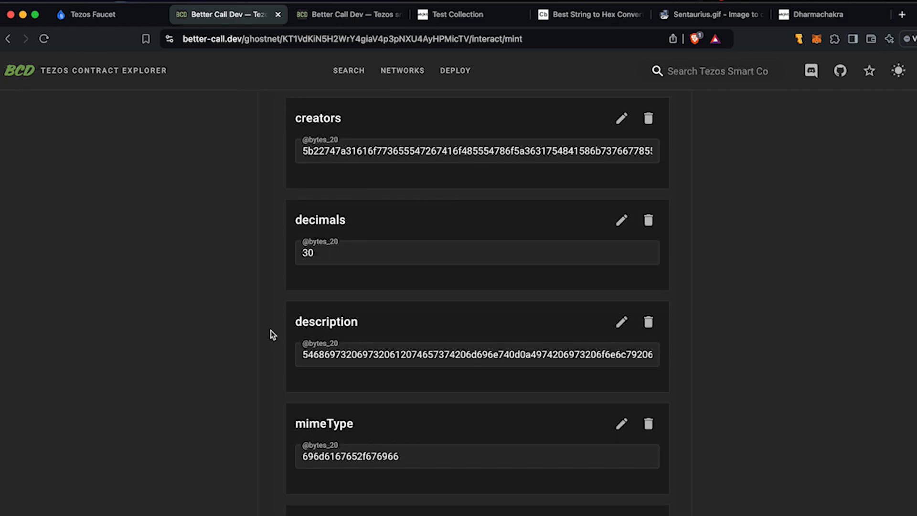
pyautogui.scroll(19, 272, 335)
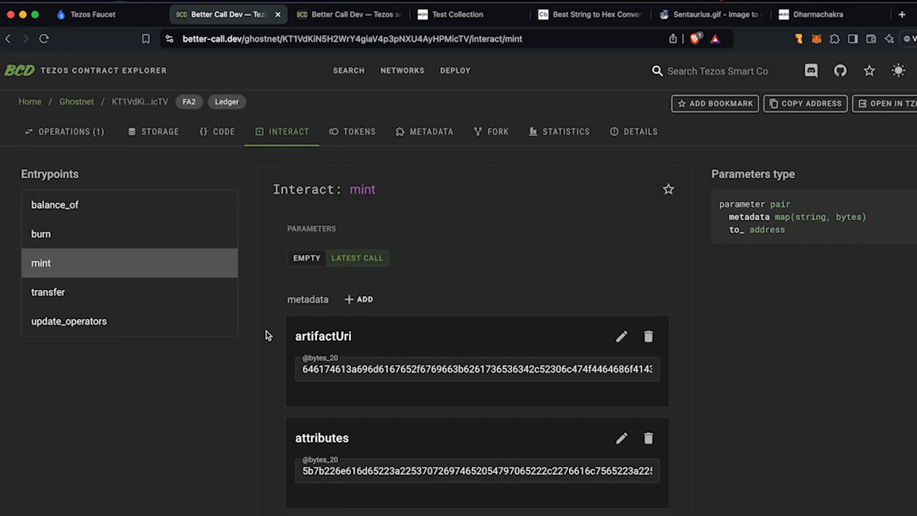
pyautogui.scroll(-3, 268, 340)
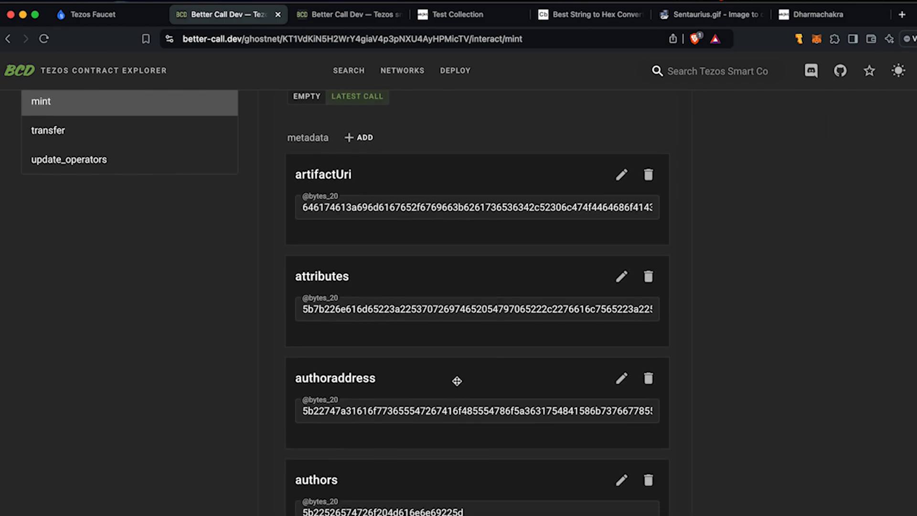
pyautogui.scroll(-5, 268, 387)
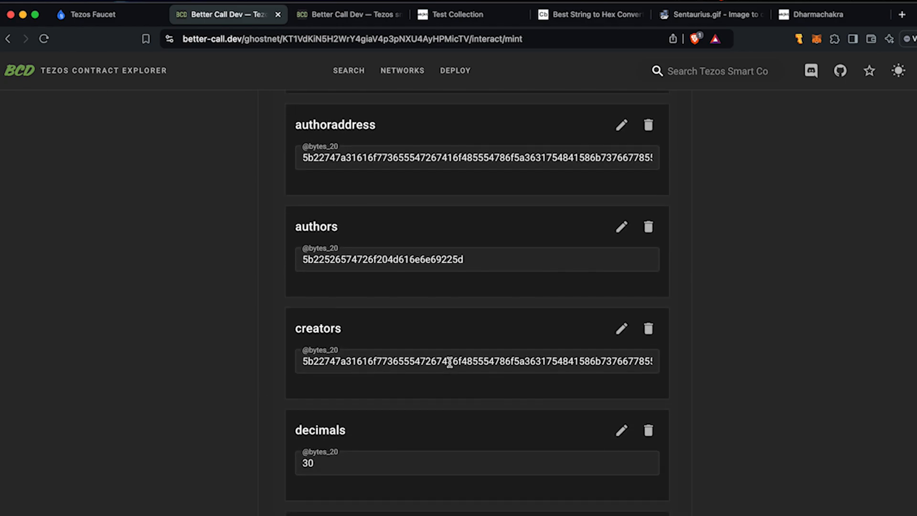
pyautogui.scroll(-3, 284, 387)
pyautogui.scroll(-4, 282, 382)
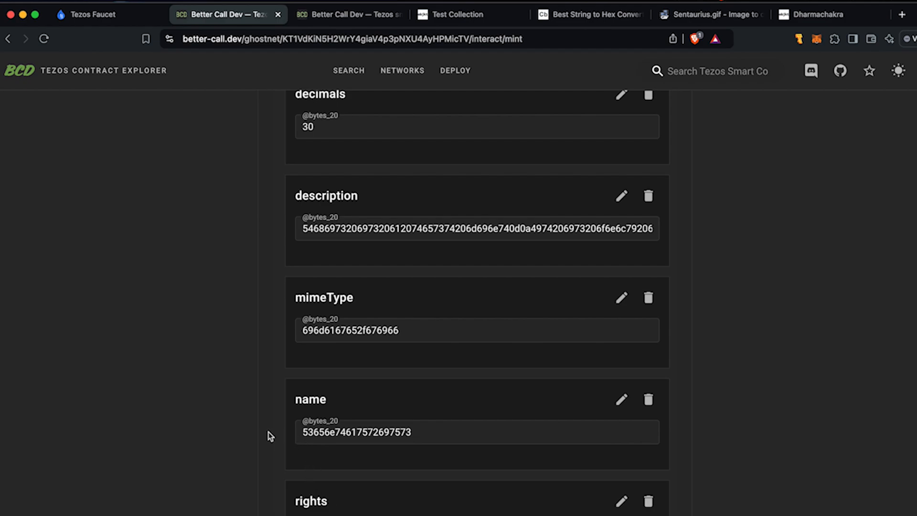
pyautogui.scroll(15, 271, 436)
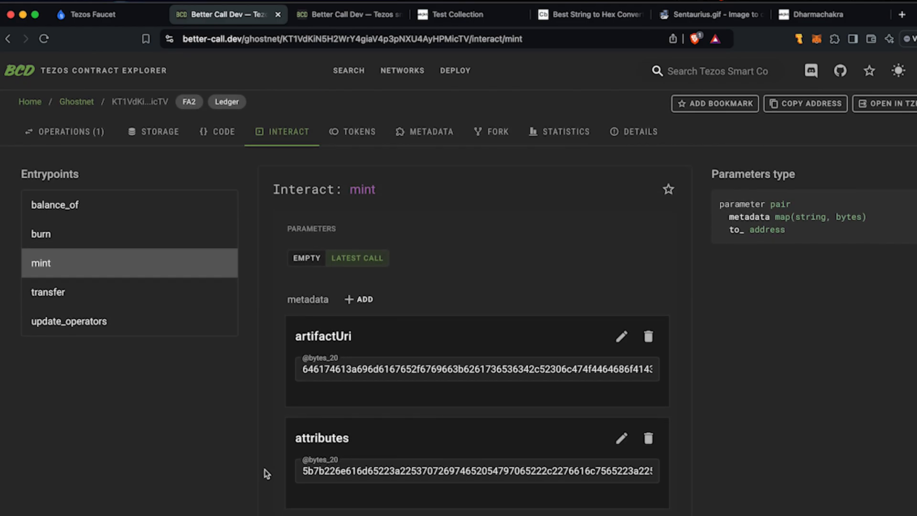
pyautogui.press('super+Tab')
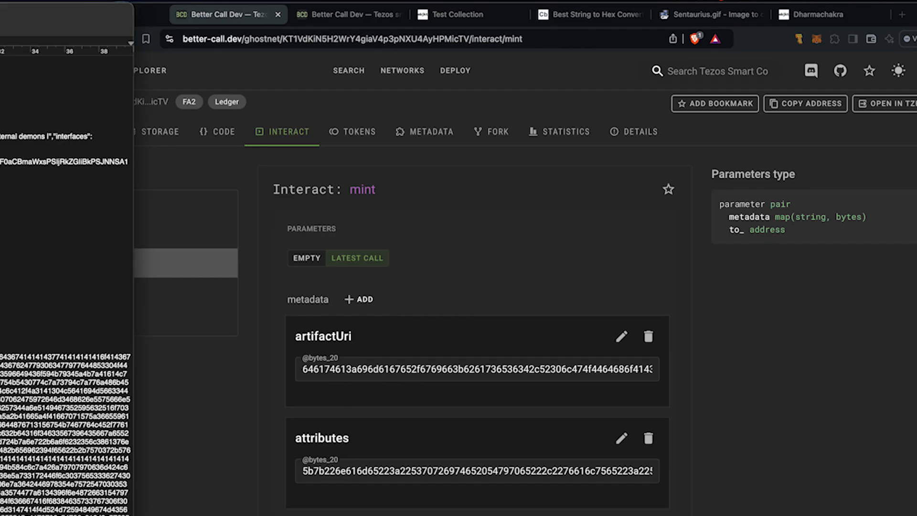
# Step: Minimize the notes and navigate Finder back up to the images folder
pyautogui.moveTo(2, 195); pyautogui.dragTo(122, 365)
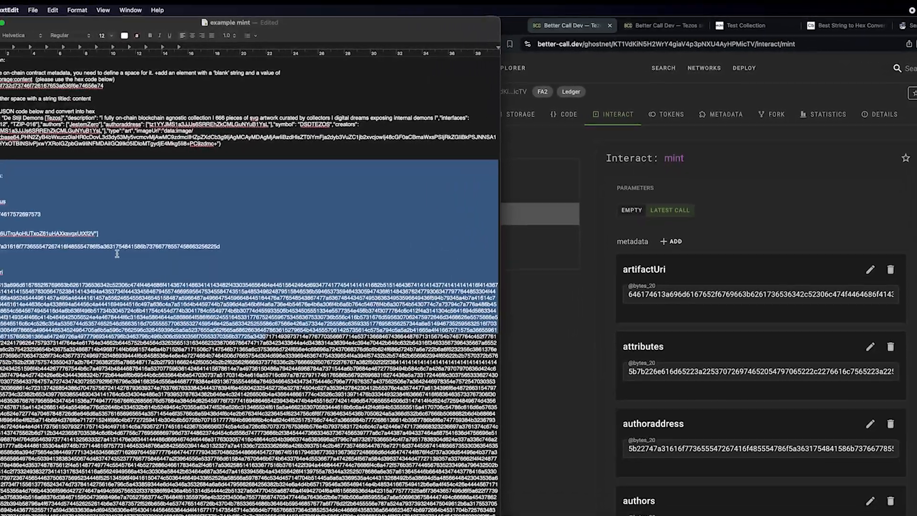
pyautogui.click(117, 254)
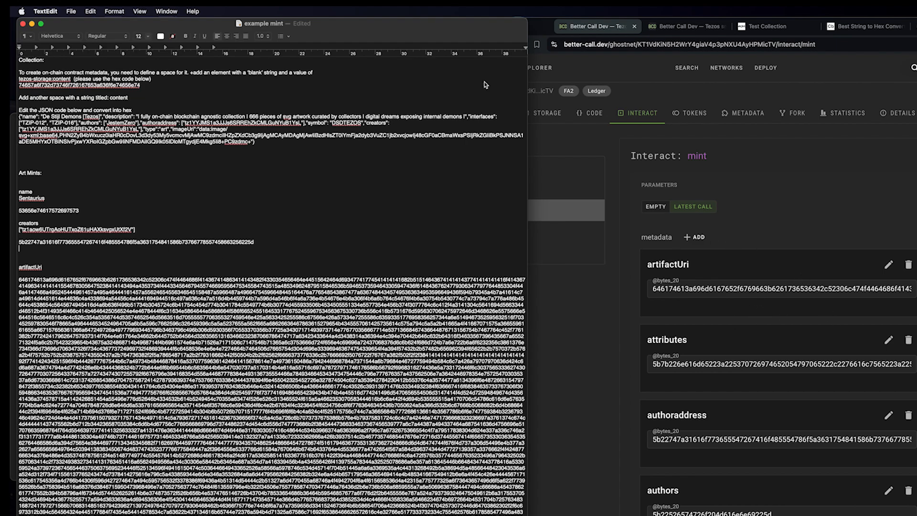
pyautogui.click(33, 23)
pyautogui.moveTo(272, 267); pyautogui.dragTo(203, 159)
pyautogui.click(180, 236)
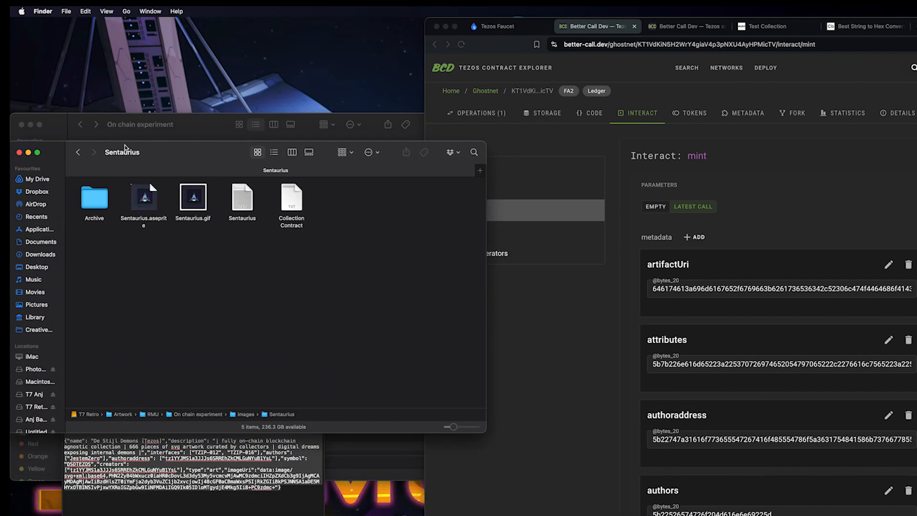
pyautogui.click(79, 153)
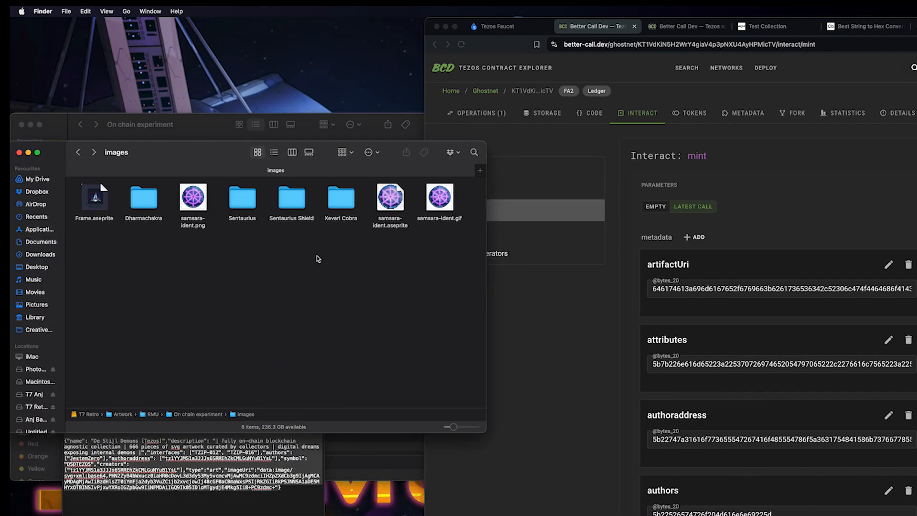
# Step: Open the Sentaurius Shield folder's notes file in TextEdit, placed at the screen's left edge
pyautogui.rightClick(290, 202)
pyautogui.click(290, 202)
pyautogui.rightClick(291, 202)
pyautogui.click(291, 202)
pyautogui.doubleClick(292, 198)
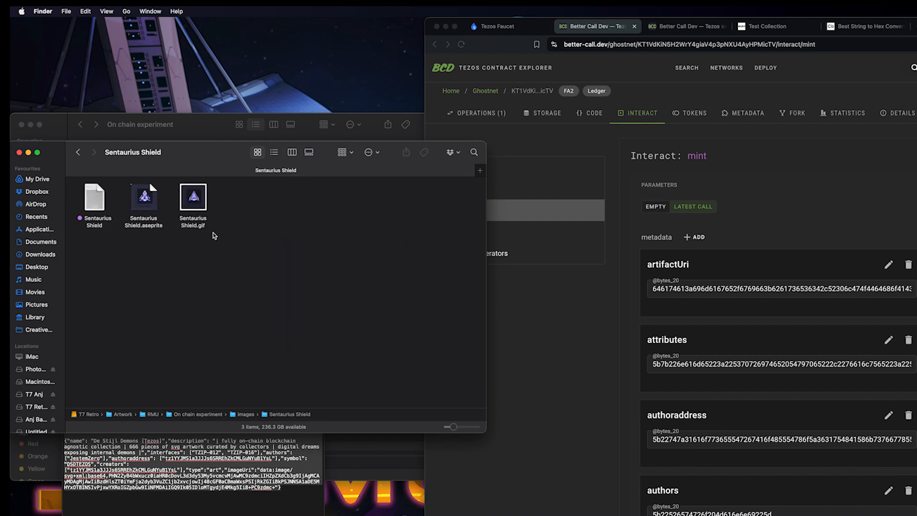
pyautogui.click(99, 206)
pyautogui.doubleClick(100, 206)
pyautogui.moveTo(479, 51); pyautogui.dragTo(317, 32)
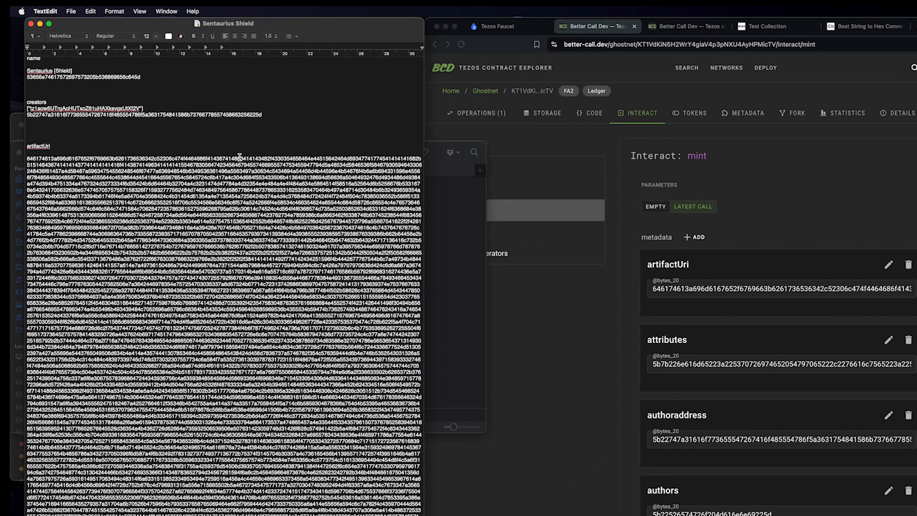
# Step: Replace the name entry's bytes with the Sentaurius Shield name hex from the notes
pyautogui.scroll(2, 143, 120)
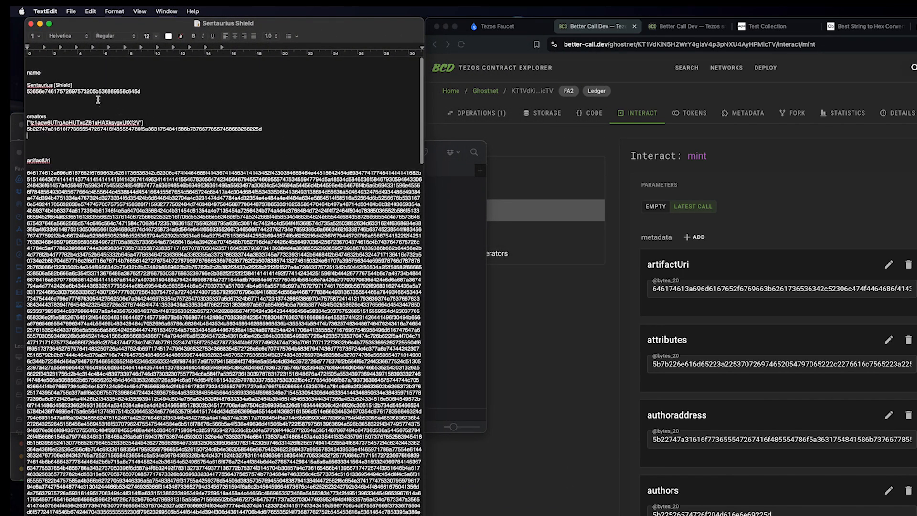
pyautogui.doubleClick(91, 91)
pyautogui.press('super+c')
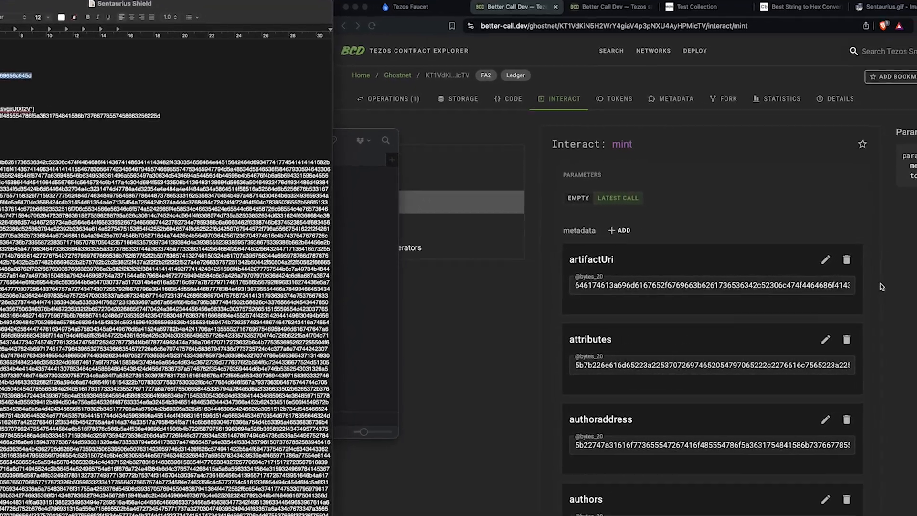
pyautogui.click(881, 283)
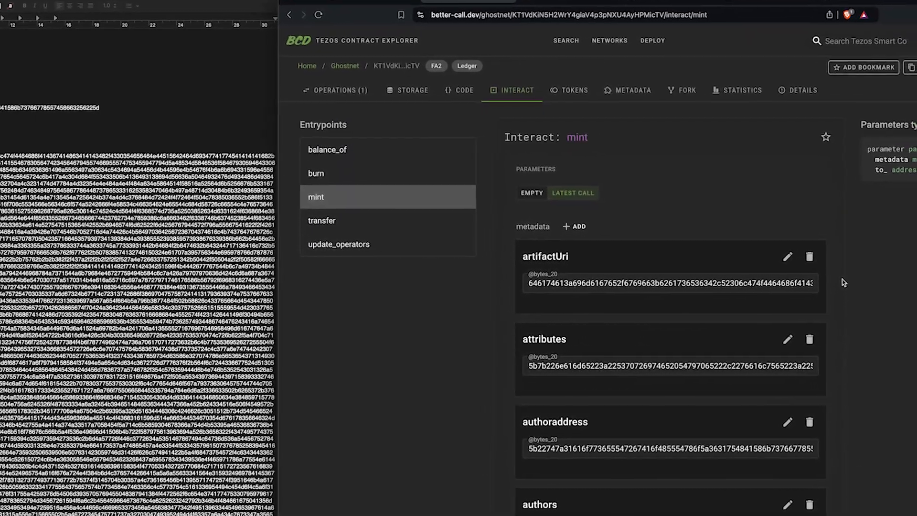
pyautogui.scroll(-3, 833, 288)
pyautogui.scroll(-10, 822, 293)
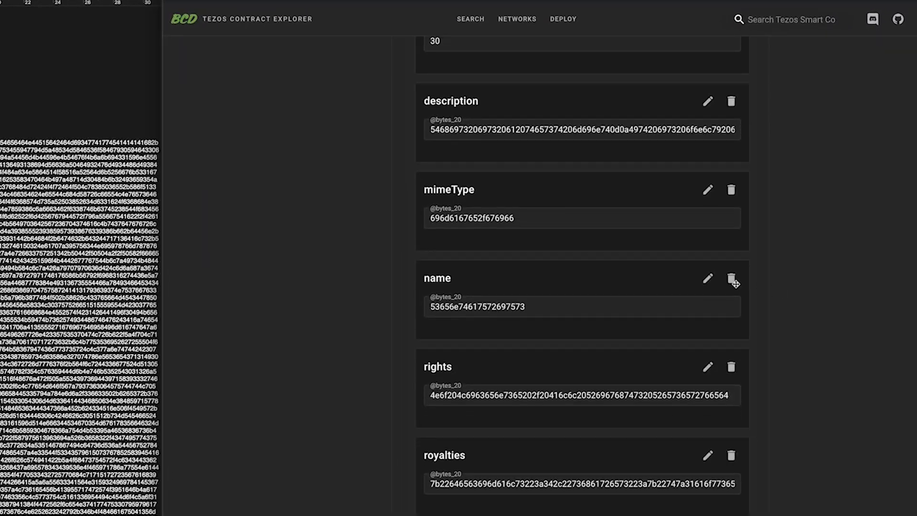
pyautogui.click(708, 280)
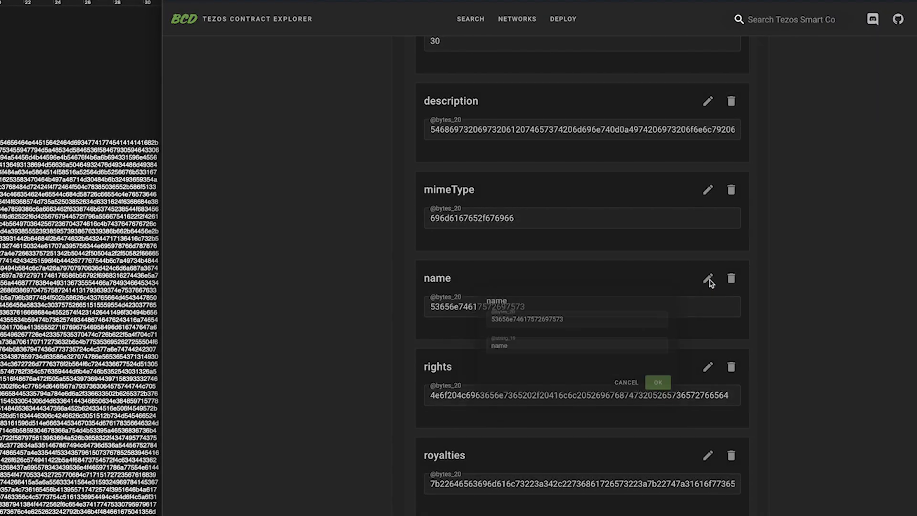
pyautogui.doubleClick(567, 313)
pyautogui.press('super+v')
pyautogui.click(681, 396)
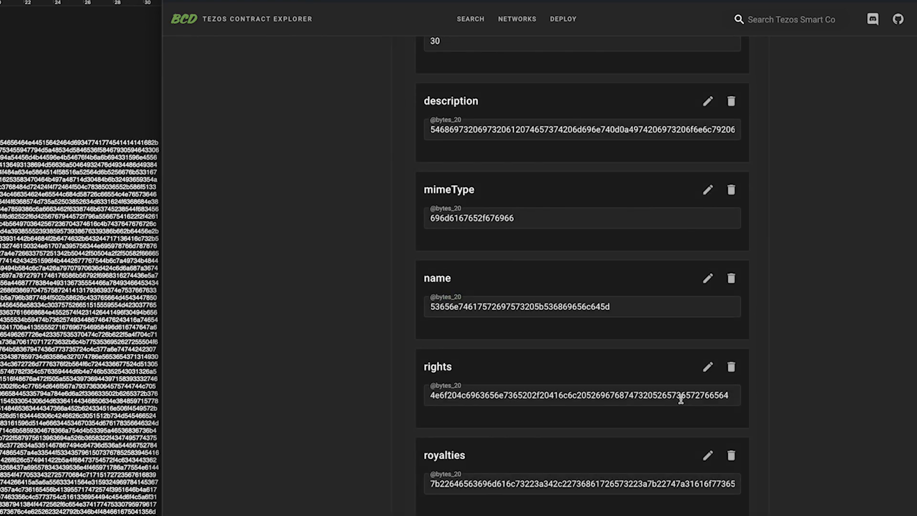
# Step: Replace the artifactUri entry's bytes with the Sentaurius Shield artifactUri hex
pyautogui.press('super+a')
pyautogui.press('super+x')
pyautogui.press('super+z')
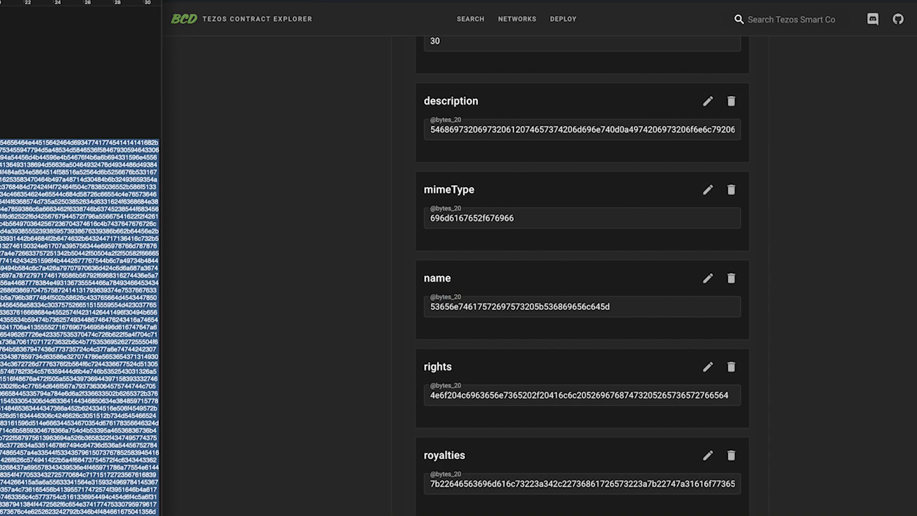
pyautogui.scroll(12, 374, 258)
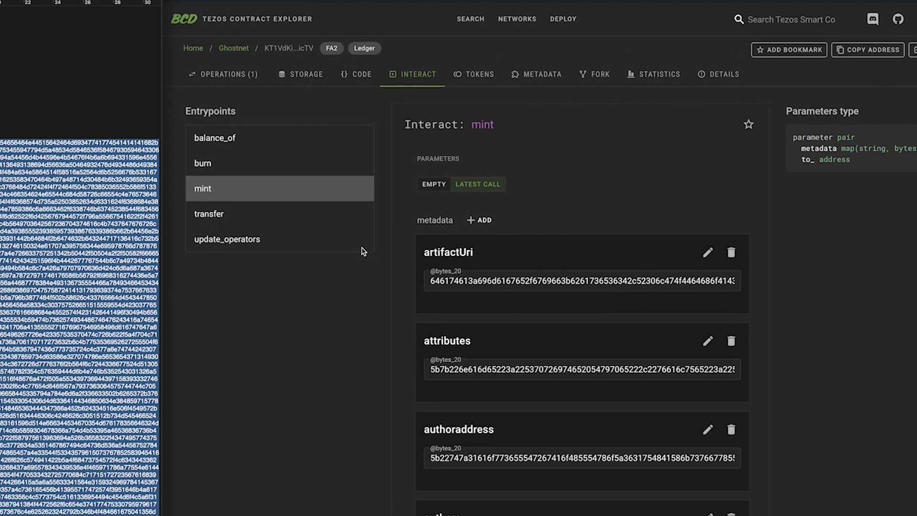
pyautogui.click(717, 248)
pyautogui.click(707, 250)
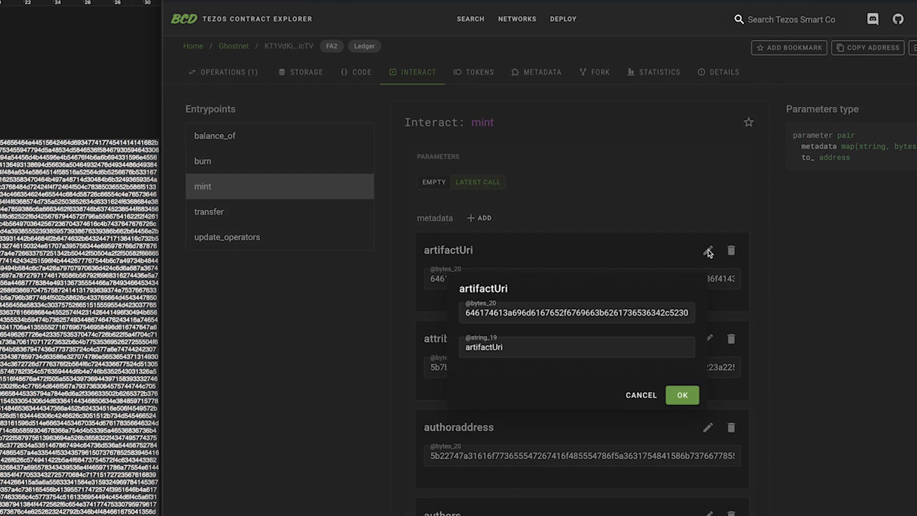
pyautogui.tripleClick(571, 313)
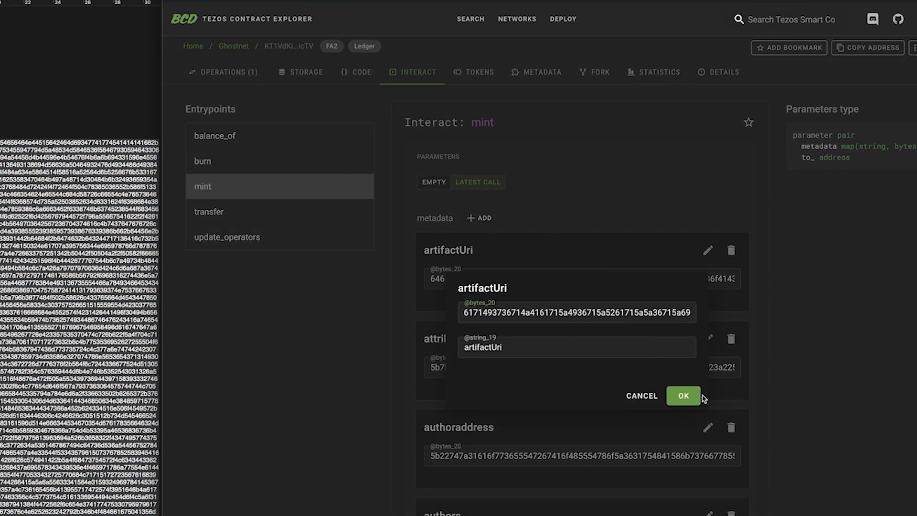
pyautogui.click(684, 396)
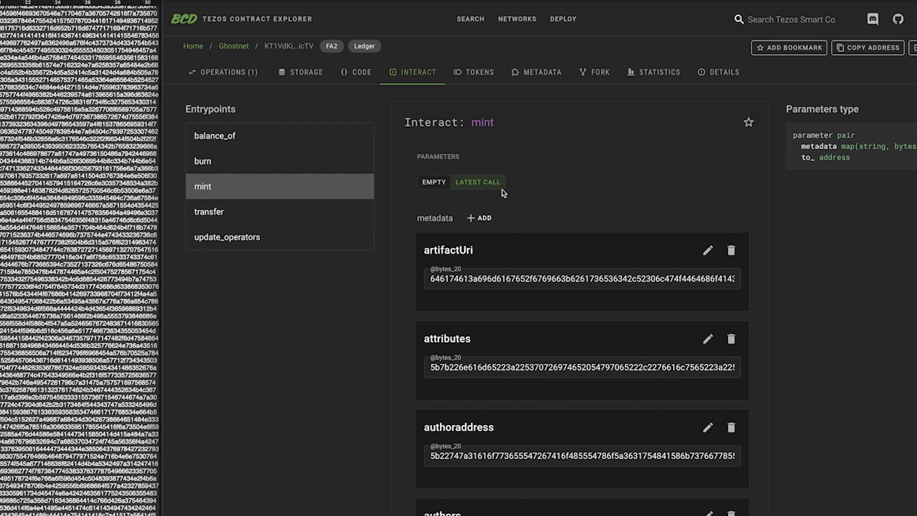
pyautogui.scroll(-20, 764, 352)
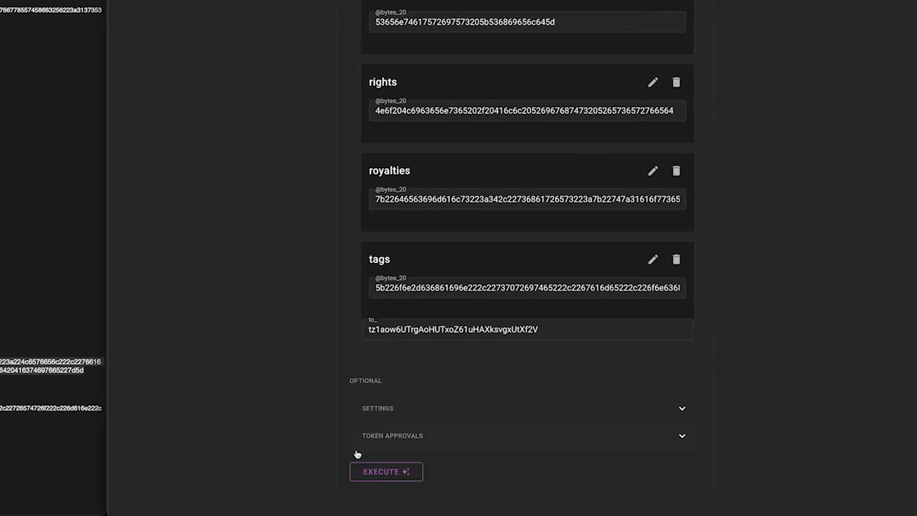
# Step: Execute the Sentaurius Shield mint through the wallet, confirm in Temple, and return to objkt's Test Collection
pyautogui.click(389, 478)
pyautogui.click(390, 496)
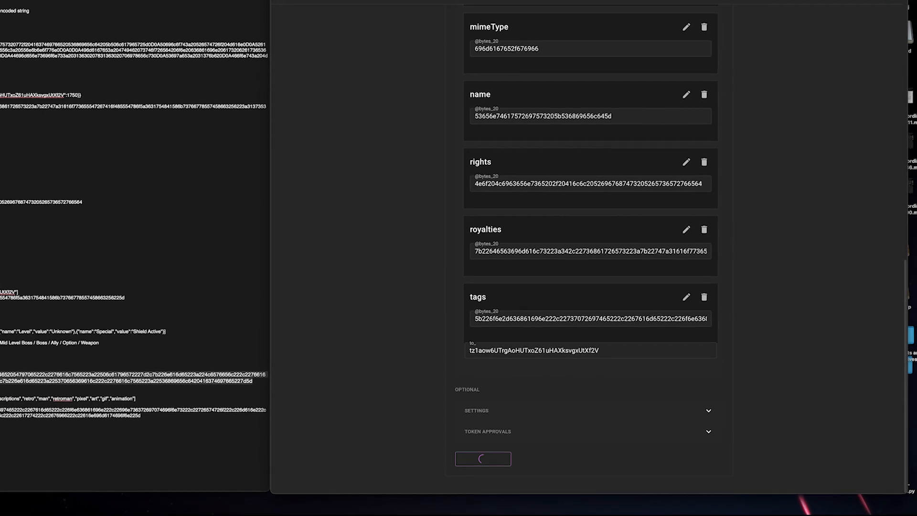
pyautogui.click(245, 20)
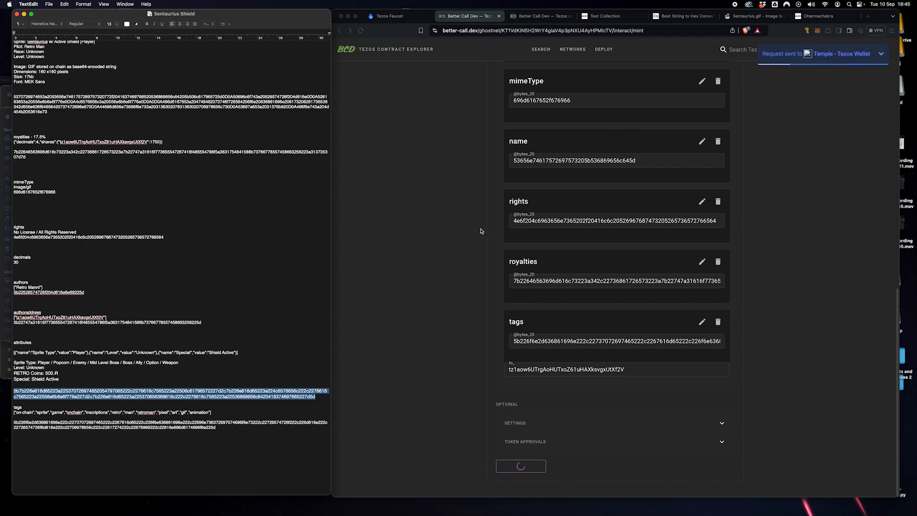
pyautogui.click(647, 353)
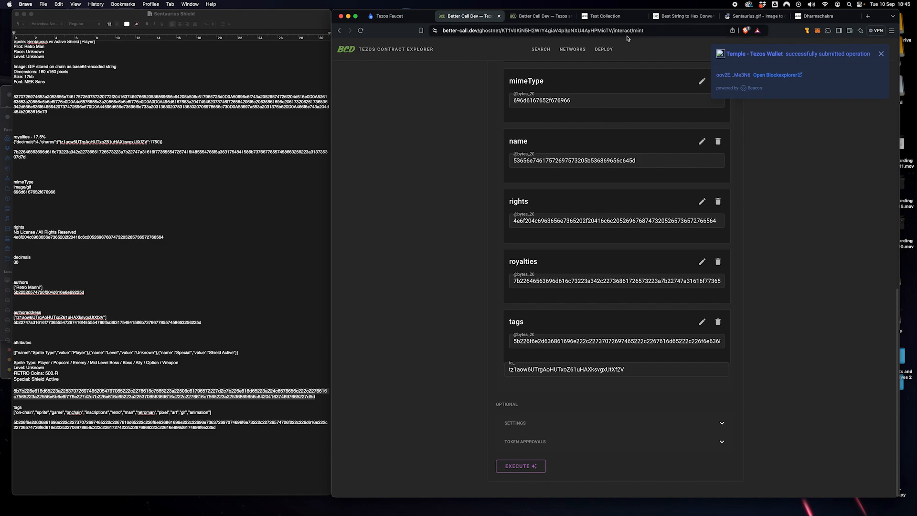
pyautogui.click(609, 16)
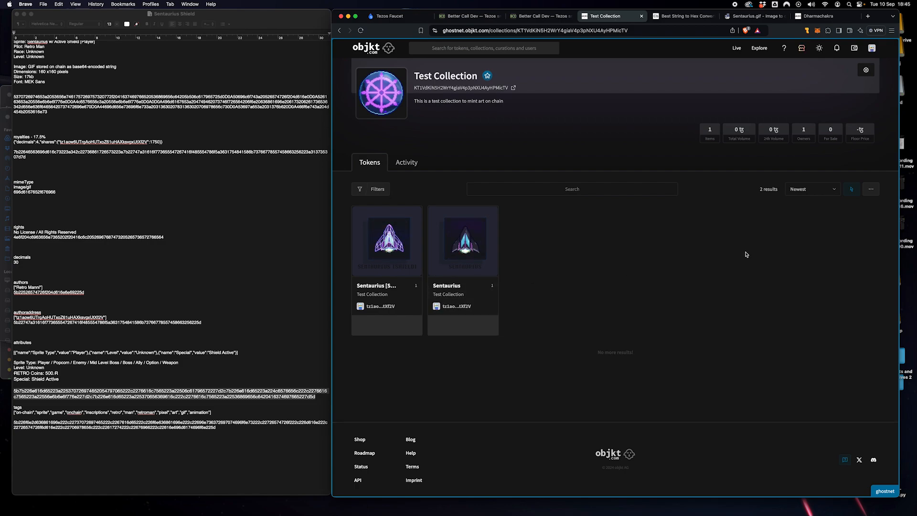
# Step: Enlarge the token cards, open Sentaurius [Shield], and view its properties: token ID 4, 17.5% royalties, image/gif
pyautogui.click(871, 190)
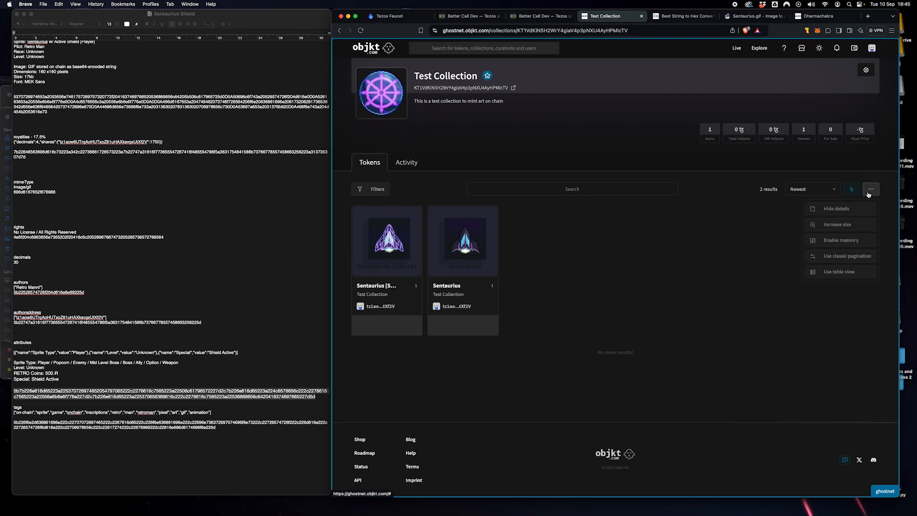
pyautogui.click(849, 228)
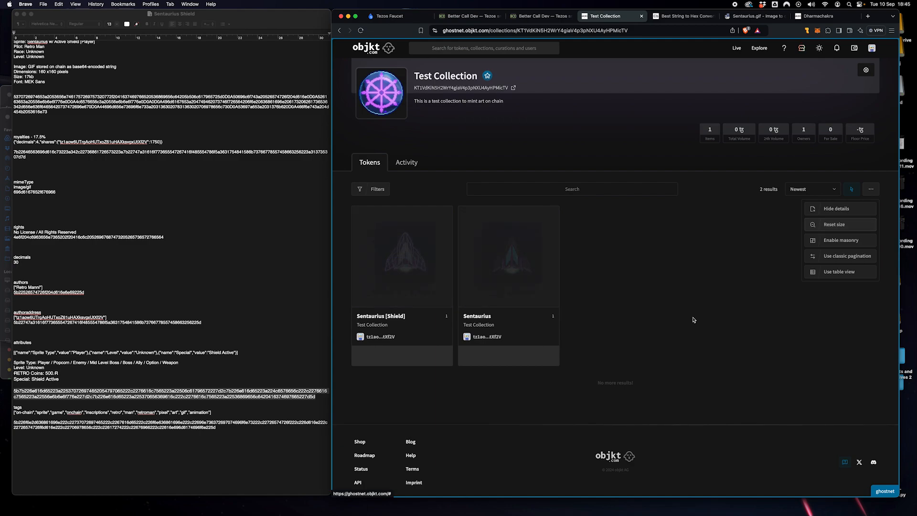
pyautogui.click(397, 254)
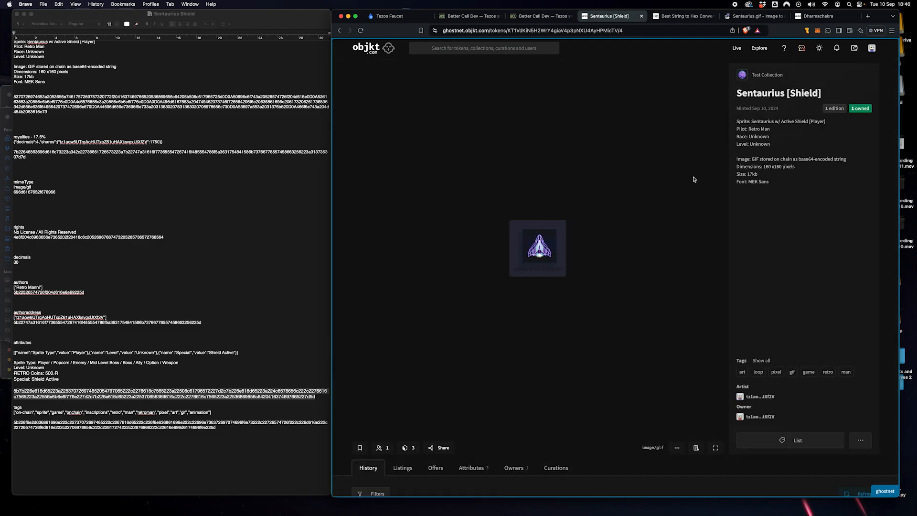
pyautogui.moveTo(737, 123); pyautogui.dragTo(780, 188)
pyautogui.scroll(-5, 779, 191)
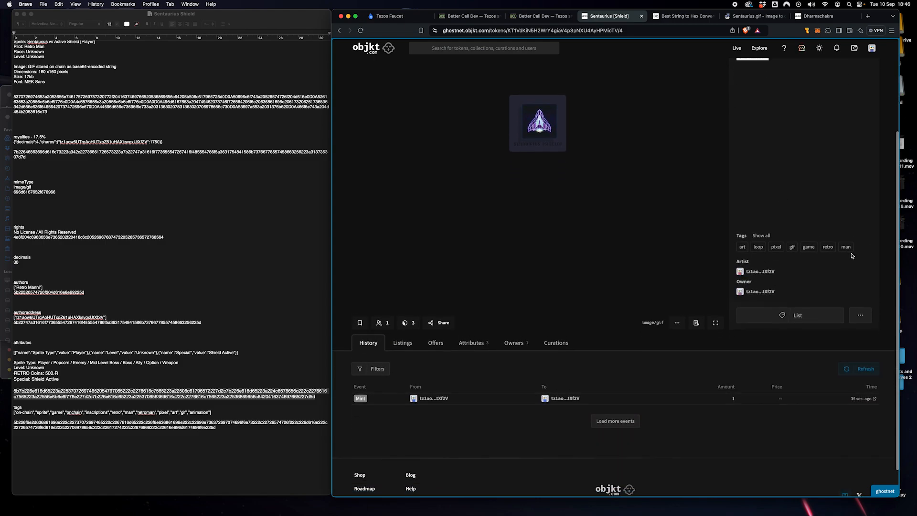
pyautogui.click(475, 339)
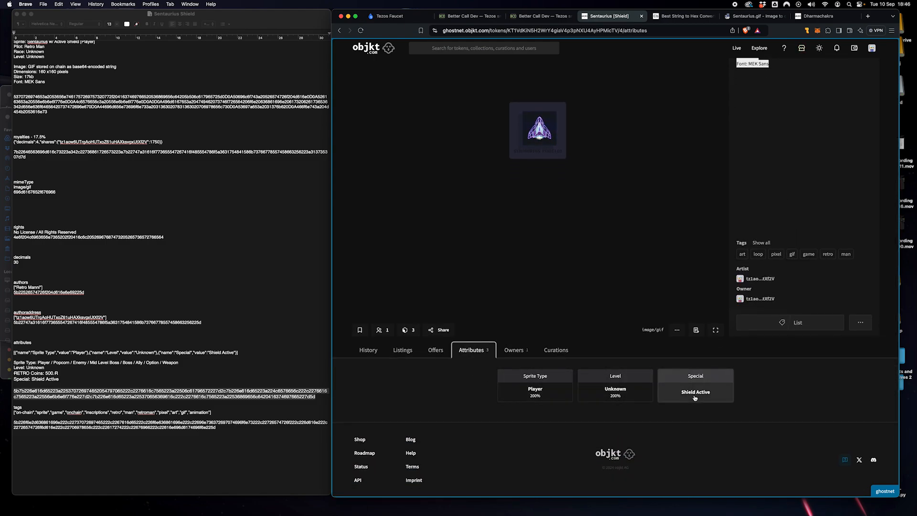
pyautogui.click(695, 330)
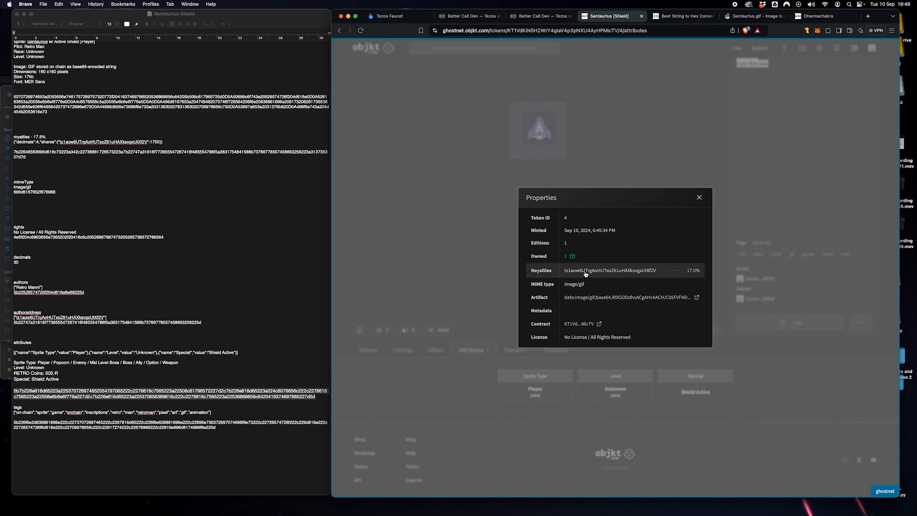
# Step: Select the Artifact data value shown in the token's Properties dialog
pyautogui.moveTo(564, 298); pyautogui.dragTo(692, 297)
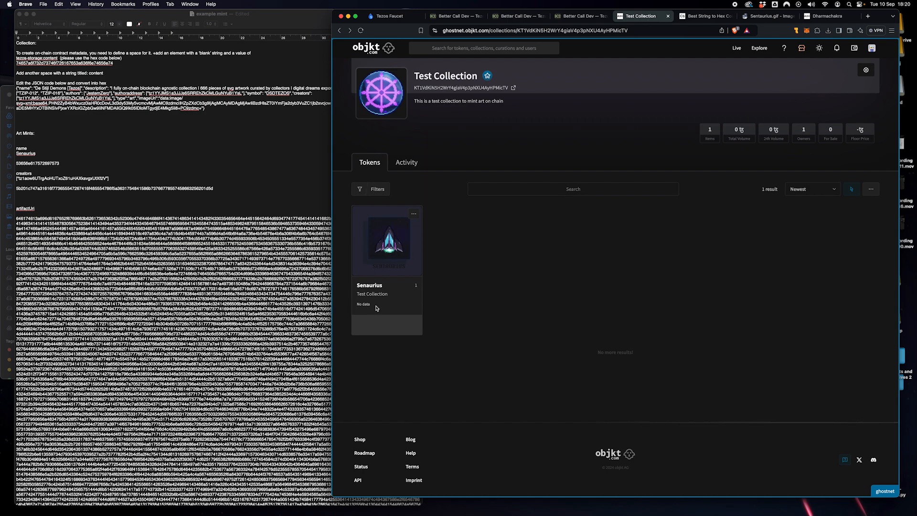
# Step: Open the Senaurius token page and check its title and description
pyautogui.click(396, 245)
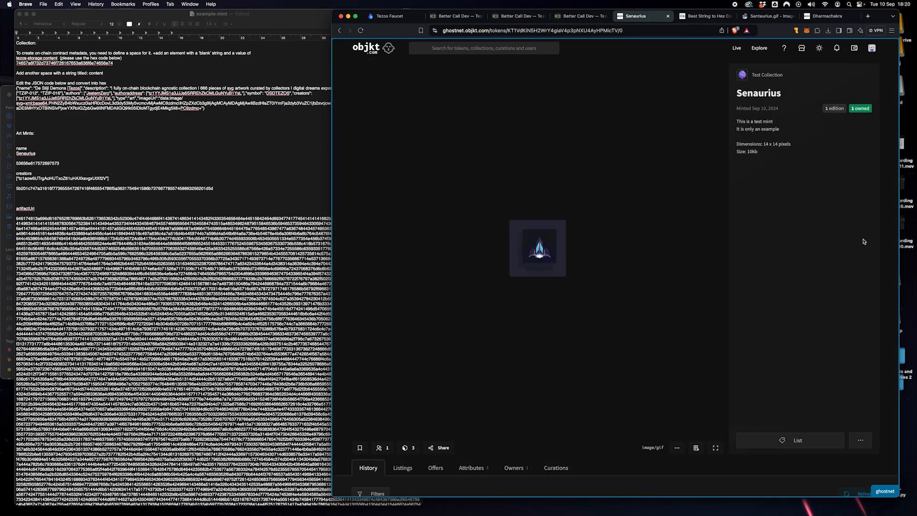
pyautogui.moveTo(736, 96); pyautogui.dragTo(783, 94)
pyautogui.click(774, 94)
pyautogui.click(786, 97)
pyautogui.moveTo(737, 120); pyautogui.dragTo(770, 159)
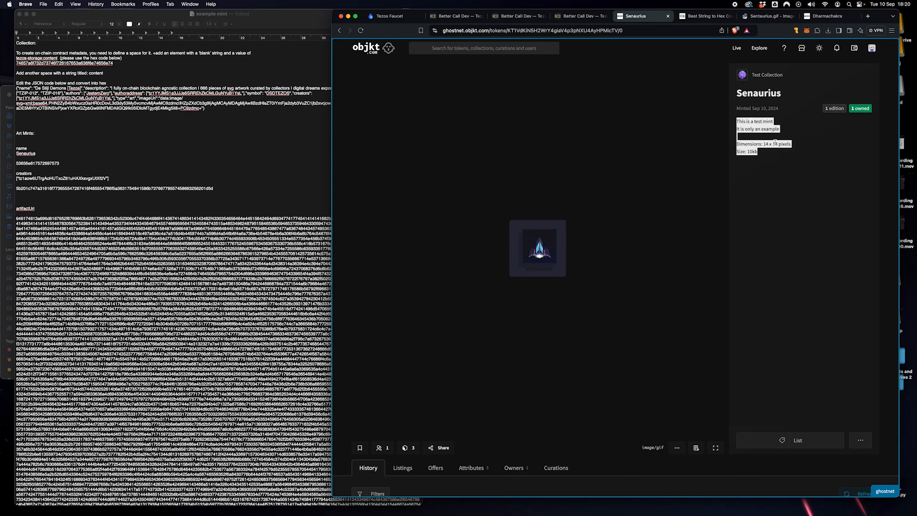
pyautogui.click(802, 255)
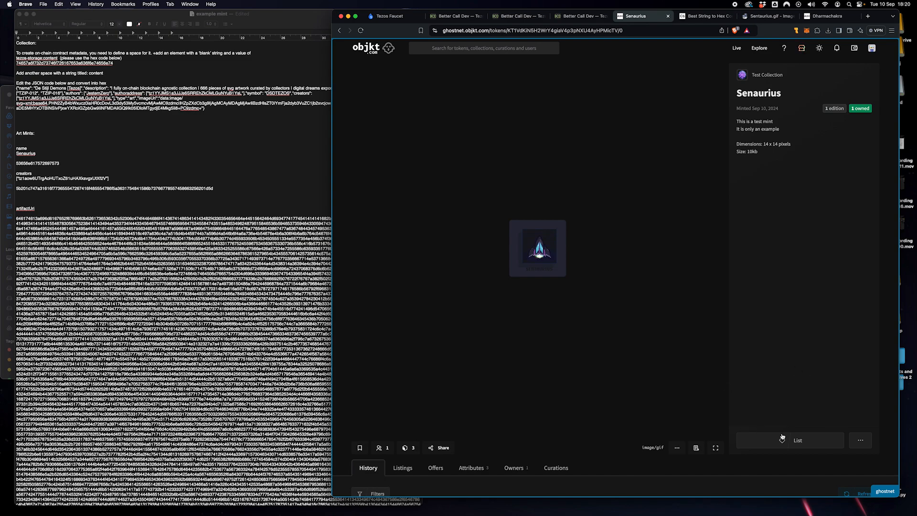
# Step: Review the Senaurius attributes and properties, noting royalties read N/A
pyautogui.scroll(-3, 734, 343)
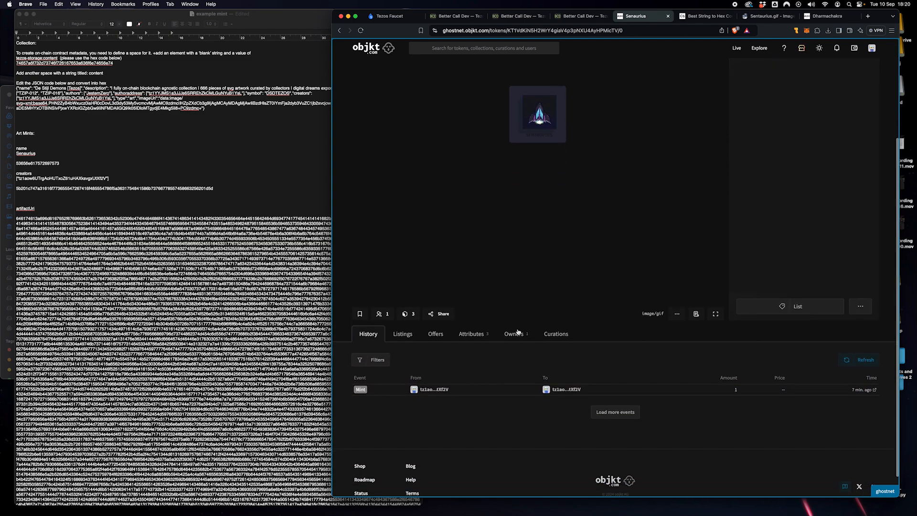
pyautogui.click(407, 305)
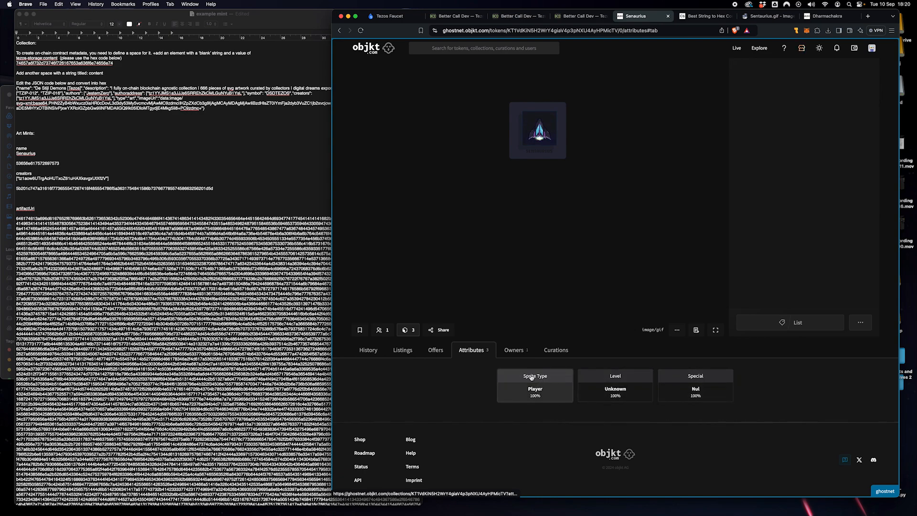
pyautogui.click(697, 330)
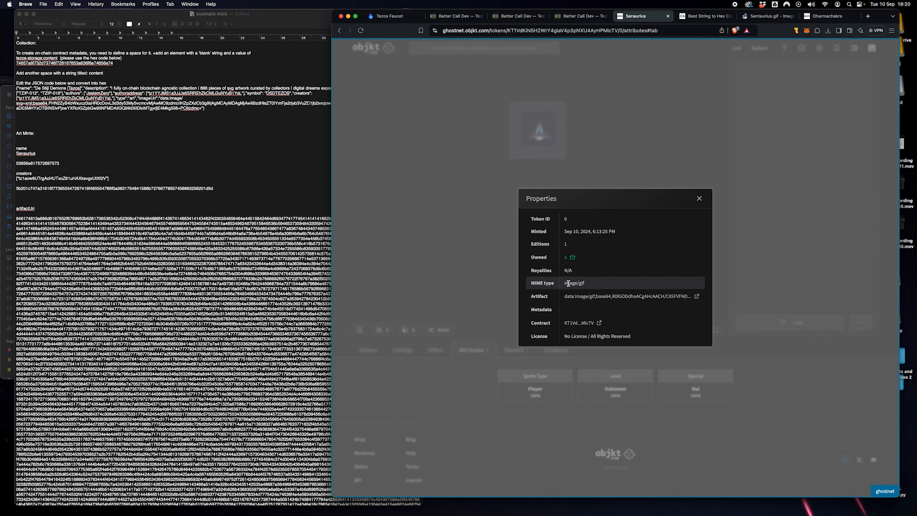
pyautogui.moveTo(574, 271); pyautogui.dragTo(562, 272)
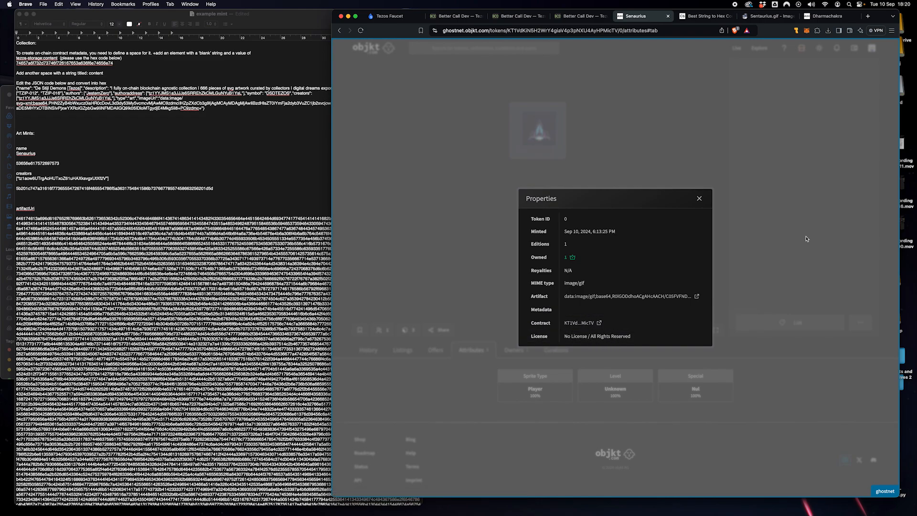
pyautogui.click(777, 244)
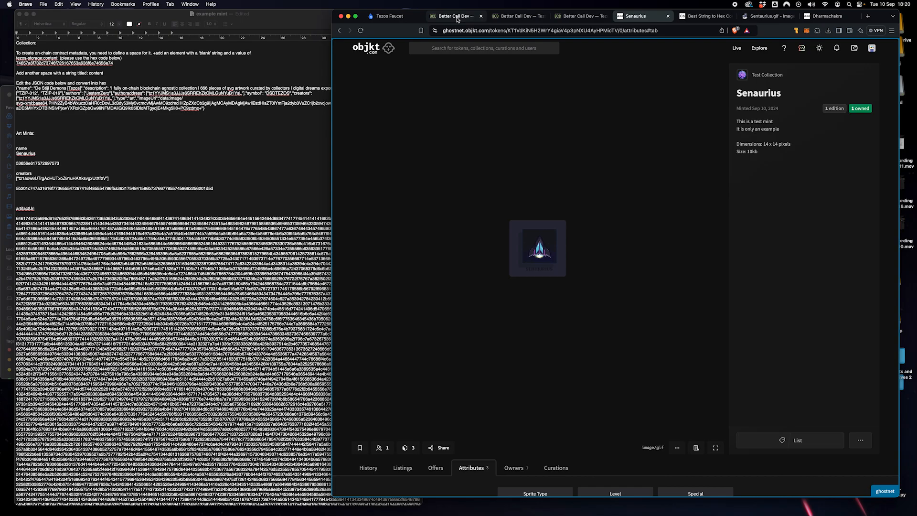
# Step: Show the Senaurius token's metadata JSON under the contract's Tokens in Better Call Dev
pyautogui.click(519, 16)
pyautogui.click(543, 89)
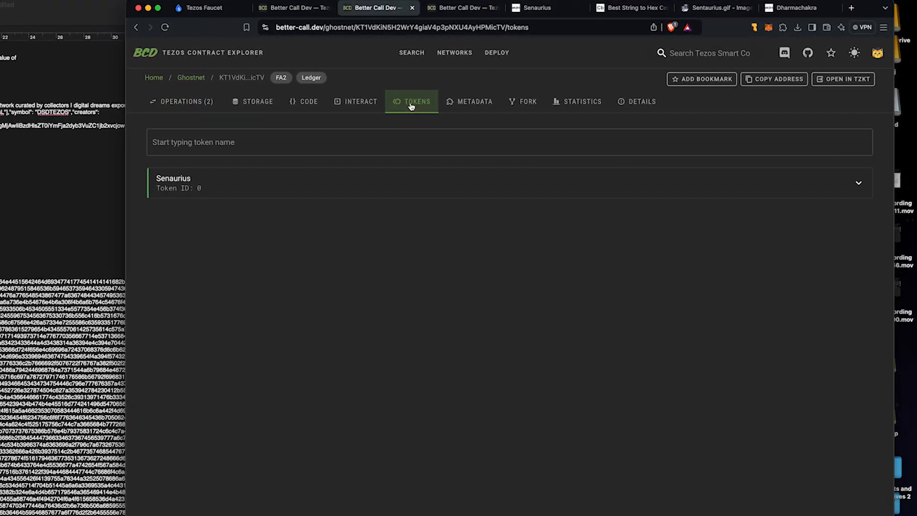
pyautogui.click(292, 185)
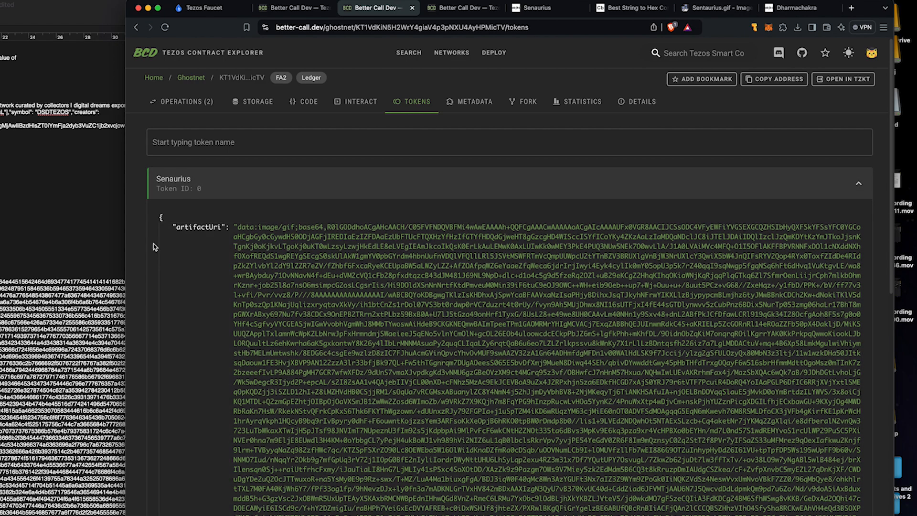
pyautogui.scroll(-15, 153, 247)
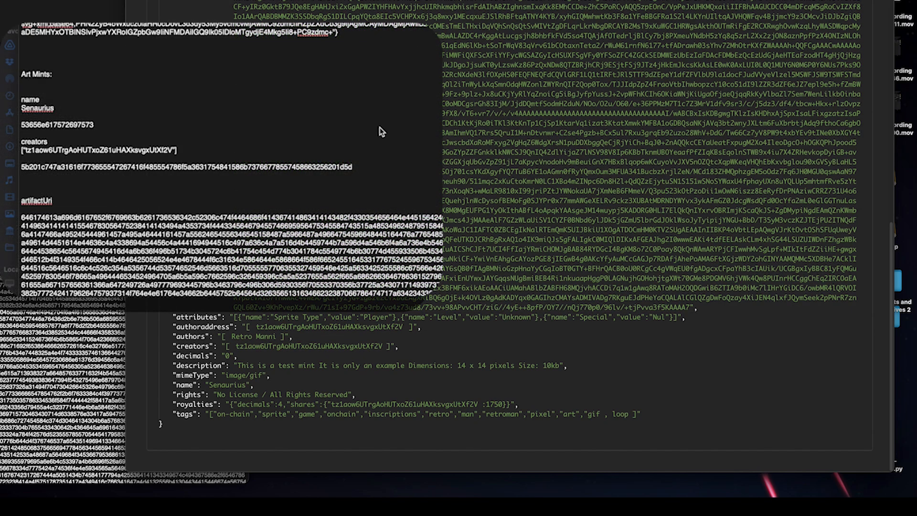
# Step: Compare the author address and gif/loop tags against the TextEdit JSON draft
pyautogui.click(207, 95)
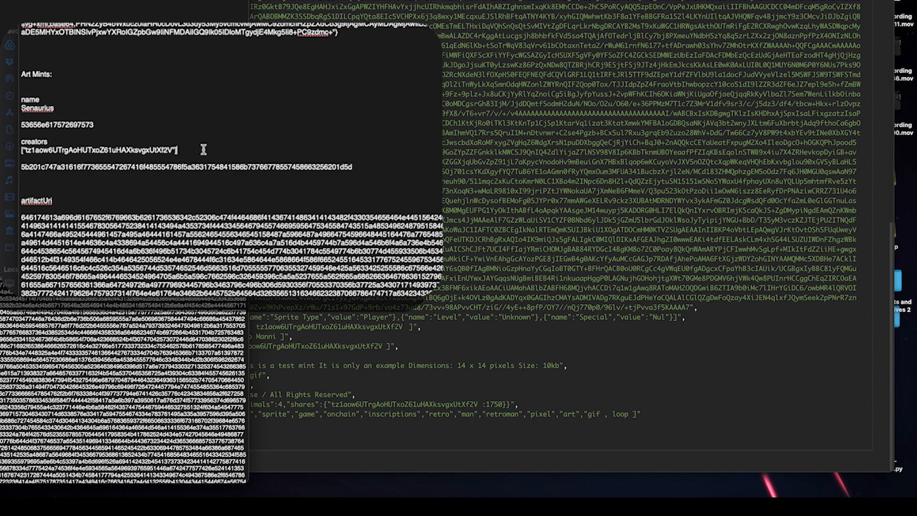
pyautogui.click(406, 337)
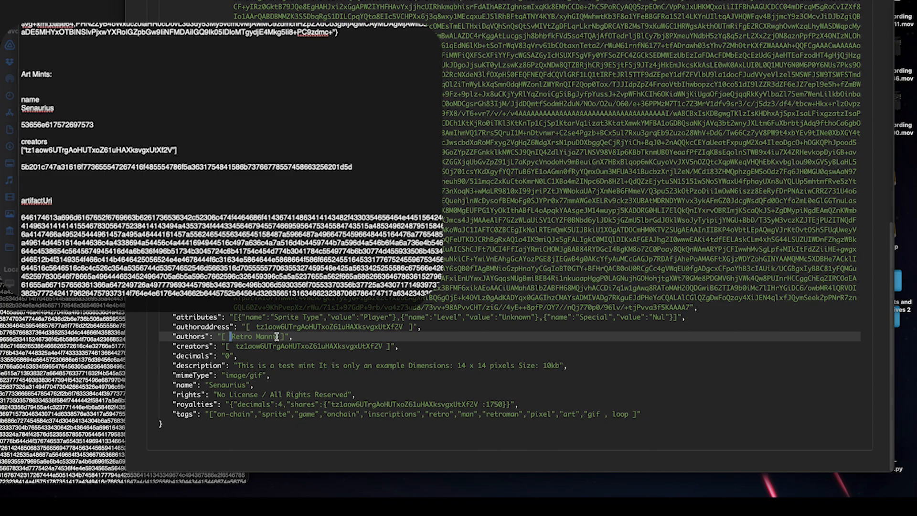
pyautogui.click(257, 326)
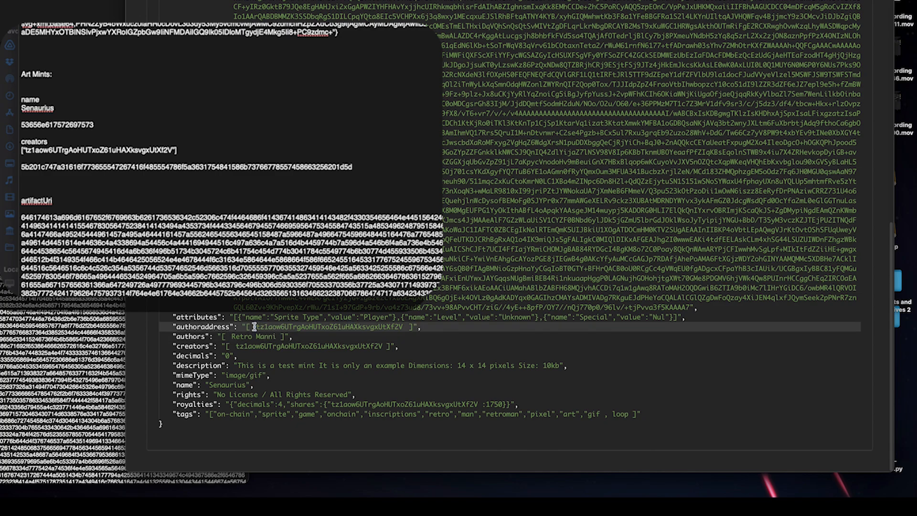
pyautogui.moveTo(409, 327); pyautogui.dragTo(398, 327)
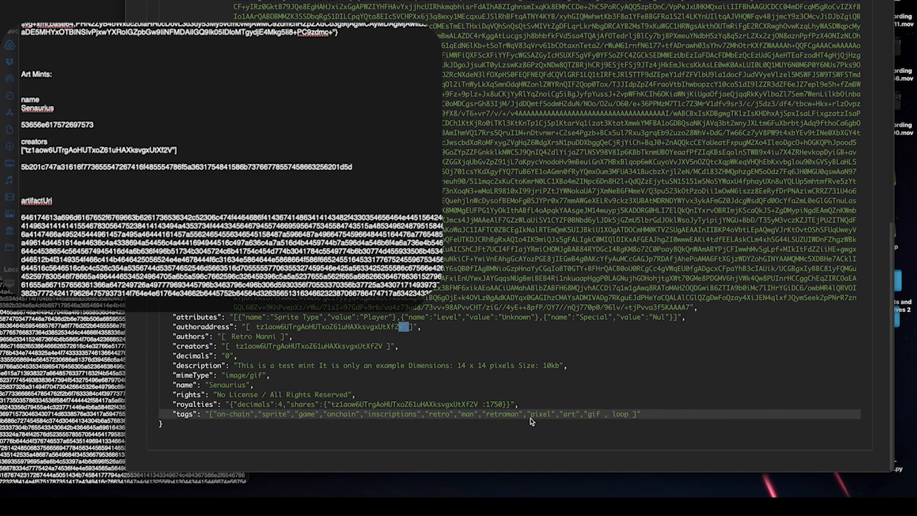
pyautogui.moveTo(603, 414); pyautogui.dragTo(610, 415)
pyautogui.click(634, 415)
pyautogui.moveTo(613, 414); pyautogui.dragTo(601, 414)
pyautogui.click(646, 414)
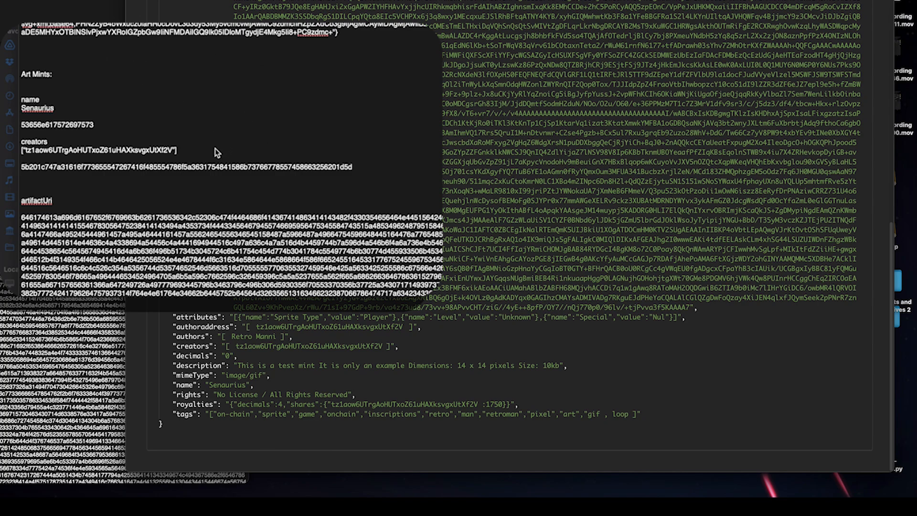
pyautogui.click(214, 164)
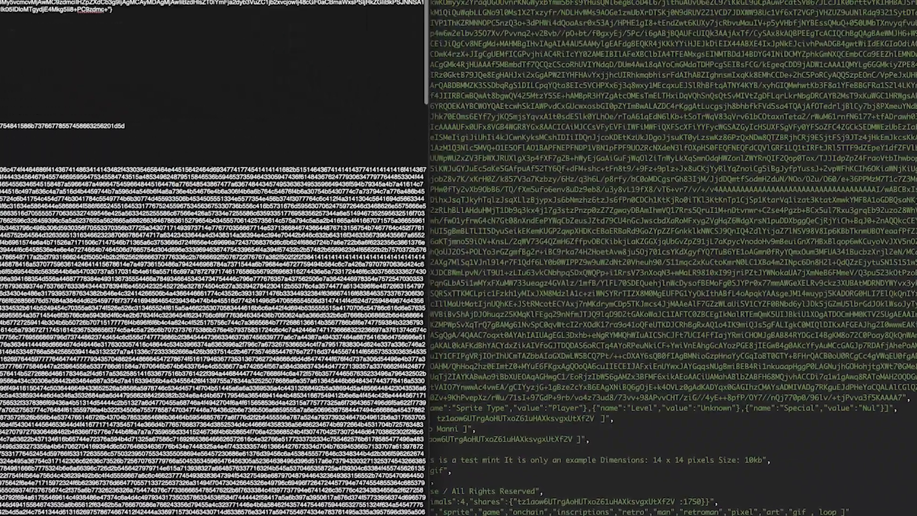
# Step: Decode the creators hex value in Code Beautify's Hex to String Converter
pyautogui.tripleClick(334, 292)
pyautogui.press('super+c')
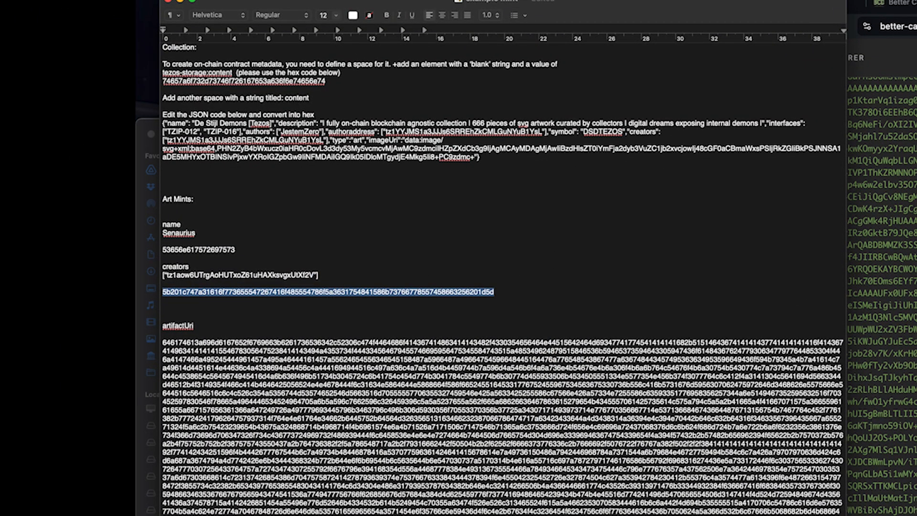
pyautogui.click(886, 7)
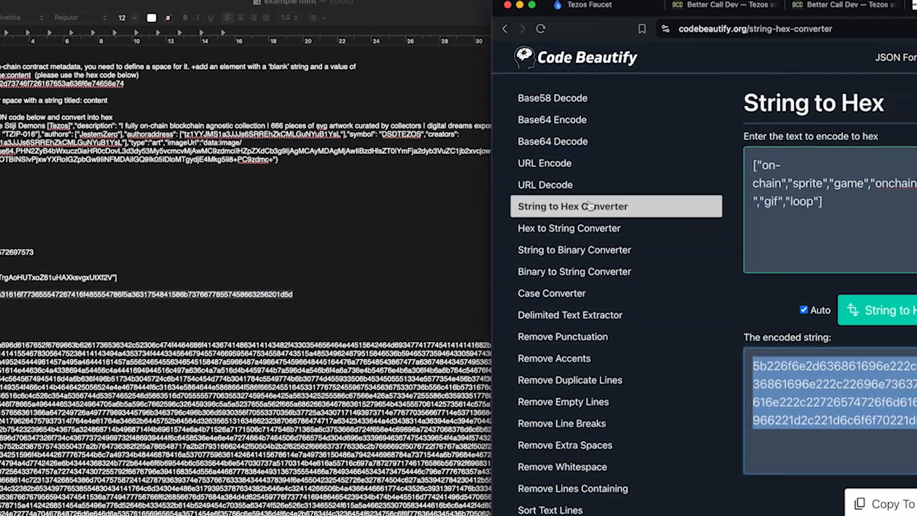
pyautogui.click(782, 227)
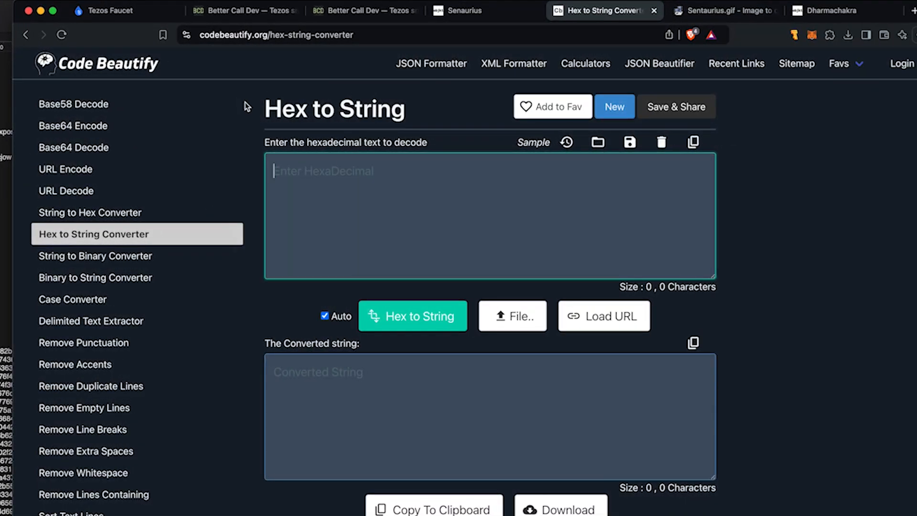
pyautogui.moveTo(553, 103); pyautogui.dragTo(677, 100)
pyautogui.moveTo(386, 104); pyautogui.dragTo(415, 104)
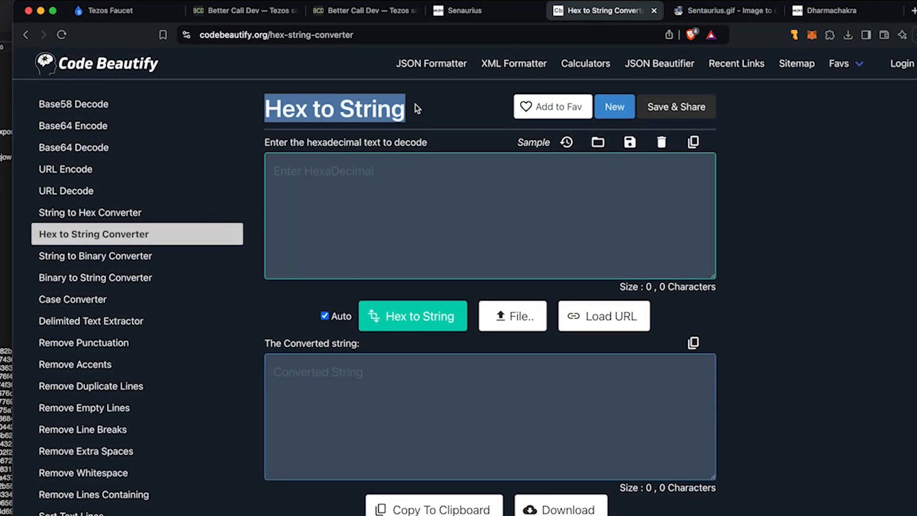
pyautogui.click(103, 220)
pyautogui.click(98, 239)
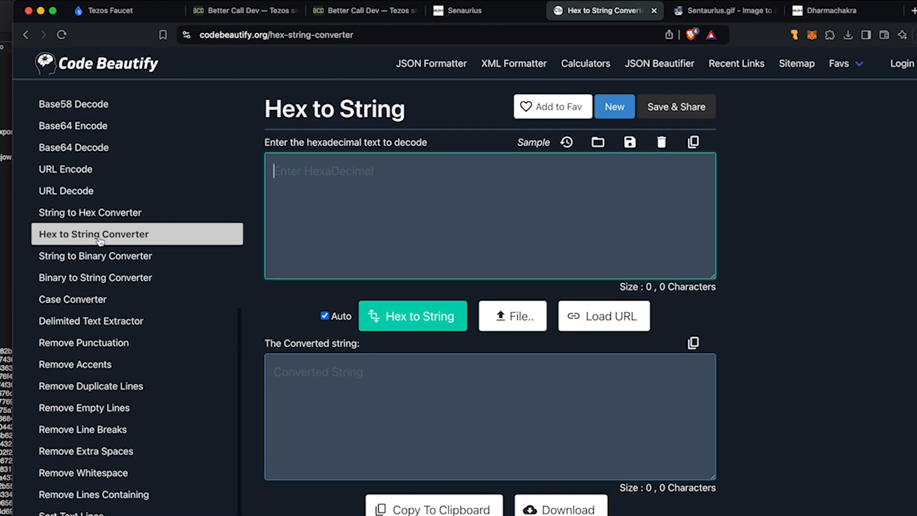
pyautogui.press('super+v')
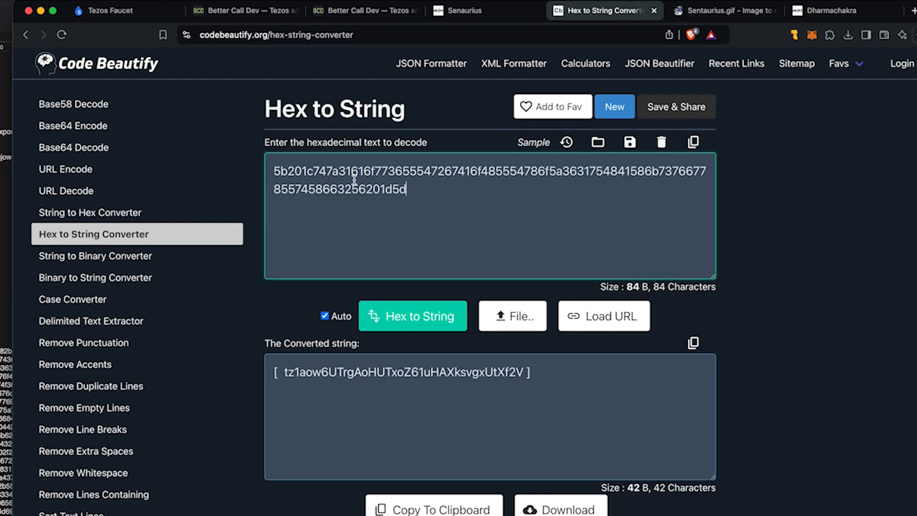
# Step: Add the missing quotes around the decoded address and copy the corrected array
pyautogui.moveTo(285, 372); pyautogui.dragTo(276, 372)
pyautogui.click(527, 372)
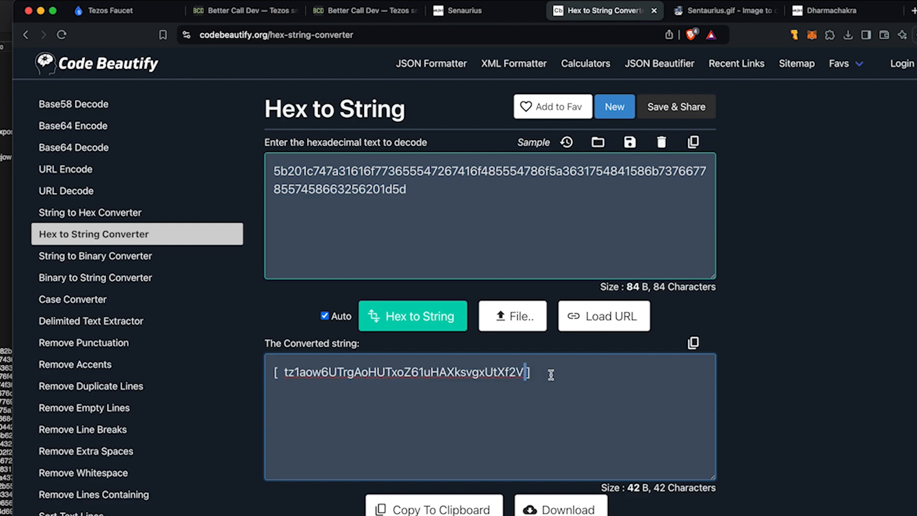
pyautogui.write('"')
pyautogui.moveTo(286, 376); pyautogui.dragTo(278, 375)
pyautogui.write('"')
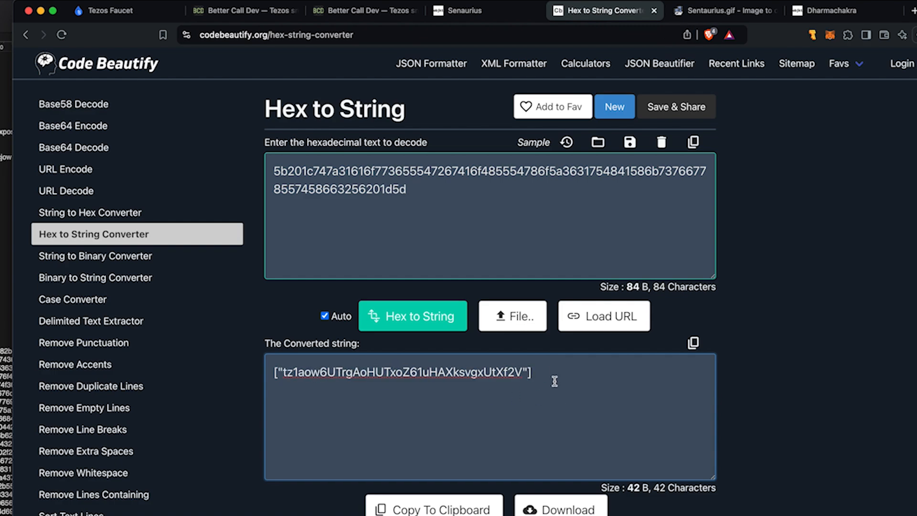
pyautogui.click(448, 509)
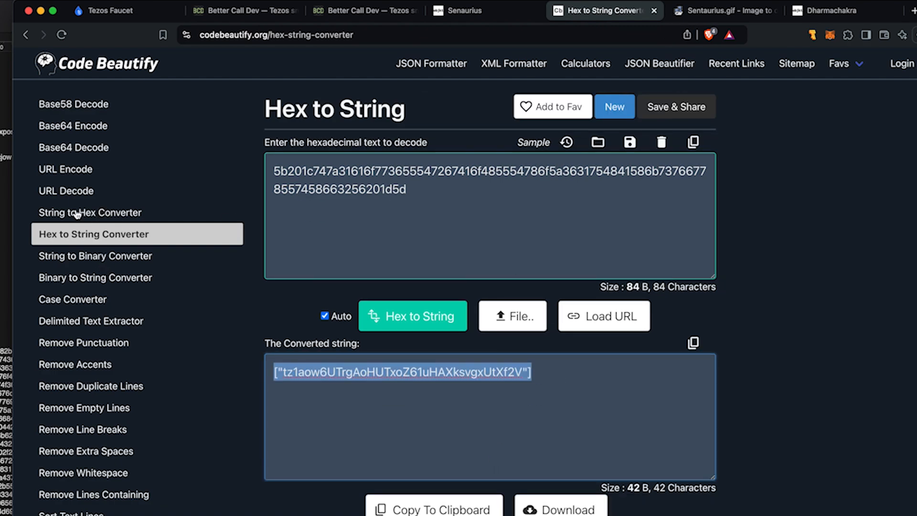
# Step: Encode the corrected address array as hex in the String to Hex Converter and copy it
pyautogui.click(122, 213)
pyautogui.hotkey('ctrl', 'v')
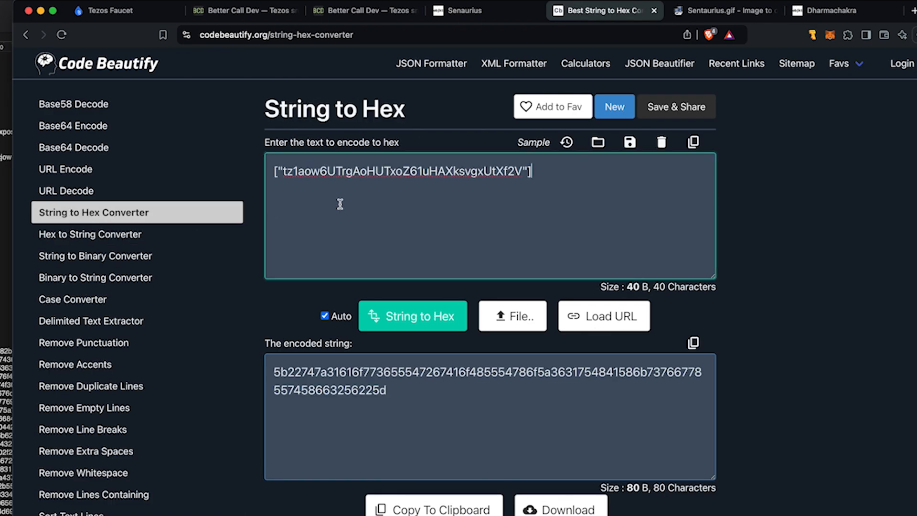
pyautogui.doubleClick(364, 168)
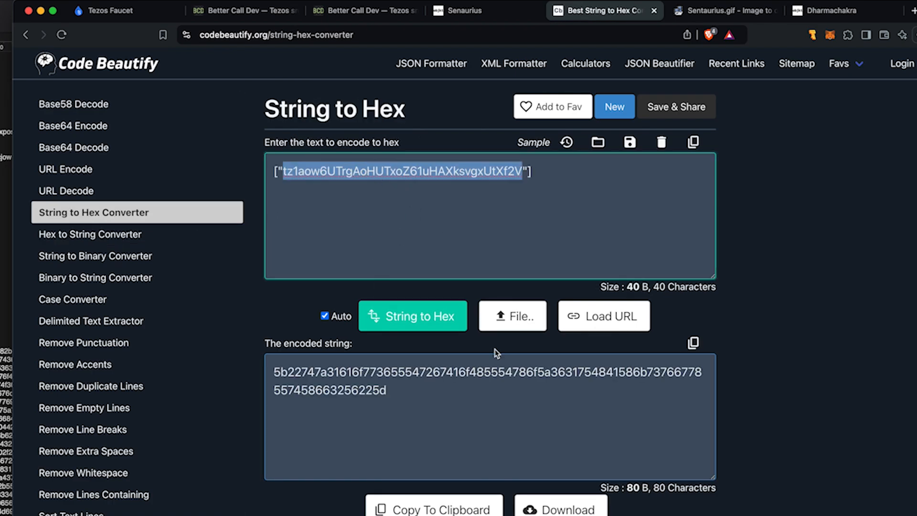
pyautogui.click(420, 508)
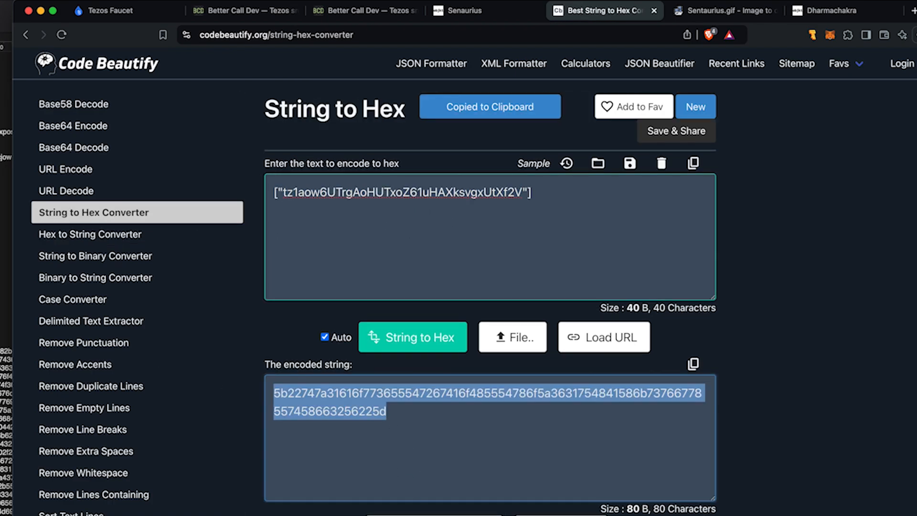
pyautogui.press('super+Tab')
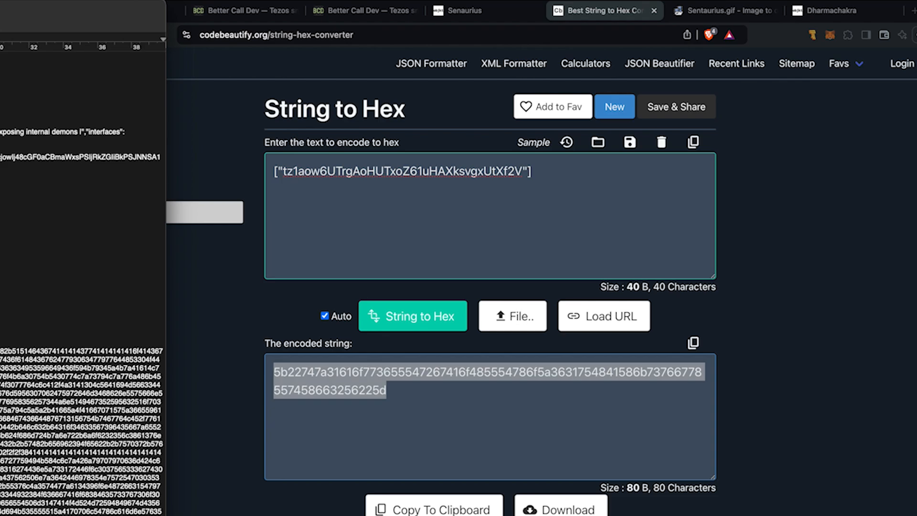
pyautogui.click(551, 183)
pyautogui.moveTo(542, 171); pyautogui.dragTo(255, 173)
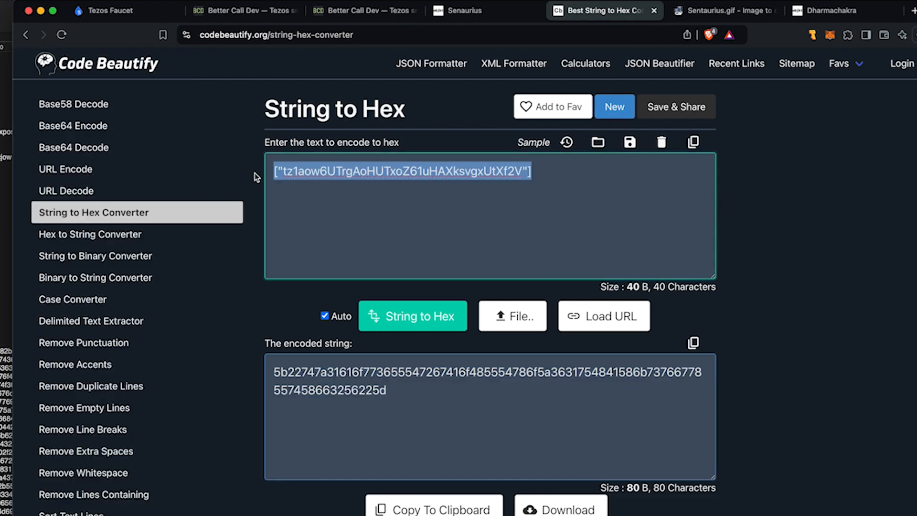
pyautogui.click(226, 10)
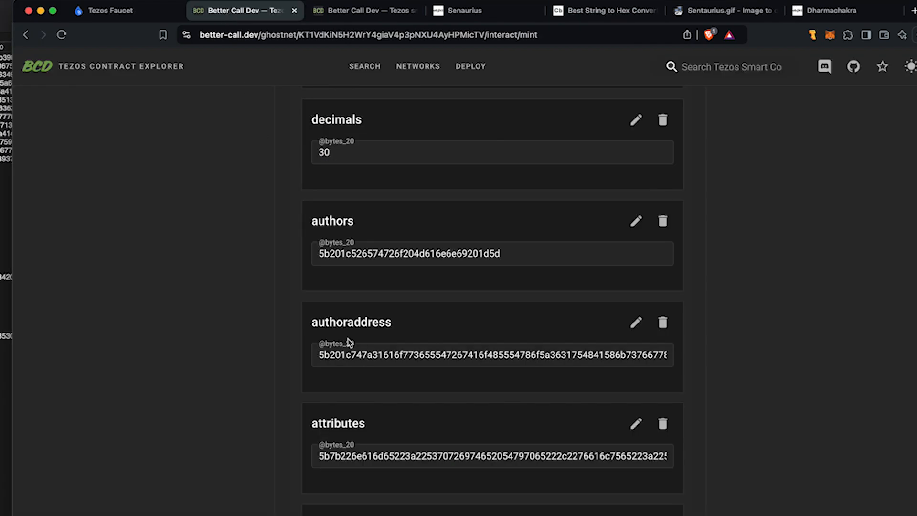
# Step: Replace the creators metadata entry with the corrected hex from the notes
pyautogui.scroll(15, 283, 329)
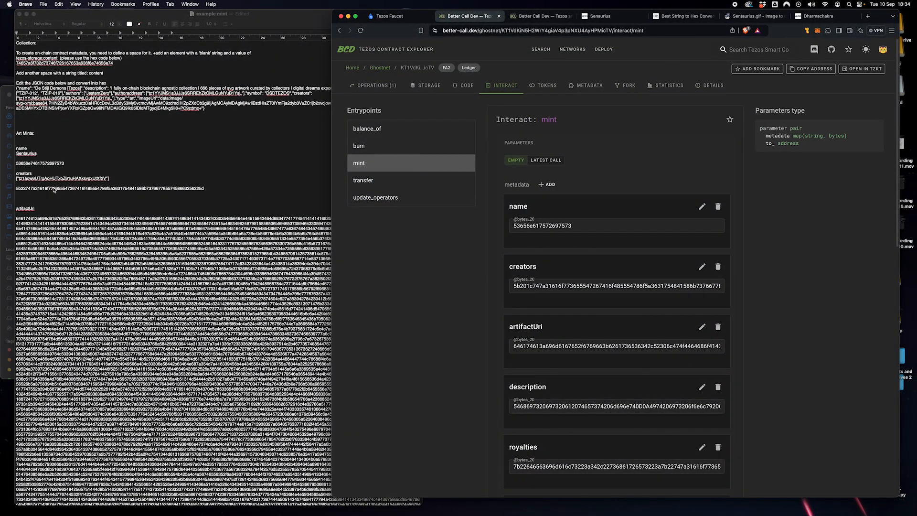
pyautogui.doubleClick(54, 189)
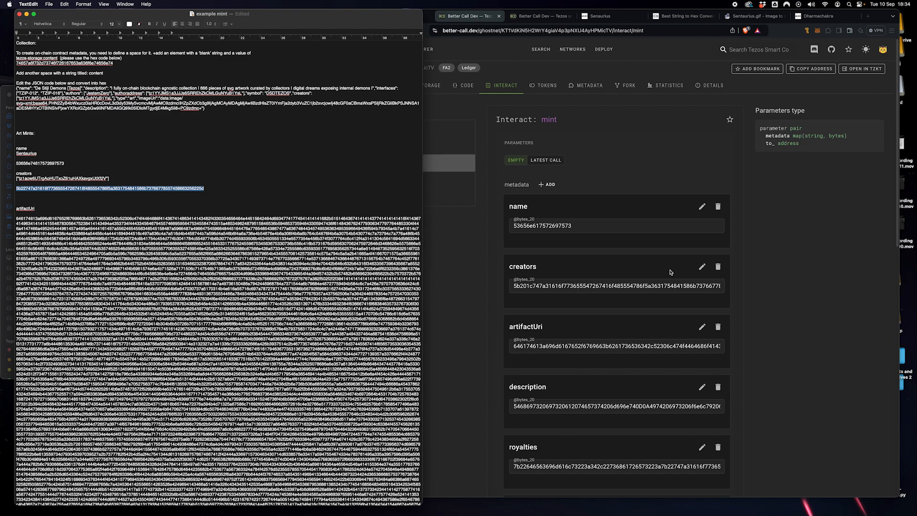
pyautogui.click(685, 266)
pyautogui.click(702, 267)
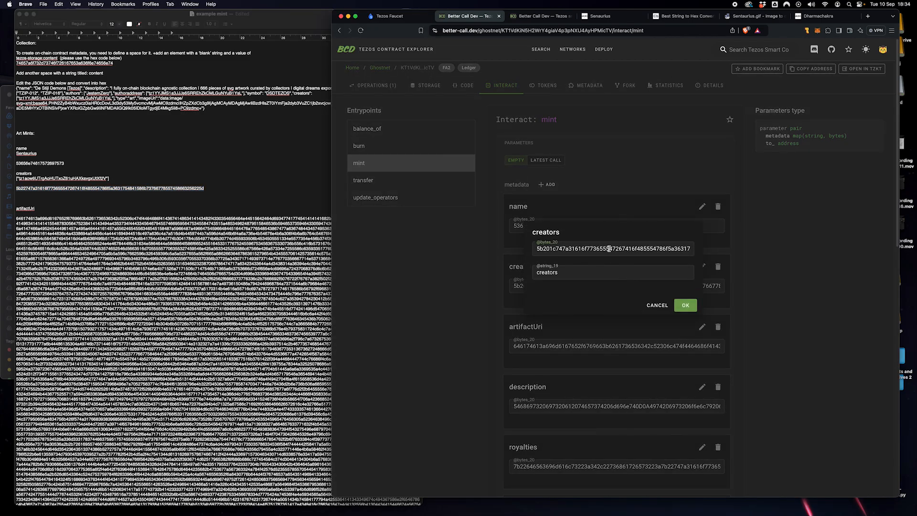
pyautogui.click(685, 305)
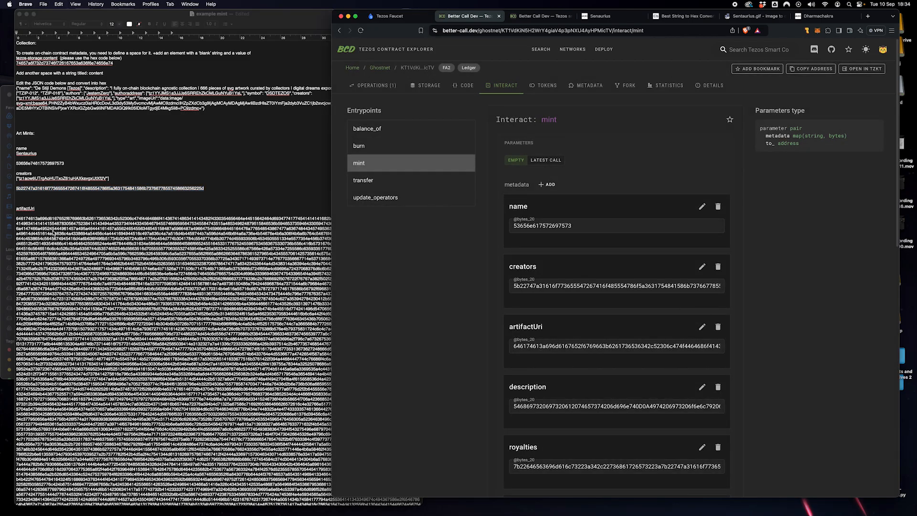
# Step: Replace the royalties metadata bytes with the corrected royalties hex
pyautogui.scroll(-20, 71, 229)
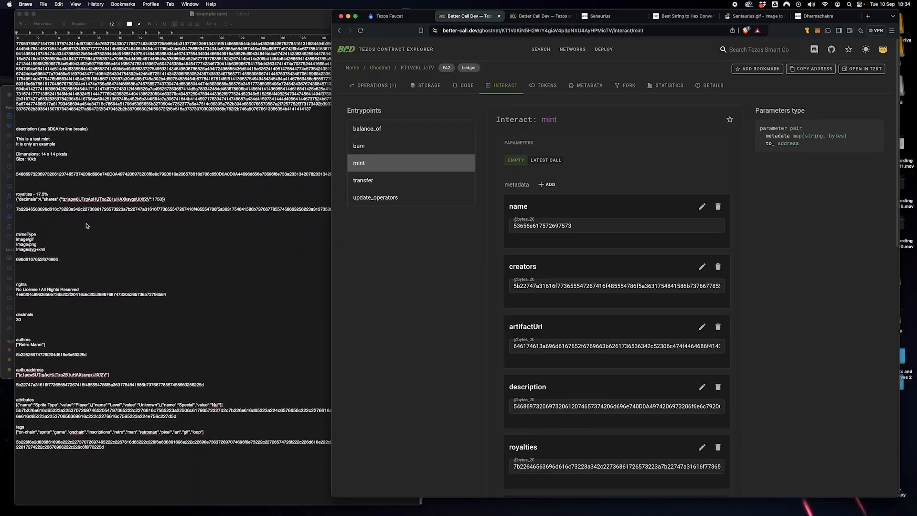
pyautogui.tripleClick(52, 210)
pyautogui.press('super+c')
pyautogui.scroll(-5, 494, 340)
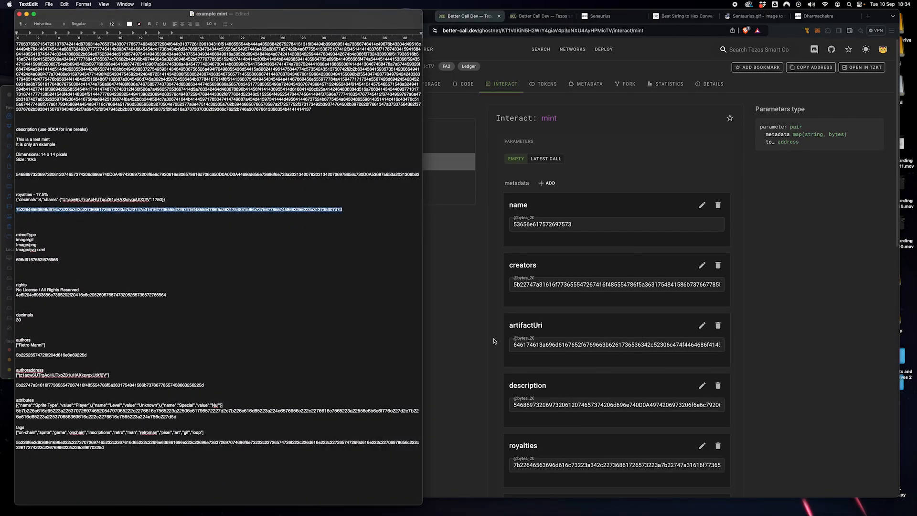
pyautogui.click(702, 227)
pyautogui.click(702, 226)
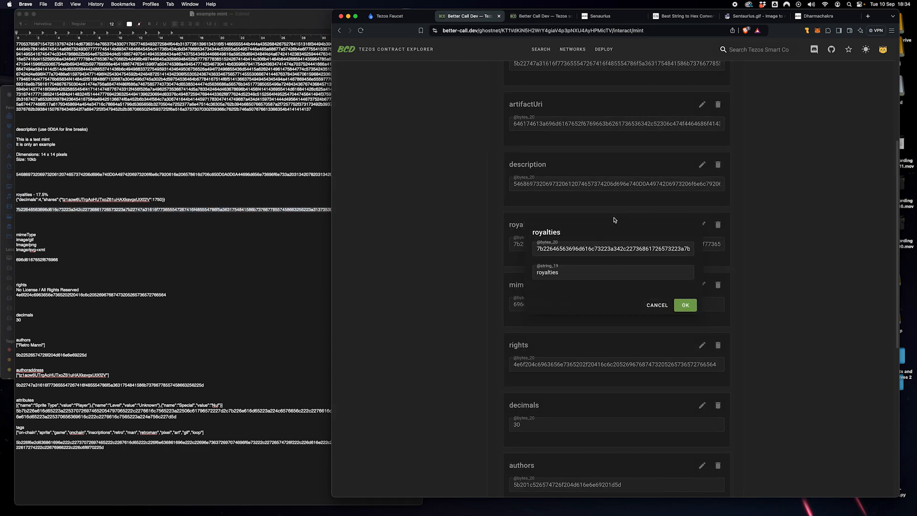
pyautogui.doubleClick(609, 250)
pyautogui.press('super+v')
pyautogui.click(685, 305)
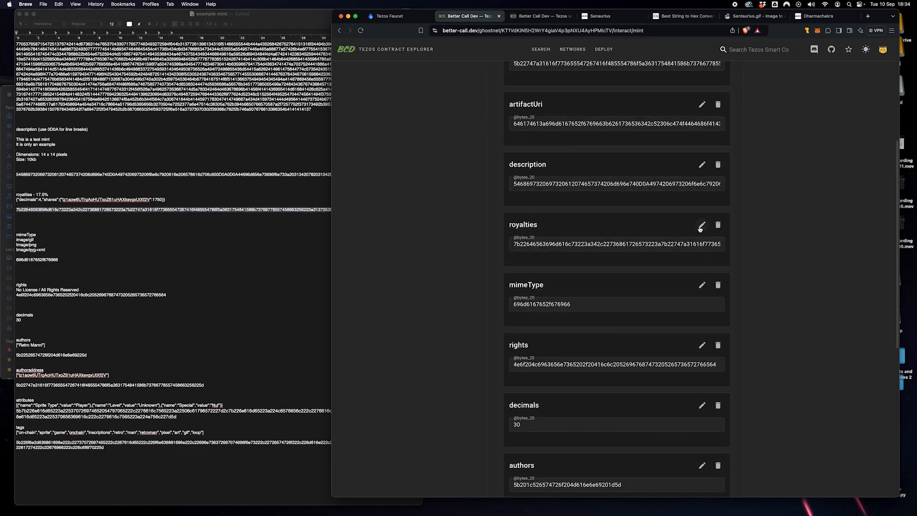
pyautogui.doubleClick(639, 242)
pyautogui.click(598, 244)
pyautogui.click(702, 225)
pyautogui.doubleClick(624, 248)
pyautogui.press('super+v')
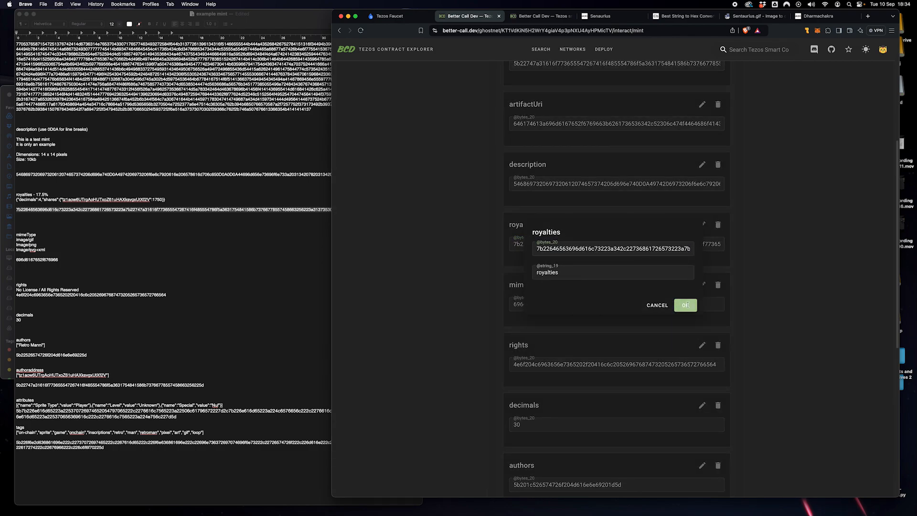
pyautogui.click(685, 306)
# Step: Replace the tags metadata bytes with the corrected tags hex
pyautogui.scroll(-10, 502, 292)
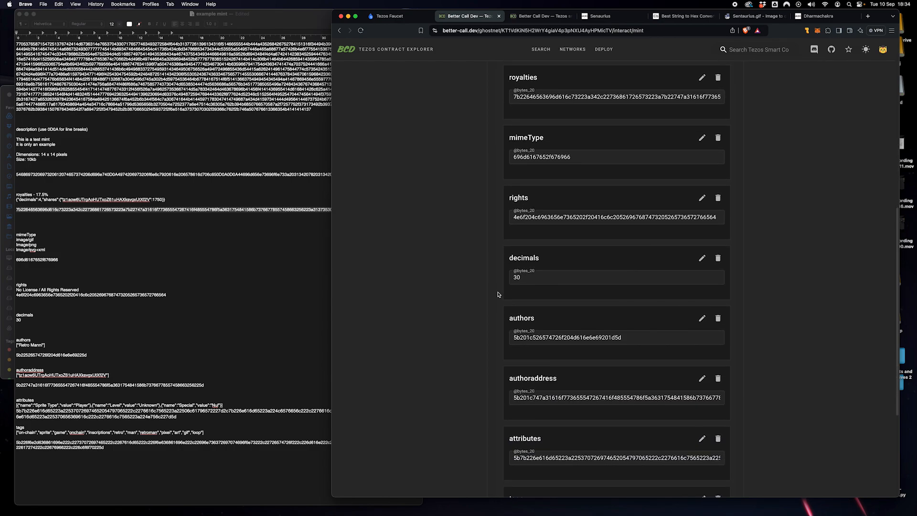
pyautogui.press('super+Tab')
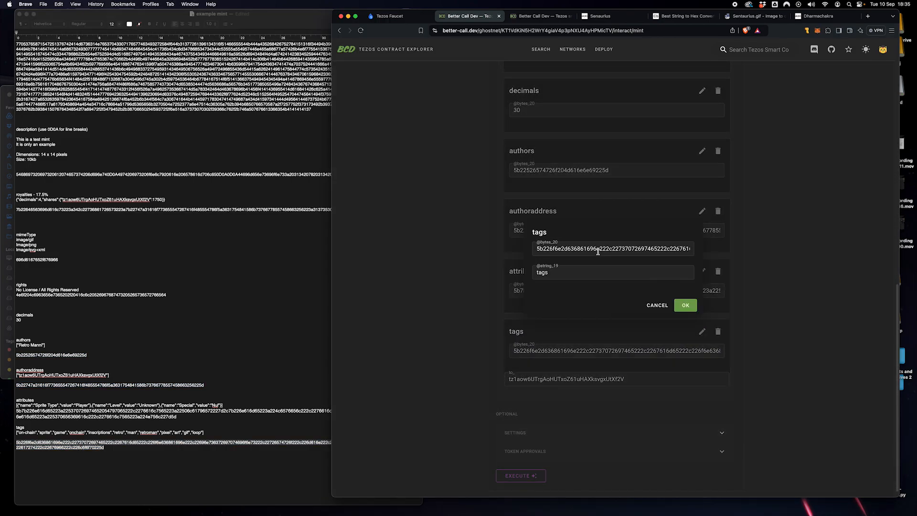
pyautogui.tripleClick(598, 249)
pyautogui.press('super+v')
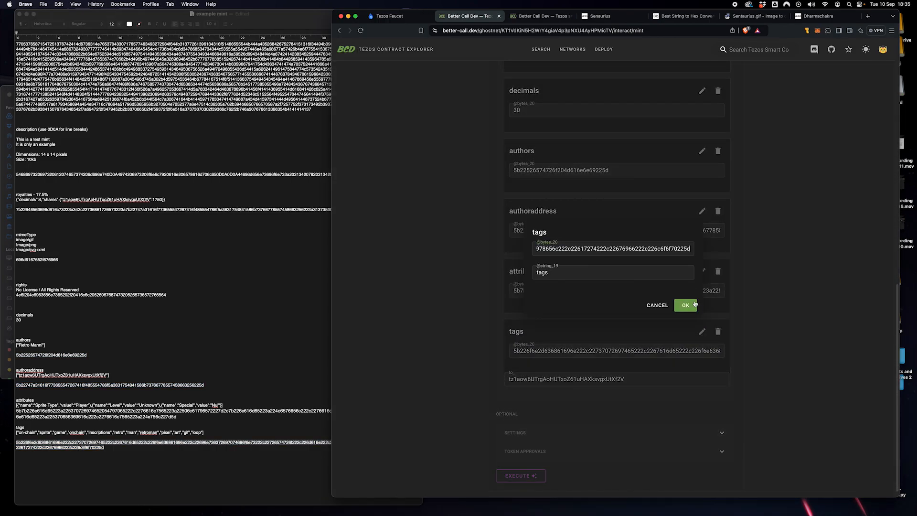
pyautogui.click(686, 305)
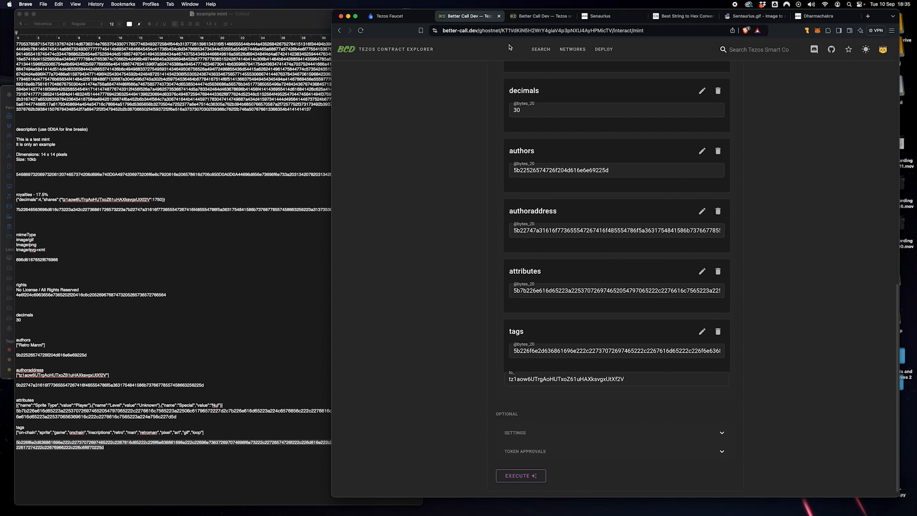
# Step: Execute the ghostnet mint via Wallet, approve it in Temple, and open the new token
pyautogui.click(525, 477)
pyautogui.click(531, 480)
pyautogui.click(638, 356)
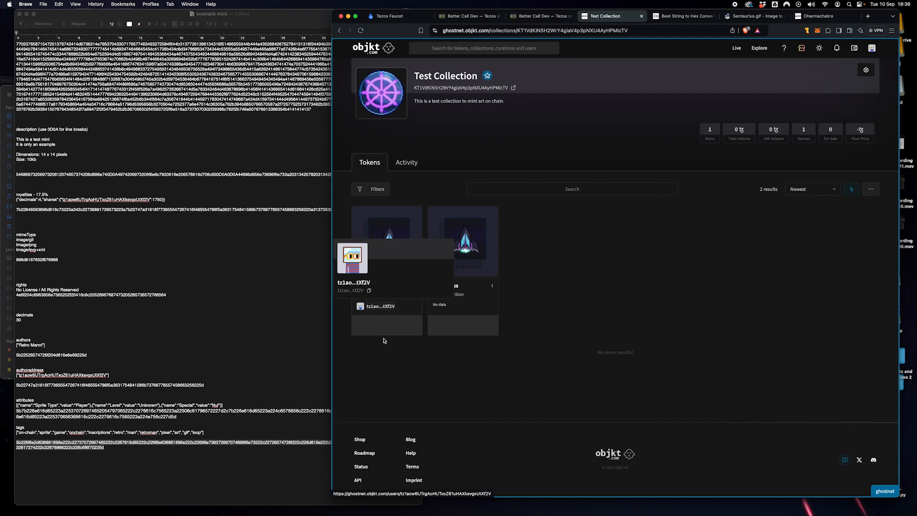
pyautogui.click(403, 250)
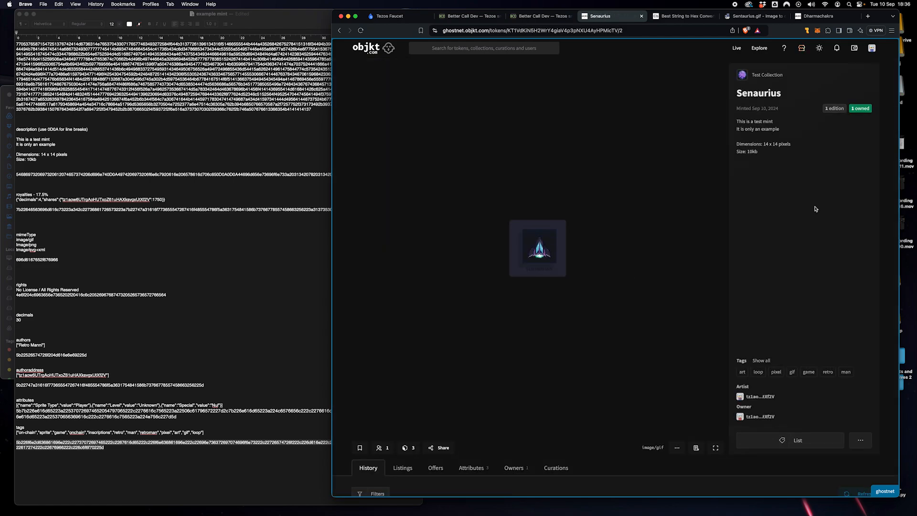
# Step: Check the minted token's properties and select its 17.5% royalties recipient address
pyautogui.moveTo(743, 93); pyautogui.dragTo(798, 96)
pyautogui.click(798, 97)
pyautogui.scroll(-3, 735, 363)
pyautogui.click(696, 287)
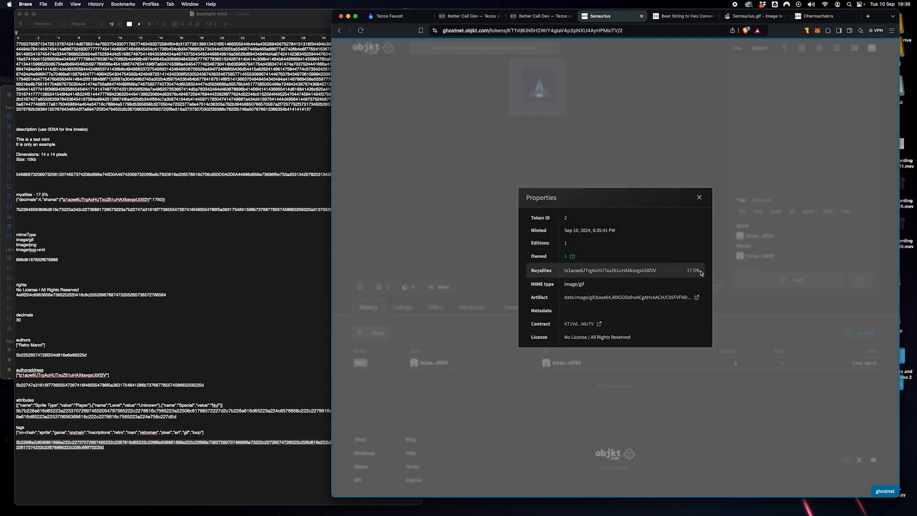
pyautogui.doubleClick(563, 274)
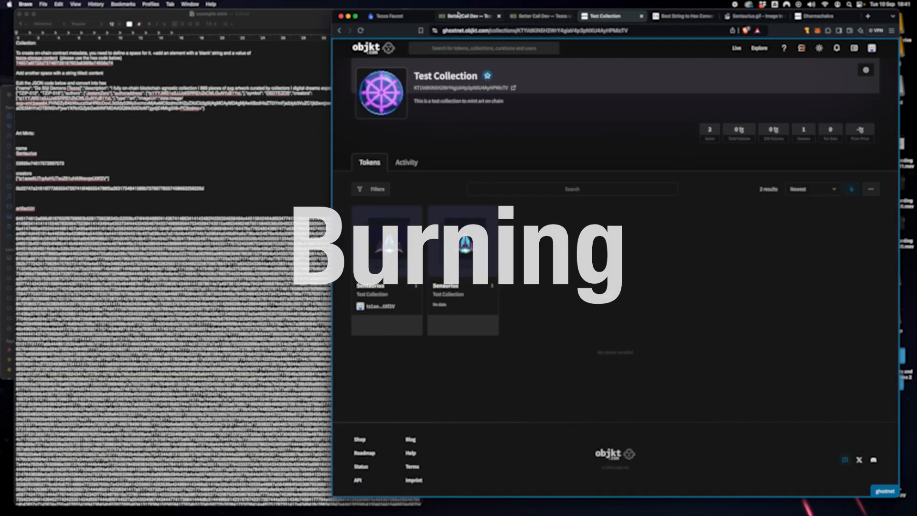
# Step: Choose the burn entrypoint on the test contract in Better Call Dev
pyautogui.click(466, 16)
pyautogui.scroll(15, 482, 310)
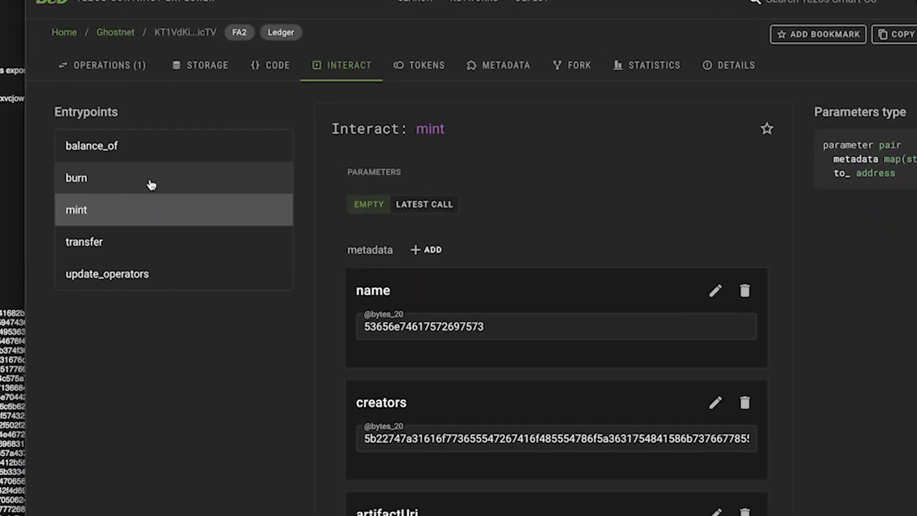
pyautogui.click(152, 185)
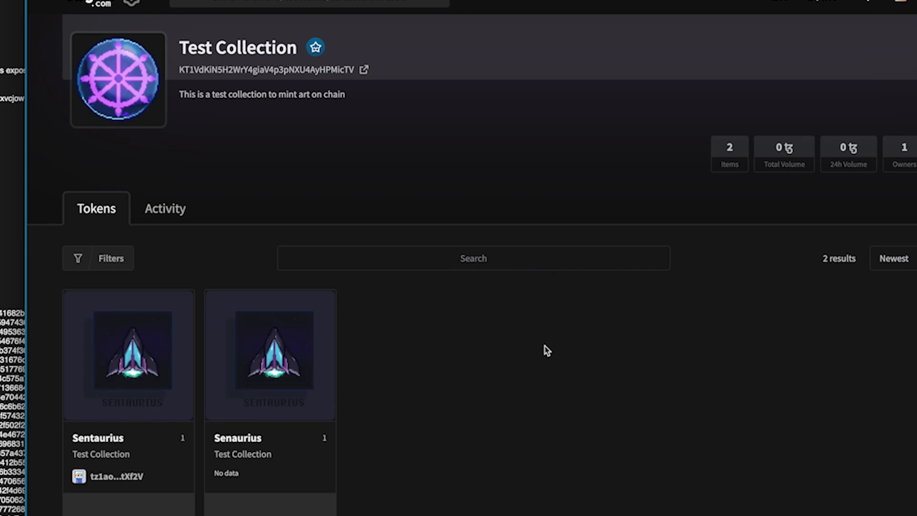
# Step: Read the Senaurius token ID 0 from the end of its objkt page URL
pyautogui.click(297, 381)
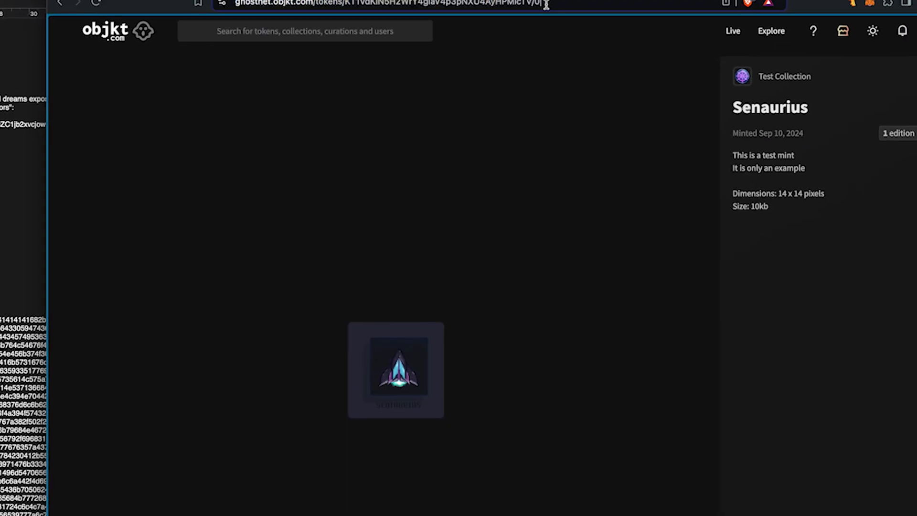
pyautogui.click(507, 37)
pyautogui.click(545, 36)
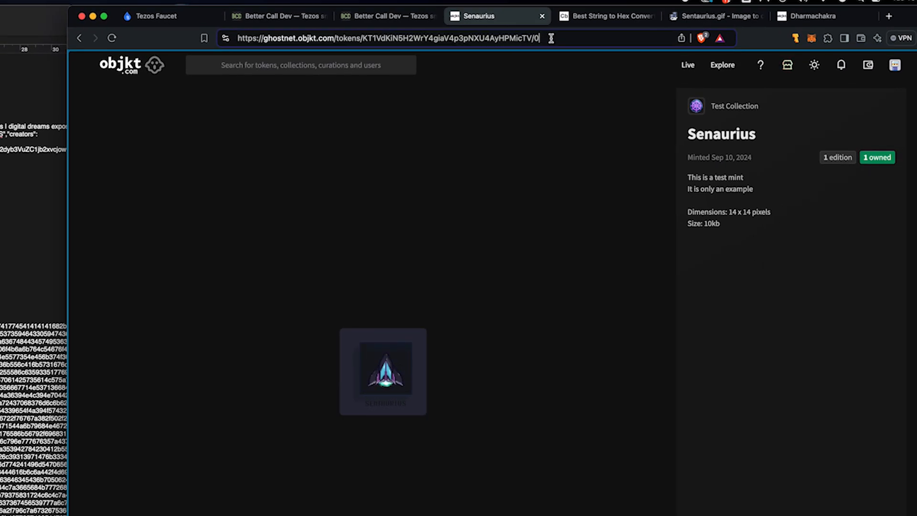
pyautogui.moveTo(537, 38); pyautogui.dragTo(542, 47)
pyautogui.doubleClick(441, 38)
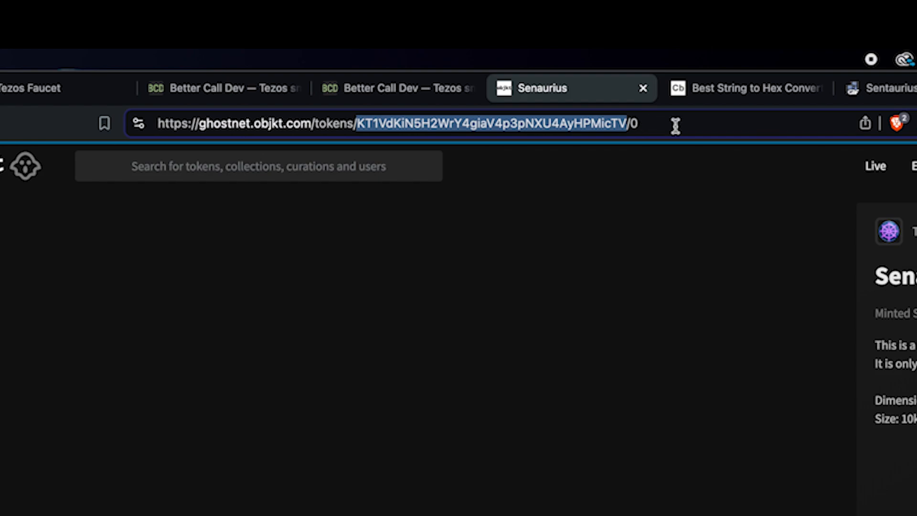
pyautogui.click(646, 125)
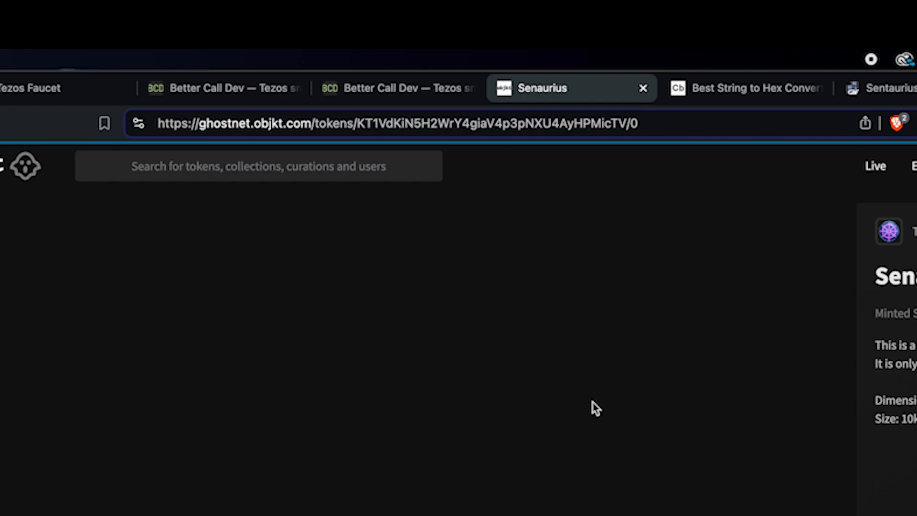
pyautogui.doubleClick(633, 123)
pyautogui.click(225, 88)
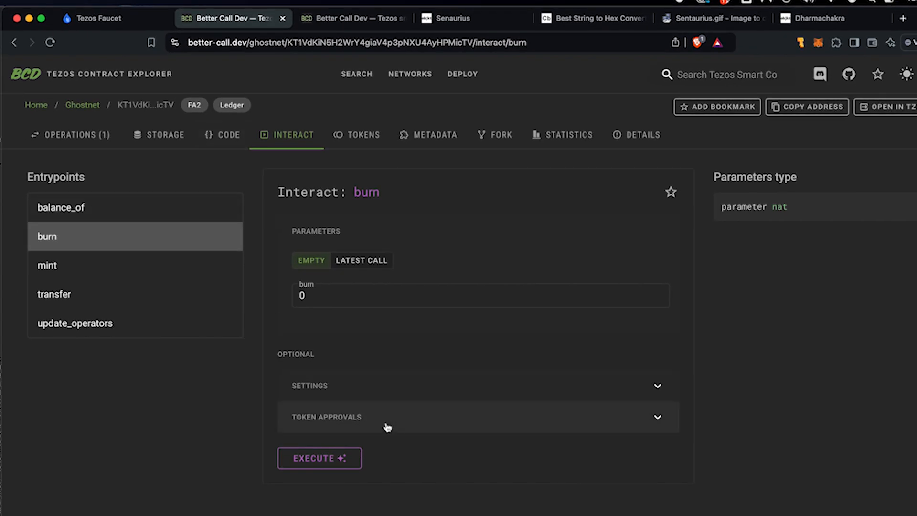
# Step: Execute the burn of token 0 and confirm it in Temple Wallet
pyautogui.moveTo(322, 297); pyautogui.dragTo(289, 299)
pyautogui.click(306, 460)
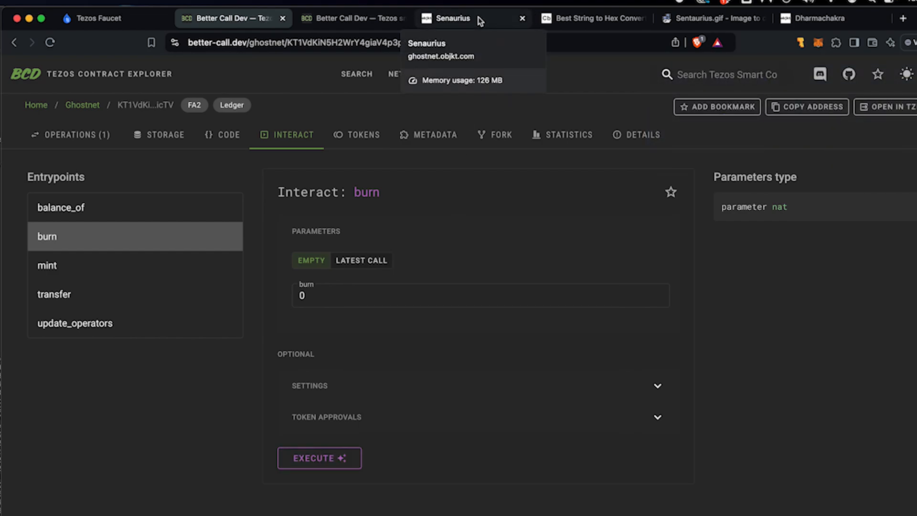
pyautogui.click(477, 18)
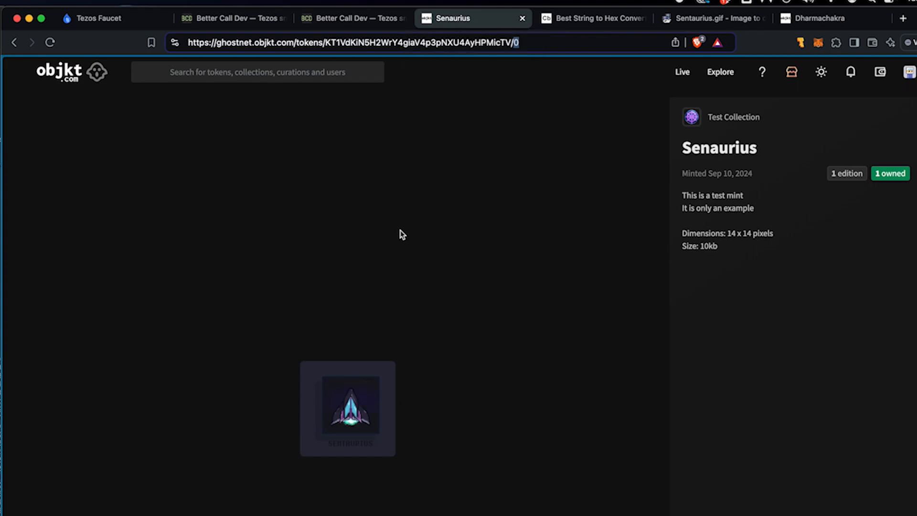
# Step: Reload the Test Collection to confirm only Sentaurius remains after the burn
pyautogui.click(731, 117)
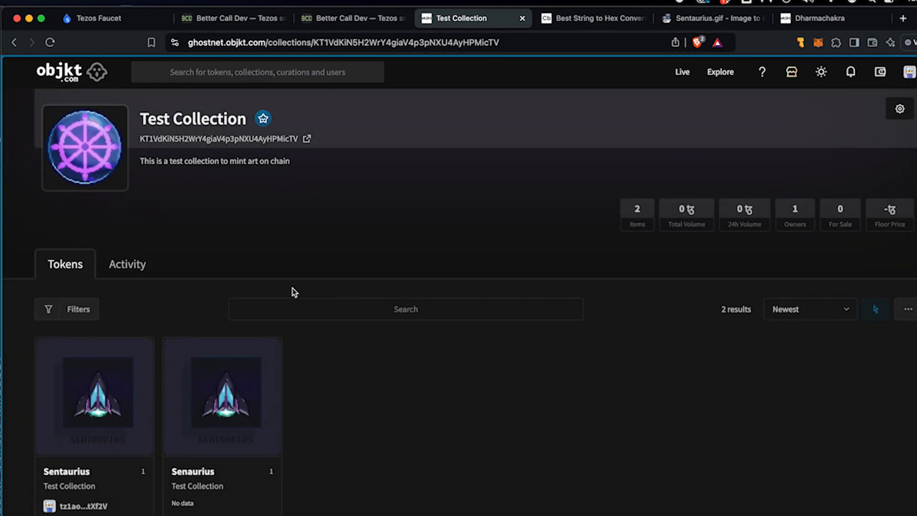
pyautogui.click(50, 42)
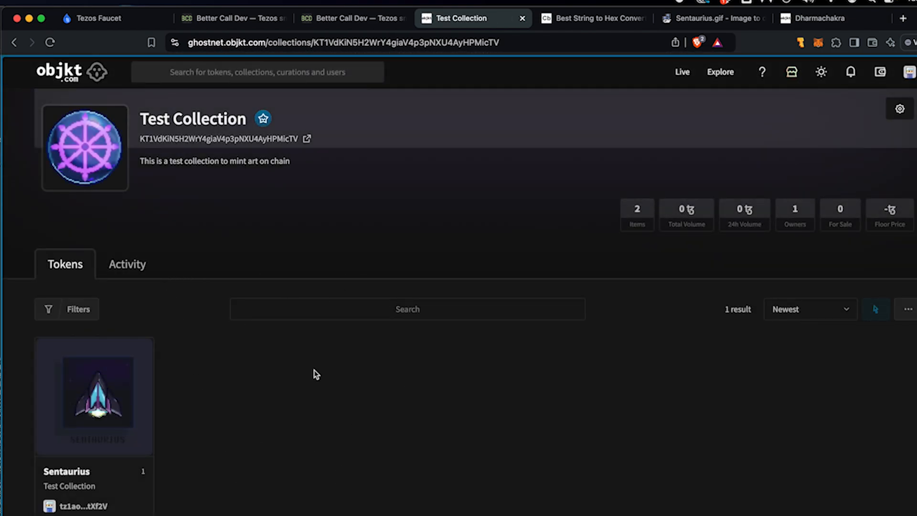
pyautogui.moveTo(129, 404)
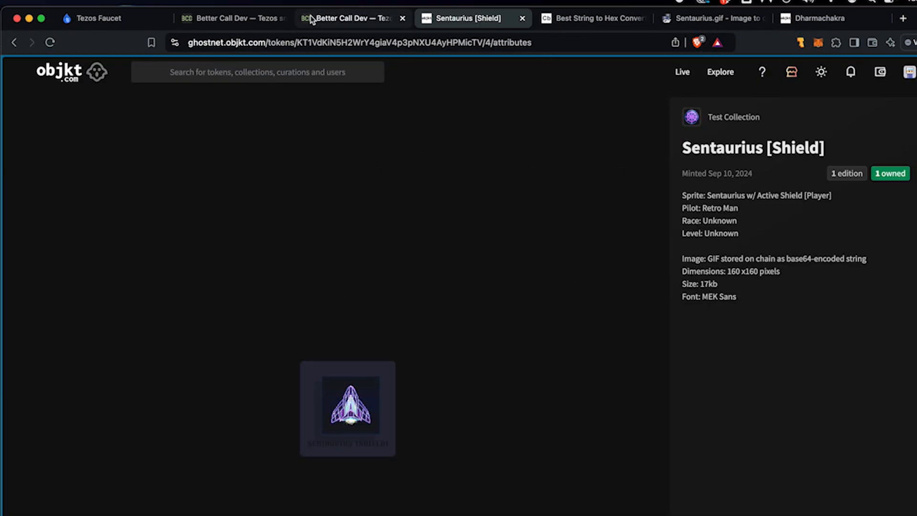
# Step: Go to Better Call Dev's Deploy contract page at its Upload code step
pyautogui.click(235, 16)
pyautogui.scroll(20, 252, 324)
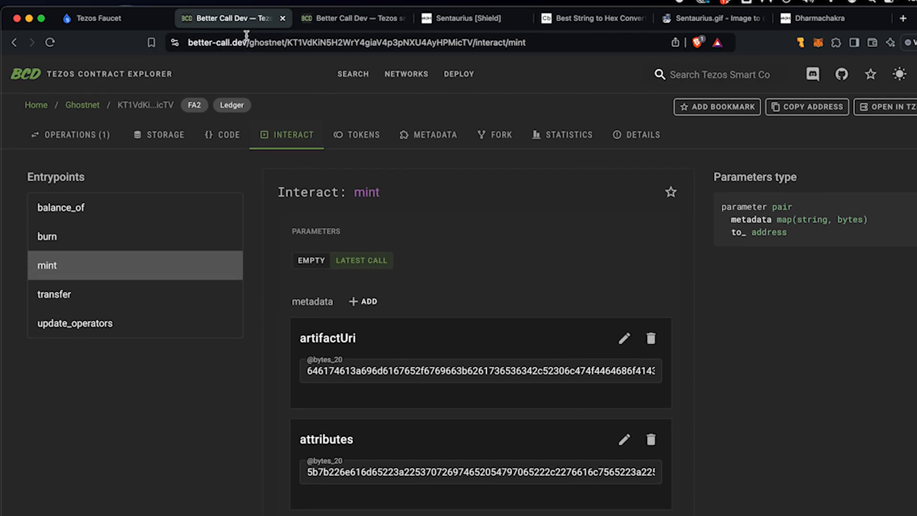
pyautogui.click(110, 22)
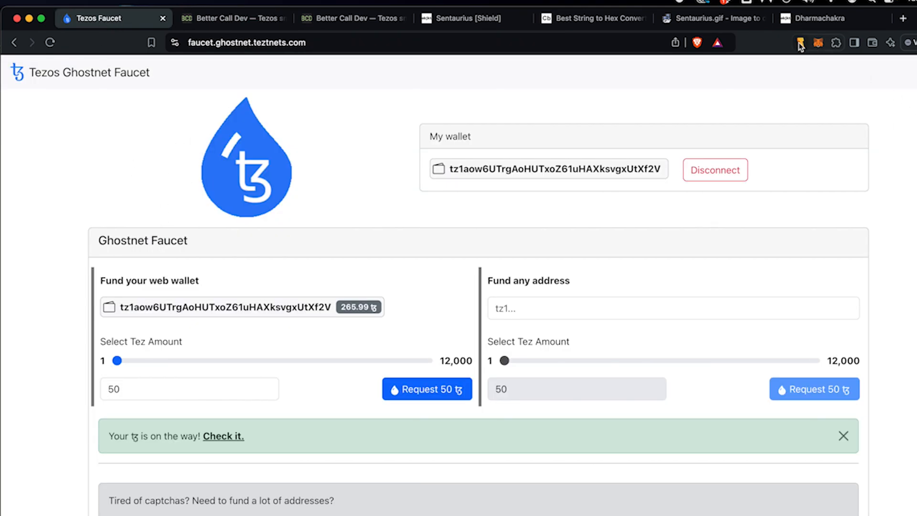
pyautogui.click(220, 21)
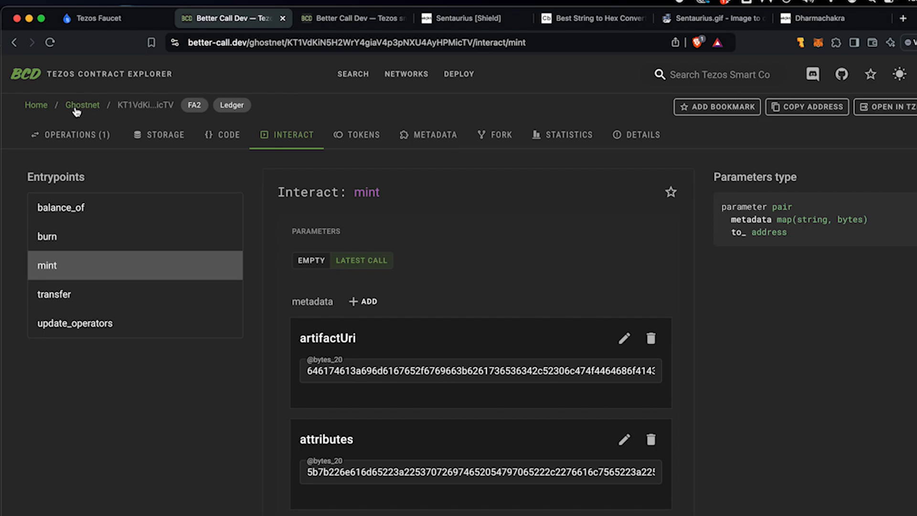
pyautogui.click(459, 74)
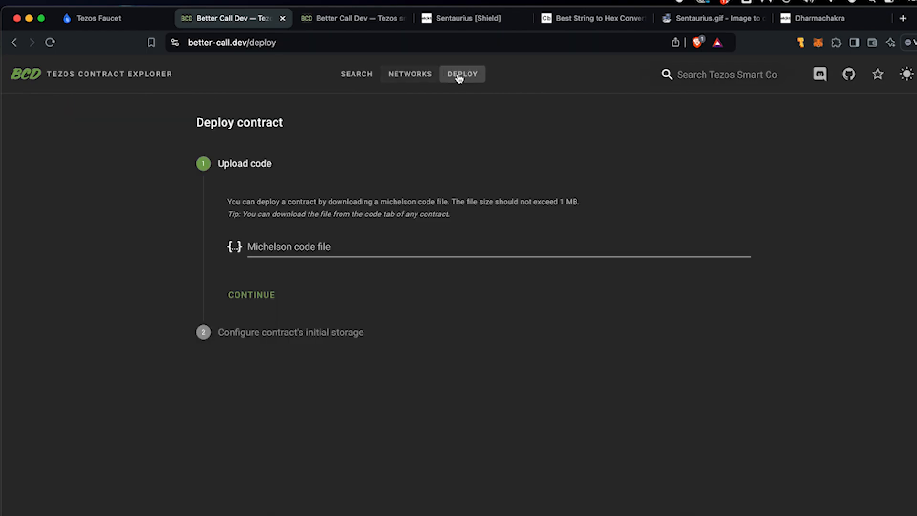
# Step: Load the saved .tz Michelson contract code for deployment and target Mainnet
pyautogui.click(296, 248)
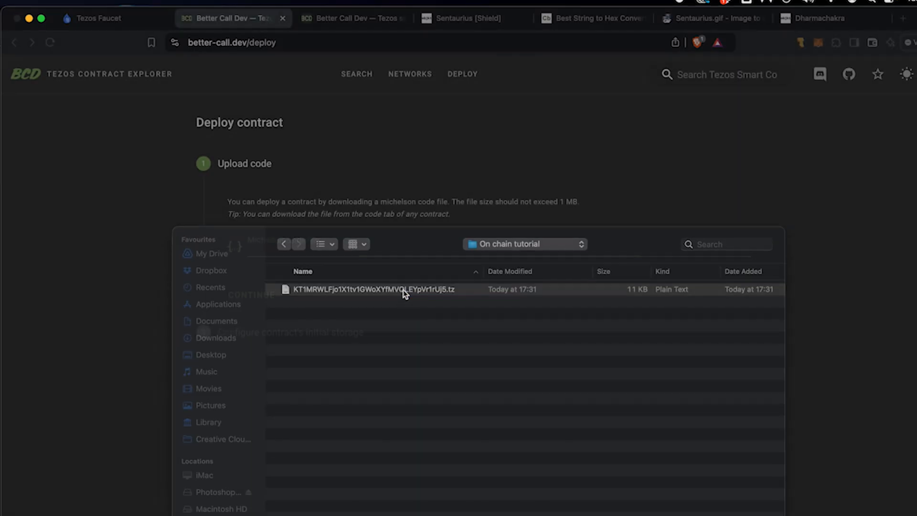
pyautogui.doubleClick(403, 291)
pyautogui.click(256, 296)
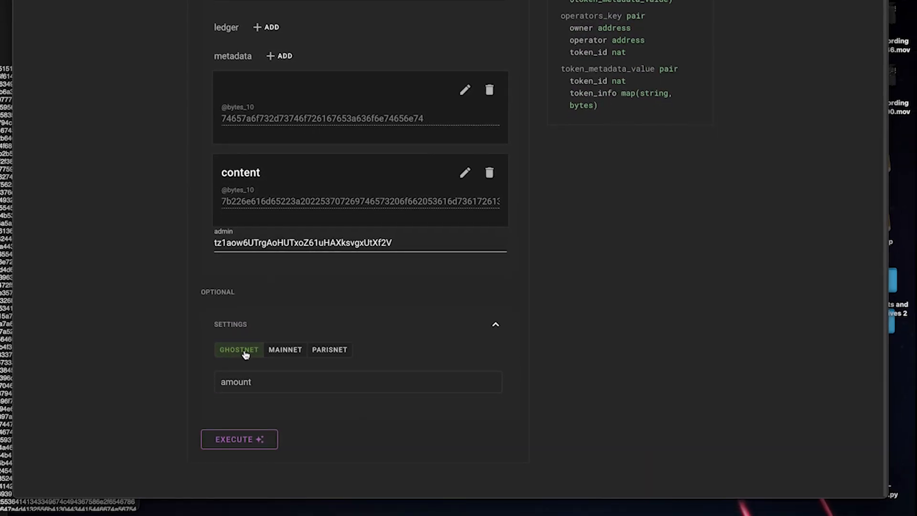
pyautogui.click(240, 353)
pyautogui.click(289, 352)
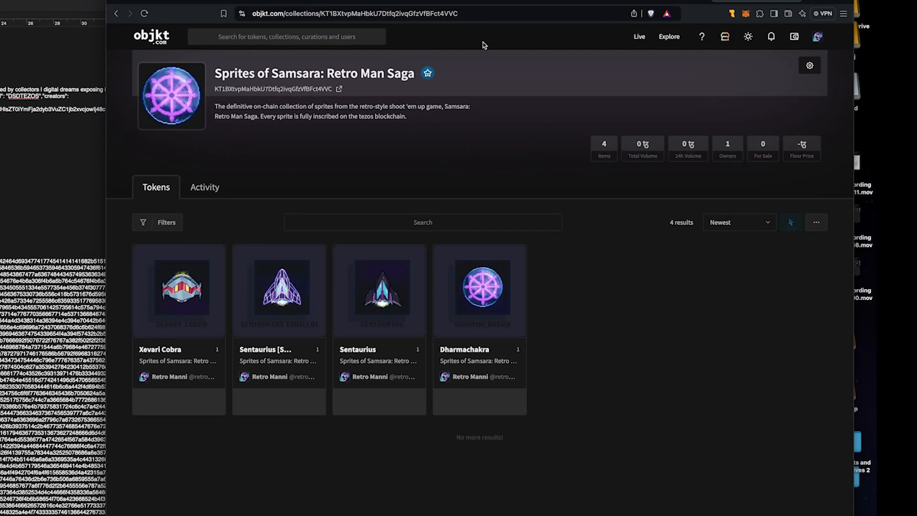
# Step: Copy the Sprites of Samsara contract address from objkt and open its mainnet contract in Better Call Dev
pyautogui.doubleClick(409, 14)
pyautogui.press('super+c')
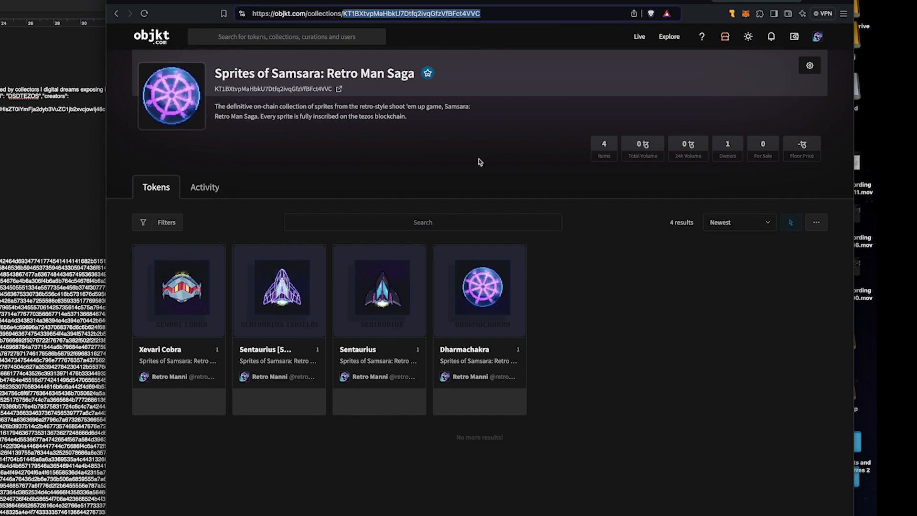
pyautogui.click(374, 1)
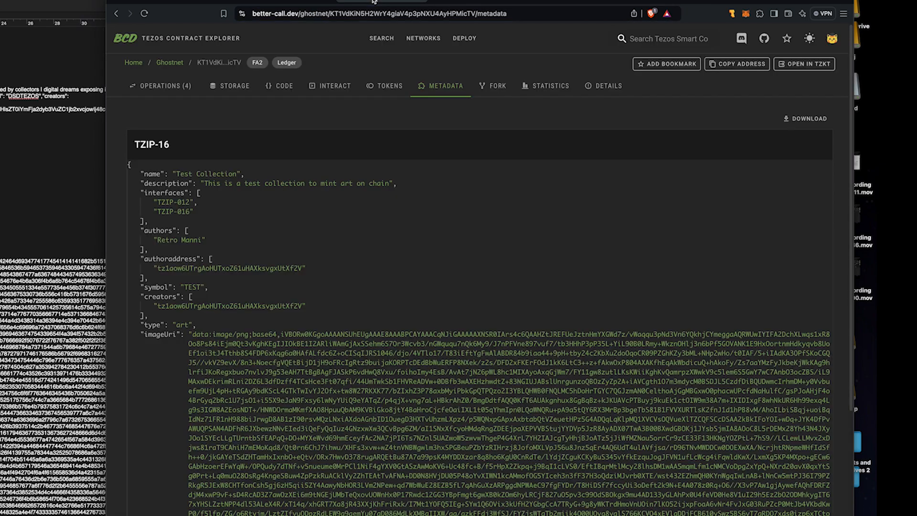
pyautogui.click(182, 40)
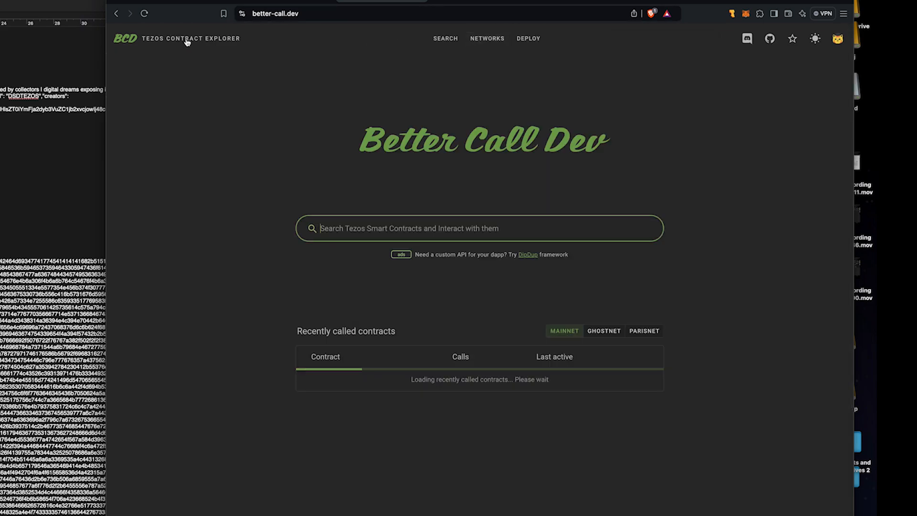
pyautogui.click(385, 230)
pyautogui.press('super+v')
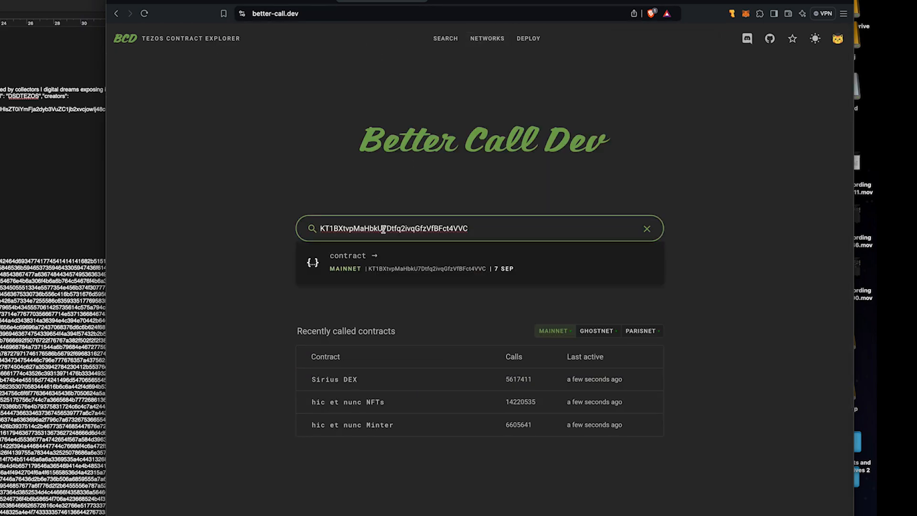
pyautogui.click(414, 266)
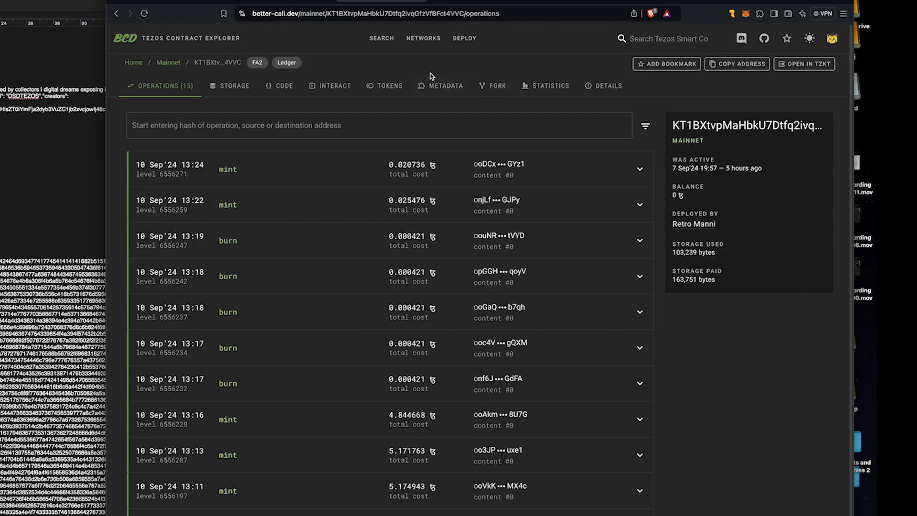
# Step: Open the contract's mint entrypoint and check which wallet is connected
pyautogui.click(320, 86)
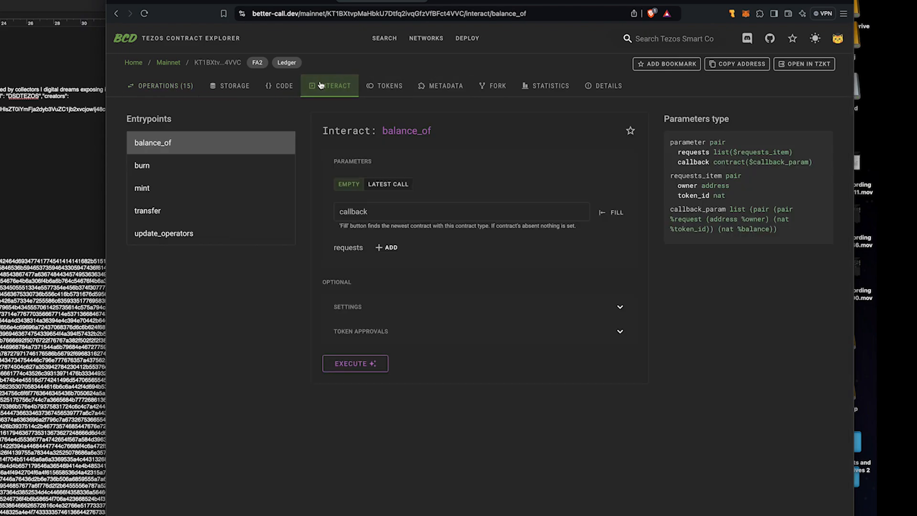
pyautogui.click(180, 191)
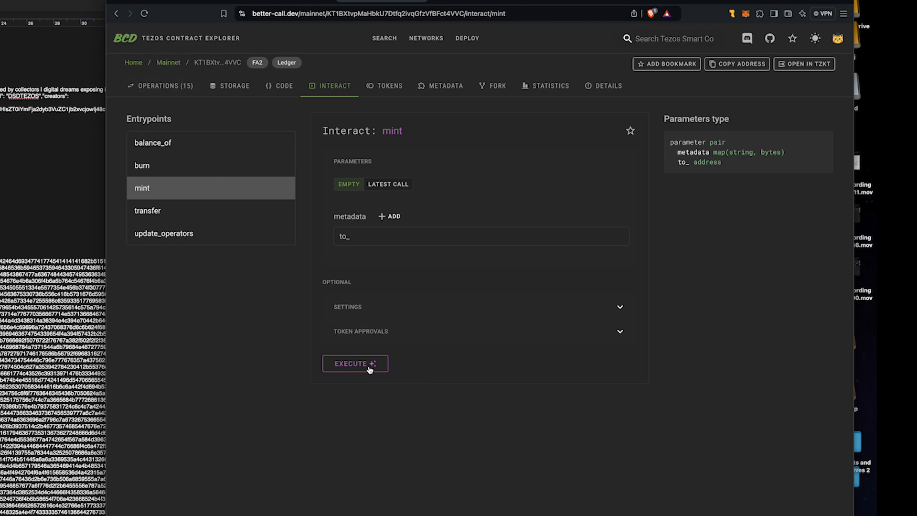
pyautogui.click(840, 40)
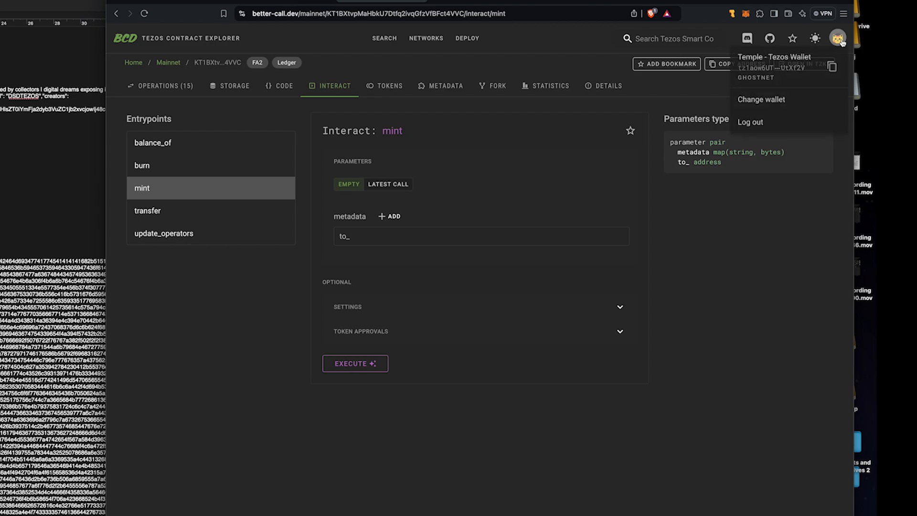